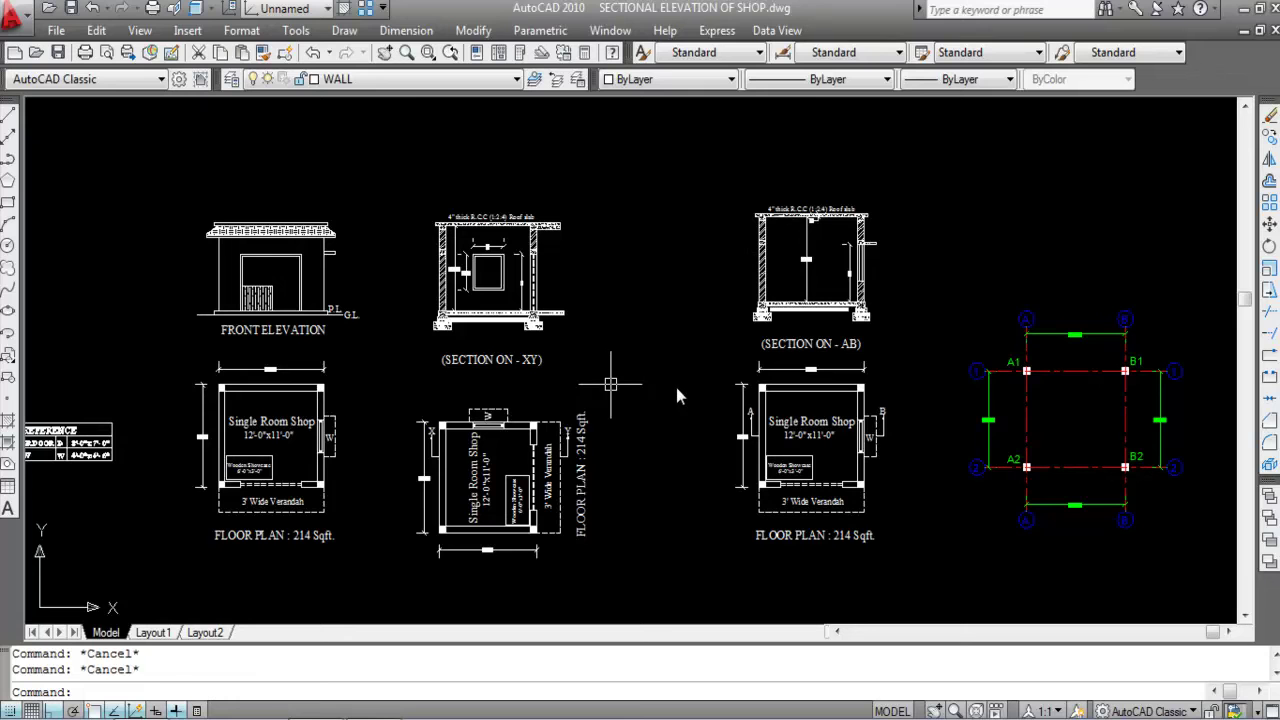
- Switch to the drawing BEAM LAYOUT PLAN OF SHOP.dwg and turn off all of its layers, including the current one
{"action": "left_click", "coordinate": [610, 30]}
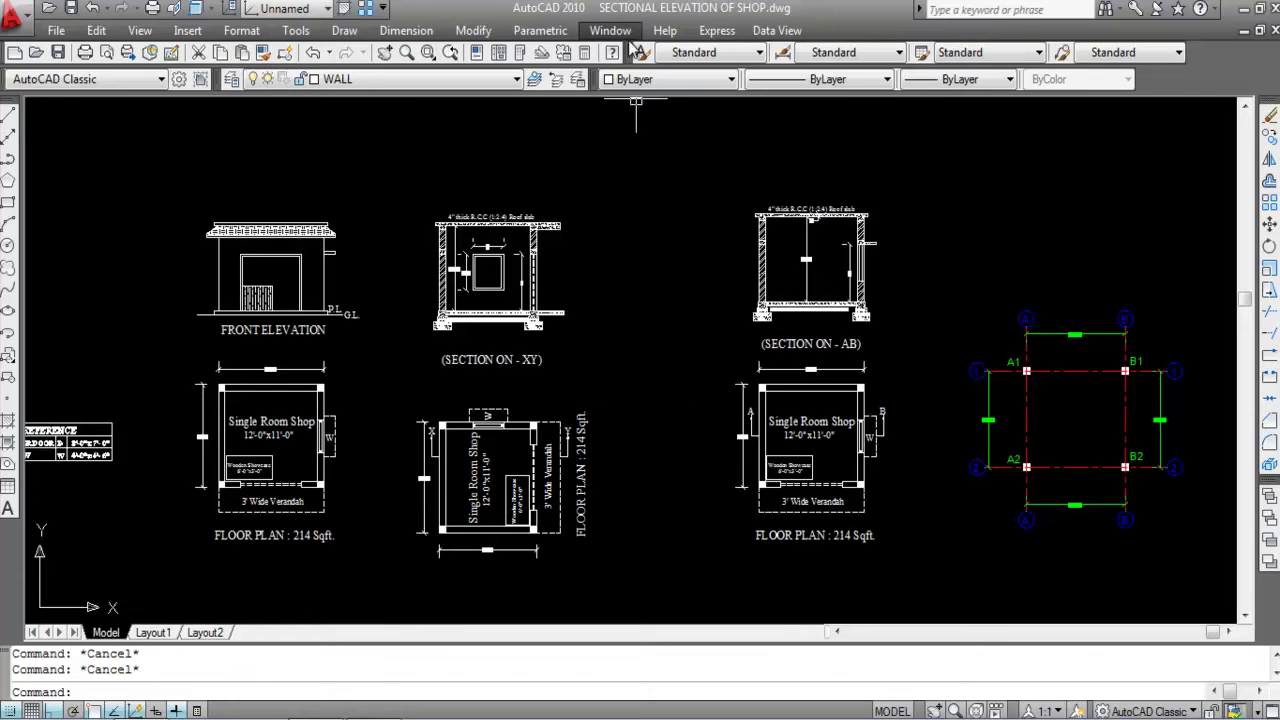
{"action": "left_click", "coordinate": [654, 229]}
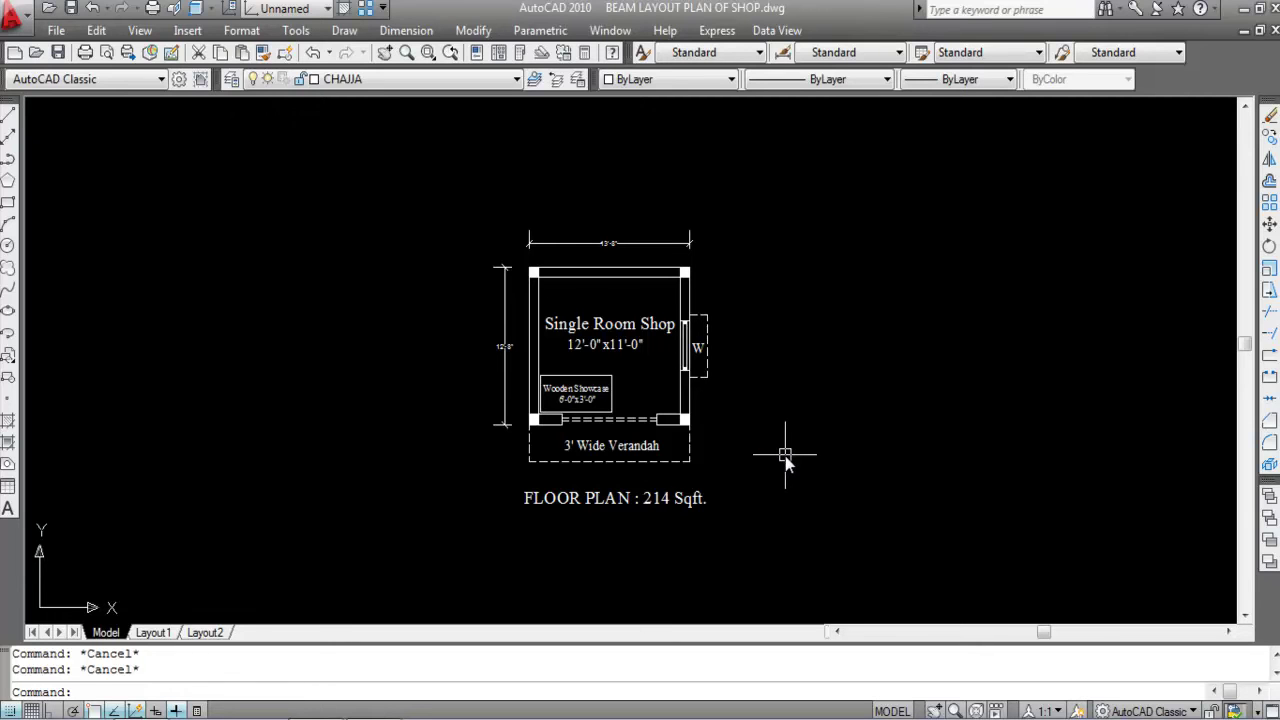
{"action": "key", "text": "Return"}
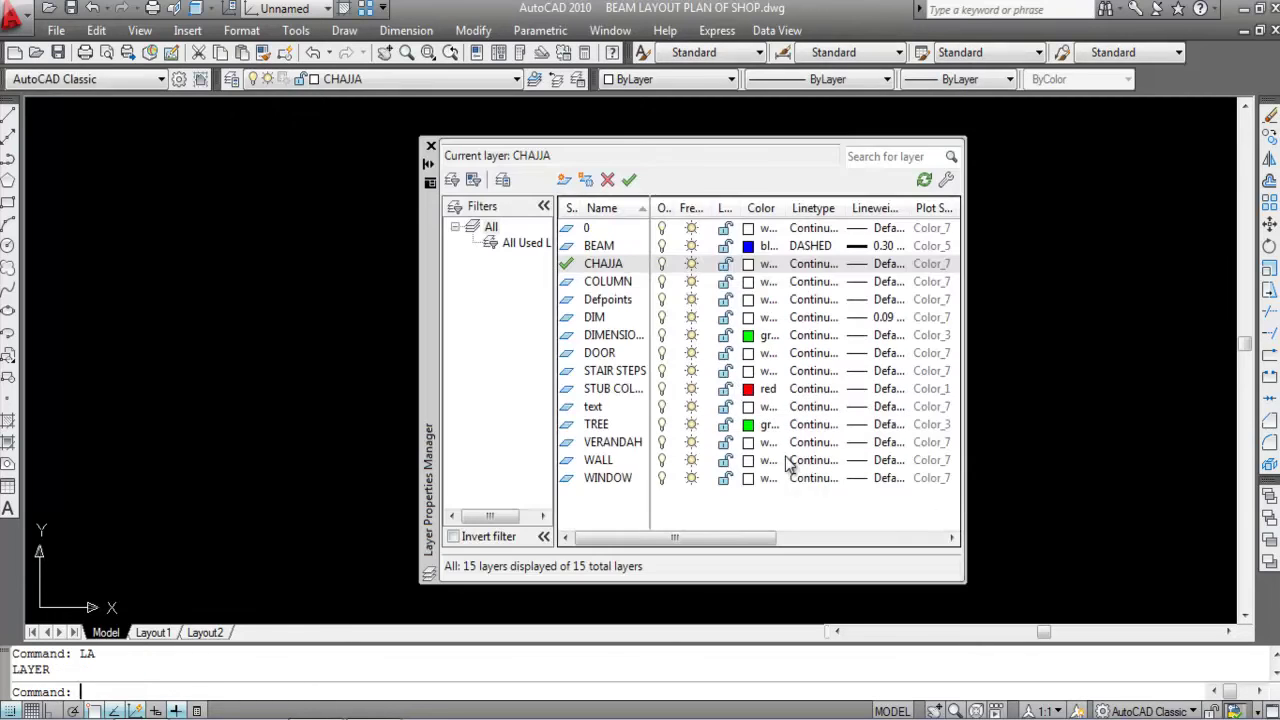
{"action": "right_click", "coordinate": [672, 322]}
{"action": "left_click", "coordinate": [730, 535]}
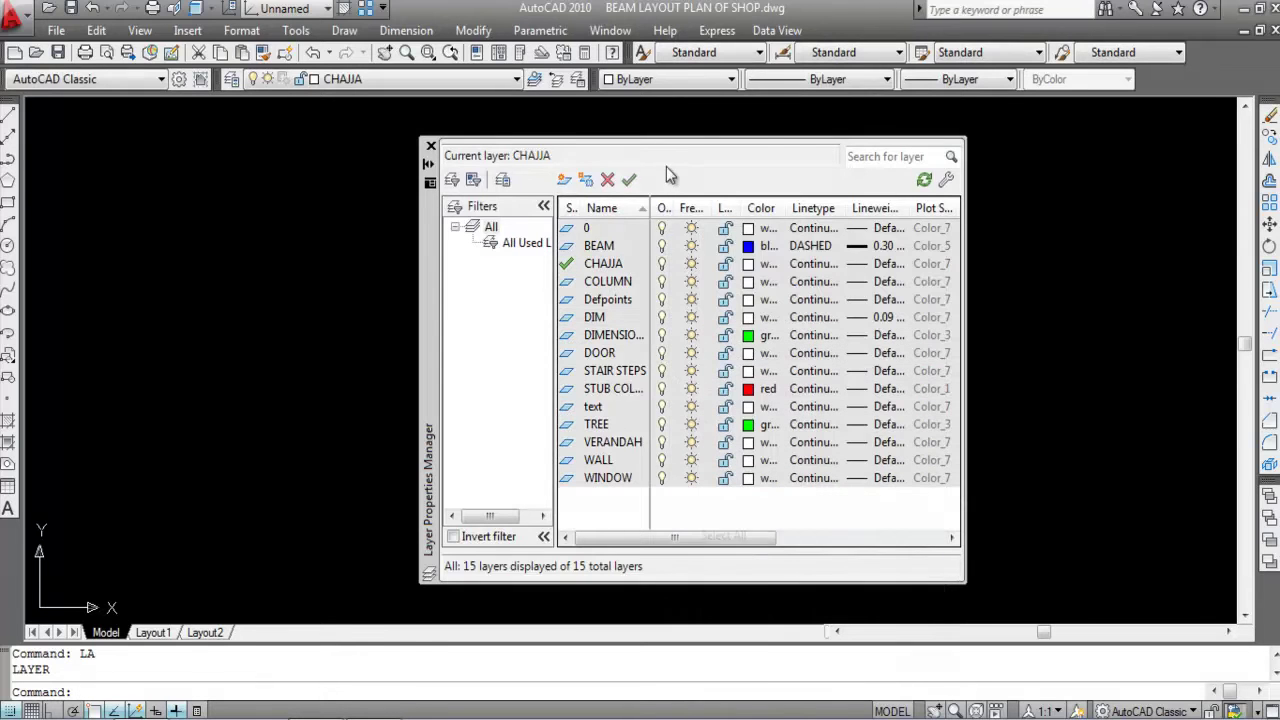
{"action": "left_click", "coordinate": [663, 262]}
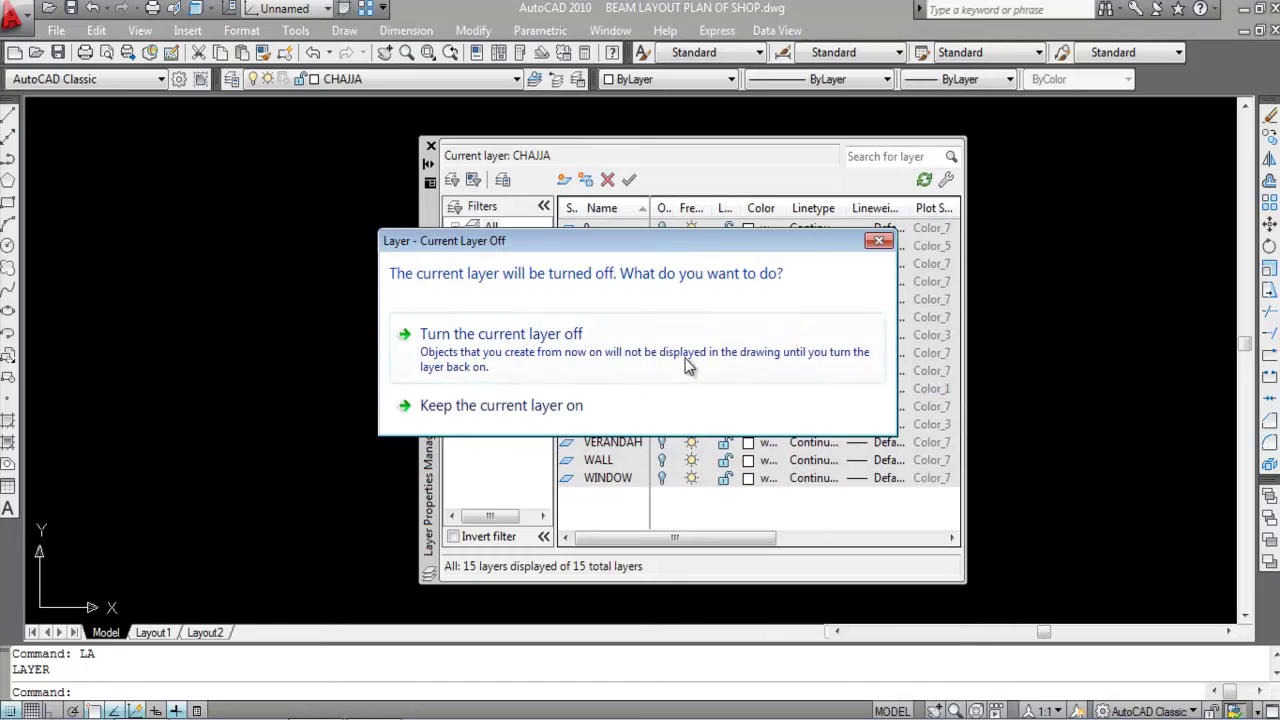
{"action": "left_click", "coordinate": [693, 361]}
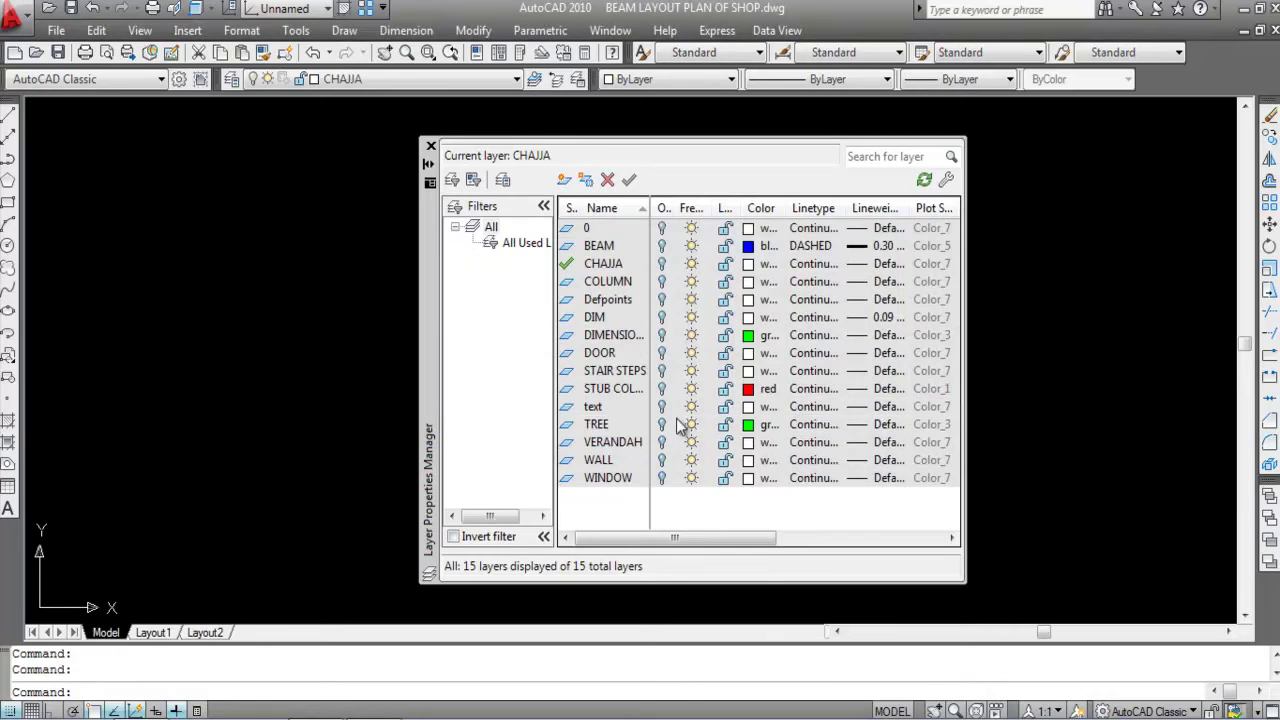
{"action": "left_click", "coordinate": [430, 147]}
- Turn the WALL, COLUMN and VERANDAH layers back on
{"action": "left_click", "coordinate": [392, 80]}
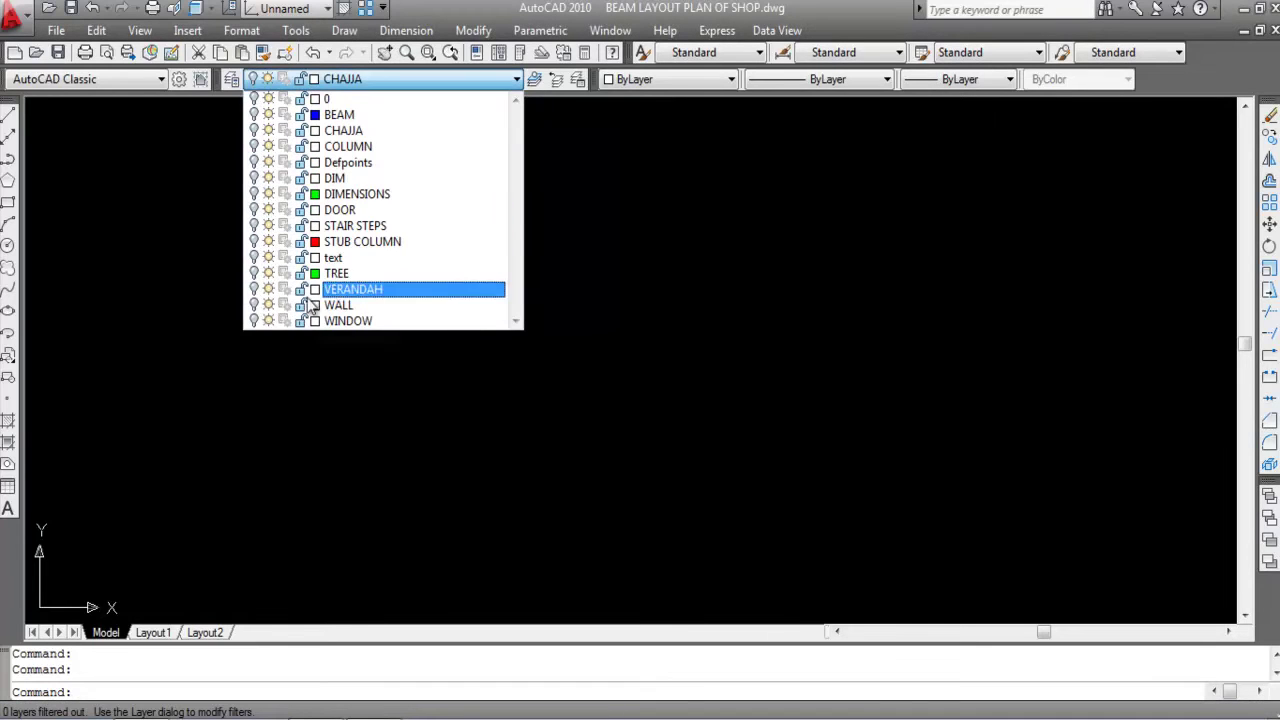
{"action": "left_click", "coordinate": [254, 305]}
{"action": "left_click", "coordinate": [254, 148]}
{"action": "left_click", "coordinate": [907, 296]}
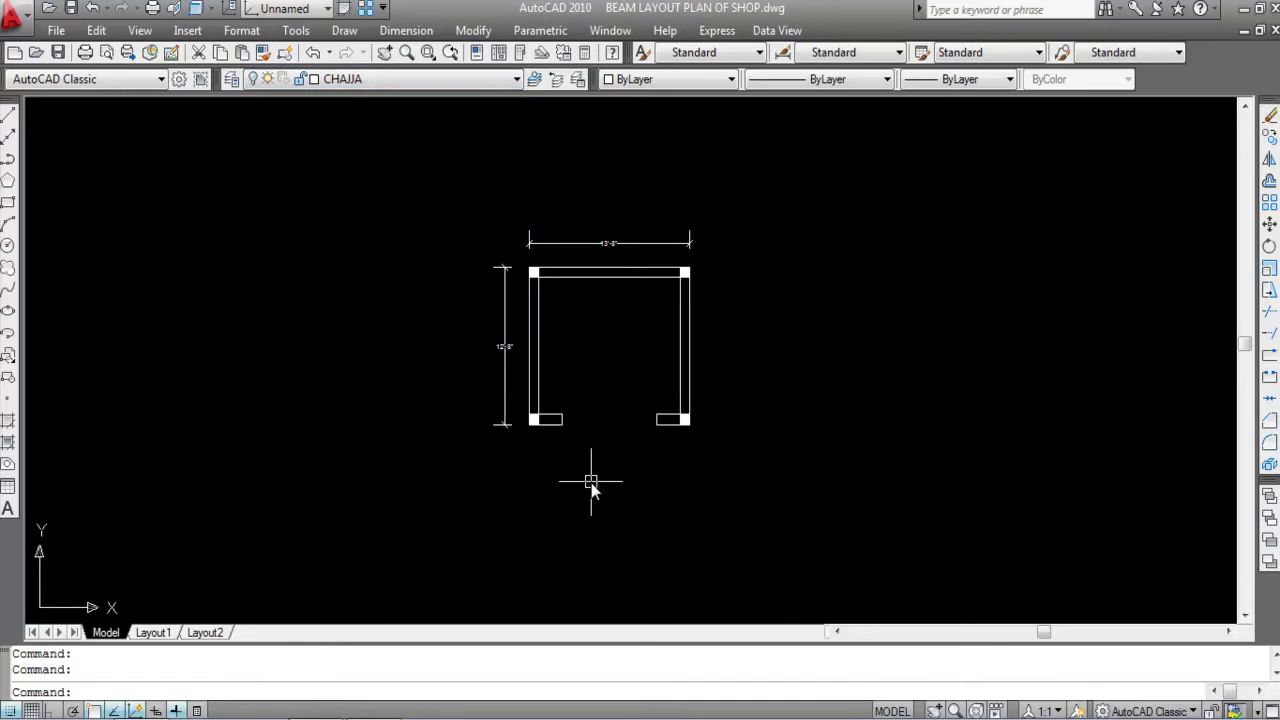
{"action": "left_click", "coordinate": [368, 80]}
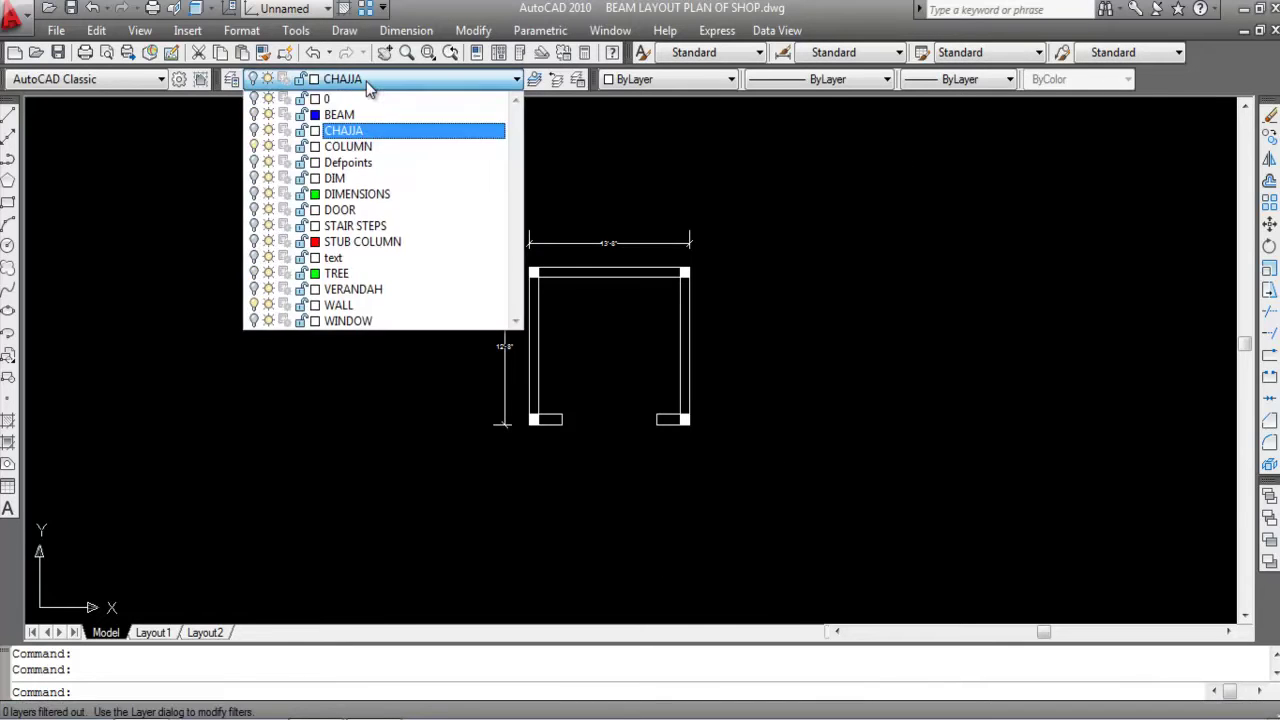
{"action": "left_click", "coordinate": [253, 290]}
{"action": "left_click", "coordinate": [981, 448]}
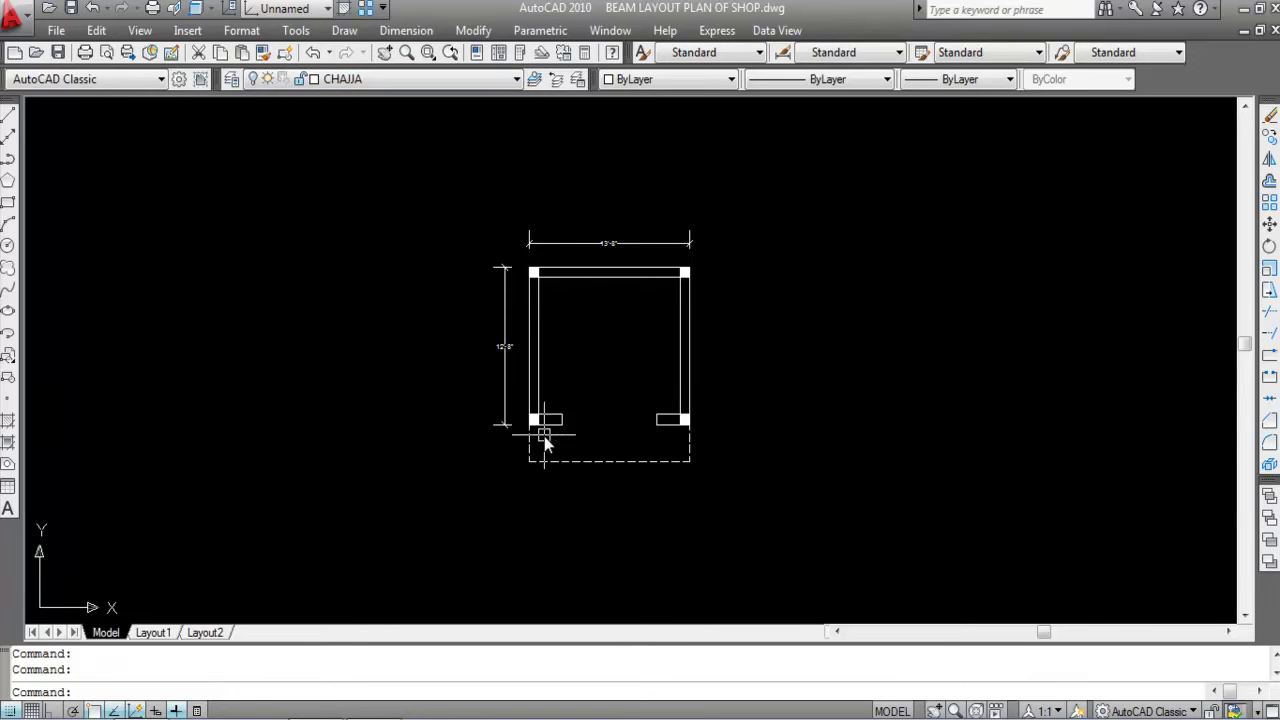
- Copy the displayed wall, column and verandah outline with its dimensions about 33'-1" horizontally to the right, using Ortho
{"action": "left_click", "coordinate": [820, 571]}
{"action": "left_click", "coordinate": [366, 163]}
{"action": "left_click", "coordinate": [426, 160]}
{"action": "left_click", "coordinate": [817, 491]}
{"action": "type", "text": "CO"}
{"action": "key", "text": "Return"}
{"action": "left_click", "coordinate": [567, 358]}
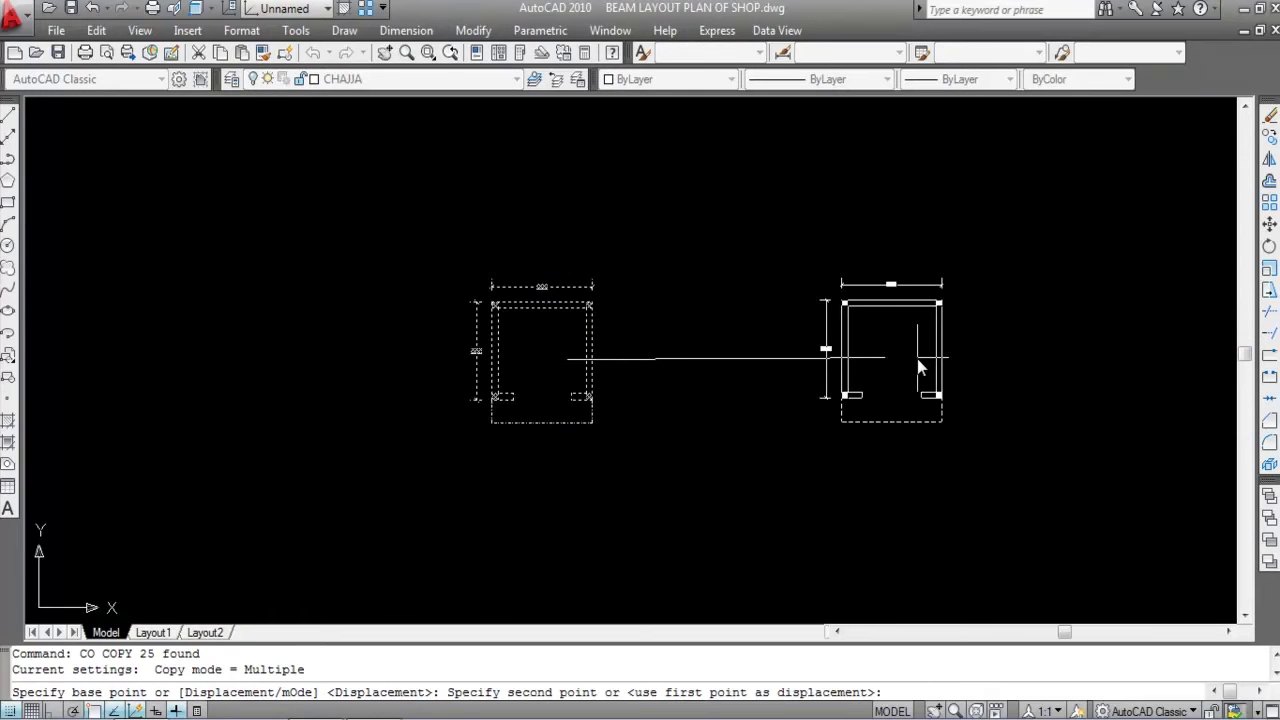
{"action": "key", "text": "F8"}
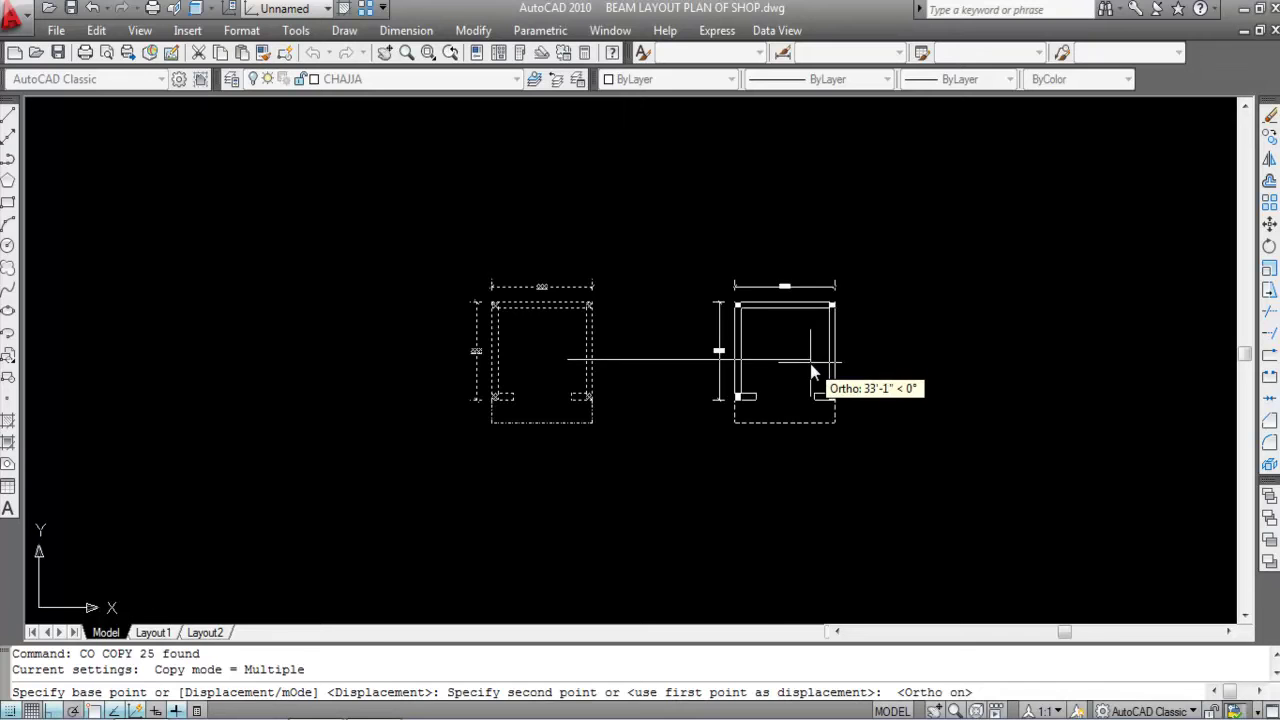
{"action": "left_click", "coordinate": [812, 372]}
{"action": "key", "text": "Escape"}
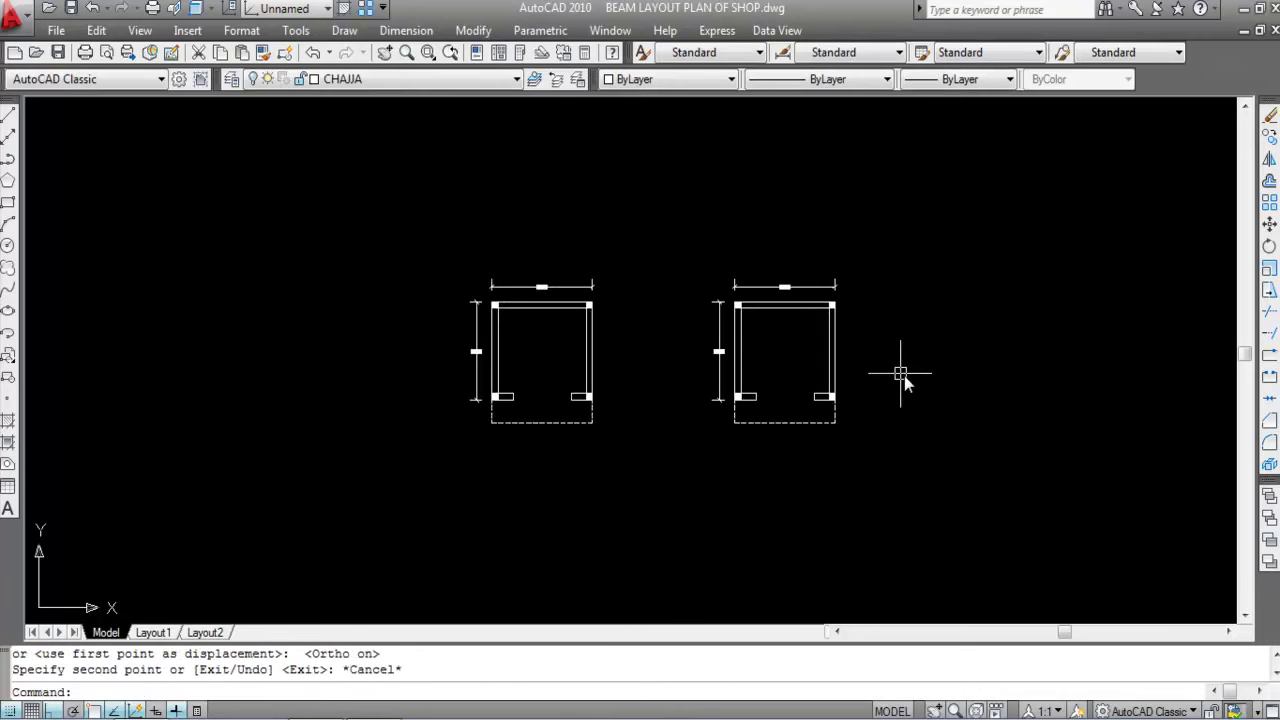
- Turn all layers back on and close the layer manager
{"action": "left_click", "coordinate": [231, 79]}
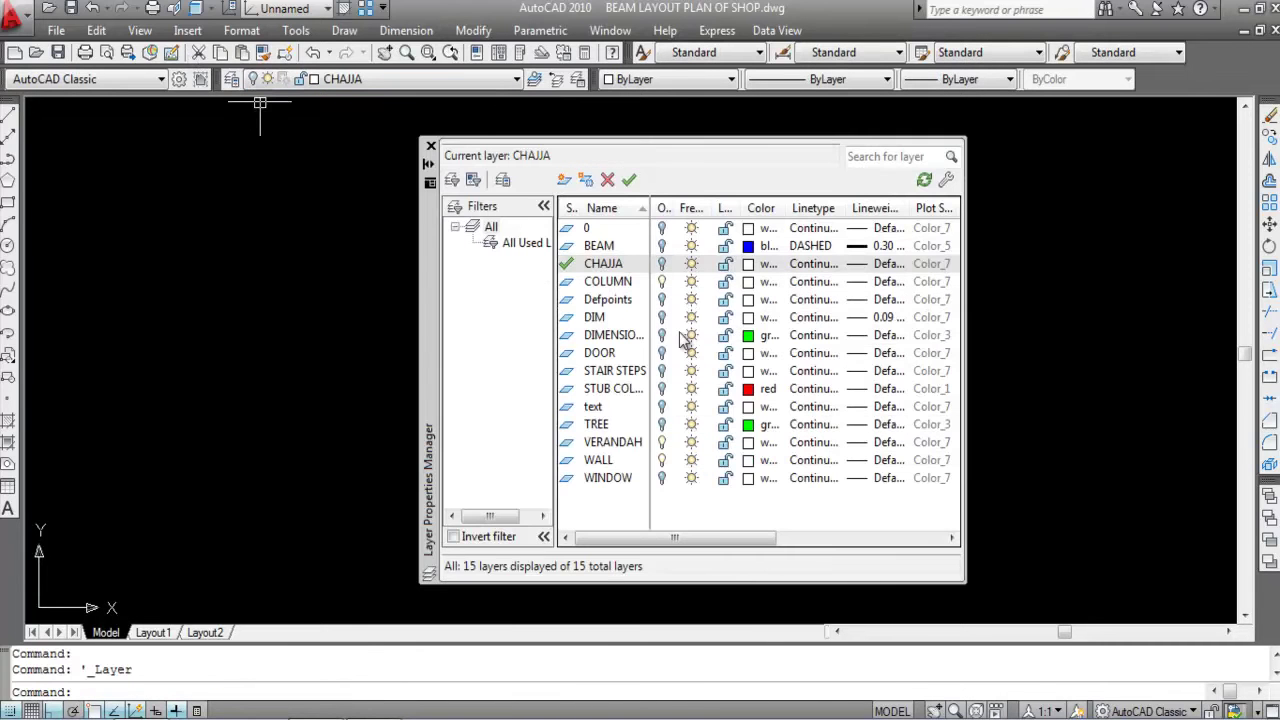
{"action": "right_click", "coordinate": [683, 340]}
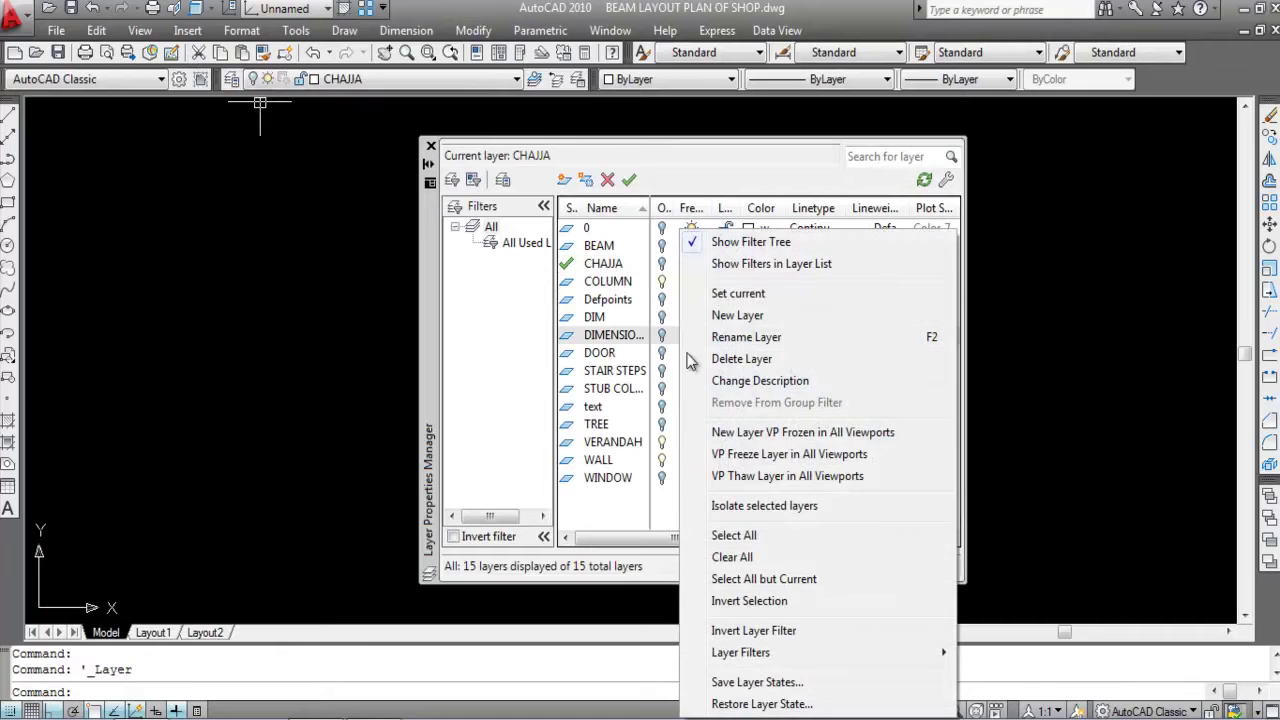
{"action": "left_click", "coordinate": [738, 532]}
{"action": "left_click", "coordinate": [661, 299]}
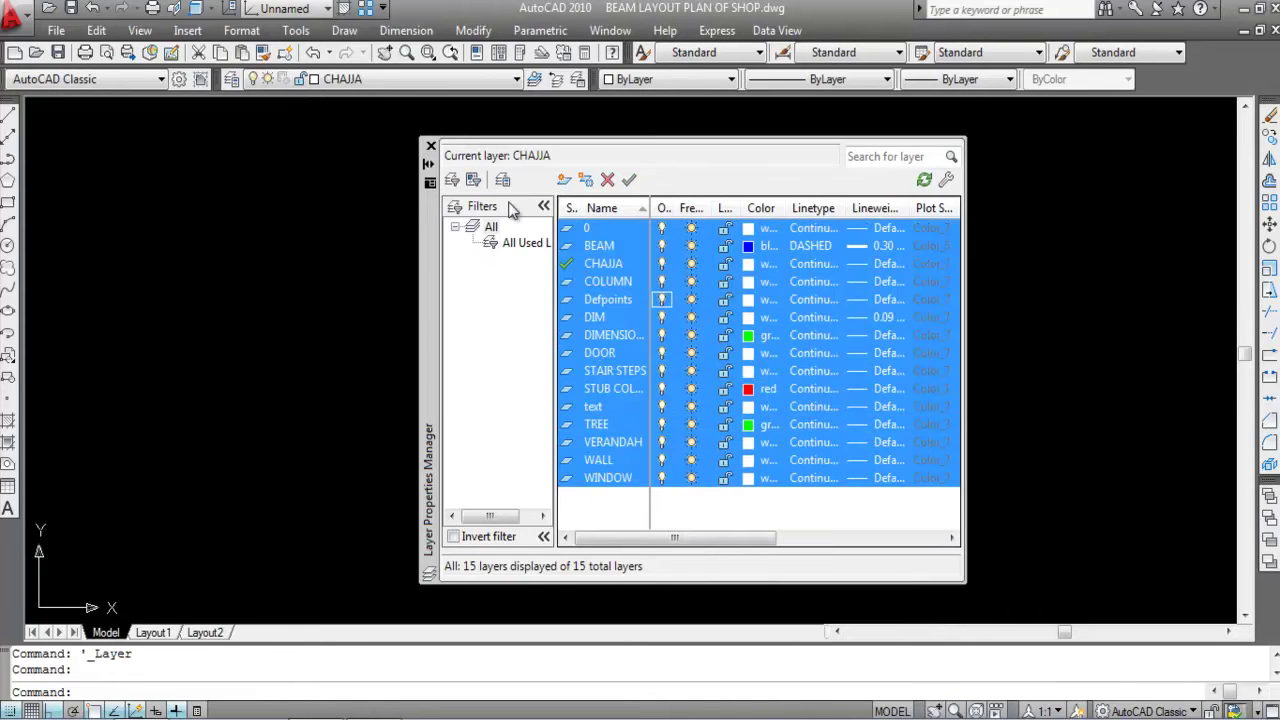
{"action": "left_click", "coordinate": [431, 146]}
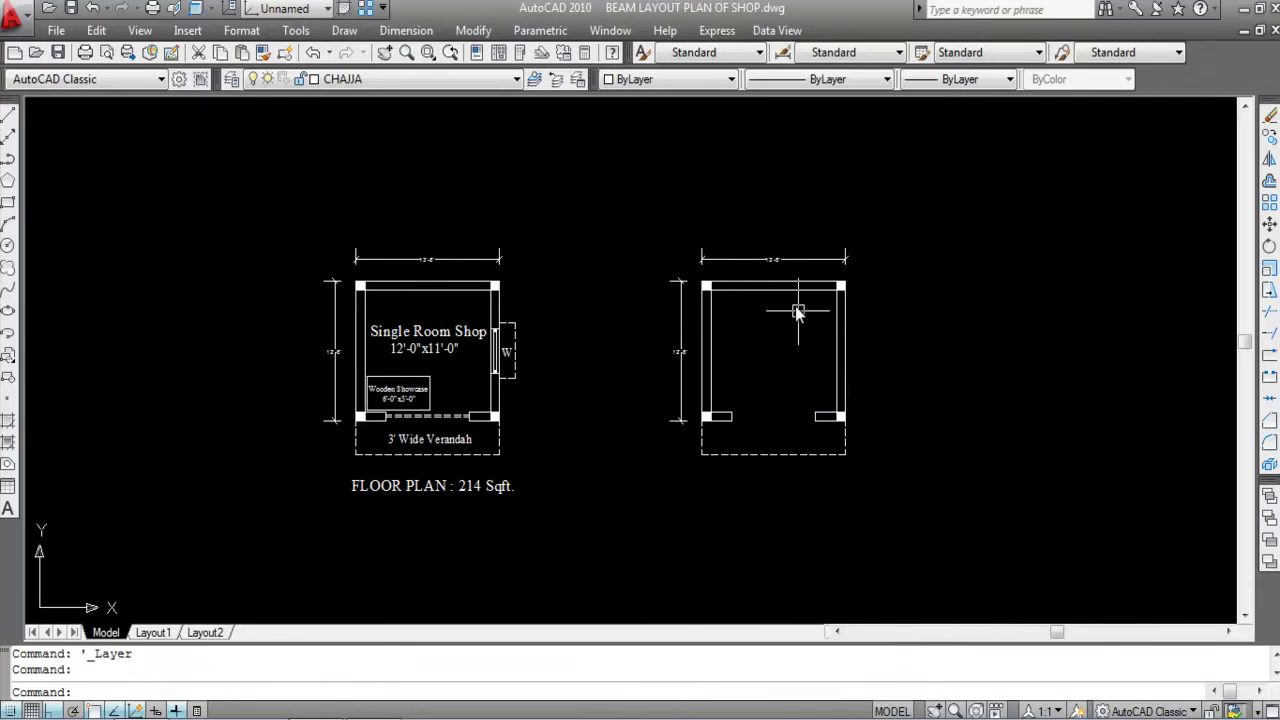
- Erase the horizontal and vertical dimensions of the copied plan
{"action": "left_click", "coordinate": [750, 262]}
{"action": "left_click", "coordinate": [679, 322]}
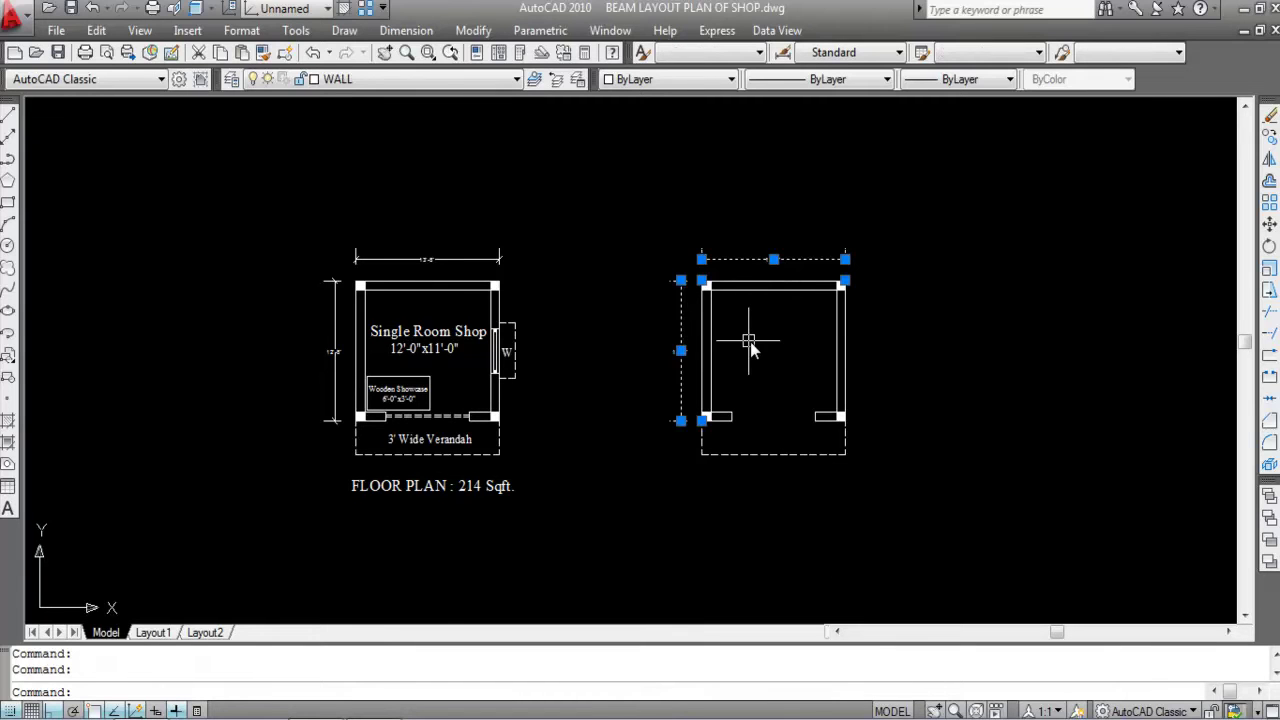
{"action": "key", "text": "Delete"}
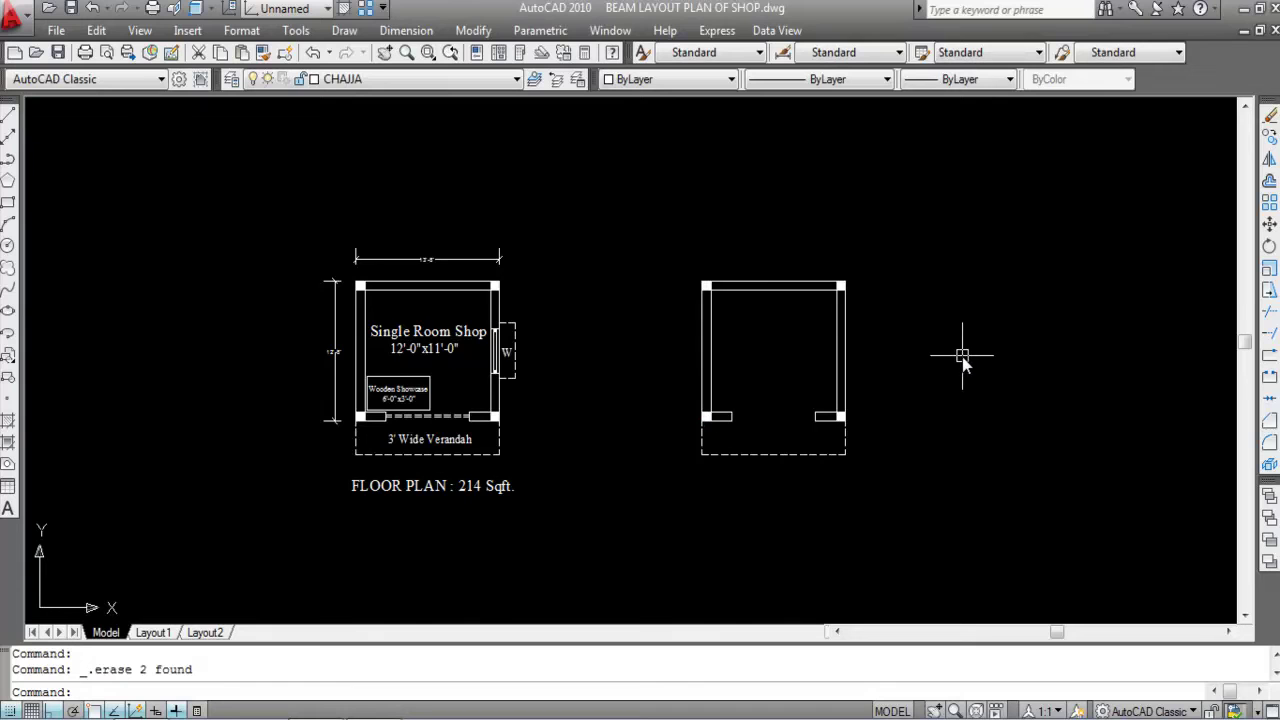
{"action": "scroll", "coordinate": [965, 362], "scroll_direction": "up", "scroll_amount": 2}
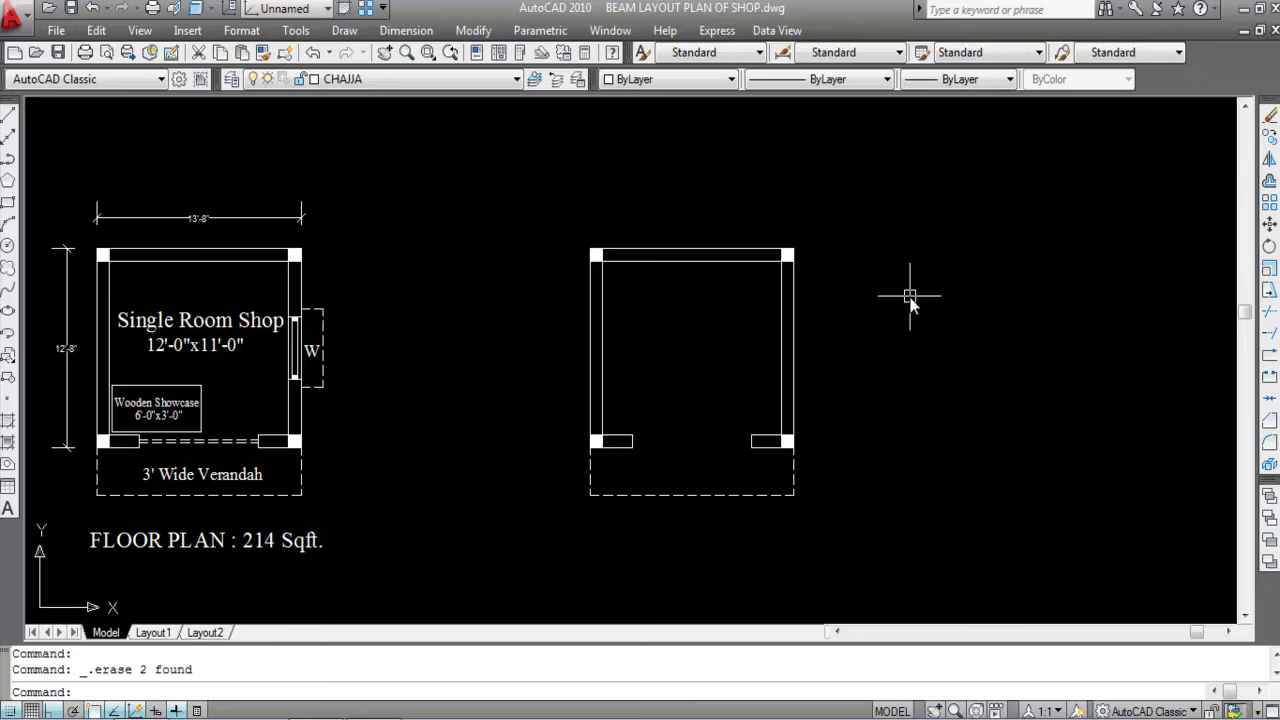
{"action": "left_click", "coordinate": [719, 268]}
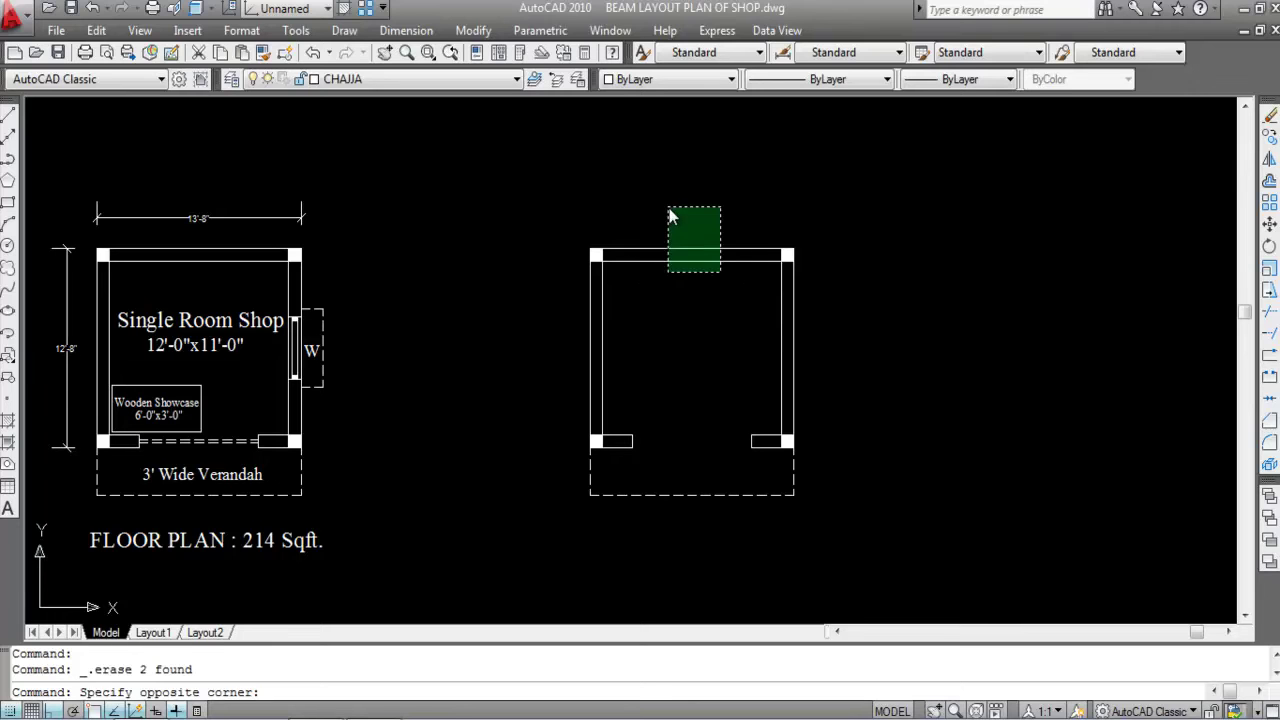
{"action": "left_click", "coordinate": [672, 210]}
{"action": "left_click", "coordinate": [878, 388]}
{"action": "left_click", "coordinate": [543, 349]}
{"action": "key", "text": "Escape"}
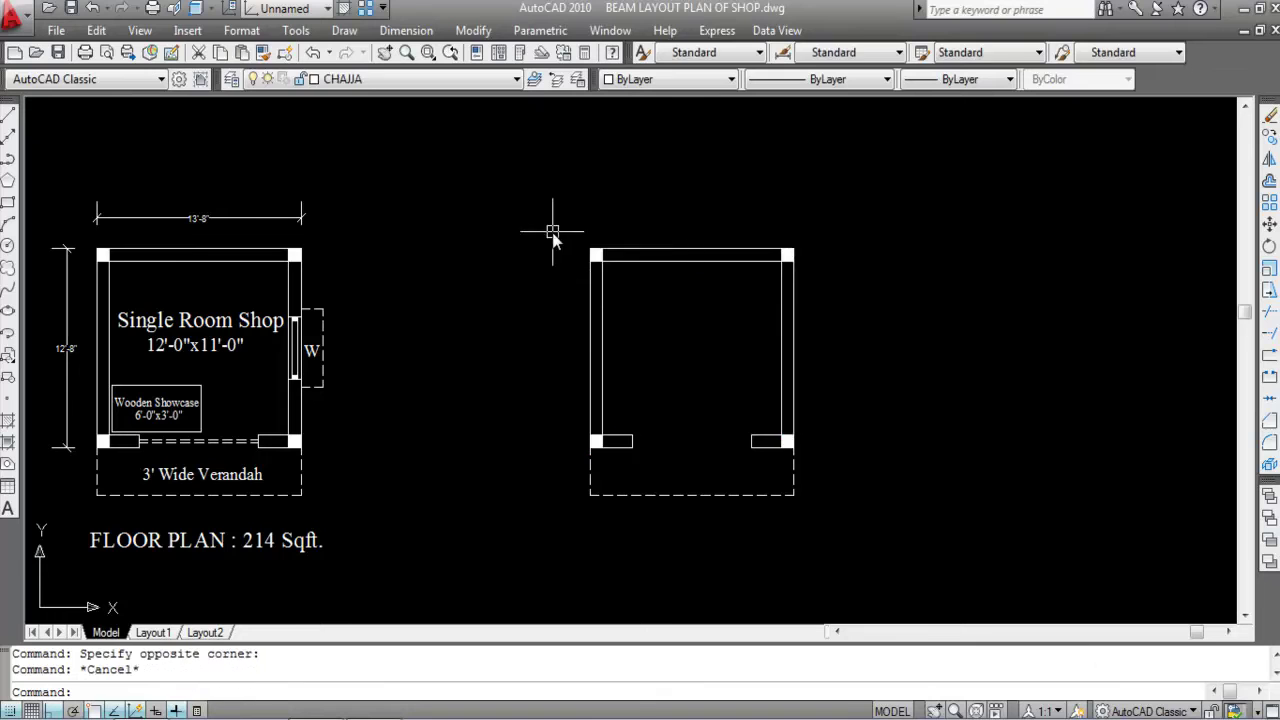
{"action": "left_click", "coordinate": [551, 234]}
{"action": "left_click", "coordinate": [887, 303]}
{"action": "left_click", "coordinate": [531, 418]}
{"action": "left_click", "coordinate": [908, 485]}
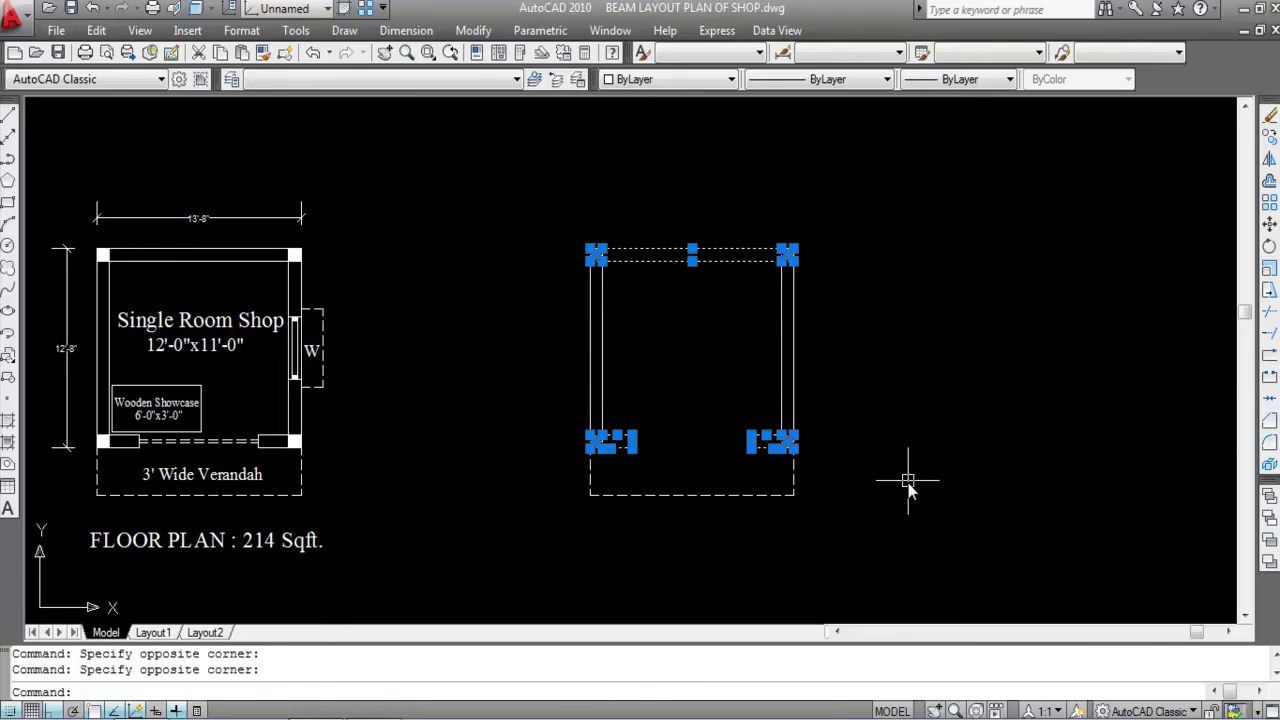
{"action": "key", "text": "Escape"}
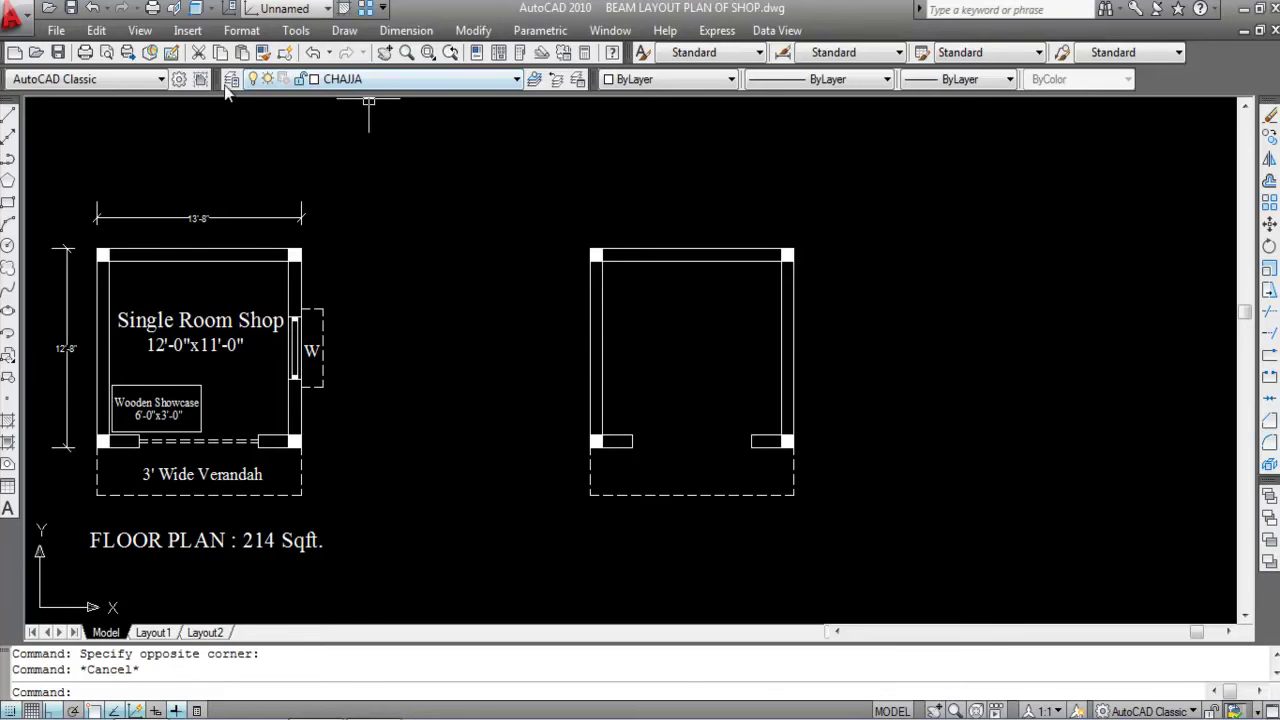
- Examine the BEAM layer's color, lineweight and linetype settings without changing them
{"action": "left_click", "coordinate": [372, 82]}
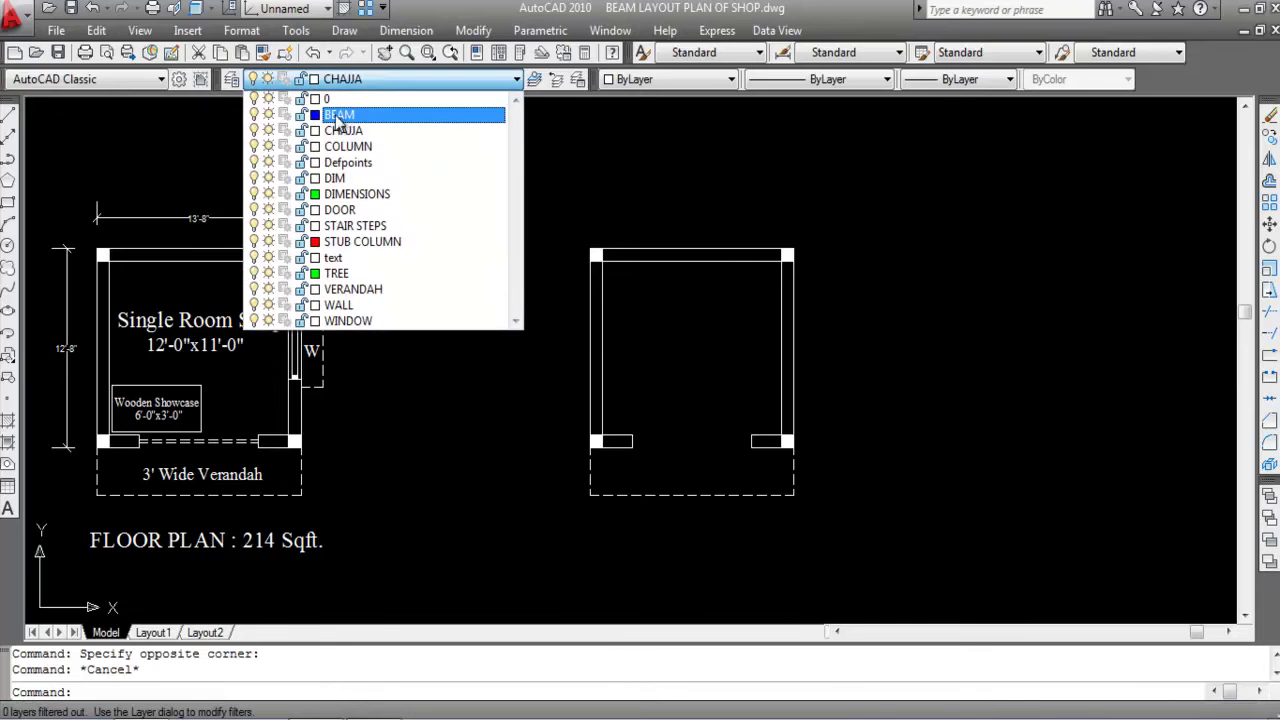
{"action": "left_click", "coordinate": [343, 130]}
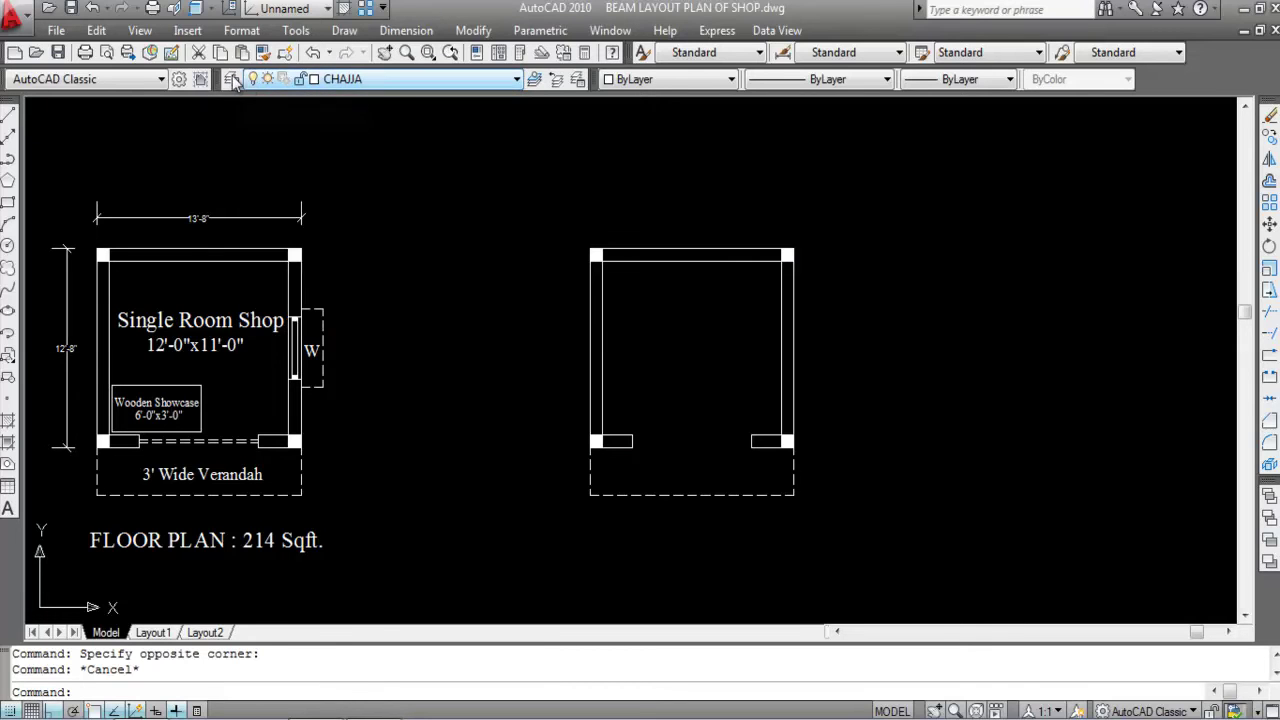
{"action": "left_click", "coordinate": [233, 80]}
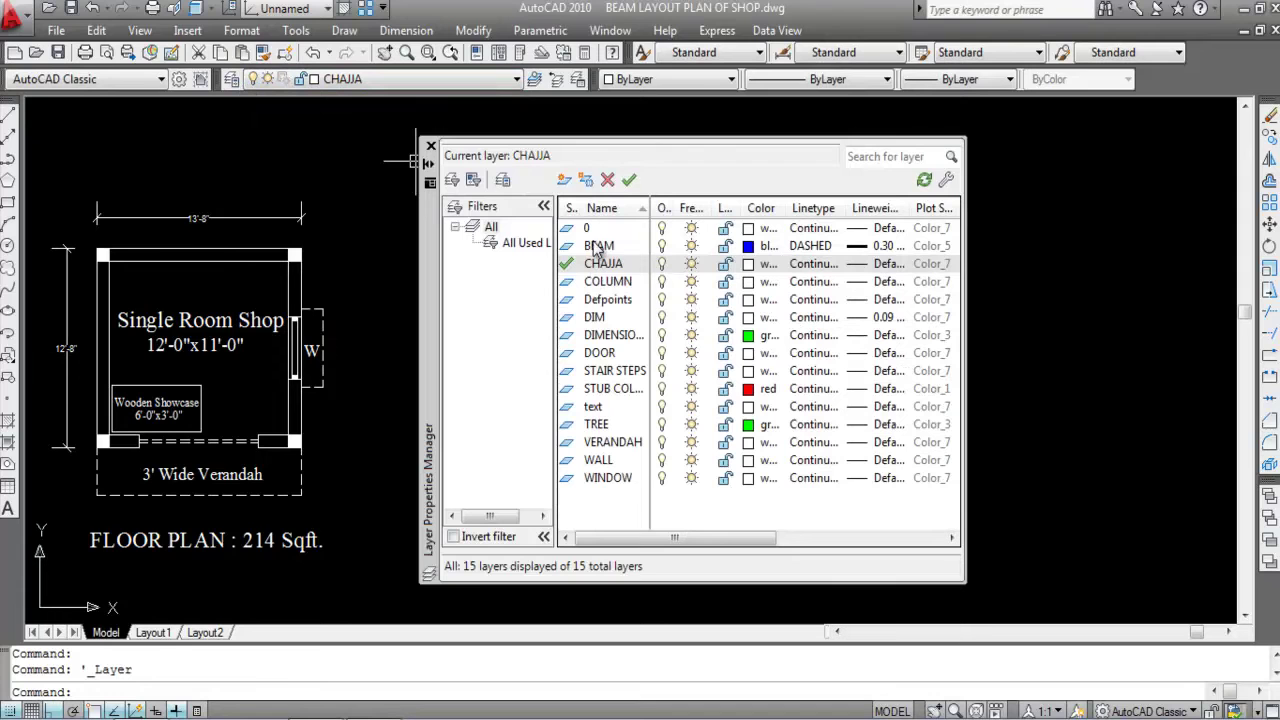
{"action": "left_click", "coordinate": [750, 245]}
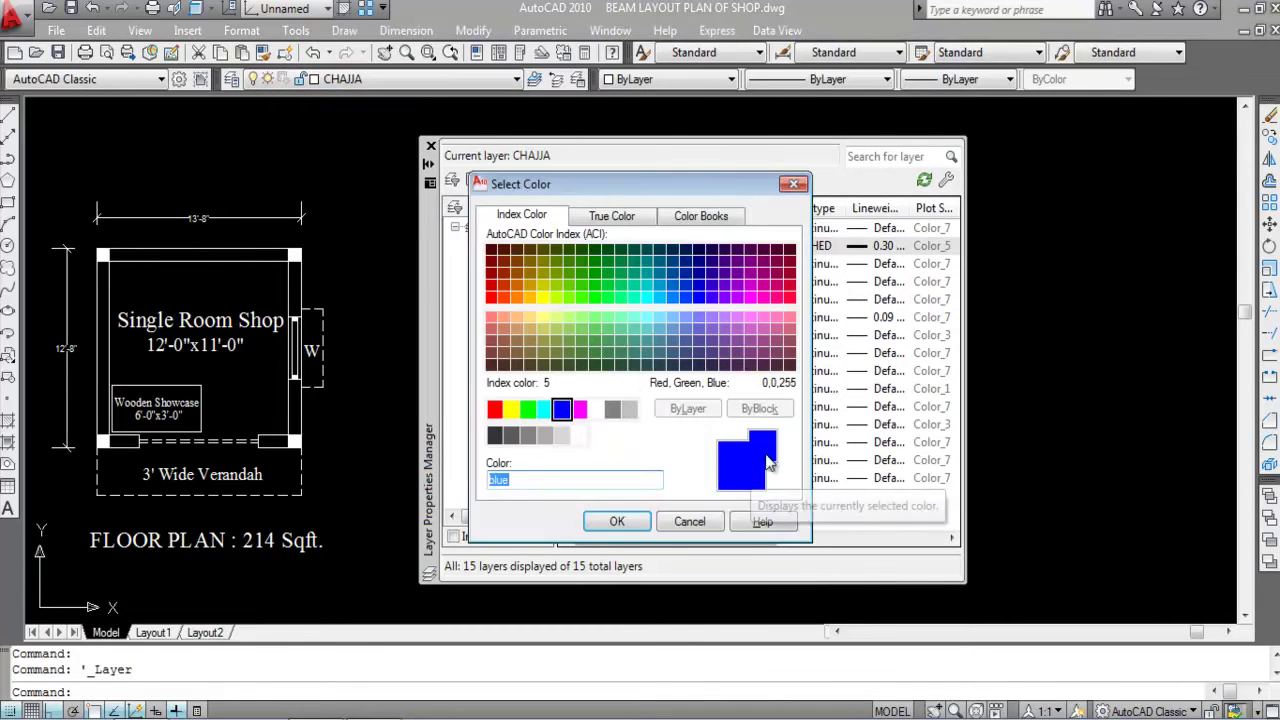
{"action": "left_click", "coordinate": [793, 183]}
{"action": "left_click", "coordinate": [883, 246]}
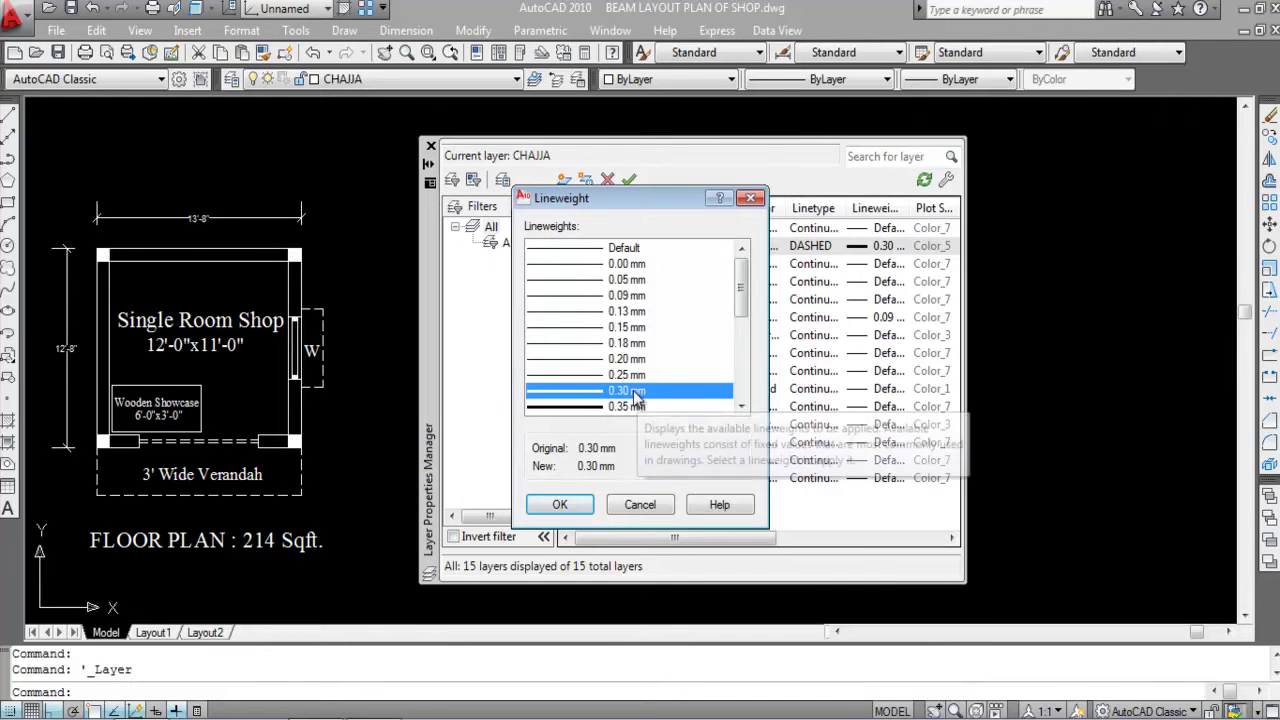
{"action": "left_click", "coordinate": [751, 198]}
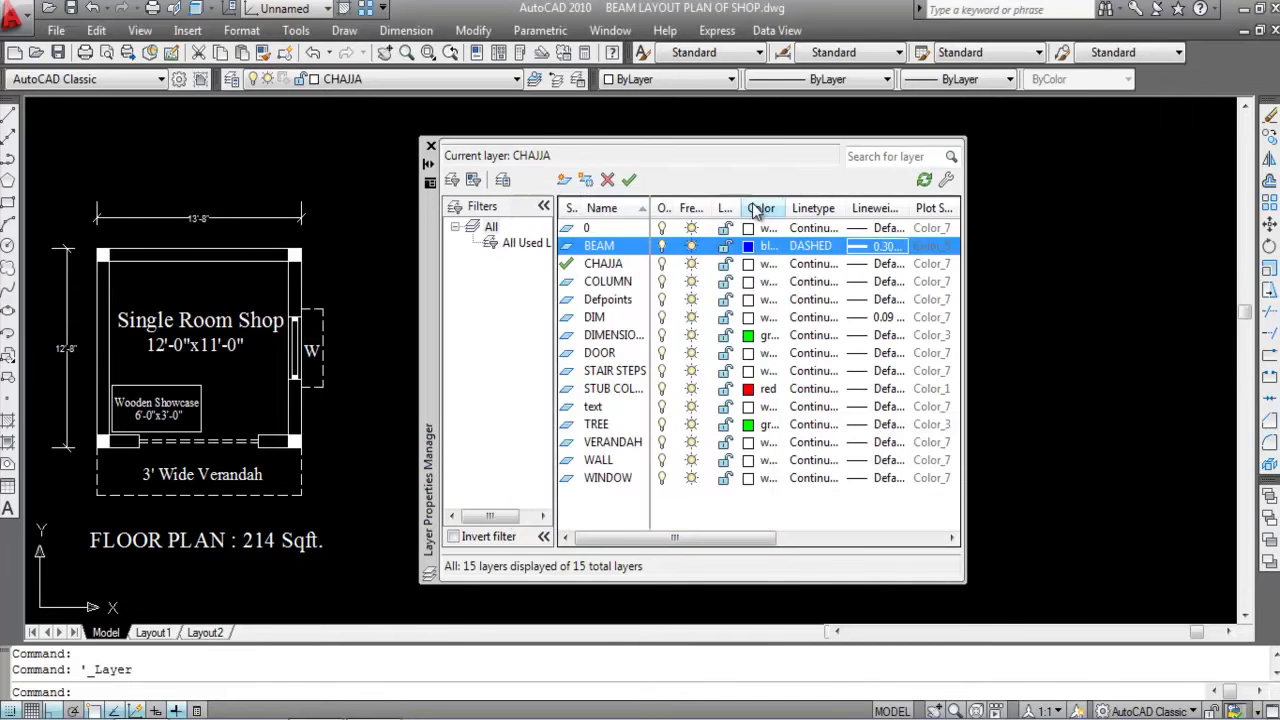
{"action": "left_click", "coordinate": [812, 246]}
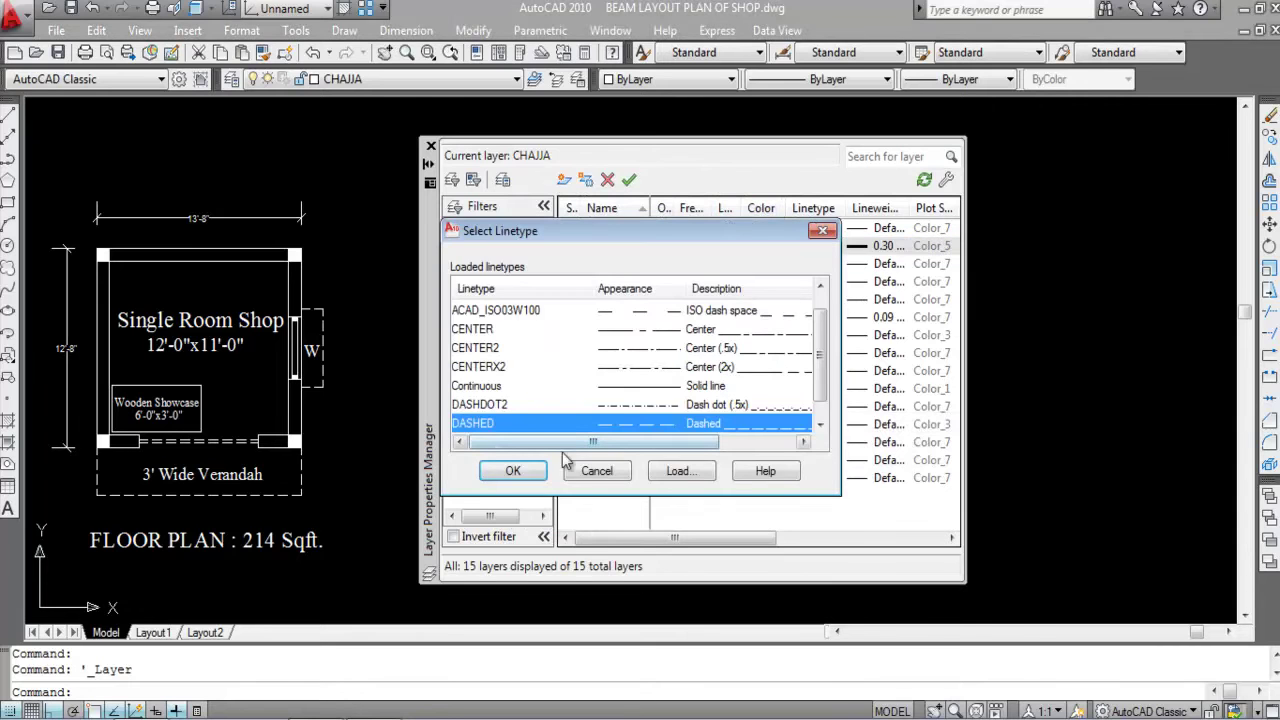
{"action": "left_click", "coordinate": [824, 232]}
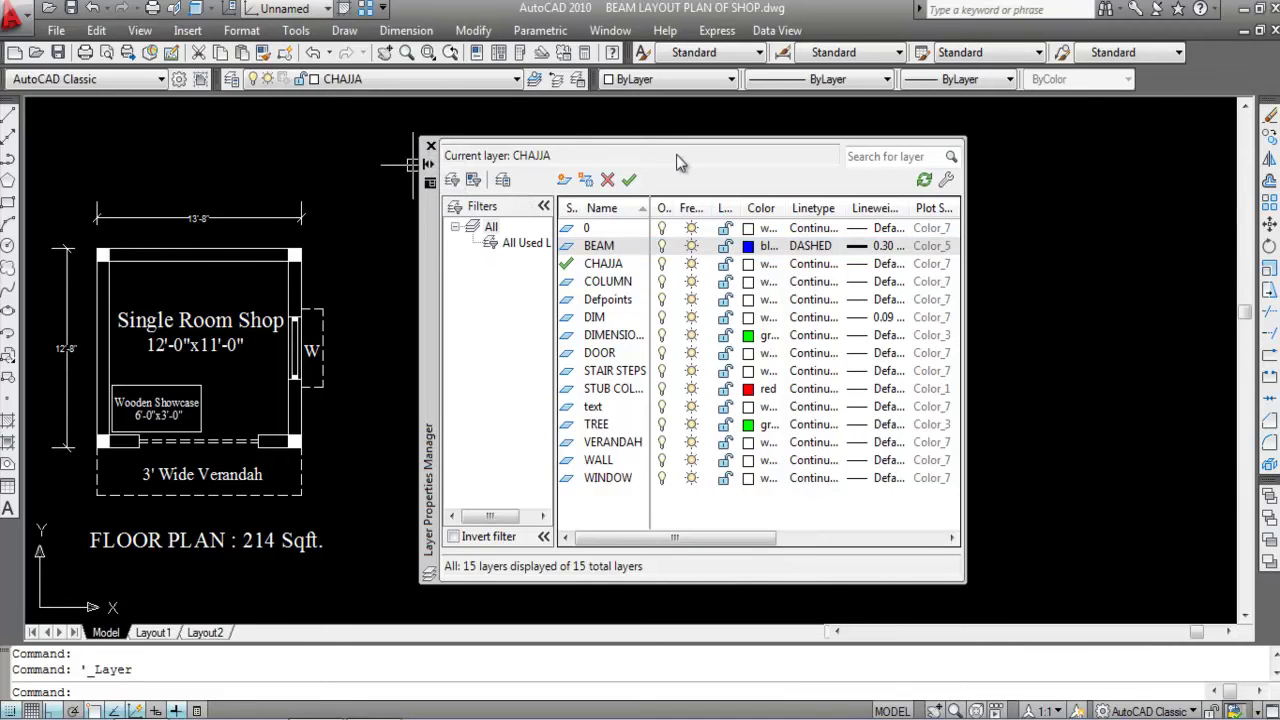
- Create a new layer named BEAM NO from the BEAM layer's settings and set its color to white
{"action": "left_click", "coordinate": [565, 180]}
{"action": "type", "text": "B"}
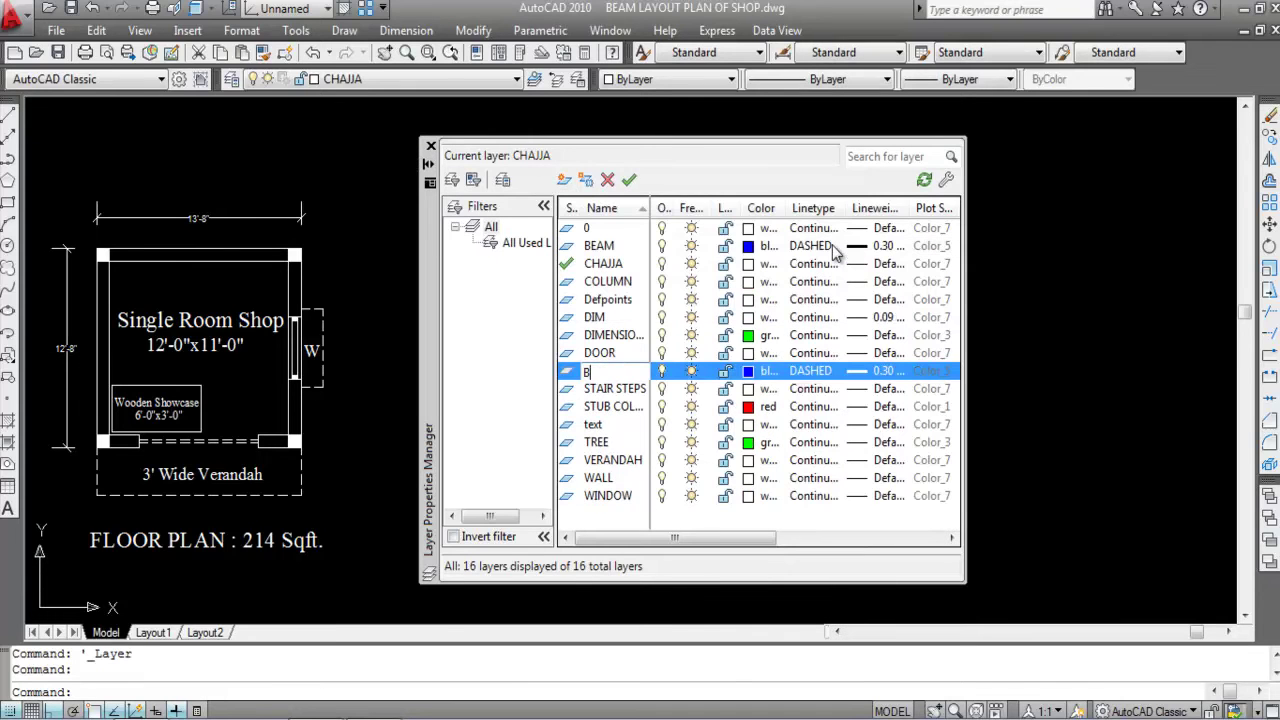
{"action": "type", "text": "EAM NO"}
{"action": "left_click", "coordinate": [757, 371]}
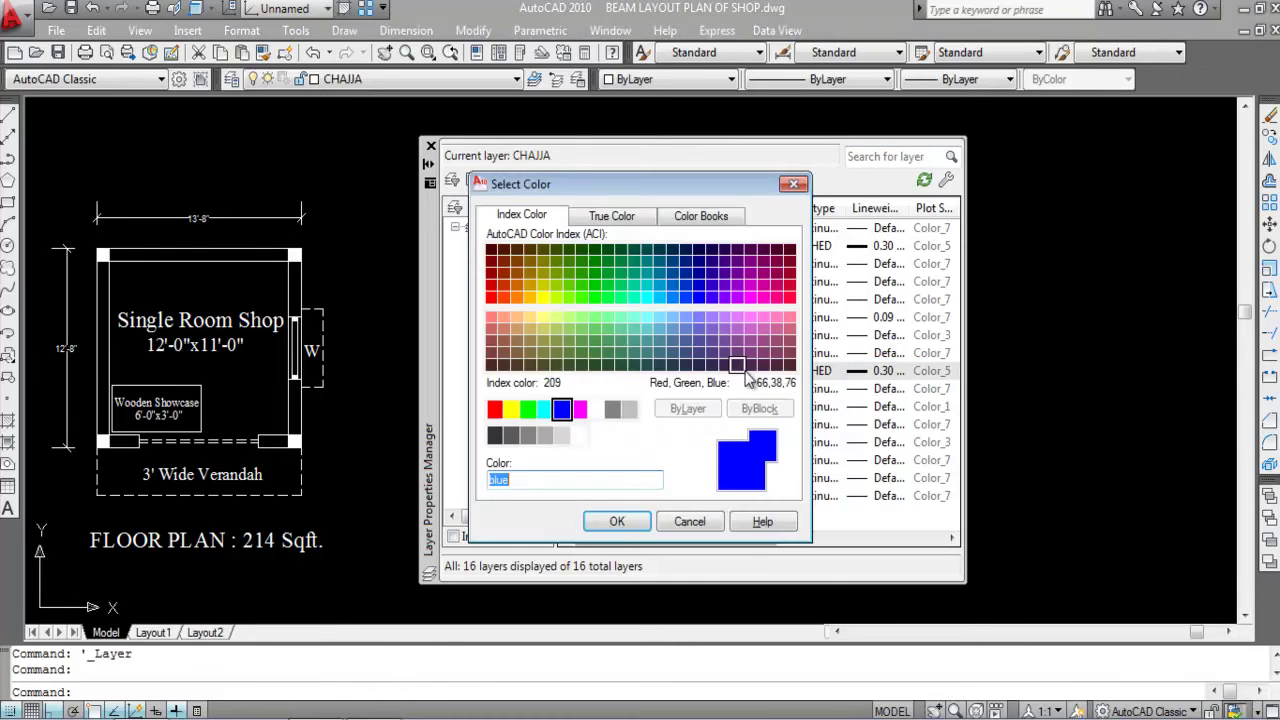
{"action": "left_click", "coordinate": [595, 415]}
{"action": "left_click", "coordinate": [617, 521]}
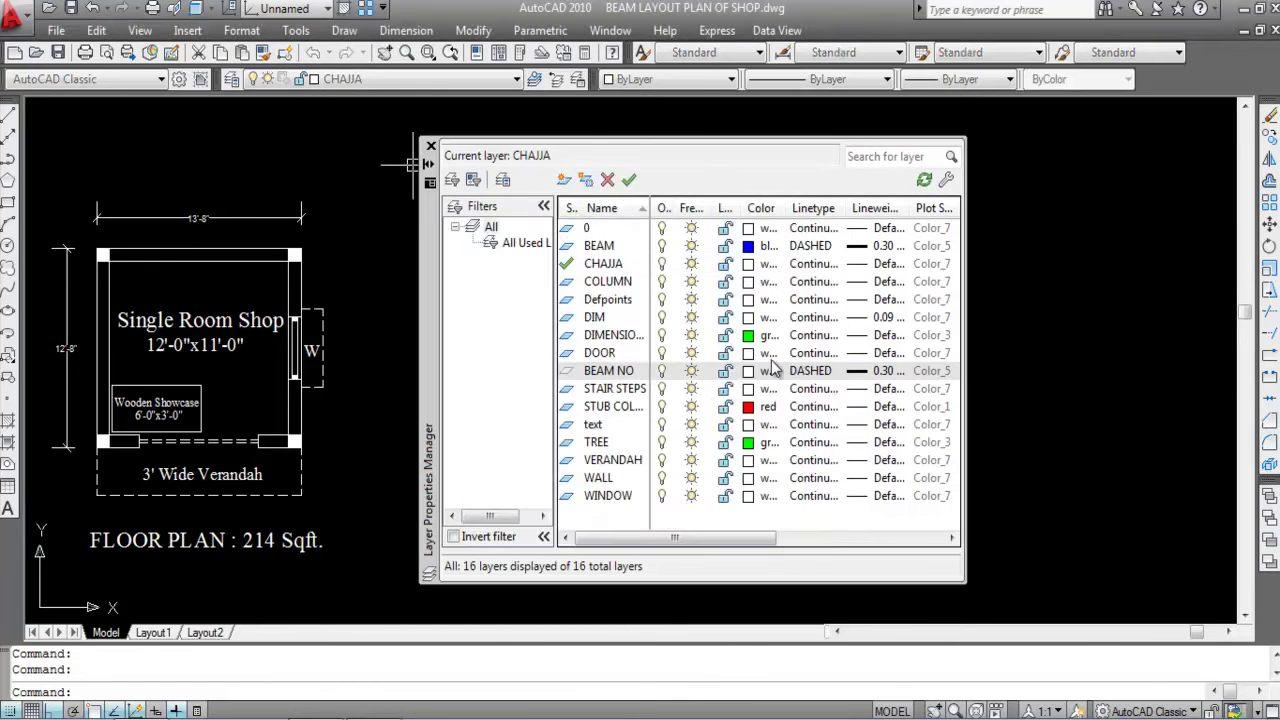
- Set the BEAM NO layer's linetype to Continuous and its lineweight to Default, and close the layer manager
{"action": "left_click", "coordinate": [815, 264]}
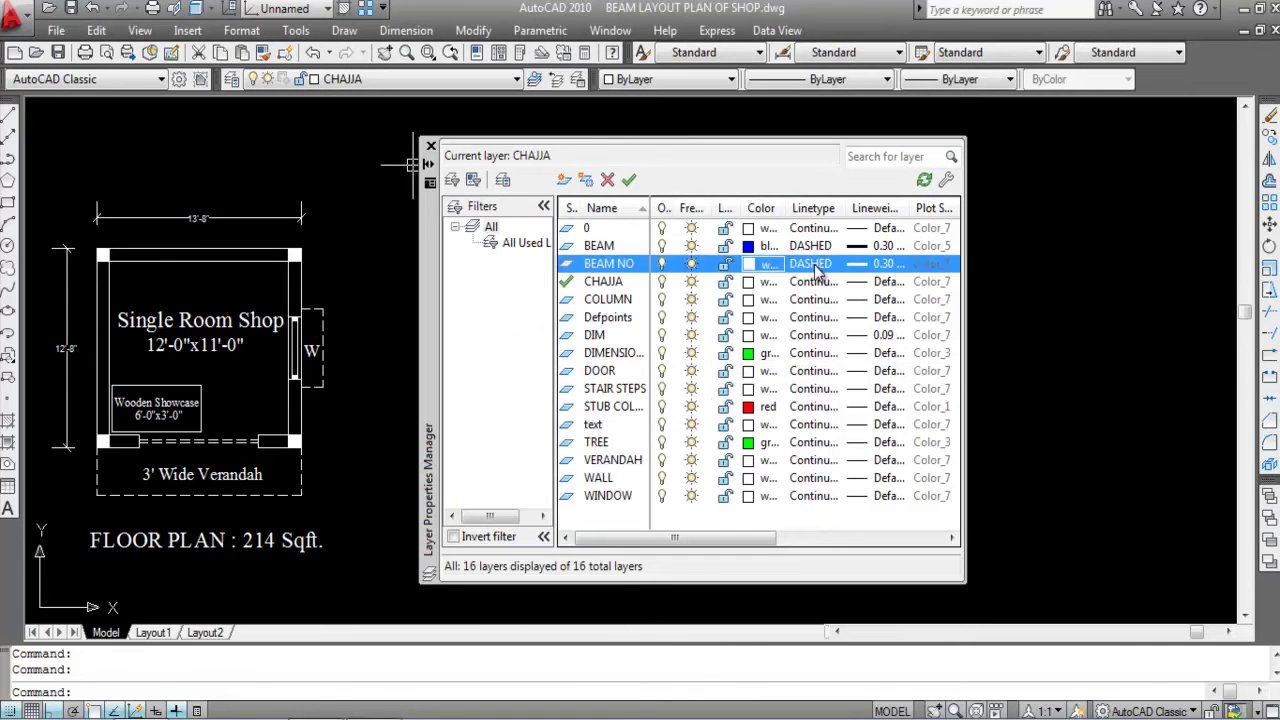
{"action": "left_click", "coordinate": [490, 386]}
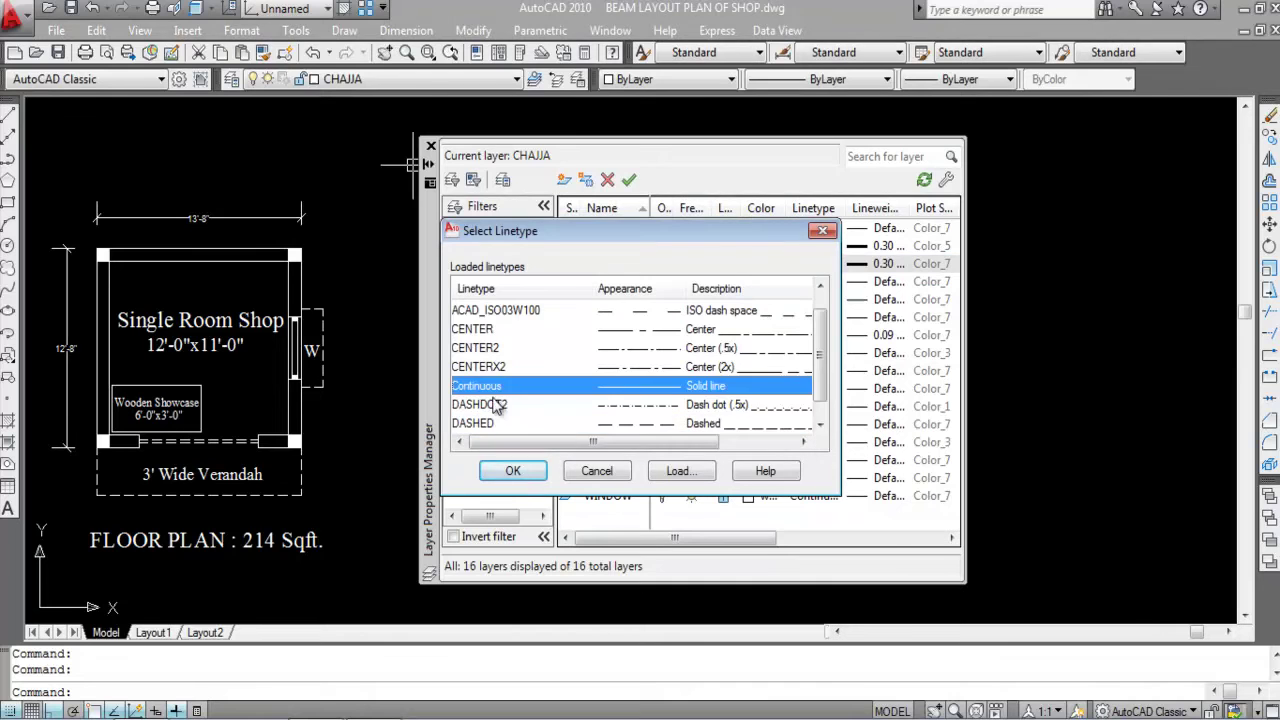
{"action": "left_click", "coordinate": [526, 472]}
{"action": "left_click", "coordinate": [893, 264]}
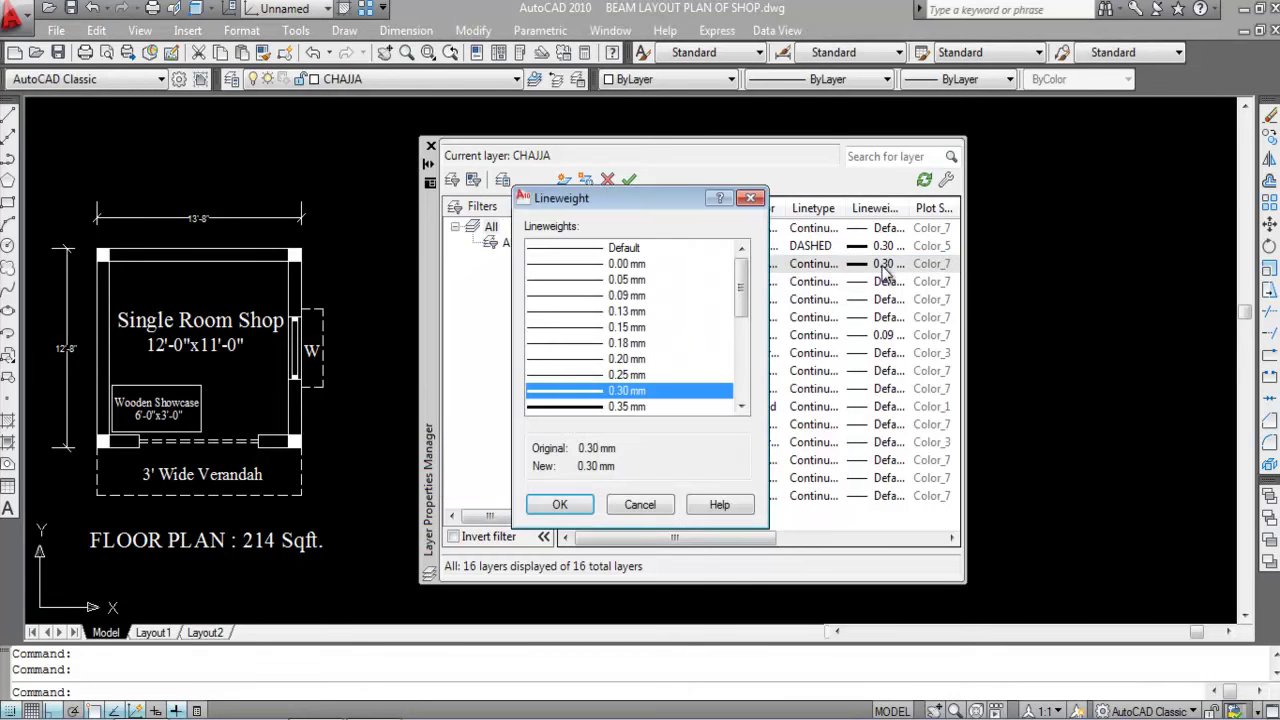
{"action": "left_click", "coordinate": [578, 505]}
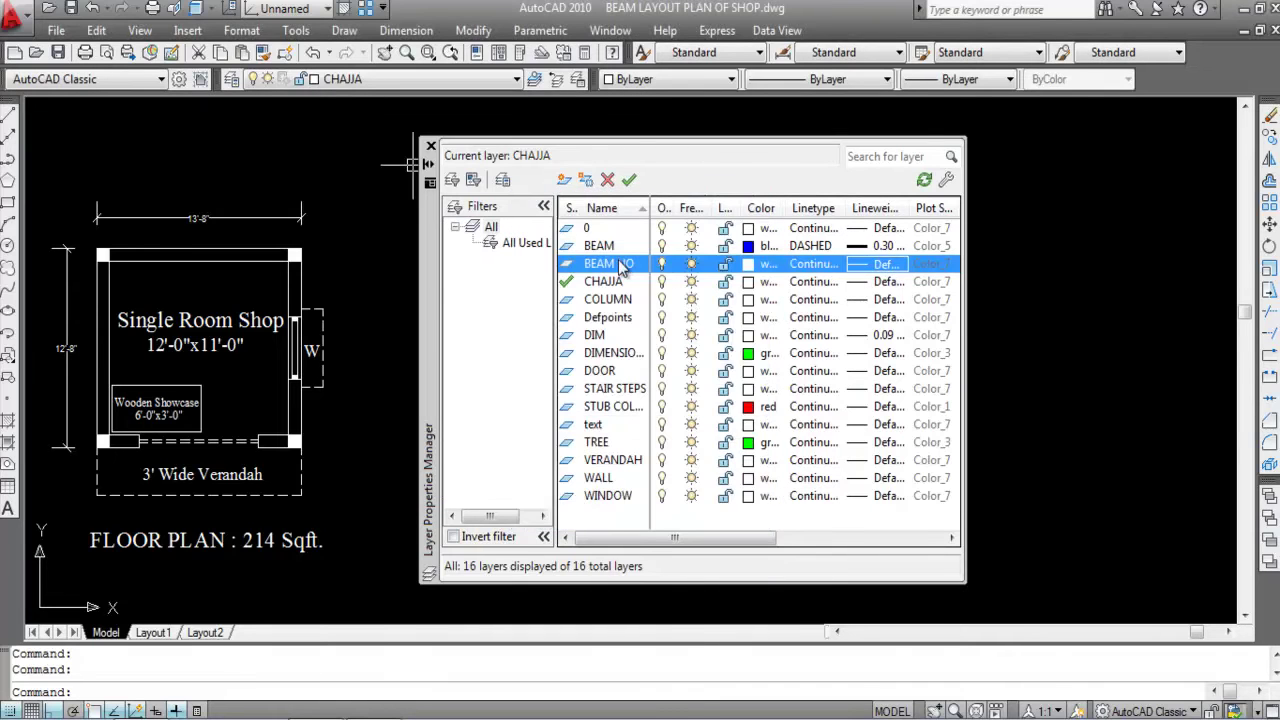
{"action": "left_click", "coordinate": [432, 148]}
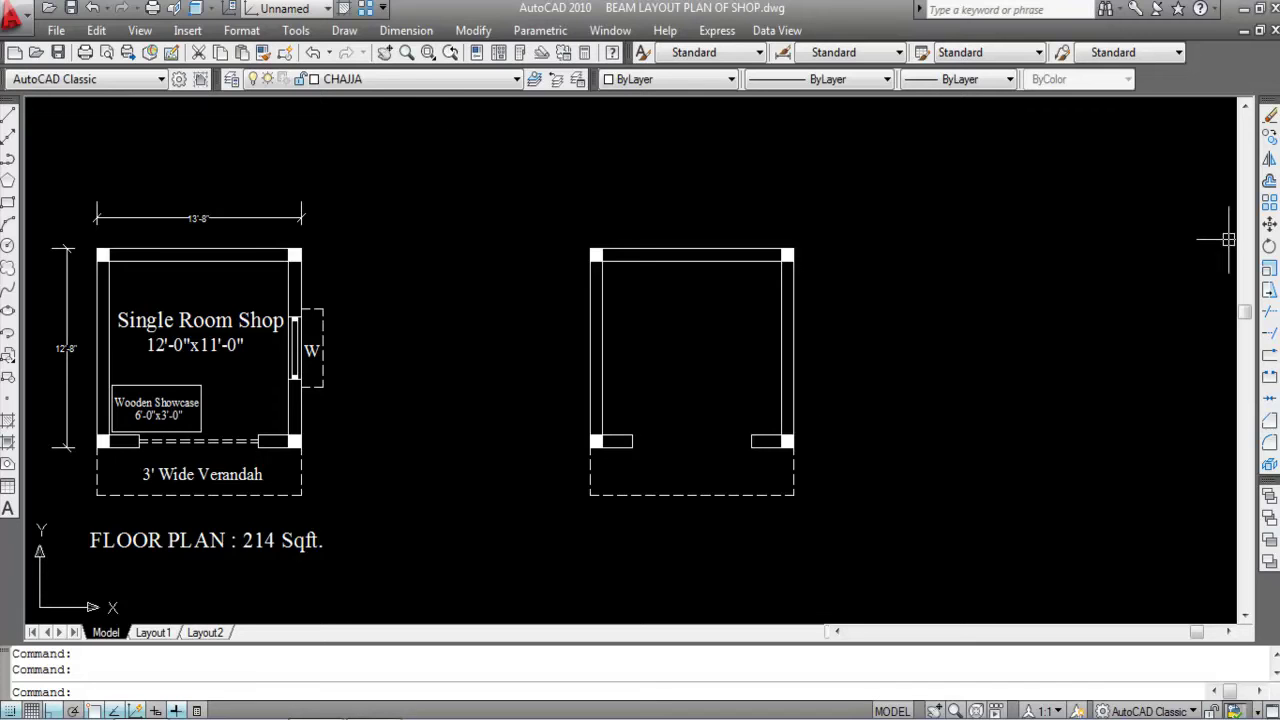
- Make BEAM the current layer and draw a line between the two rear columns along the outer edge of the copied plan's rear wall
{"action": "left_click", "coordinate": [380, 79]}
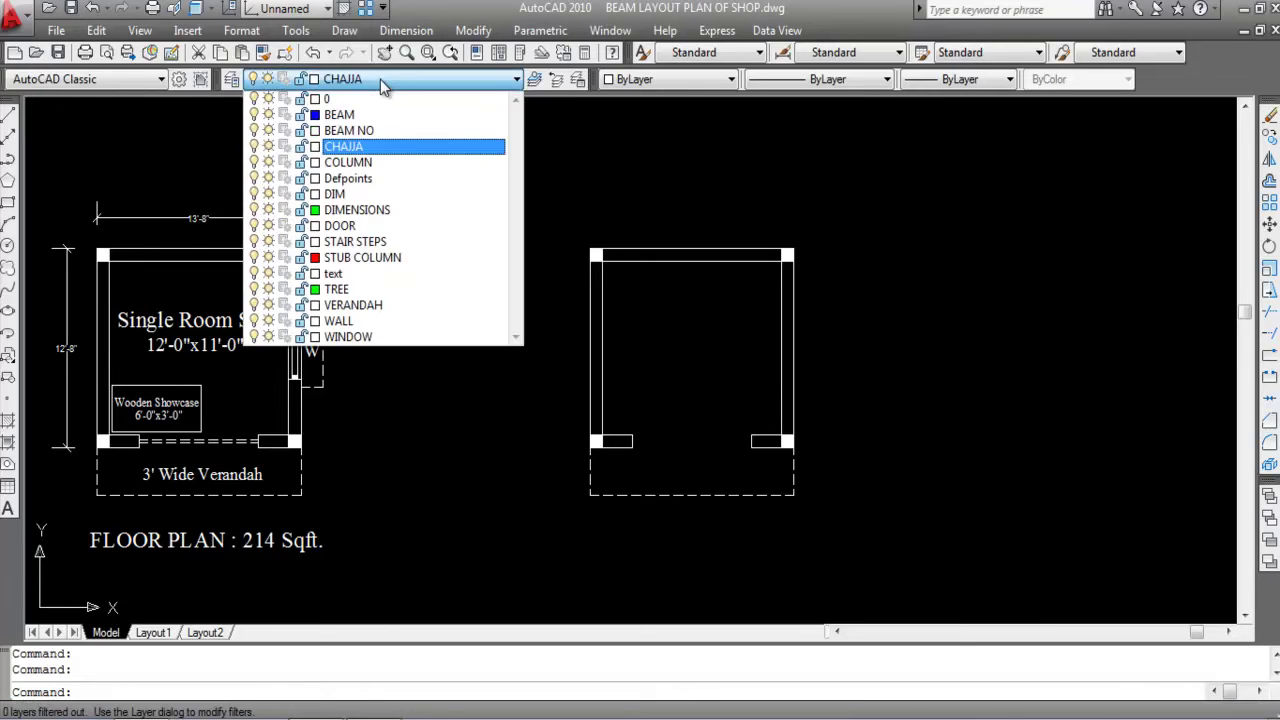
{"action": "left_click", "coordinate": [339, 114]}
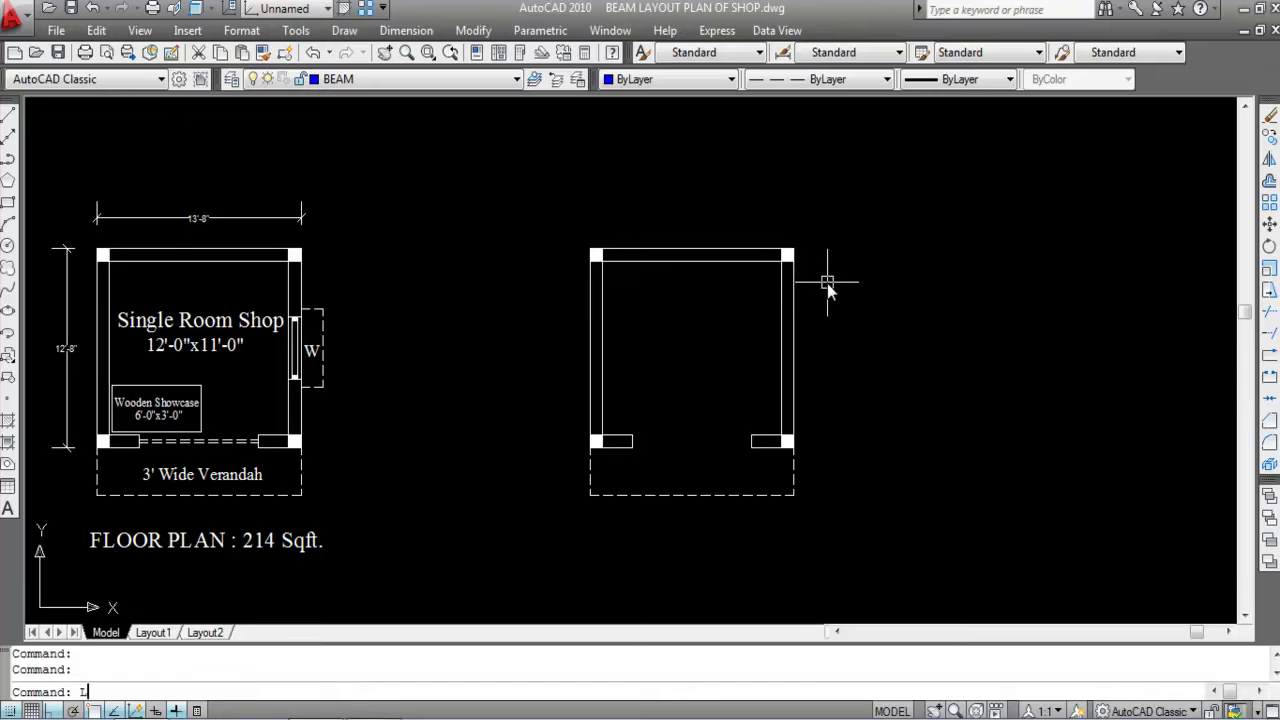
{"action": "key", "text": "Return"}
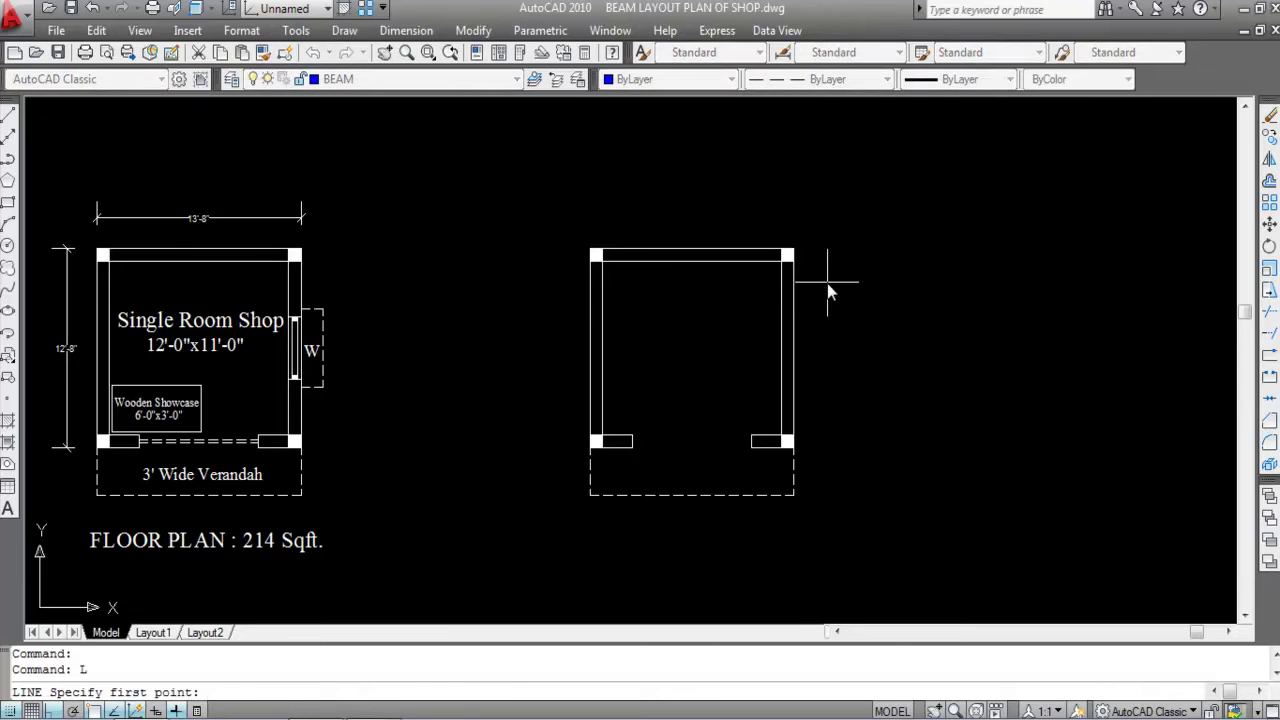
{"action": "scroll", "coordinate": [630, 250], "scroll_direction": "up", "scroll_amount": 3}
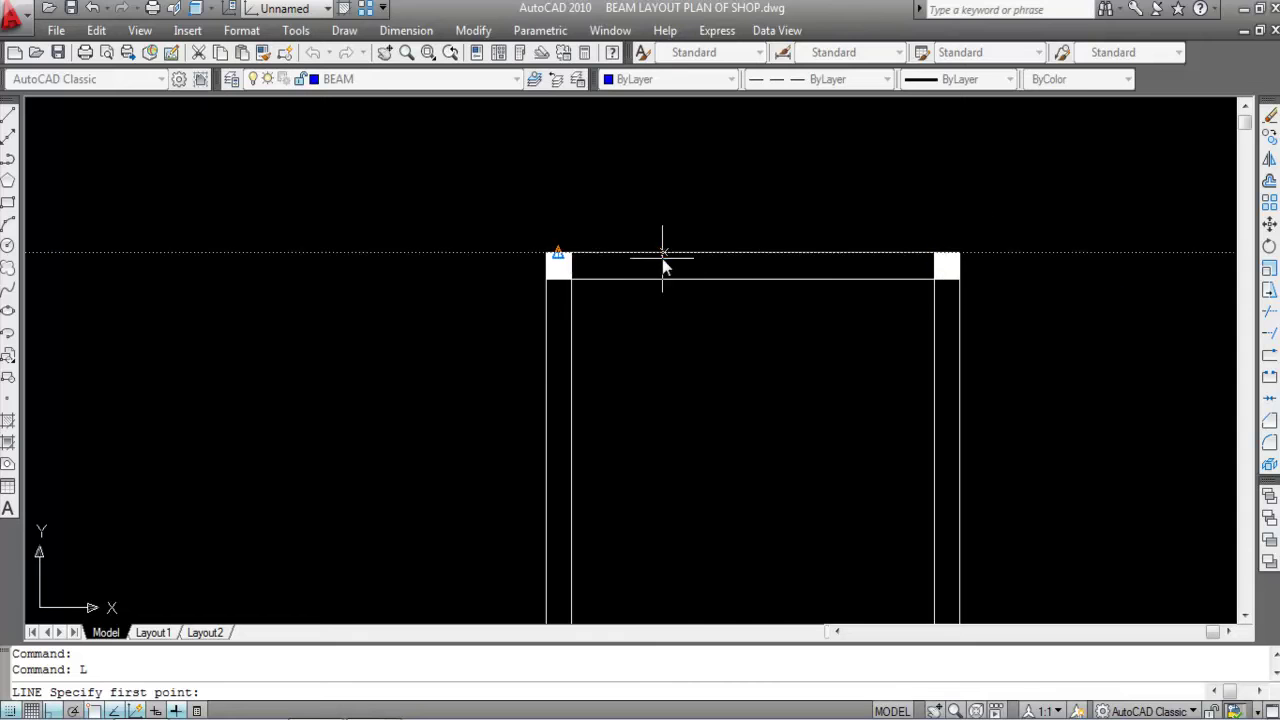
{"action": "left_click", "coordinate": [566, 254]}
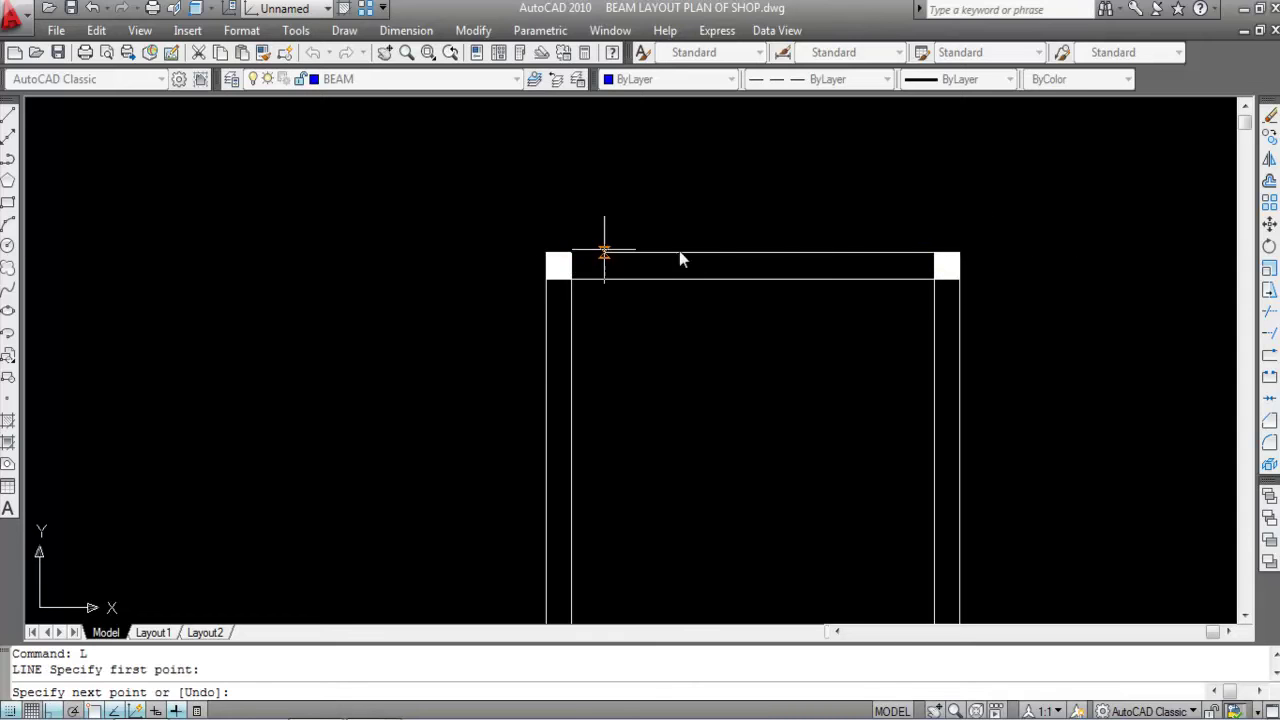
{"action": "left_click", "coordinate": [932, 254]}
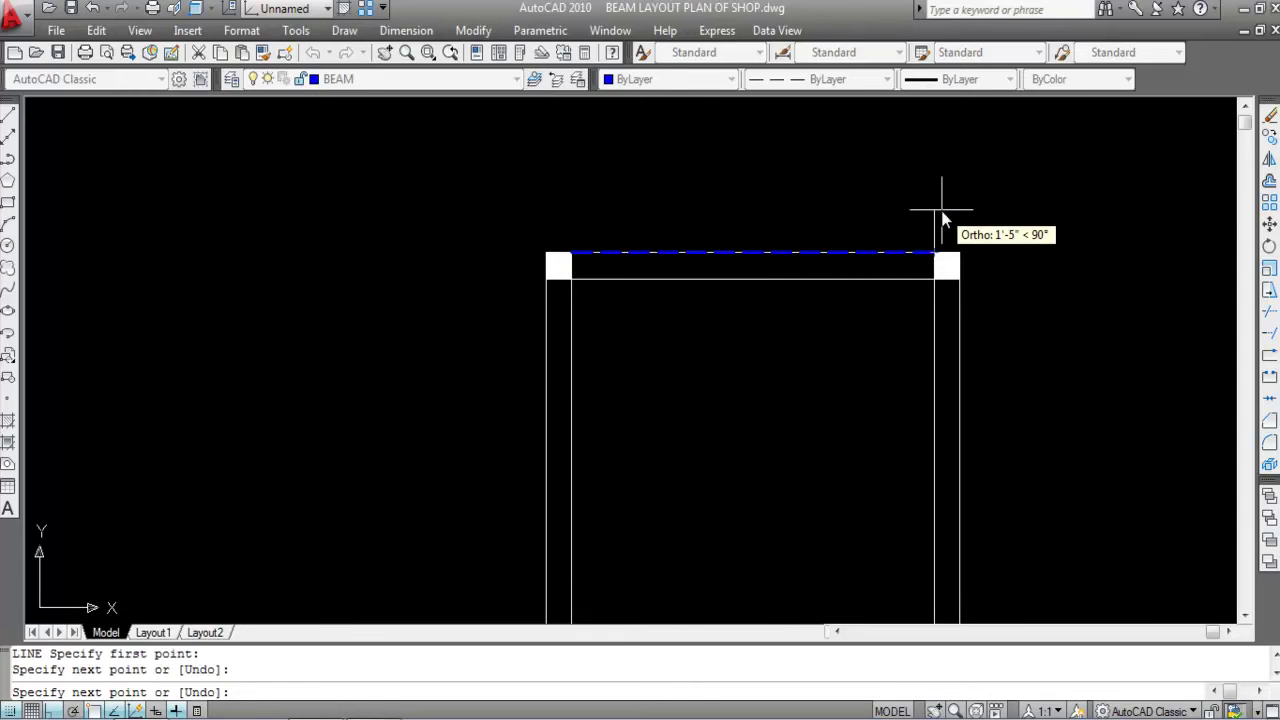
{"action": "key", "text": "Escape"}
{"action": "left_click", "coordinate": [880, 198]}
{"action": "key", "text": "Escape"}
{"action": "left_click", "coordinate": [858, 252]}
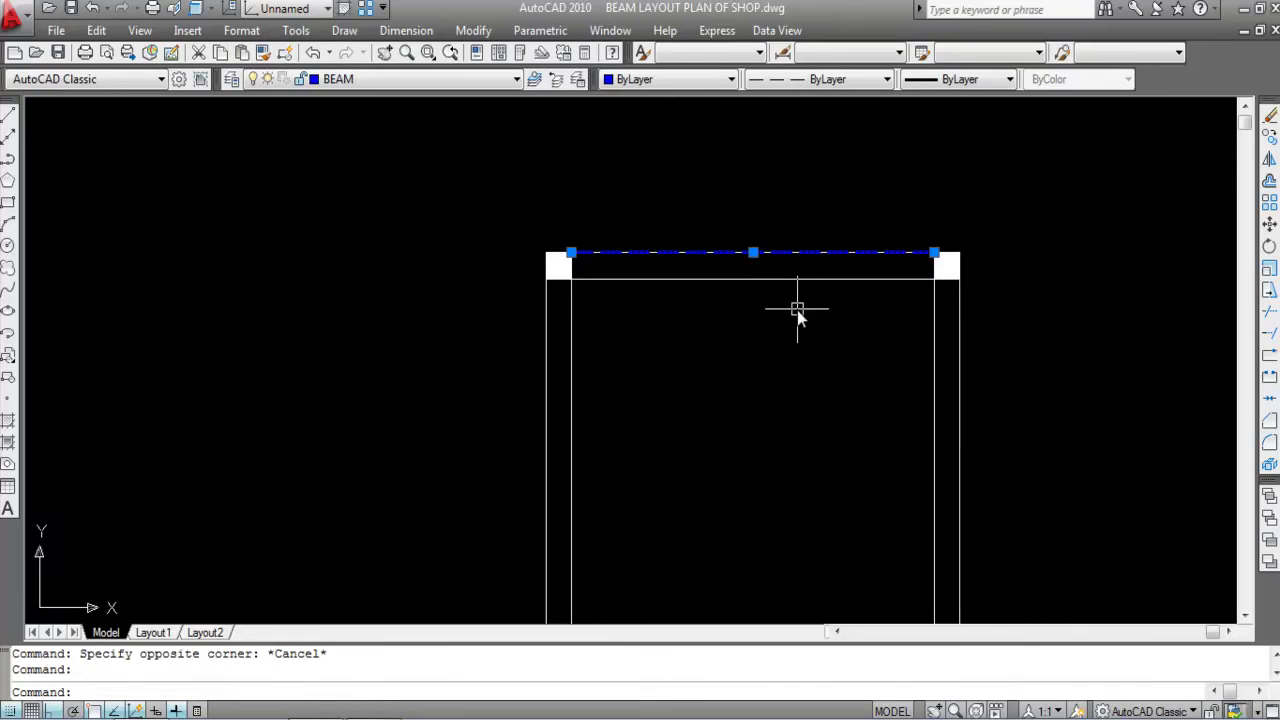
{"action": "key", "text": "Escape"}
- Offset the rear beam line 10 inches inward onto the wall's inner edge
{"action": "scroll", "coordinate": [777, 263], "scroll_direction": "up", "scroll_amount": 3}
{"action": "scroll", "coordinate": [750, 255], "scroll_direction": "down", "scroll_amount": 4}
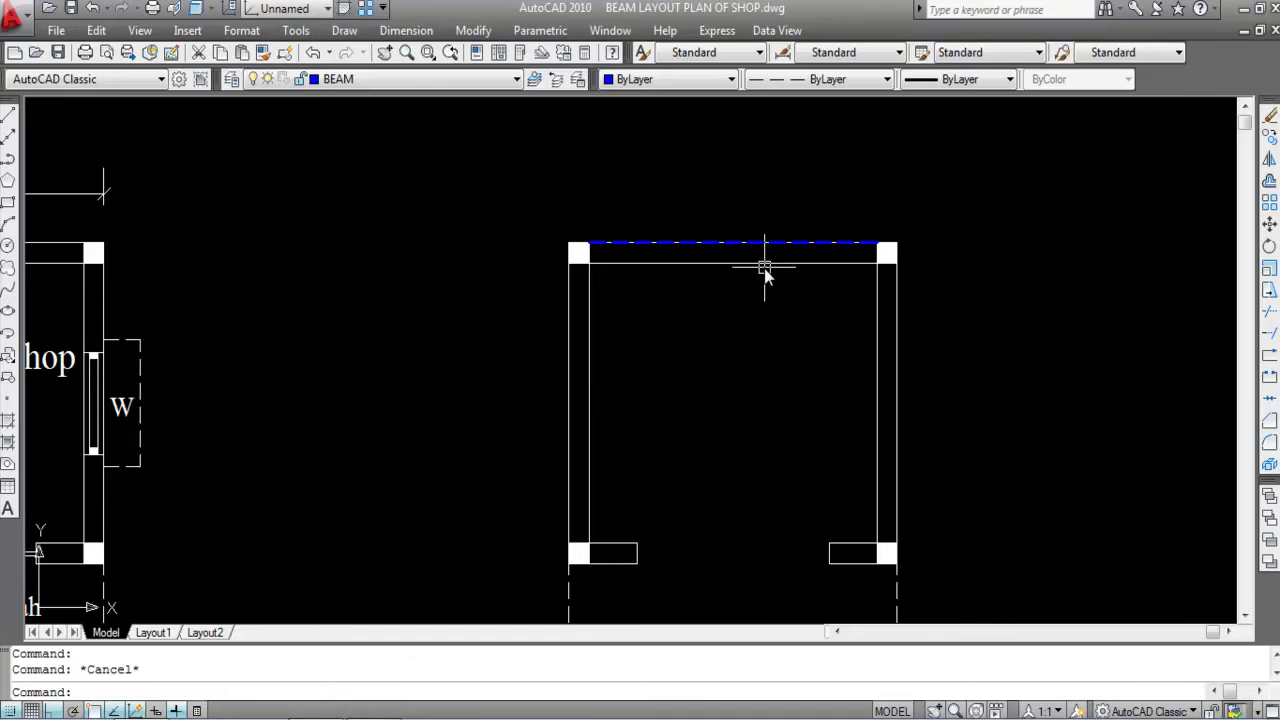
{"action": "type", "text": "o"}
{"action": "key", "text": "Return"}
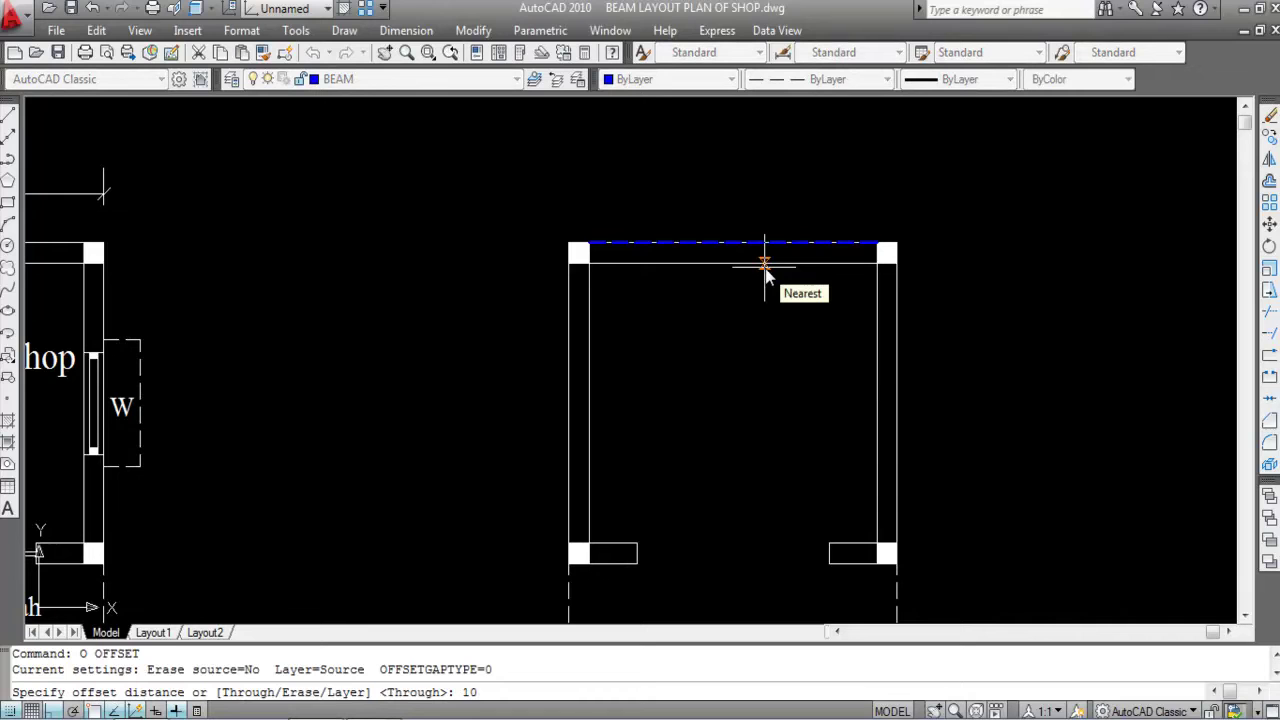
{"action": "type", "text": "10"}
{"action": "key", "text": "Return"}
{"action": "left_click", "coordinate": [776, 244]}
{"action": "left_click", "coordinate": [810, 348]}
{"action": "key", "text": "Escape"}
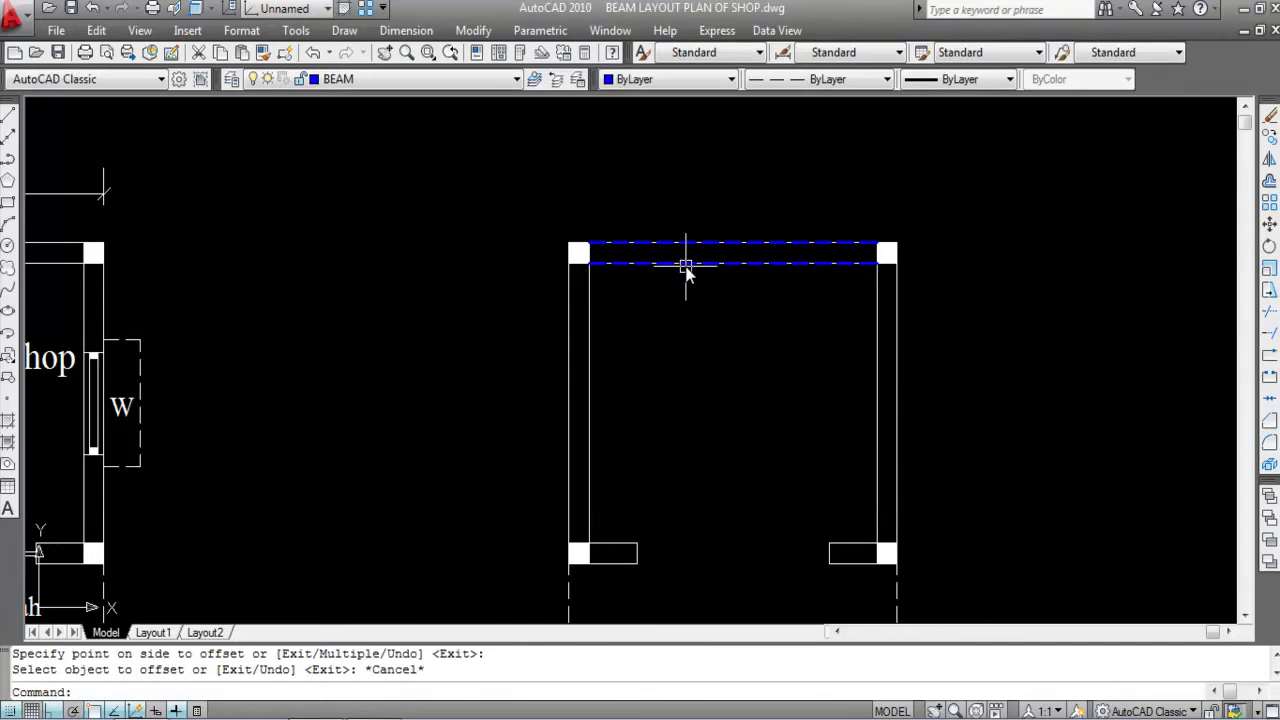
- Measure the spacing between the two rear beam lines with a linear dimension without placing it
{"action": "left_click", "coordinate": [406, 30]}
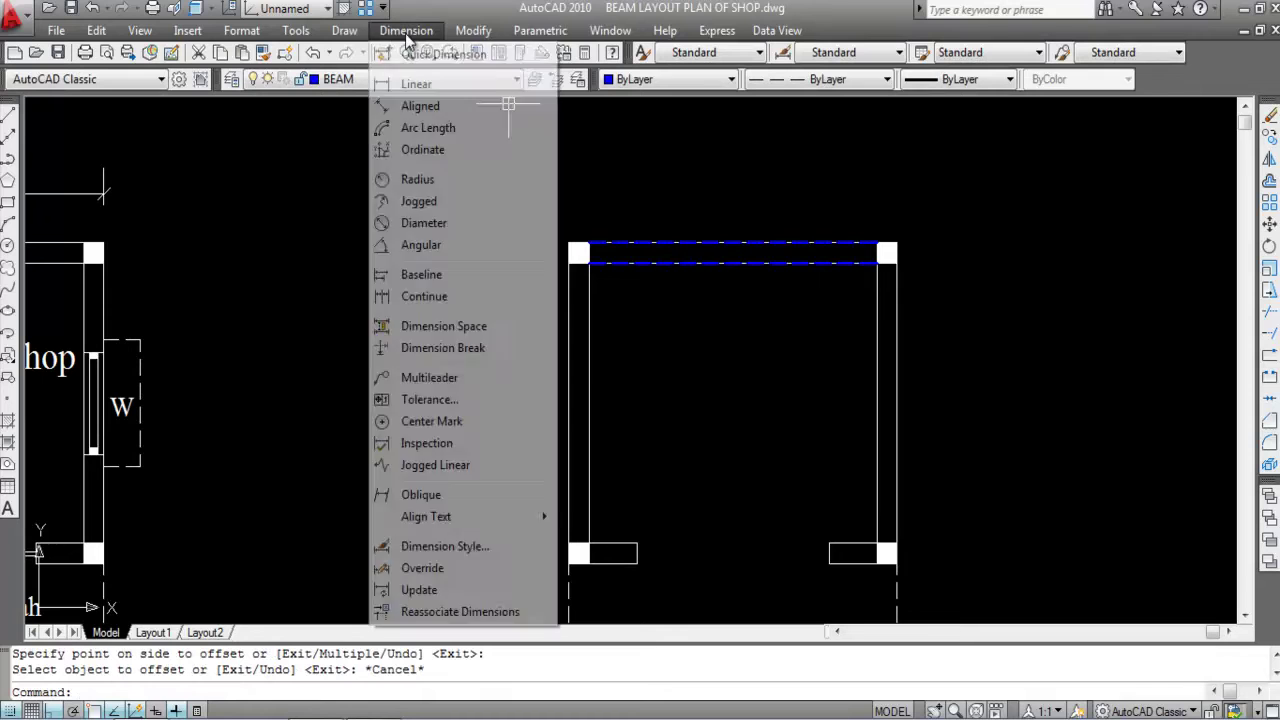
{"action": "left_click", "coordinate": [416, 86]}
{"action": "left_click", "coordinate": [713, 243]}
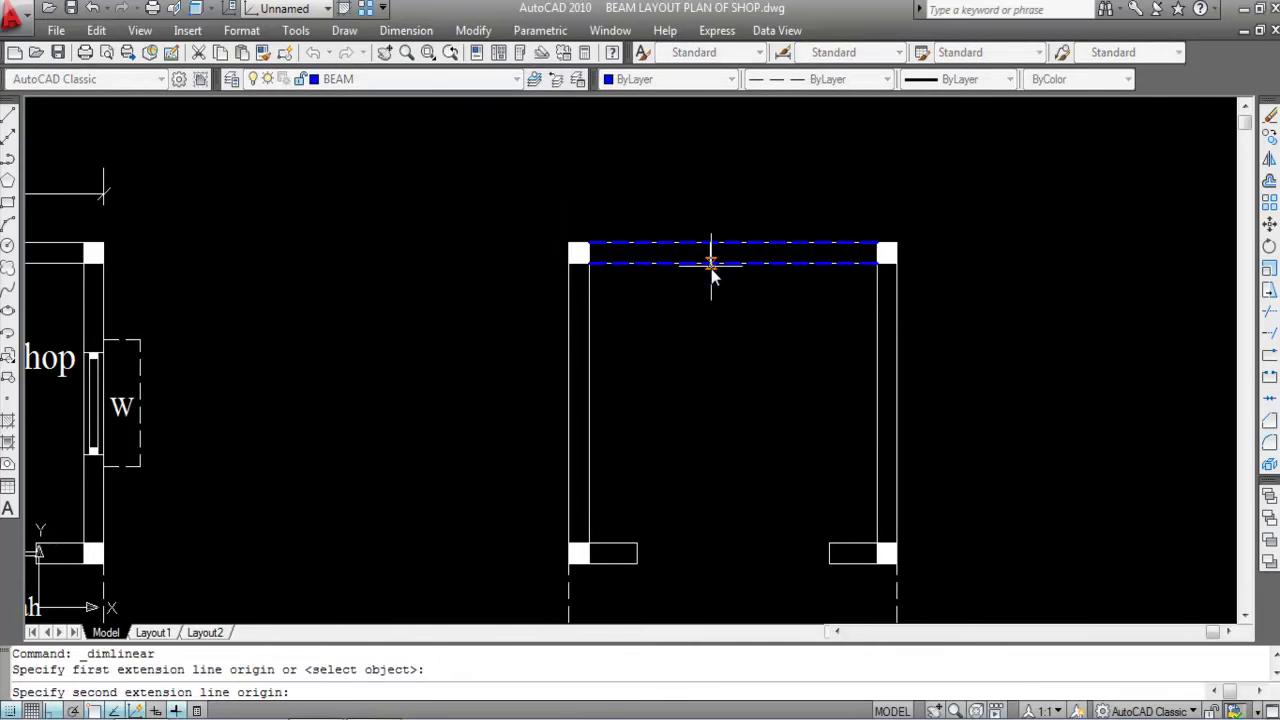
{"action": "left_click", "coordinate": [713, 262]}
{"action": "scroll", "coordinate": [713, 257], "scroll_direction": "up", "scroll_amount": 8}
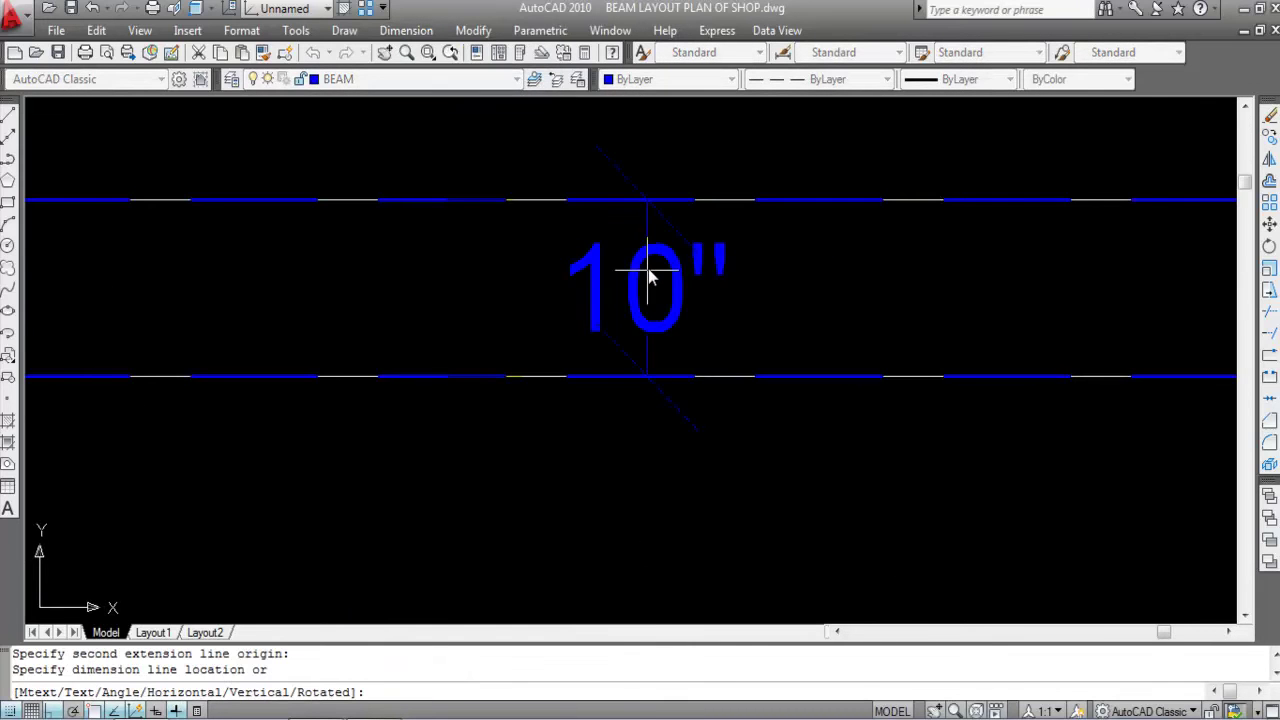
{"action": "key", "text": "Escape"}
{"action": "scroll", "coordinate": [660, 250], "scroll_direction": "down", "scroll_amount": 5}
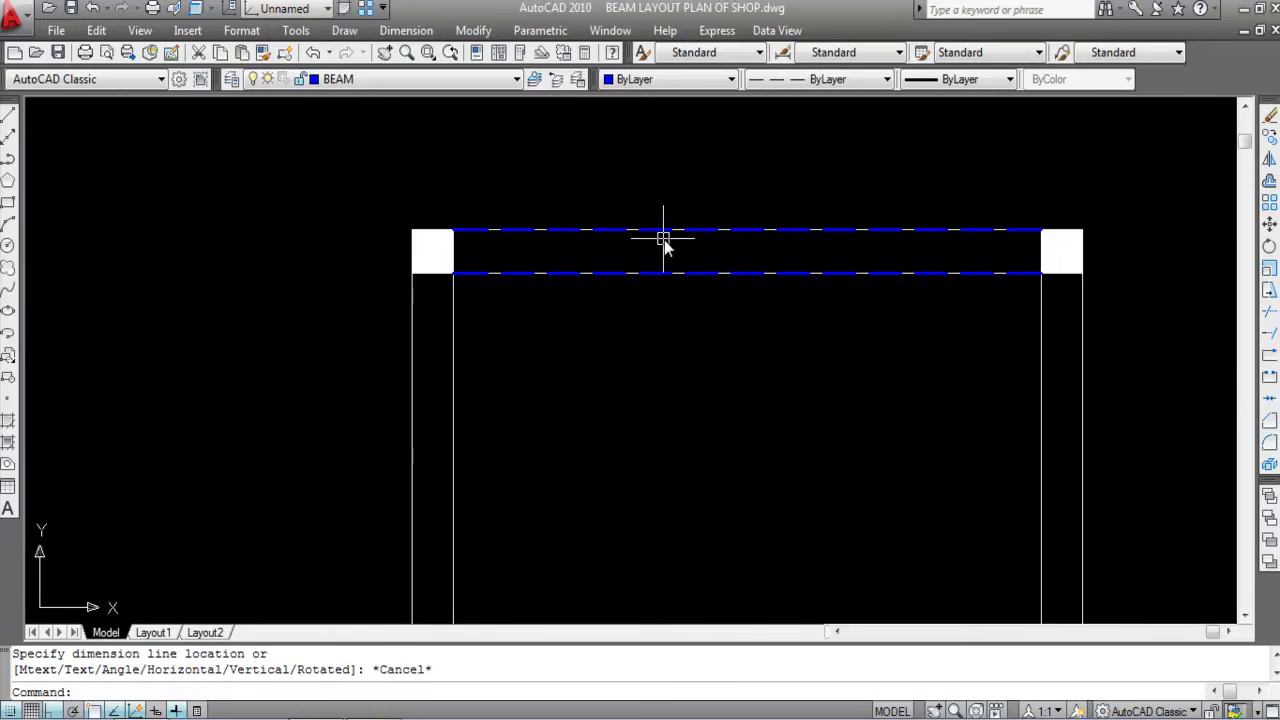
{"action": "scroll", "coordinate": [726, 304], "scroll_direction": "down", "scroll_amount": 2}
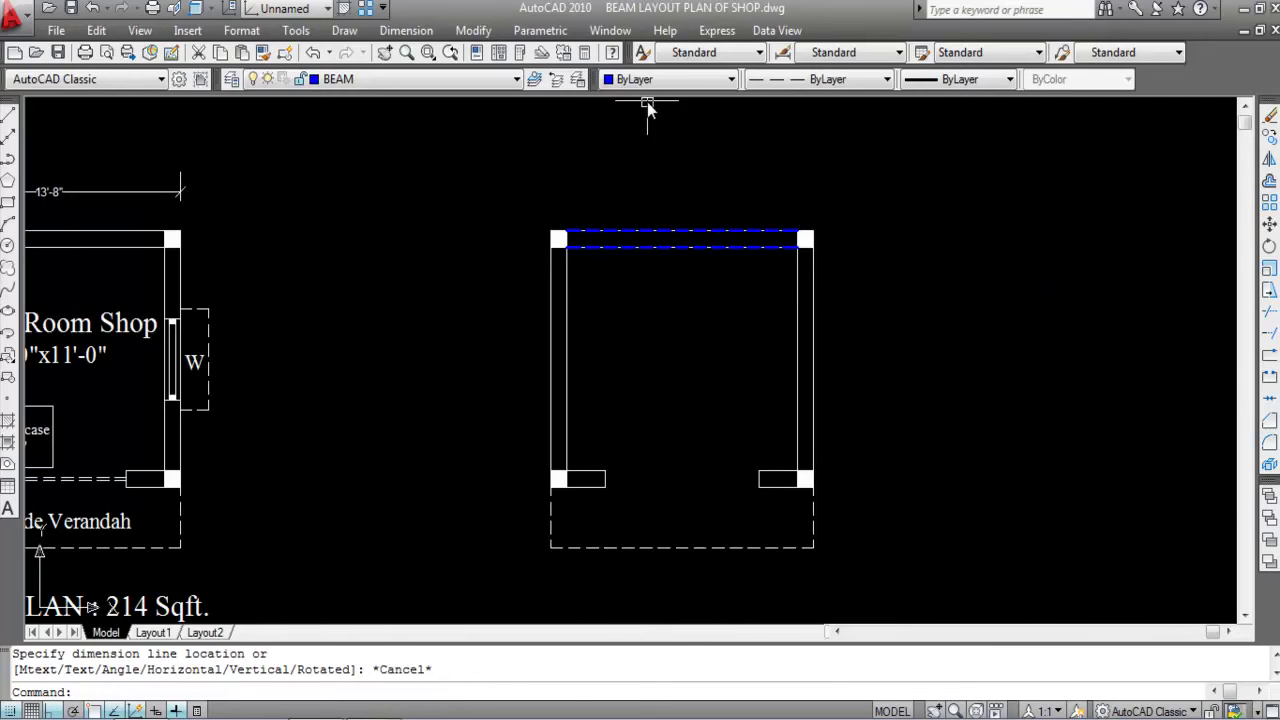
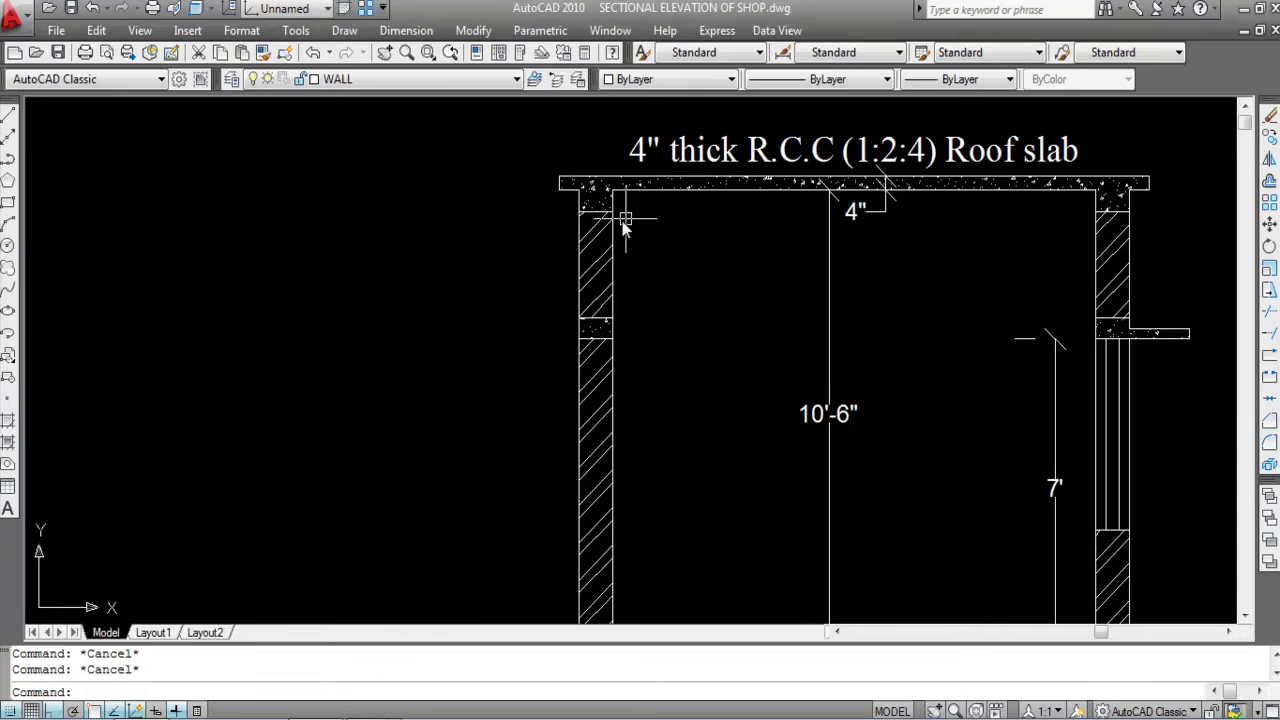
- Measure the width of the roof beam above the left wall in the sectional elevation without placing the dimension
{"action": "left_click", "coordinate": [406, 30]}
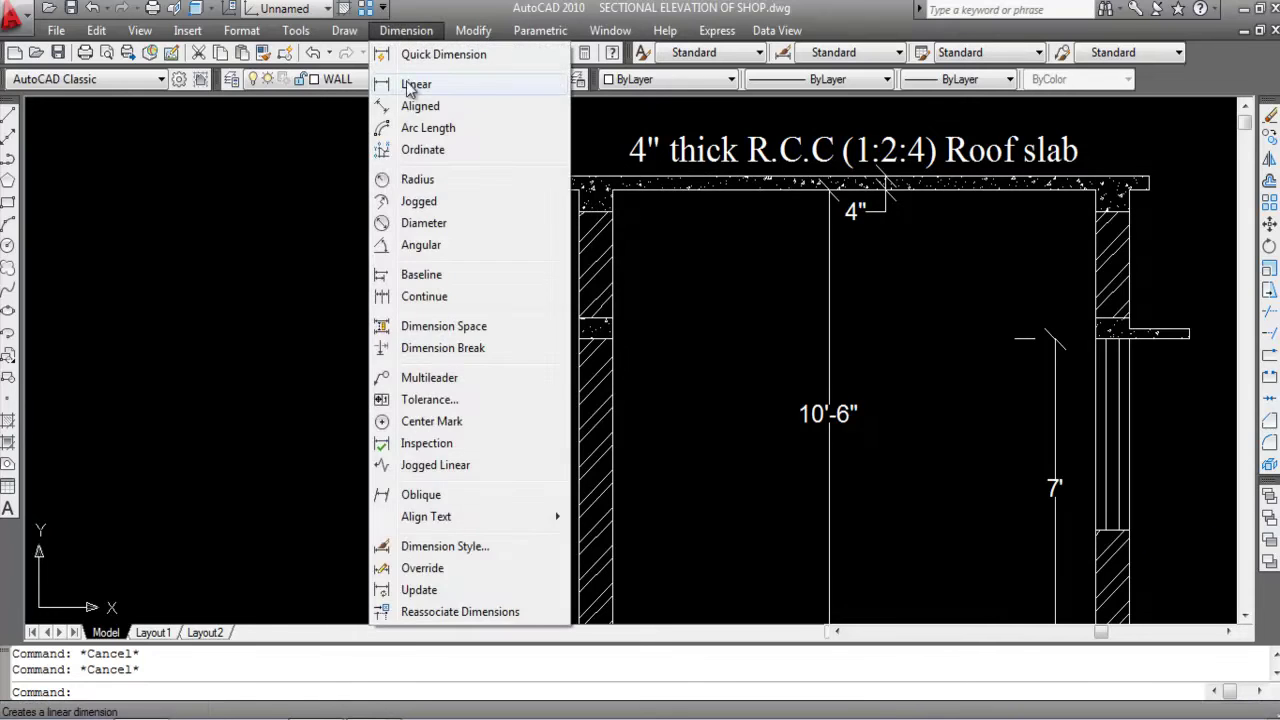
{"action": "left_click", "coordinate": [412, 87]}
{"action": "scroll", "coordinate": [617, 222], "scroll_direction": "up", "scroll_amount": 3}
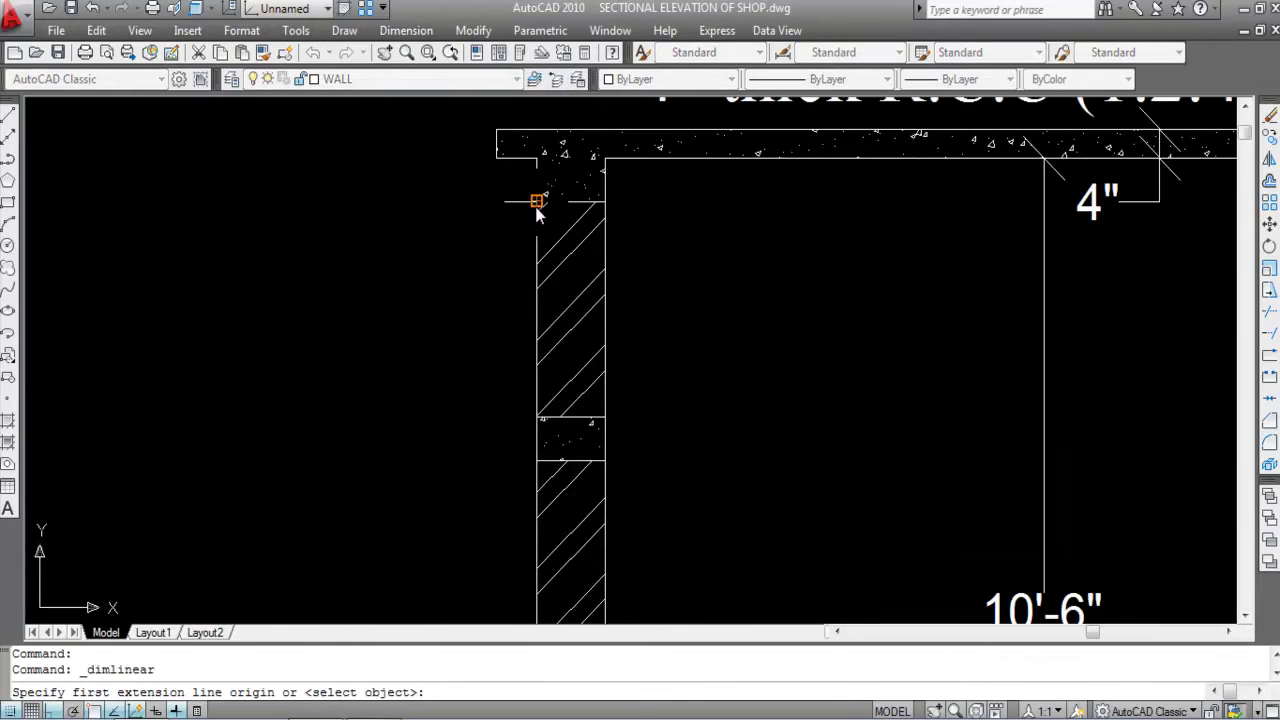
{"action": "left_click", "coordinate": [537, 204]}
{"action": "left_click", "coordinate": [607, 206]}
{"action": "scroll", "coordinate": [607, 215], "scroll_direction": "up", "scroll_amount": 4}
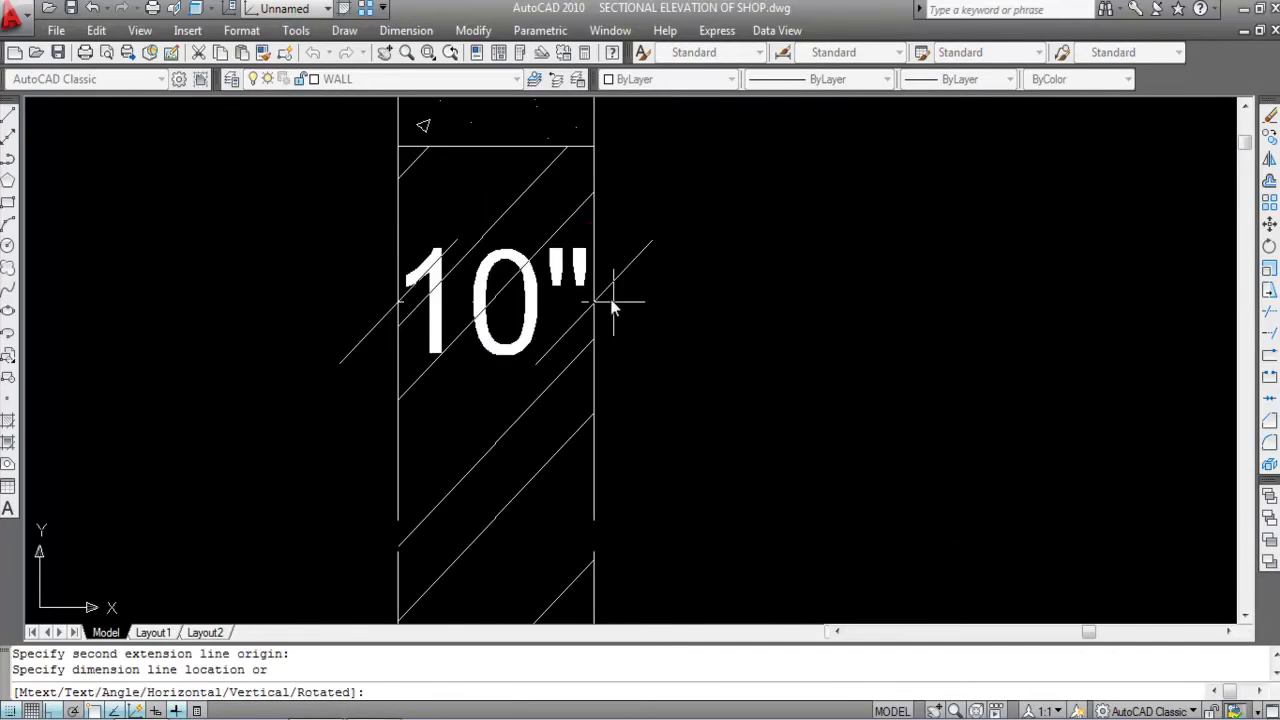
{"action": "scroll", "coordinate": [615, 270], "scroll_direction": "down", "scroll_amount": 4}
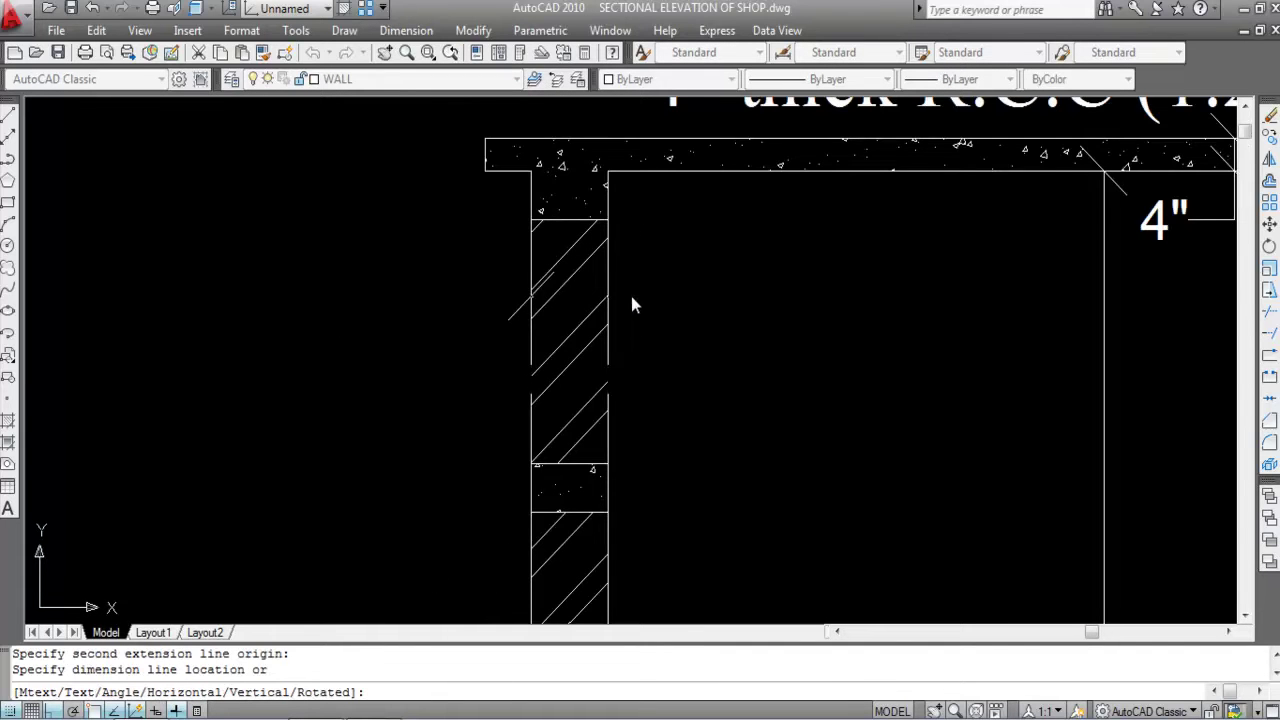
{"action": "scroll", "coordinate": [630, 296], "scroll_direction": "down", "scroll_amount": 3}
{"action": "scroll", "coordinate": [629, 294], "scroll_direction": "up", "scroll_amount": 4}
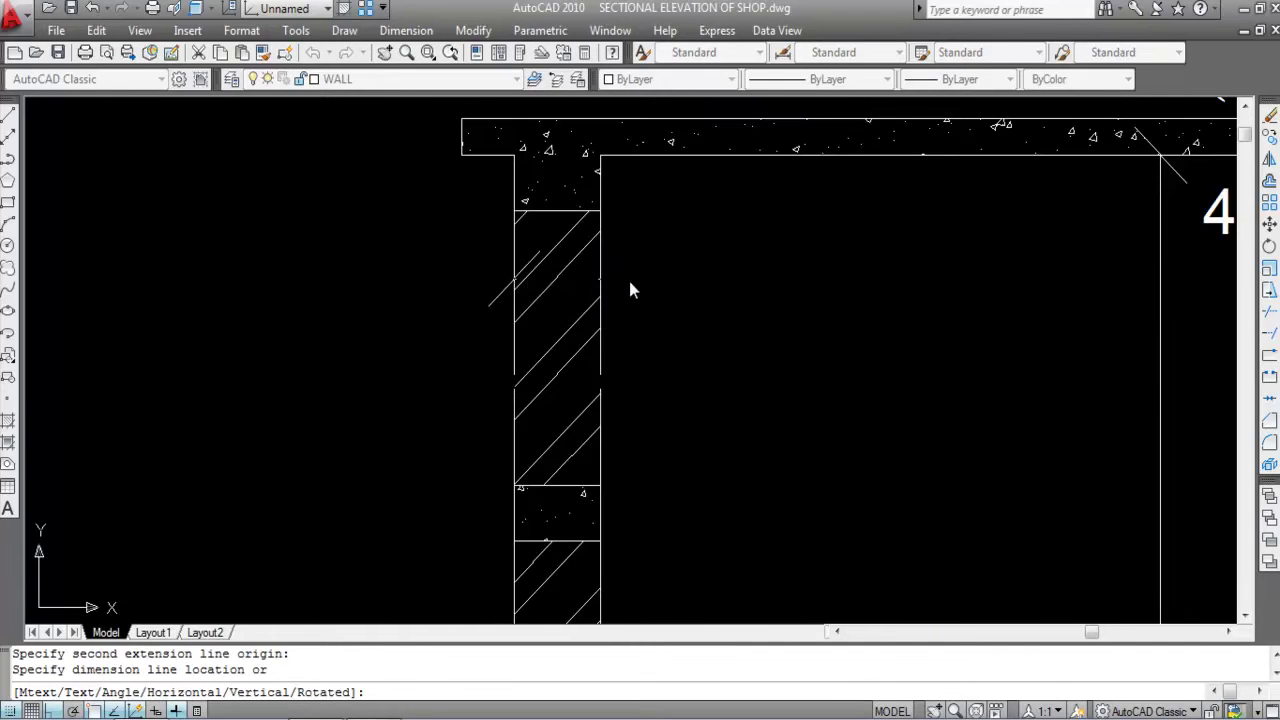
{"action": "key", "text": "Escape"}
- Measure the depth of the same roof beam below the slab without placing the dimension
{"action": "key", "text": "Return"}
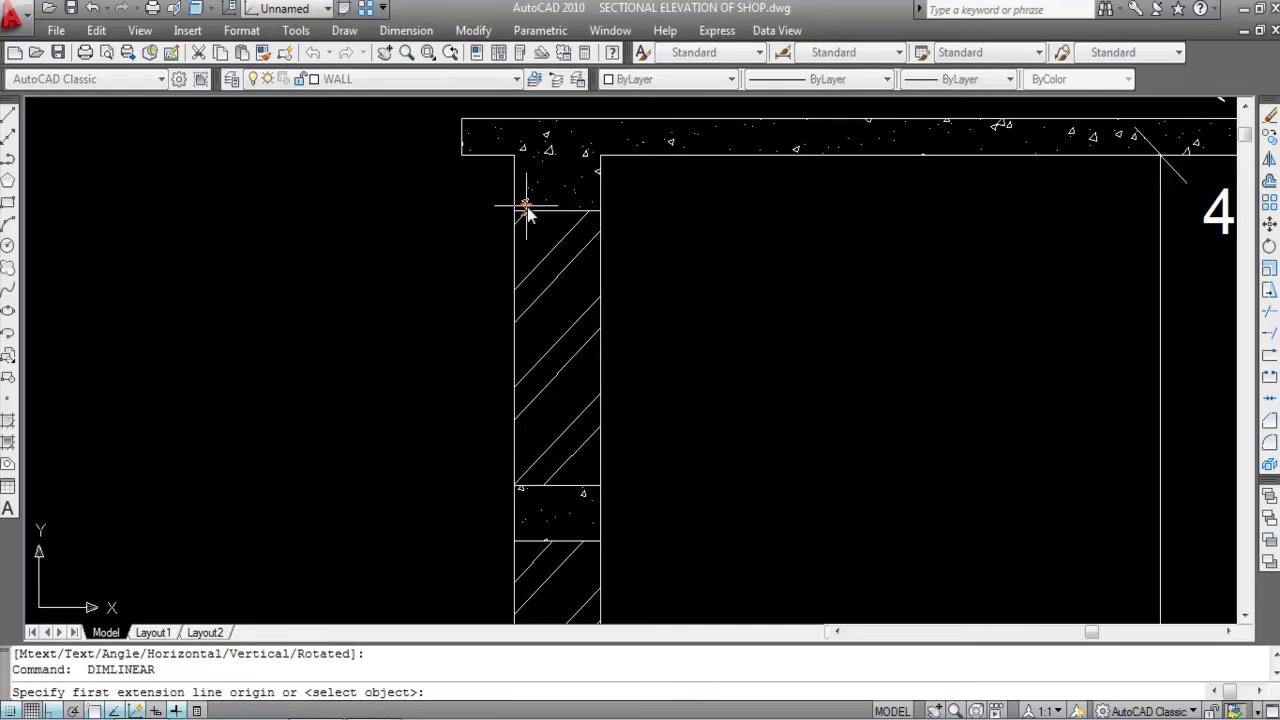
{"action": "left_click", "coordinate": [512, 159]}
{"action": "left_click", "coordinate": [517, 211]}
{"action": "scroll", "coordinate": [480, 214], "scroll_direction": "up", "scroll_amount": 3}
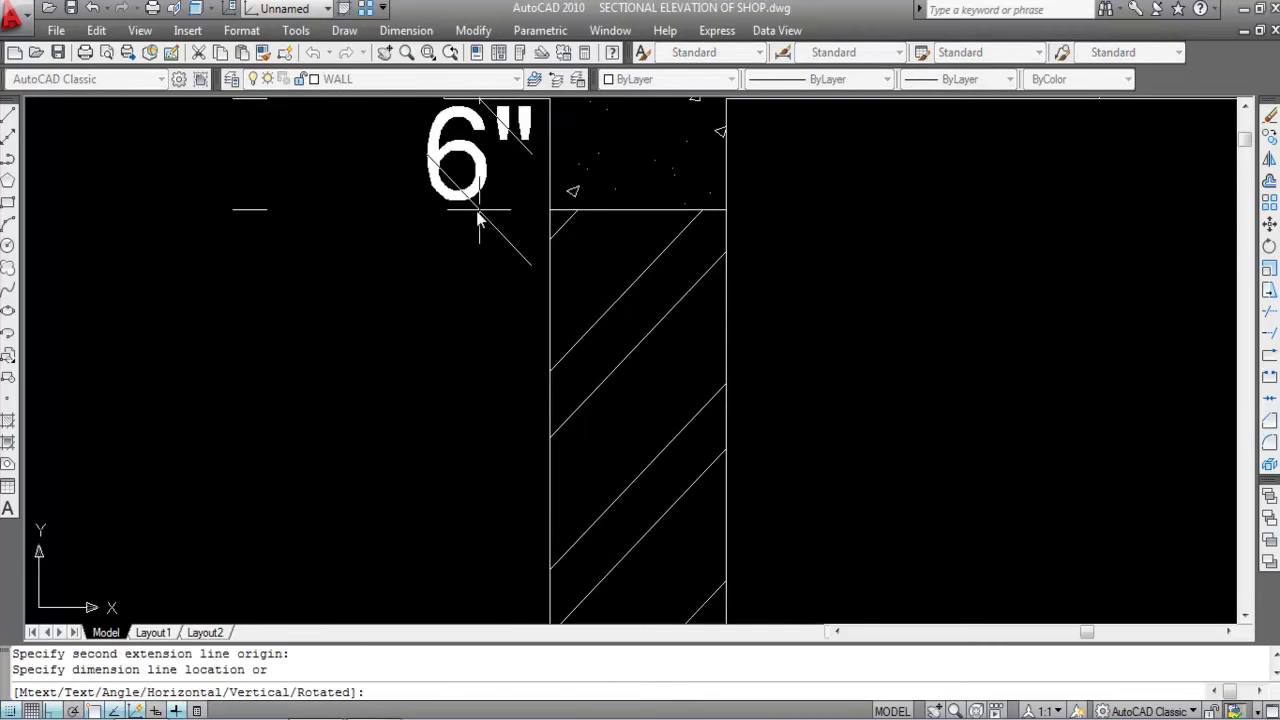
{"action": "scroll", "coordinate": [478, 212], "scroll_direction": "down", "scroll_amount": 2}
{"action": "scroll", "coordinate": [478, 212], "scroll_direction": "down", "scroll_amount": 2}
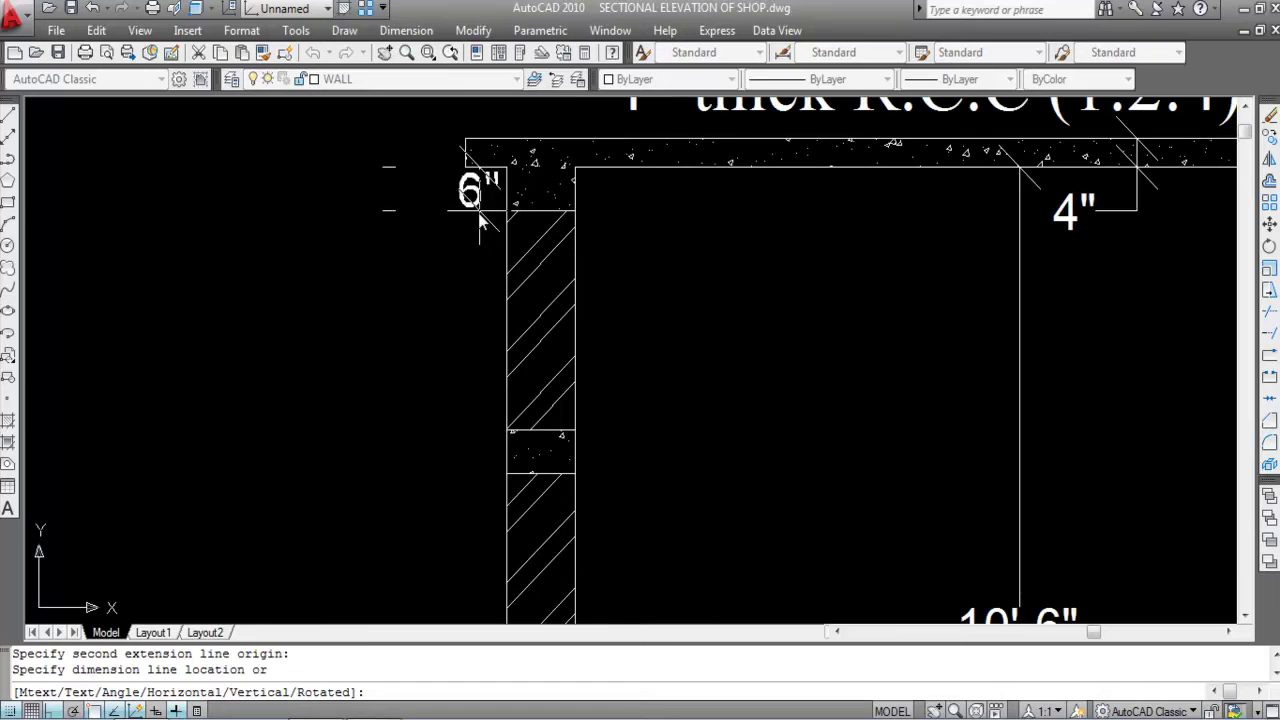
{"action": "key", "text": "Escape"}
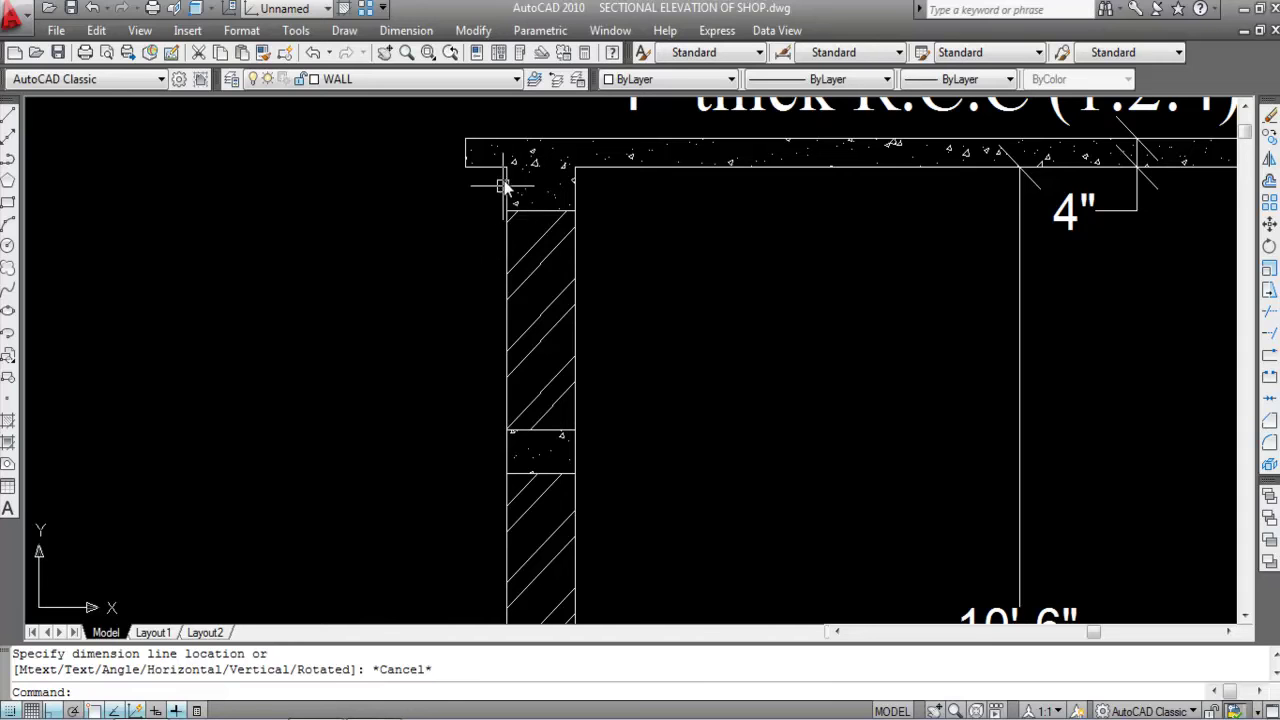
{"action": "scroll", "coordinate": [493, 182], "scroll_direction": "down", "scroll_amount": 3}
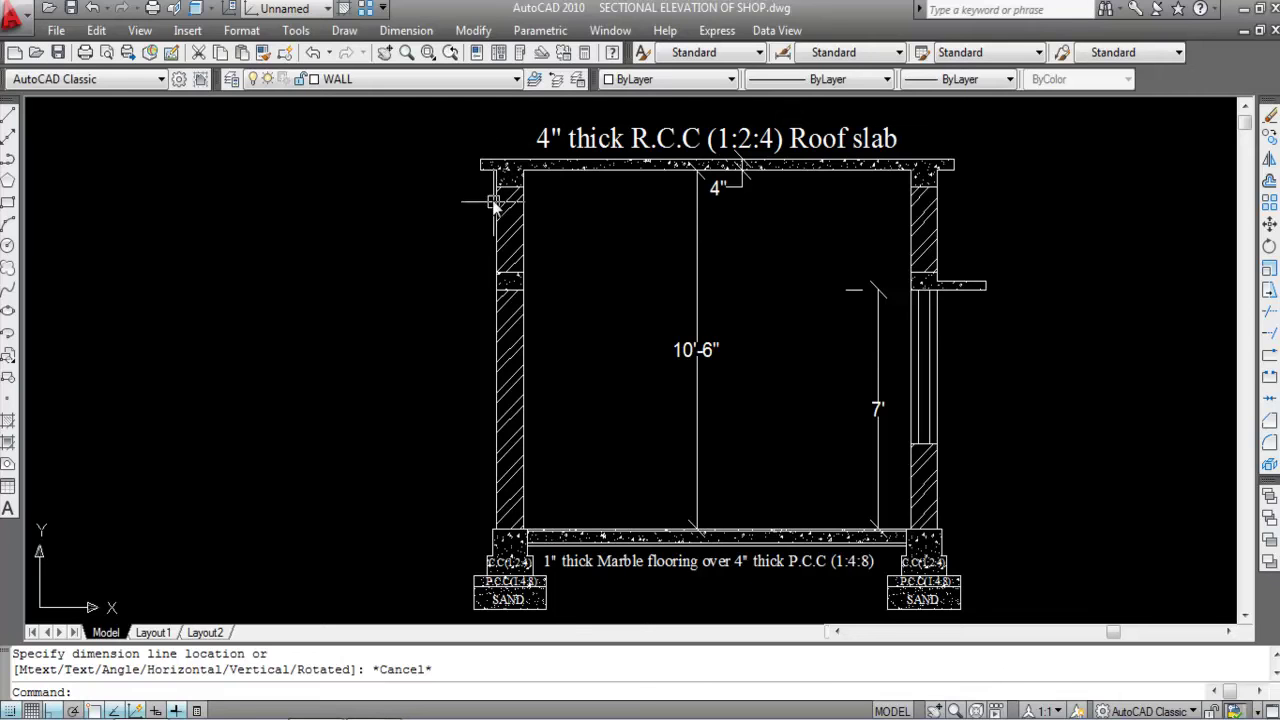
- Return to the beam layout plan drawing and measure the rear beam's width with a linear dimension without placing it
{"action": "left_click", "coordinate": [610, 30]}
{"action": "left_click", "coordinate": [665, 230]}
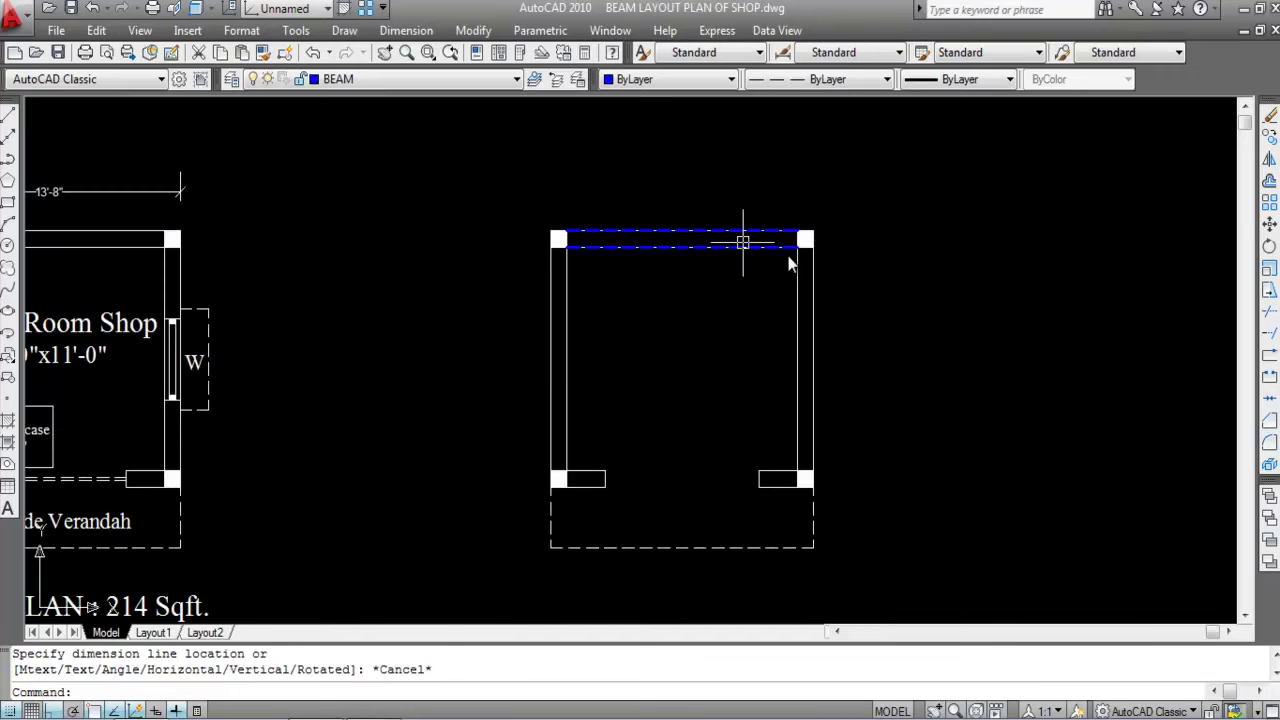
{"action": "left_click", "coordinate": [385, 30]}
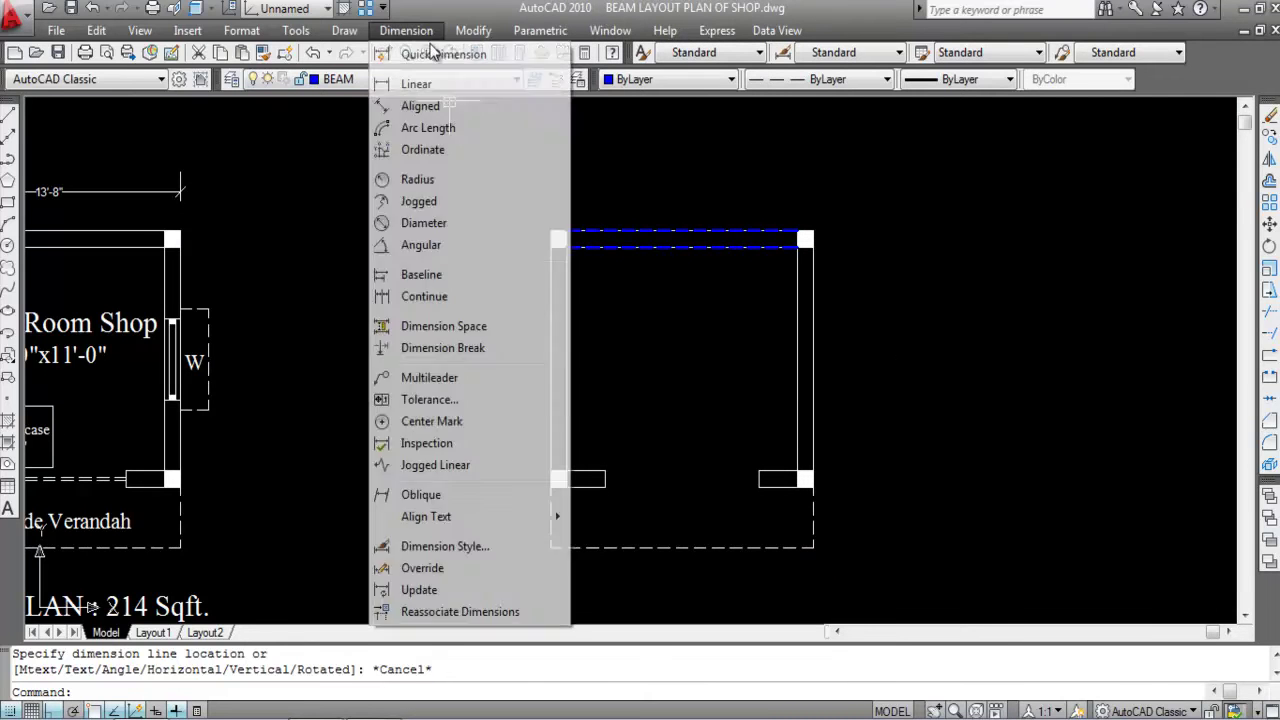
{"action": "left_click", "coordinate": [442, 84]}
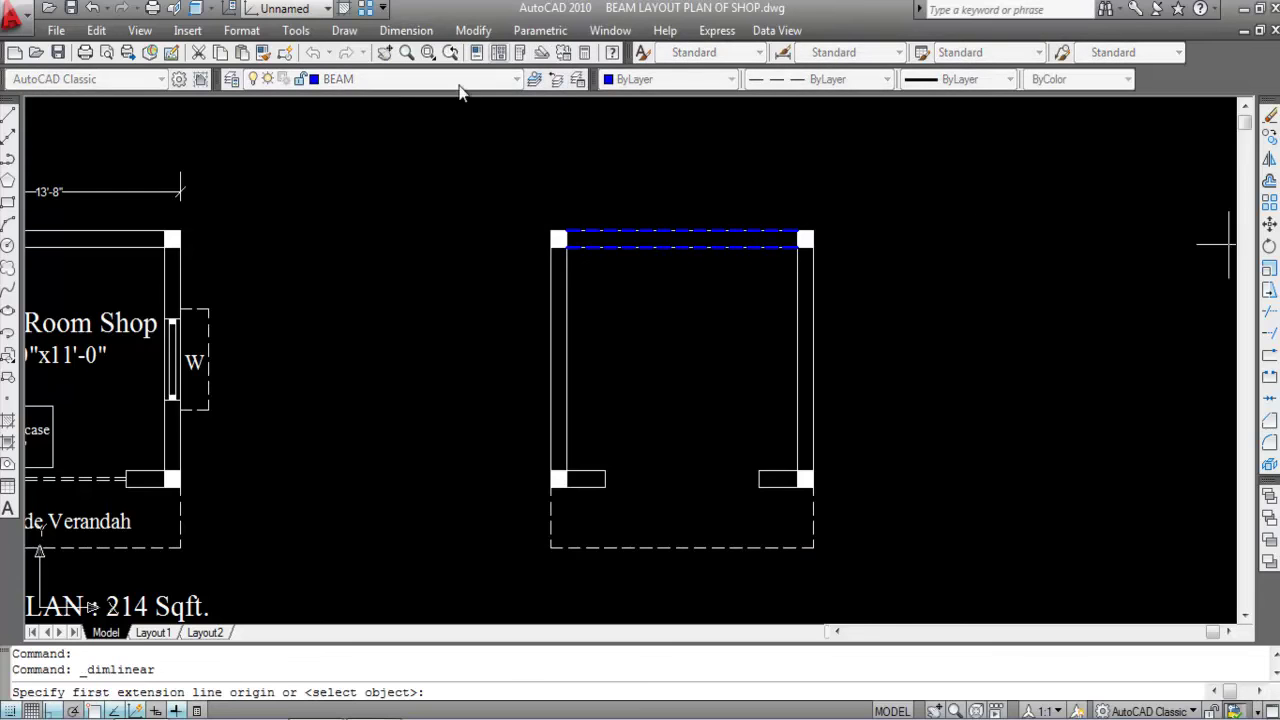
{"action": "scroll", "coordinate": [670, 245], "scroll_direction": "up", "scroll_amount": 3}
{"action": "left_click", "coordinate": [659, 240]}
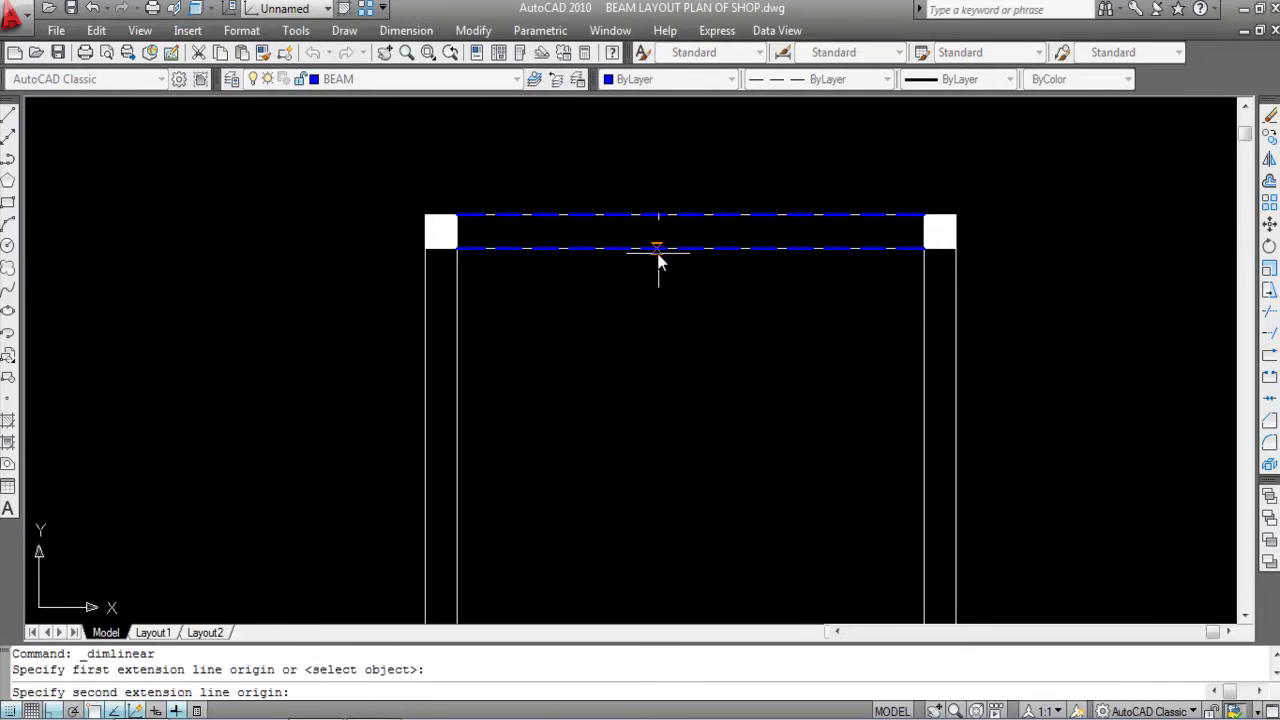
{"action": "left_click", "coordinate": [660, 250]}
{"action": "scroll", "coordinate": [689, 253], "scroll_direction": "up", "scroll_amount": 4}
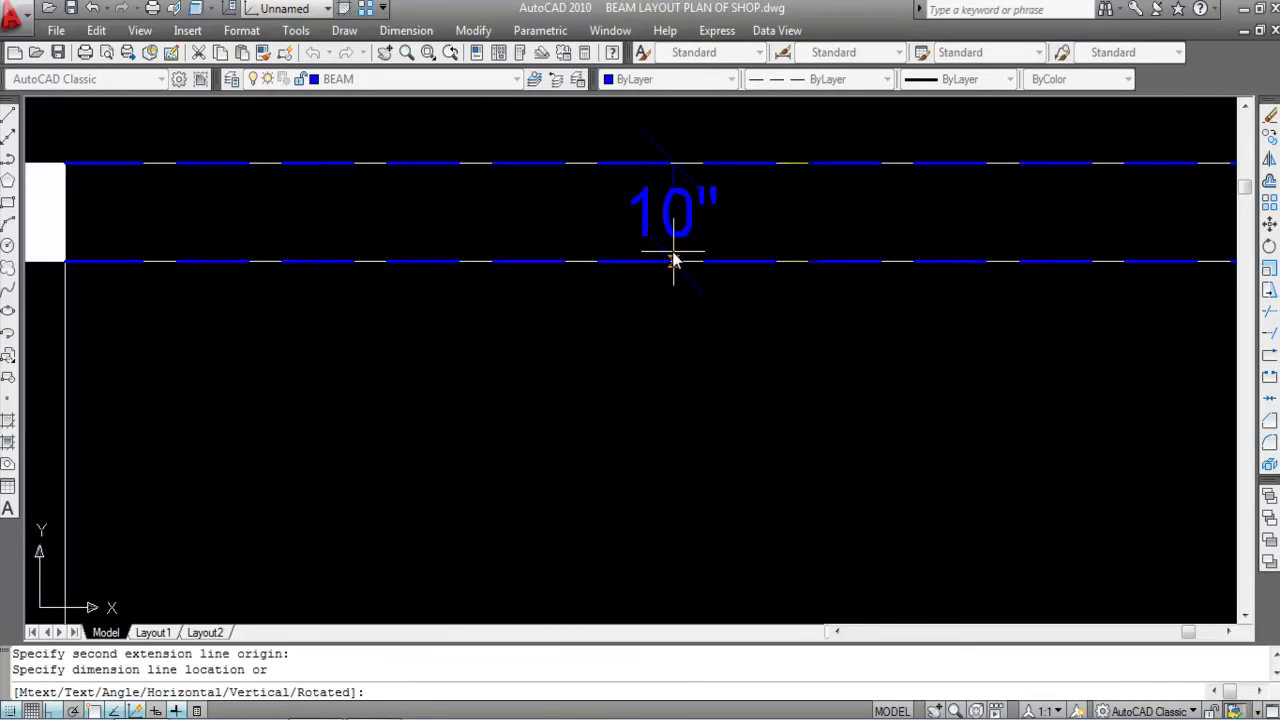
{"action": "left_click", "coordinate": [674, 252]}
{"action": "scroll", "coordinate": [677, 249], "scroll_direction": "down", "scroll_amount": 5}
{"action": "scroll", "coordinate": [645, 193], "scroll_direction": "down", "scroll_amount": 2}
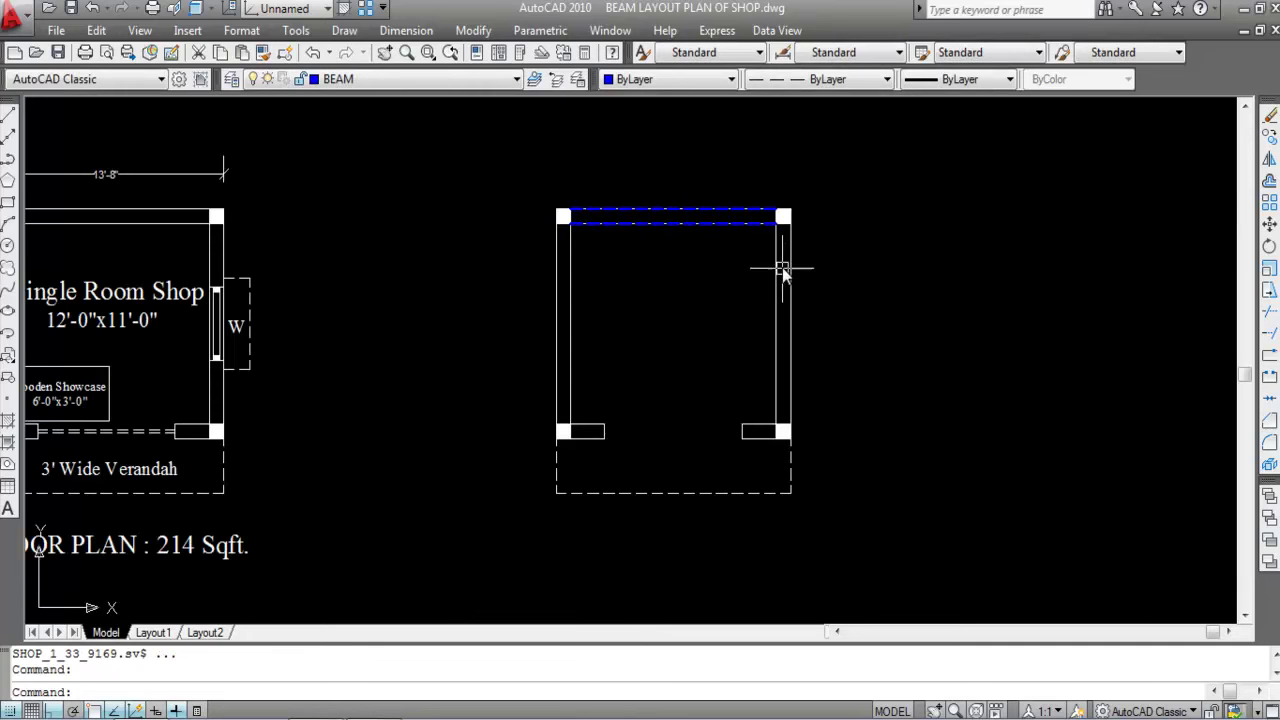
- Draw a beam line along the right wall's outer edge from the rear right column to the front right column
{"action": "scroll", "coordinate": [783, 270], "scroll_direction": "up", "scroll_amount": 2}
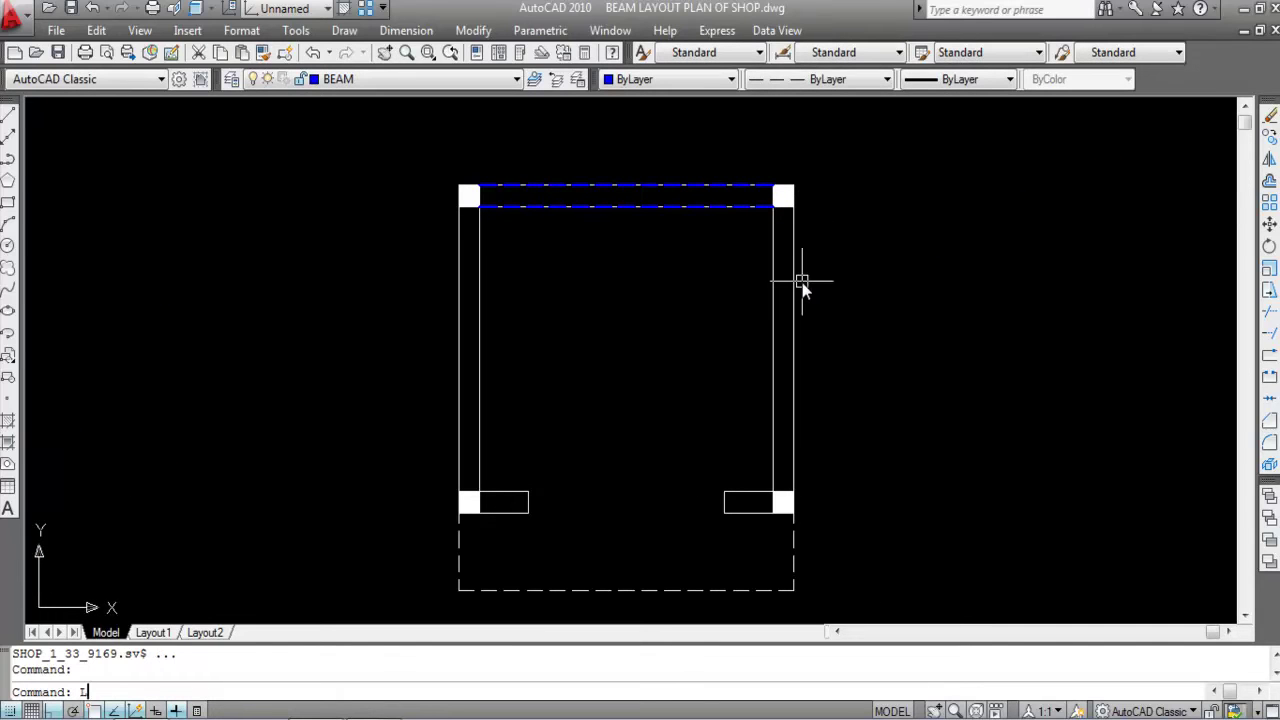
{"action": "type", "text": "L"}
{"action": "key", "text": "Return"}
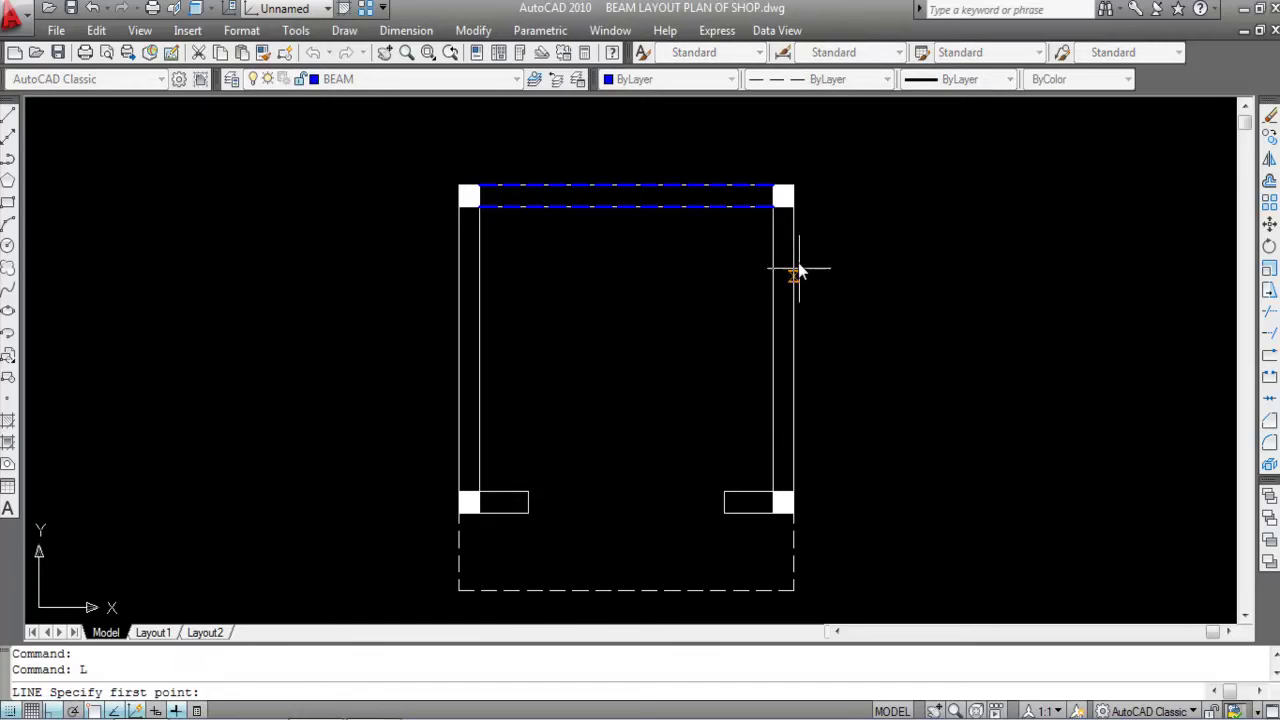
{"action": "left_click", "coordinate": [797, 210]}
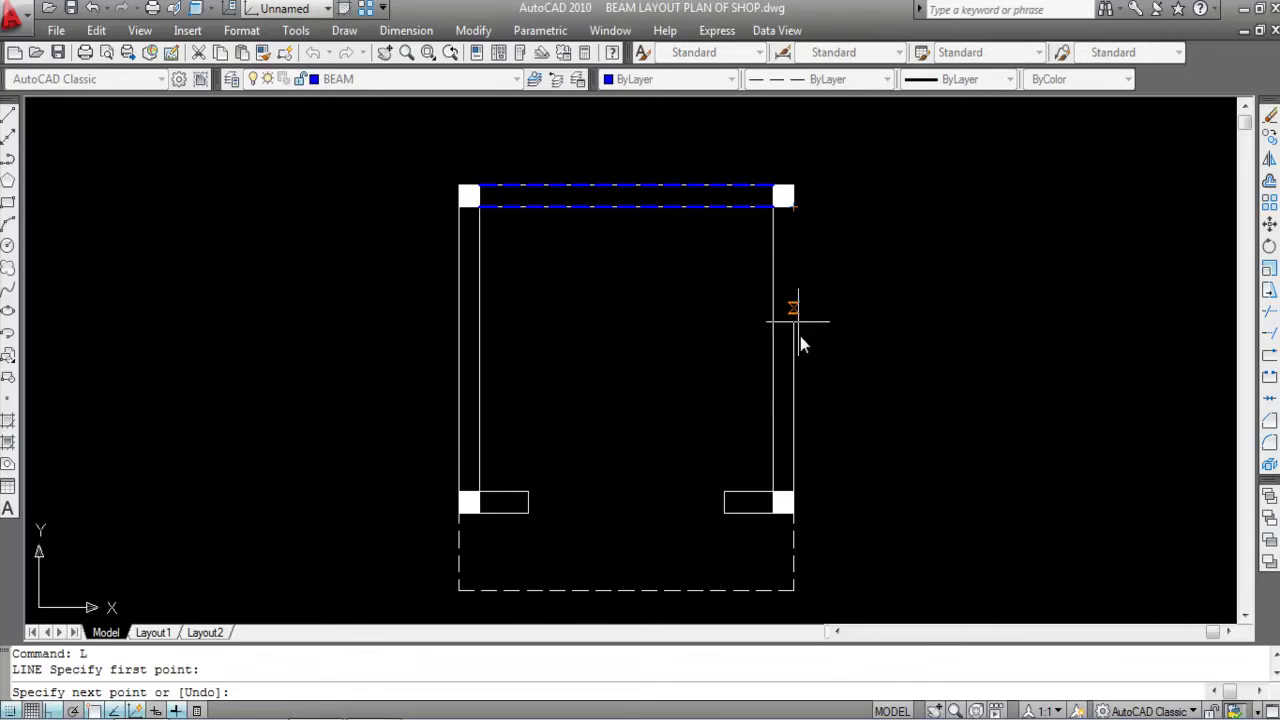
{"action": "left_click", "coordinate": [802, 496]}
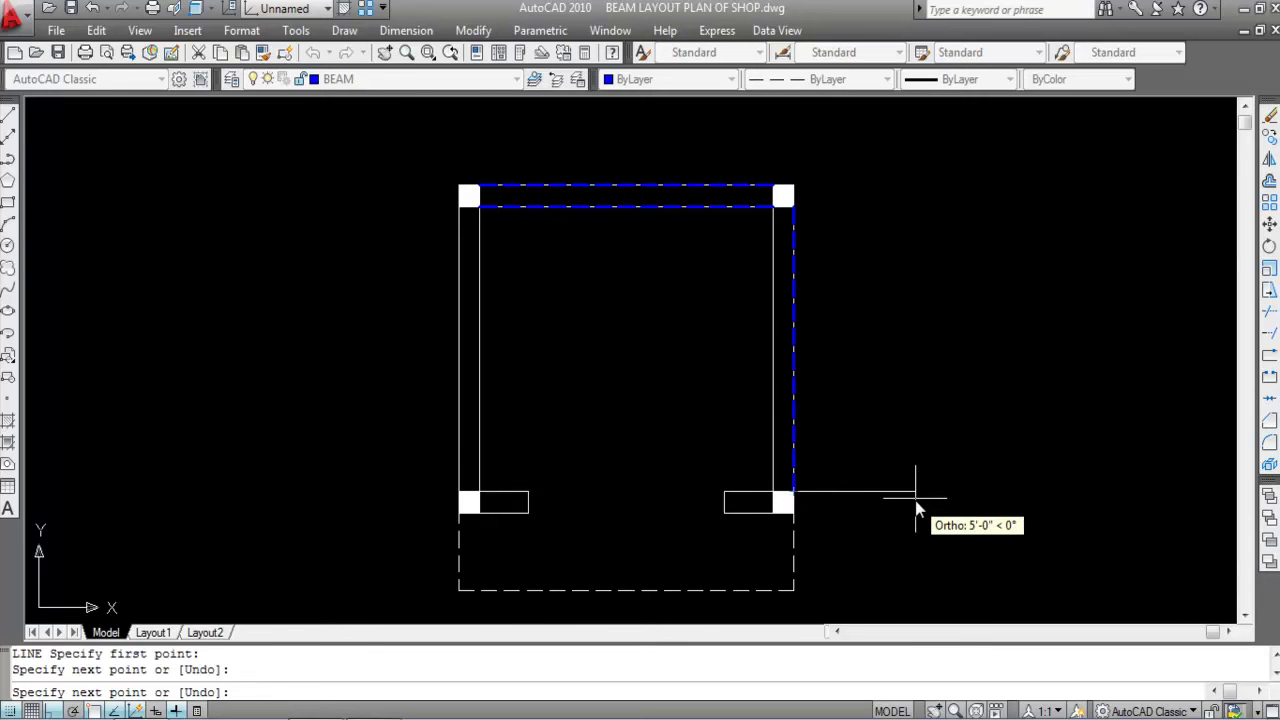
{"action": "key", "text": "Return"}
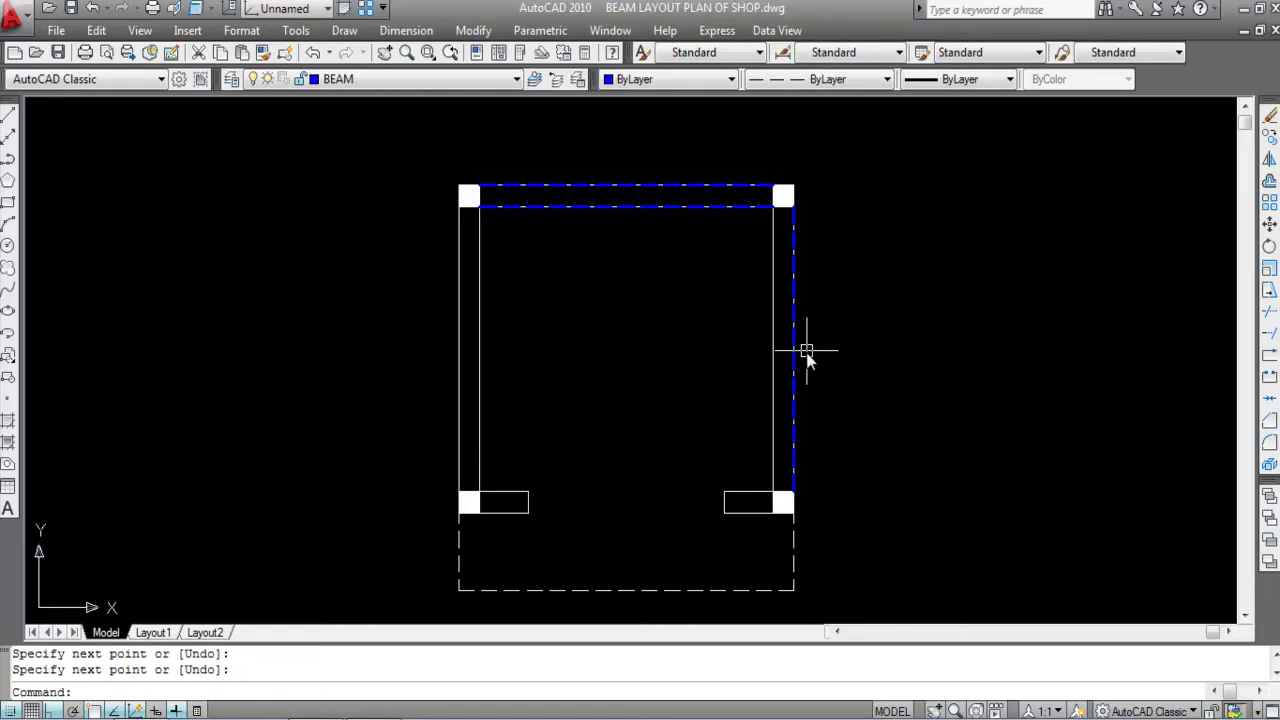
- Offset the right wall's outer beam line 10 inches inward onto the wall's inner edge
{"action": "type", "text": "O"}
{"action": "key", "text": "Return"}
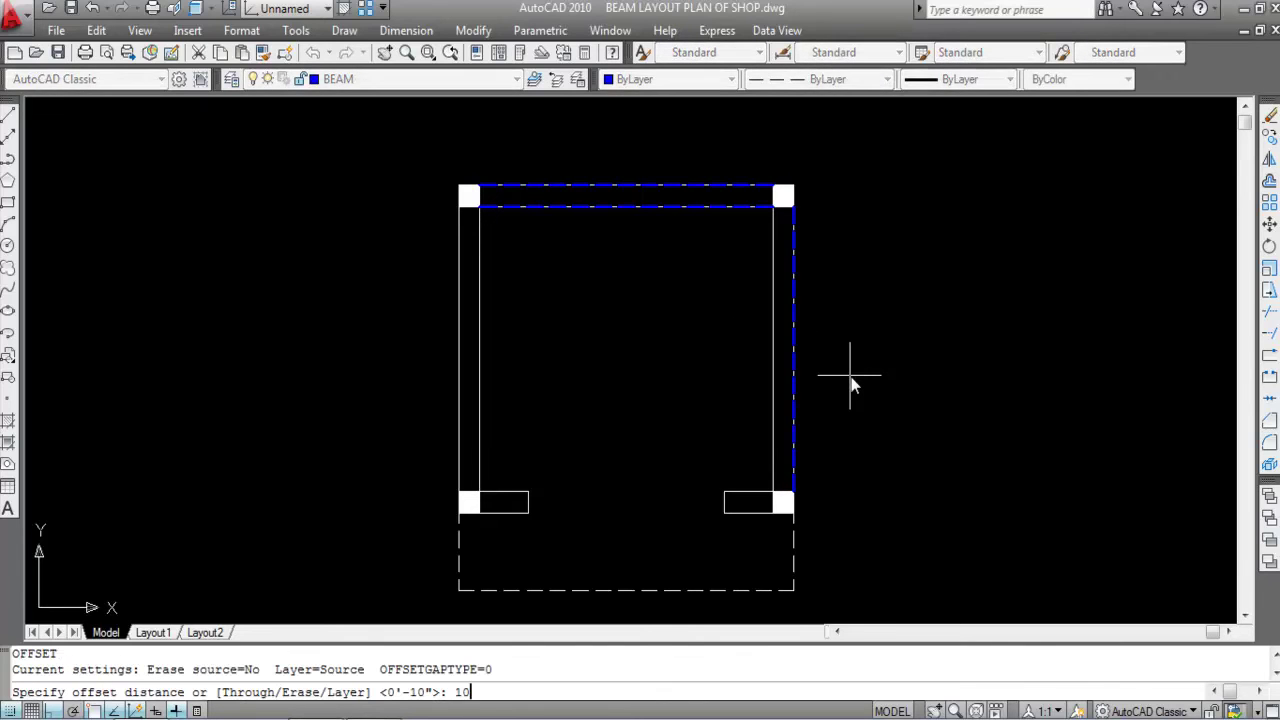
{"action": "key", "text": "Return"}
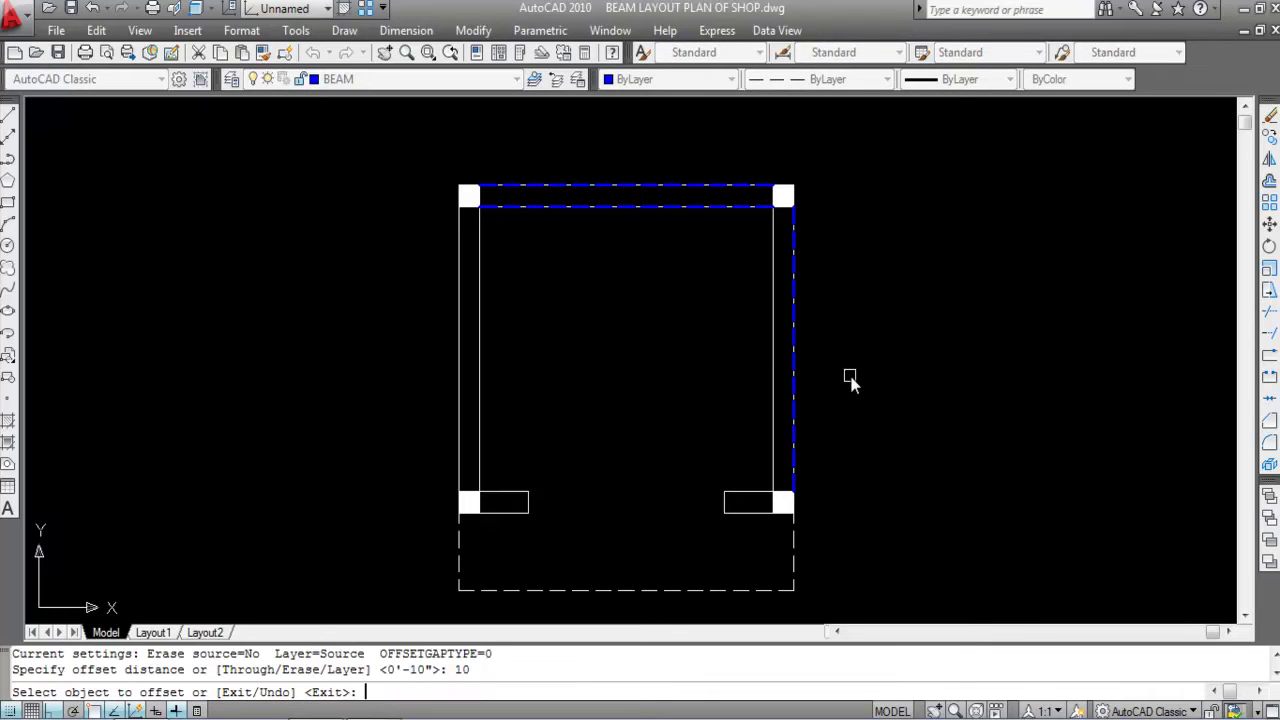
{"action": "left_click", "coordinate": [793, 340]}
{"action": "left_click", "coordinate": [705, 342]}
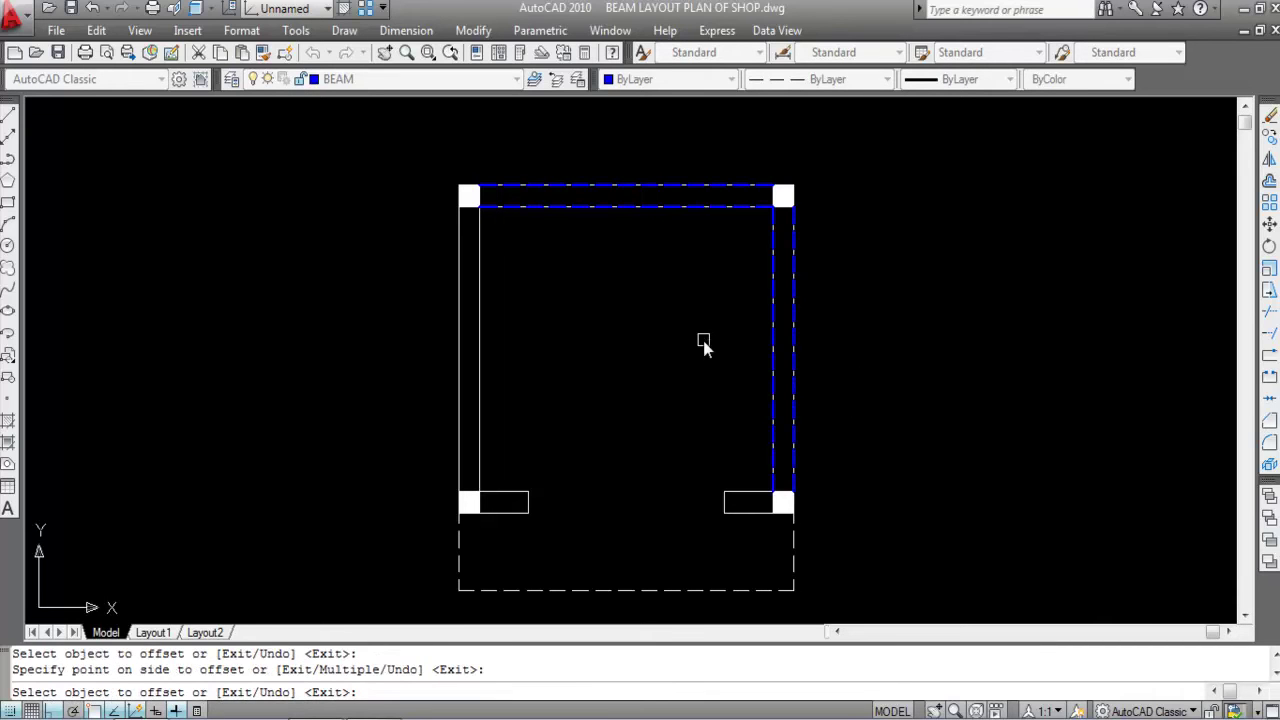
{"action": "key", "text": "Escape"}
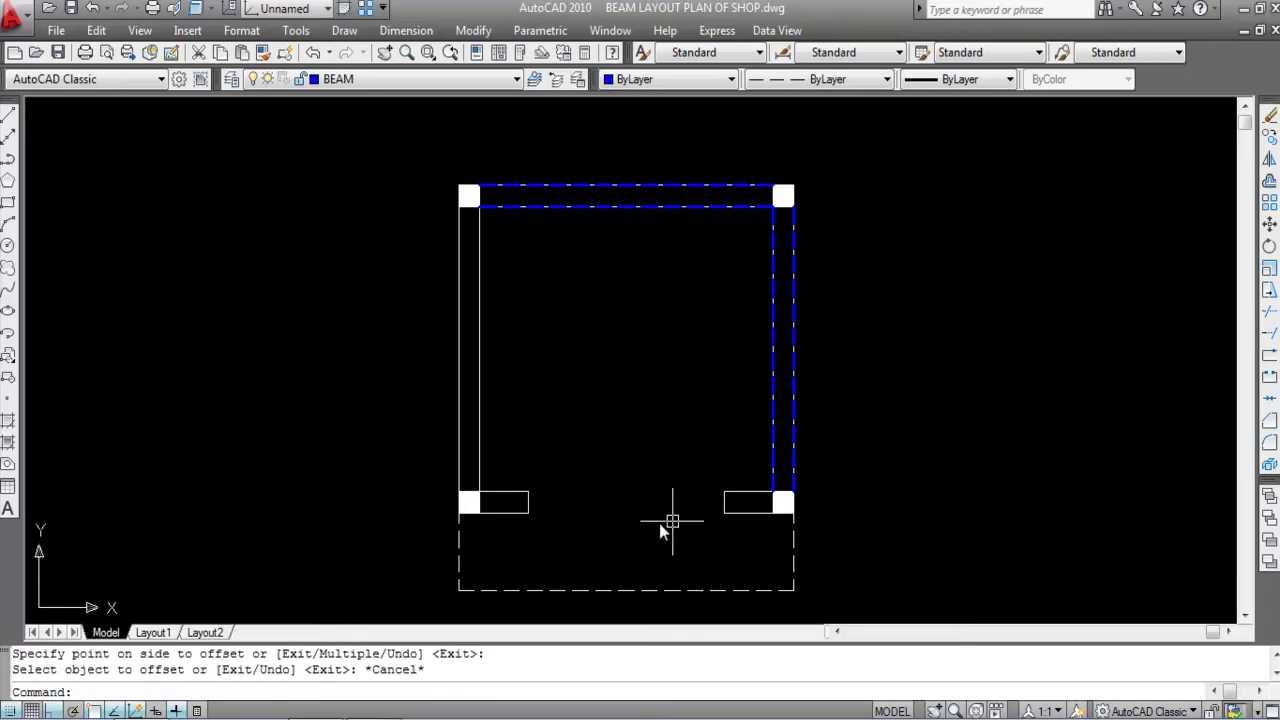
- Draw a beam line along the front wall's outer edge between the two front columns
{"action": "type", "text": "L"}
{"action": "key", "text": "Return"}
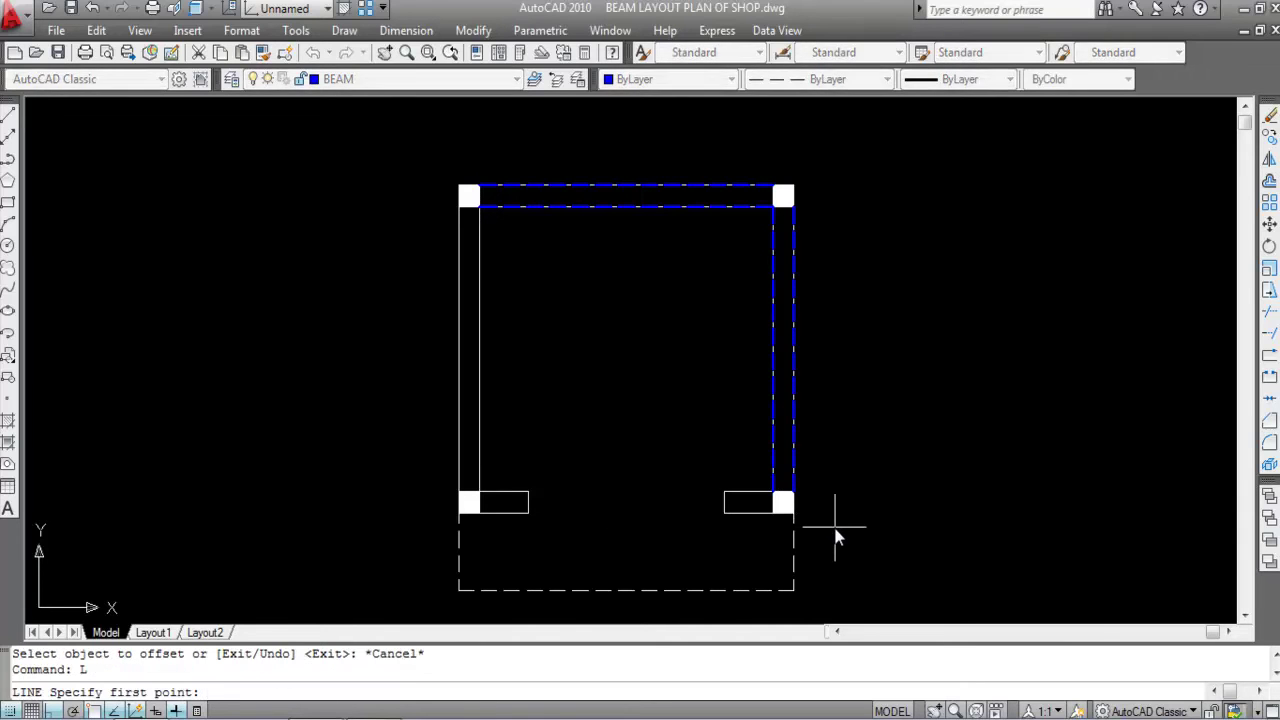
{"action": "left_click", "coordinate": [774, 520]}
{"action": "left_click", "coordinate": [480, 518]}
{"action": "key", "text": "Escape"}
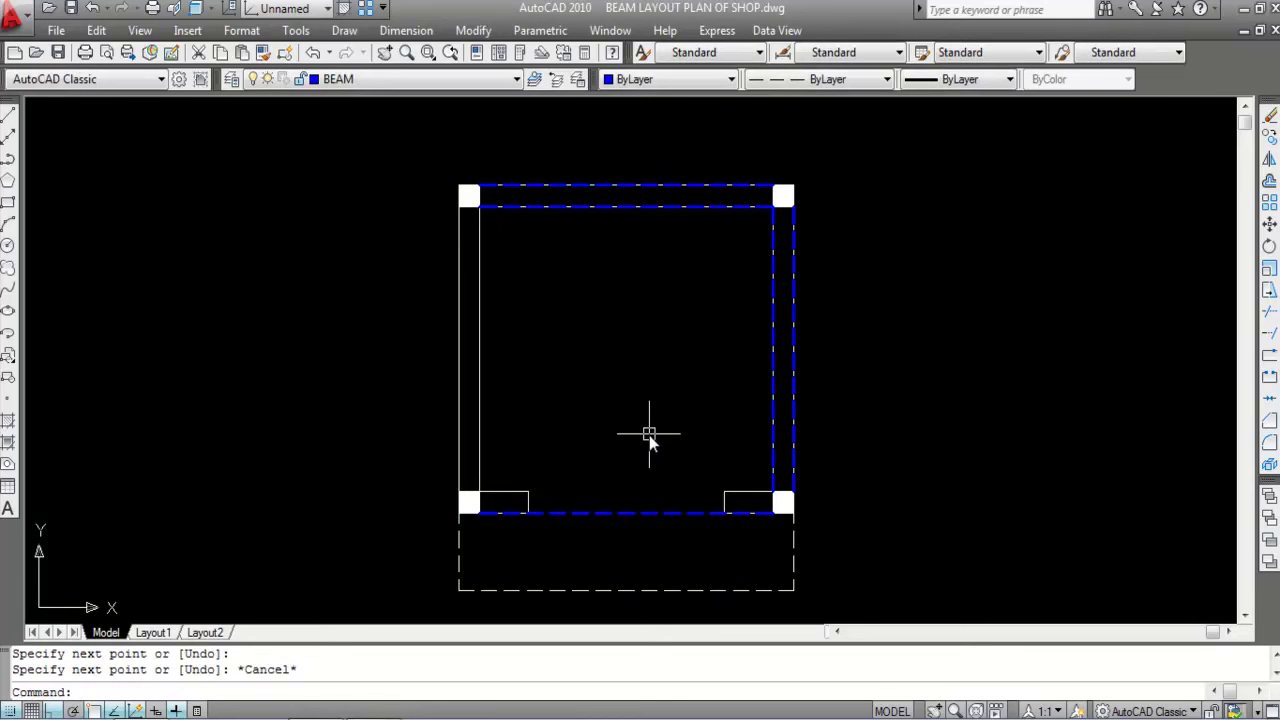
- Offset the front beam line 10 inches inward toward the room
{"action": "key", "text": "Return"}
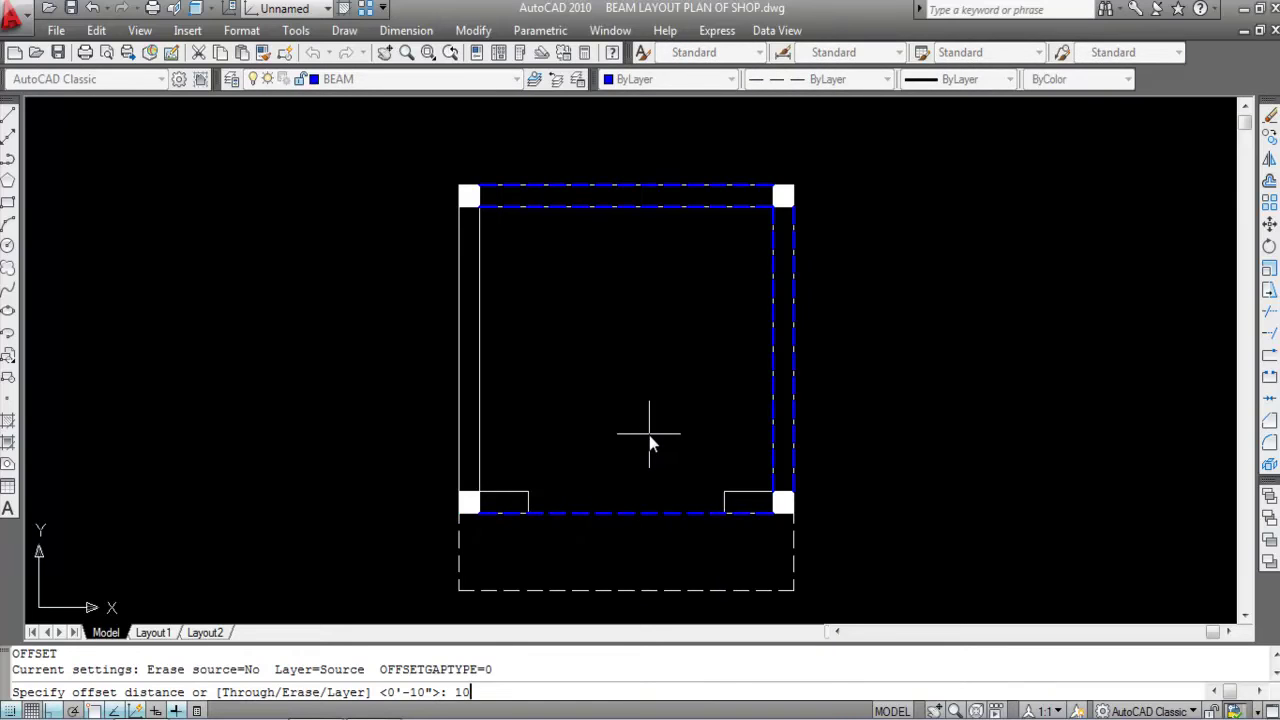
{"action": "key", "text": "Return"}
{"action": "left_click", "coordinate": [611, 513]}
{"action": "left_click", "coordinate": [613, 461]}
{"action": "key", "text": "Escape"}
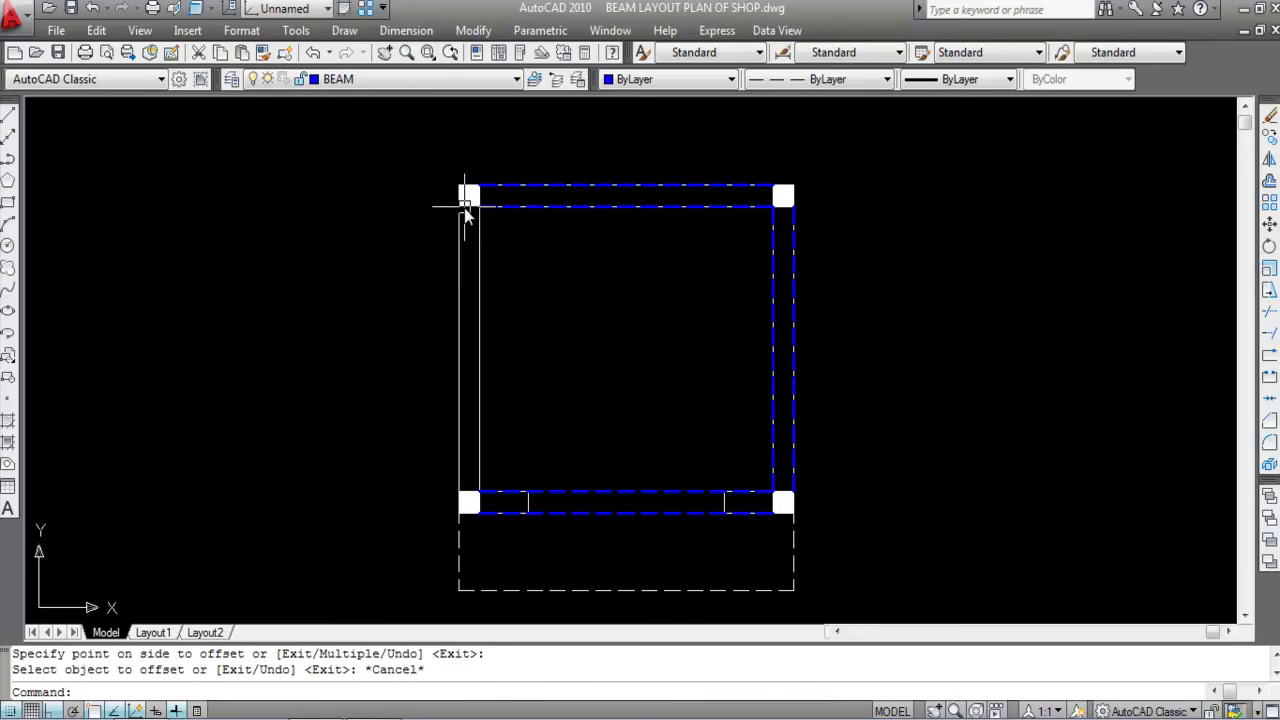
- Draw a beam line along the left wall's outer edge from the rear left column to the front left column
{"action": "type", "text": "L"}
{"action": "key", "text": "Return"}
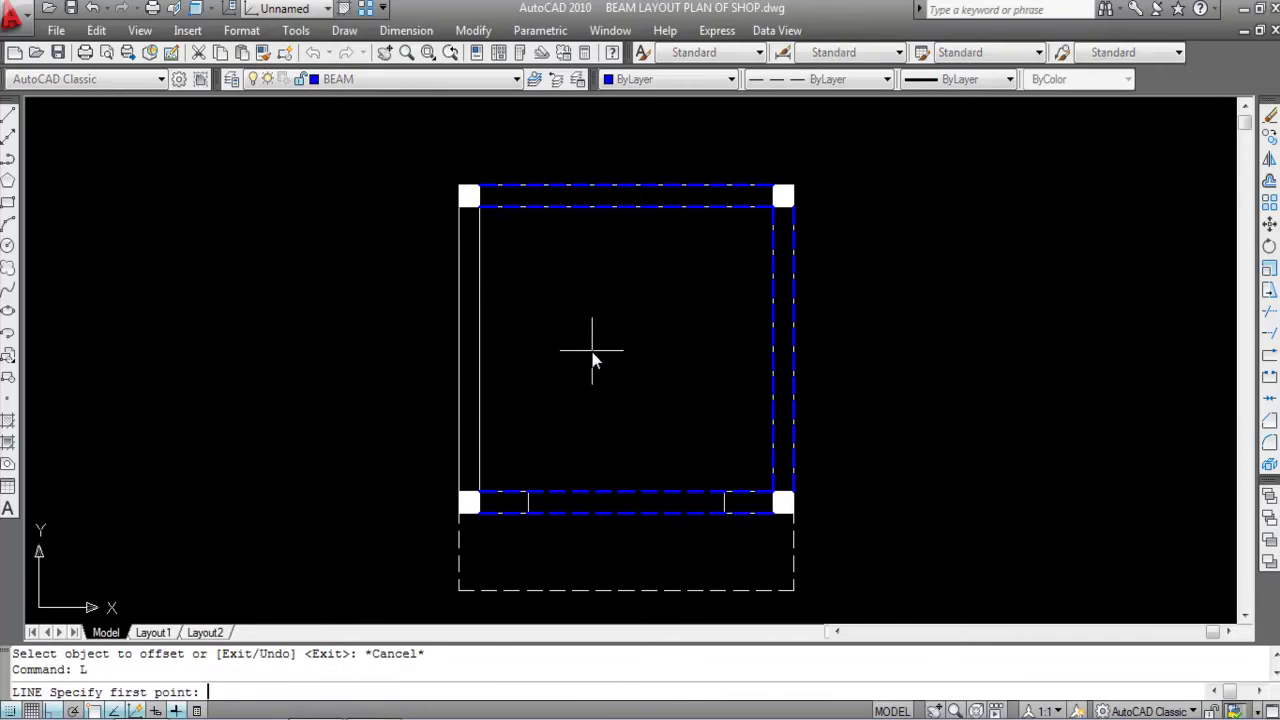
{"action": "left_click", "coordinate": [459, 206]}
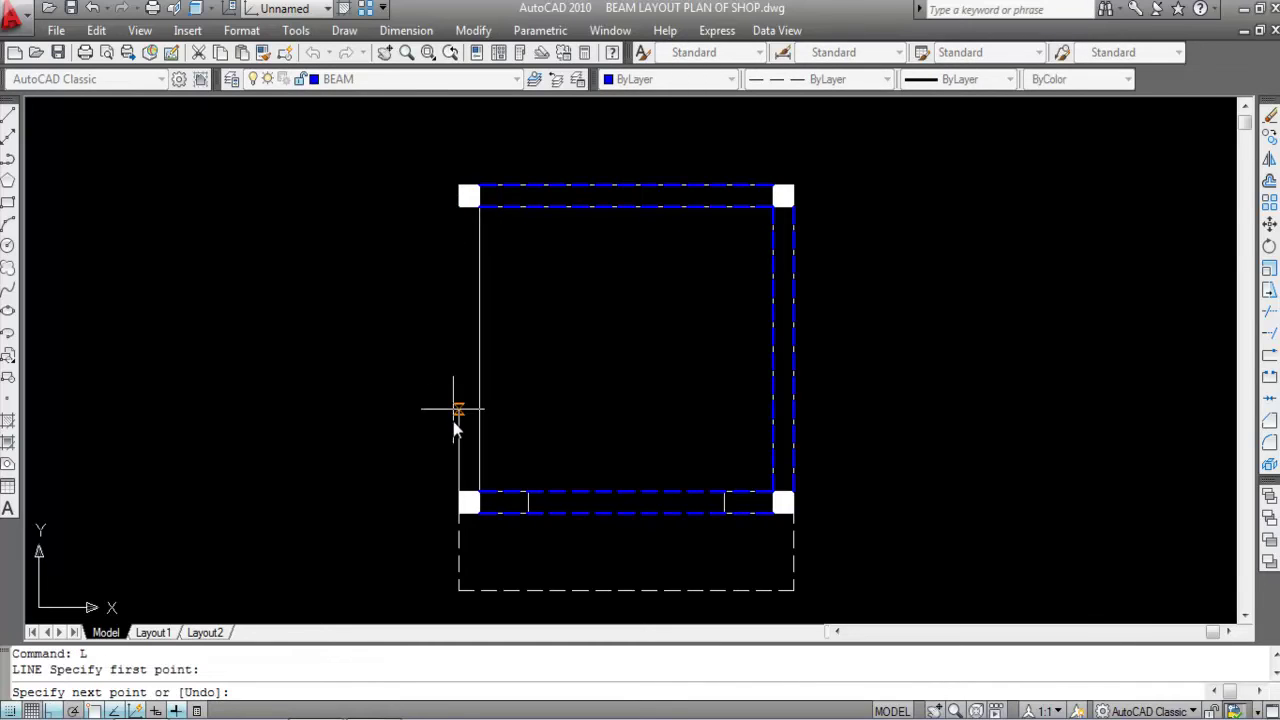
{"action": "left_click", "coordinate": [462, 505]}
{"action": "key", "text": "Escape"}
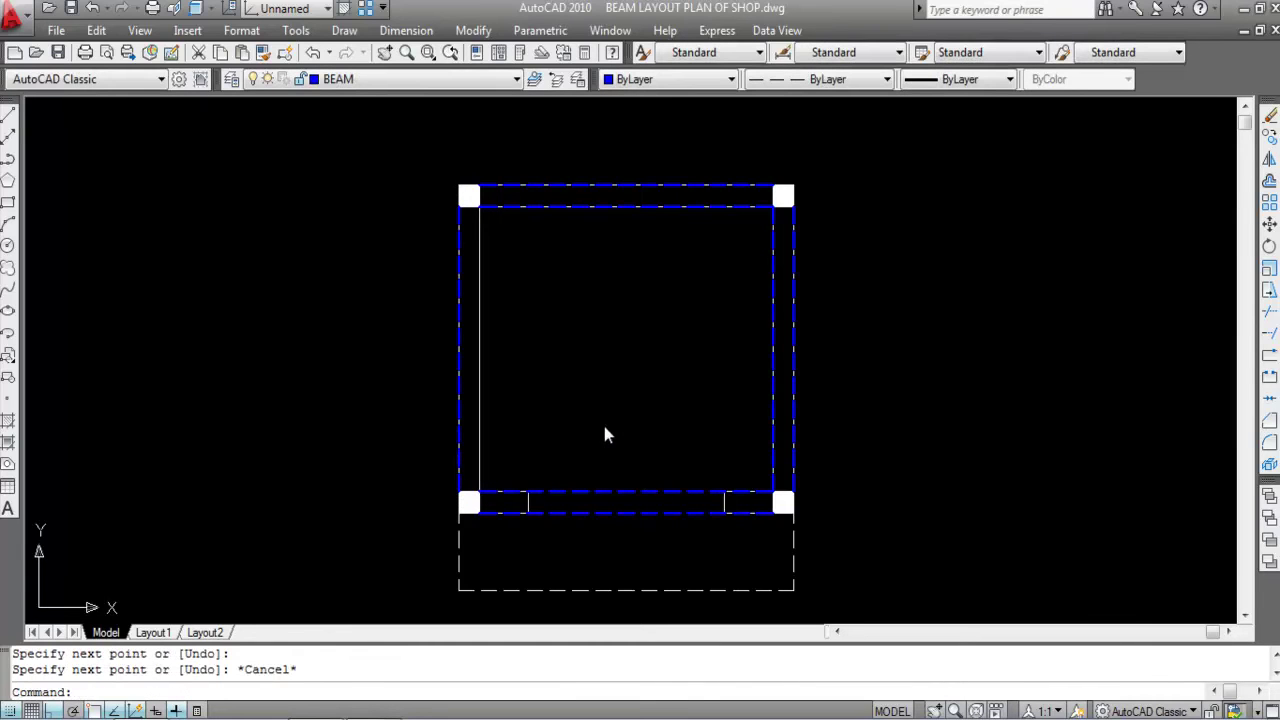
- Offset the left wall's outer beam line 10 inches inward onto the wall's inner edge
{"action": "type", "text": "O"}
{"action": "key", "text": "Return"}
{"action": "type", "text": "10"}
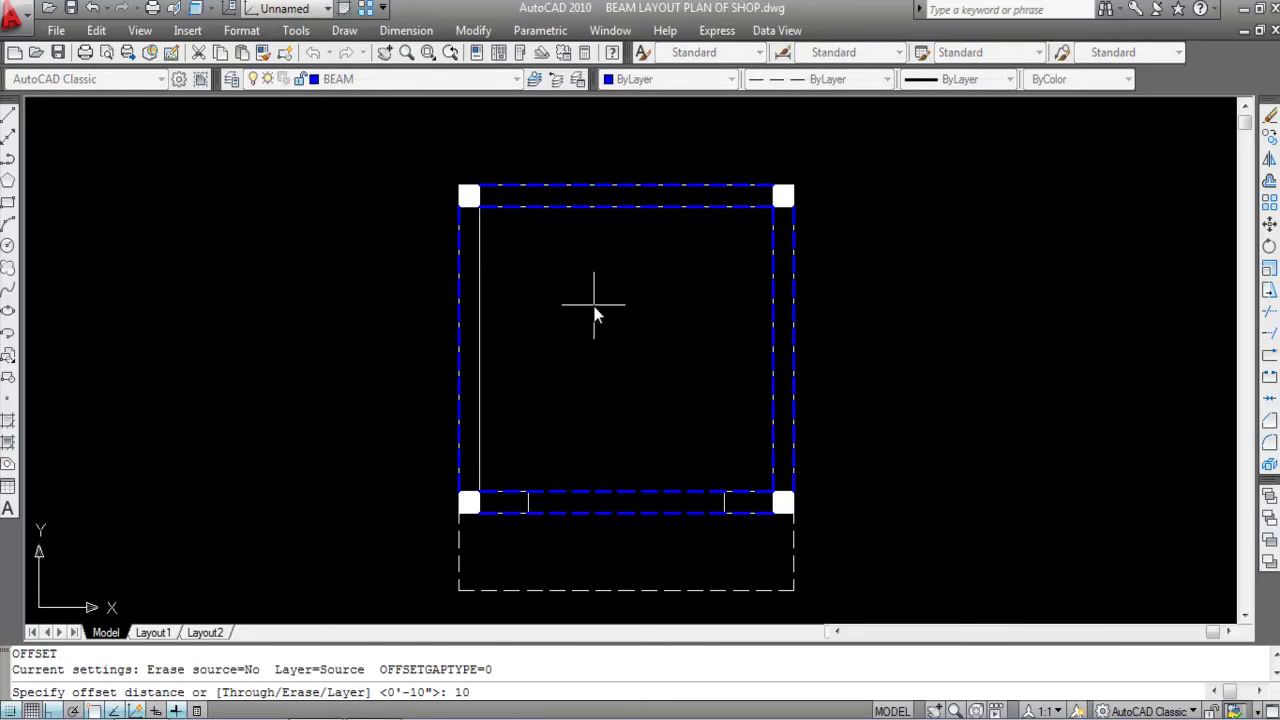
{"action": "key", "text": "Return"}
{"action": "left_click", "coordinate": [460, 316]}
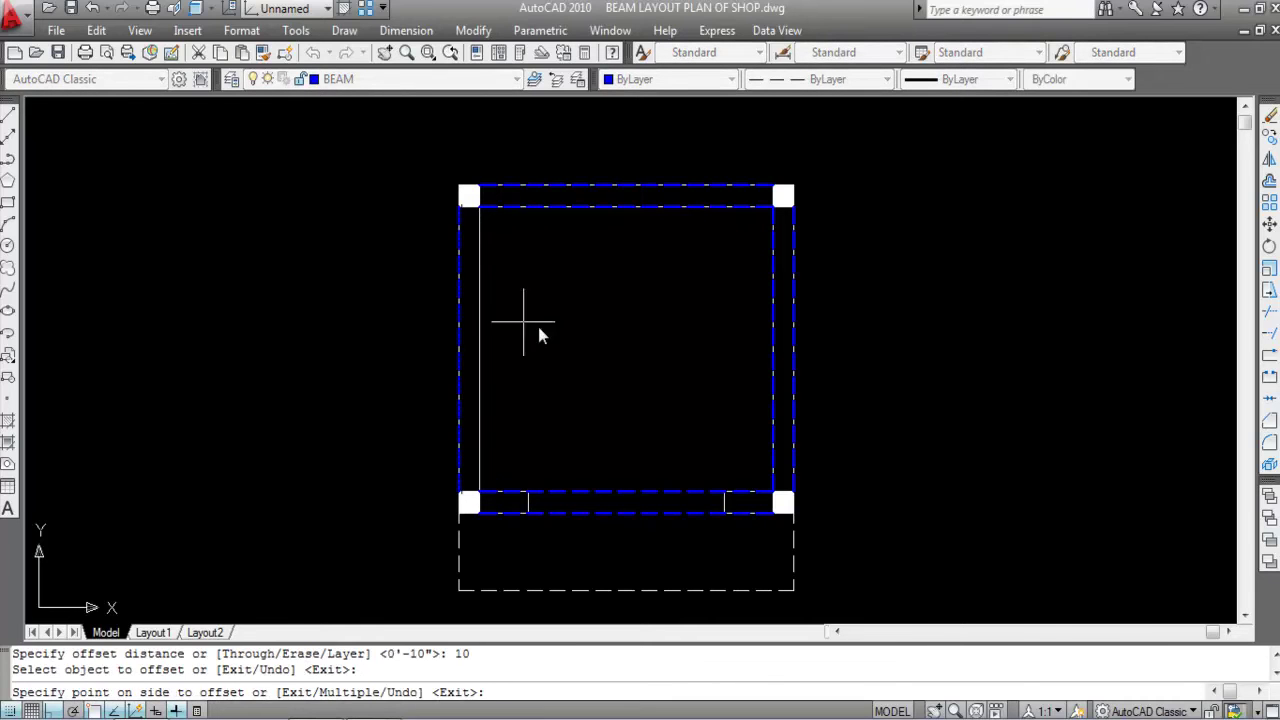
{"action": "left_click", "coordinate": [590, 345]}
{"action": "key", "text": "Escape"}
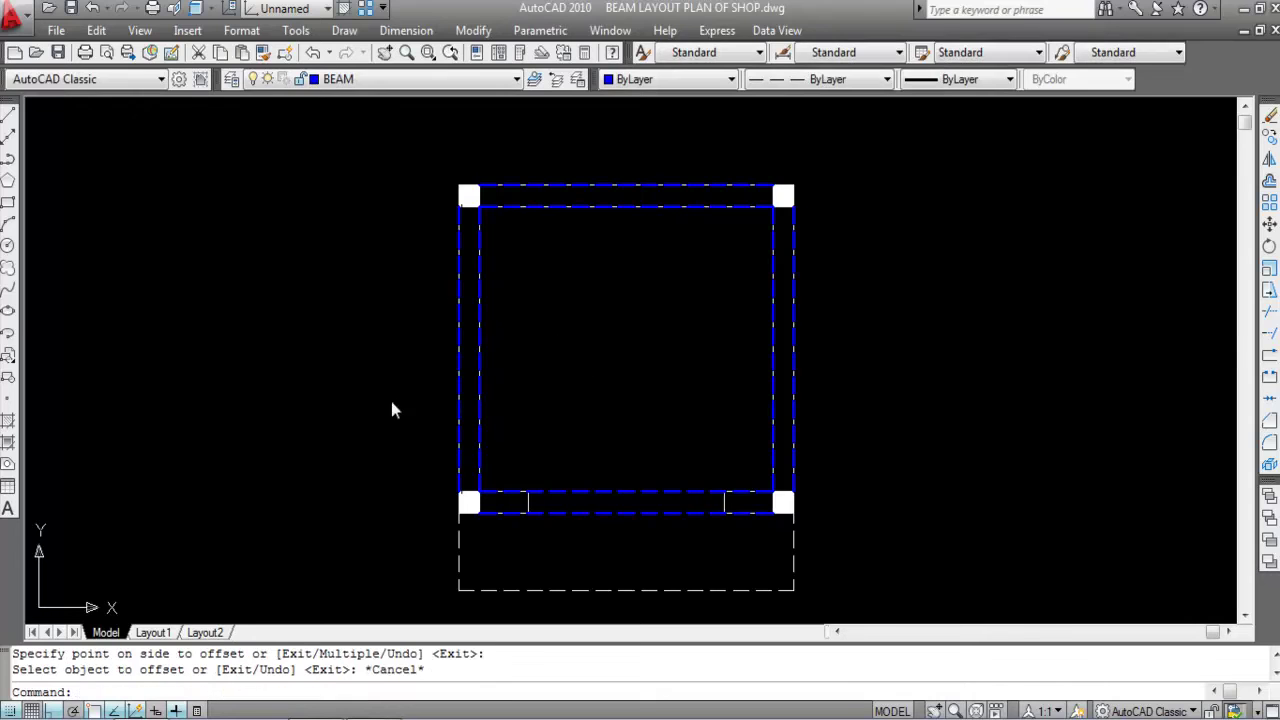
- Draw a beam line along the verandah's right edge from the front right column's outer corner to the verandah corner
{"action": "scroll", "coordinate": [507, 320], "scroll_direction": "down", "scroll_amount": 2}
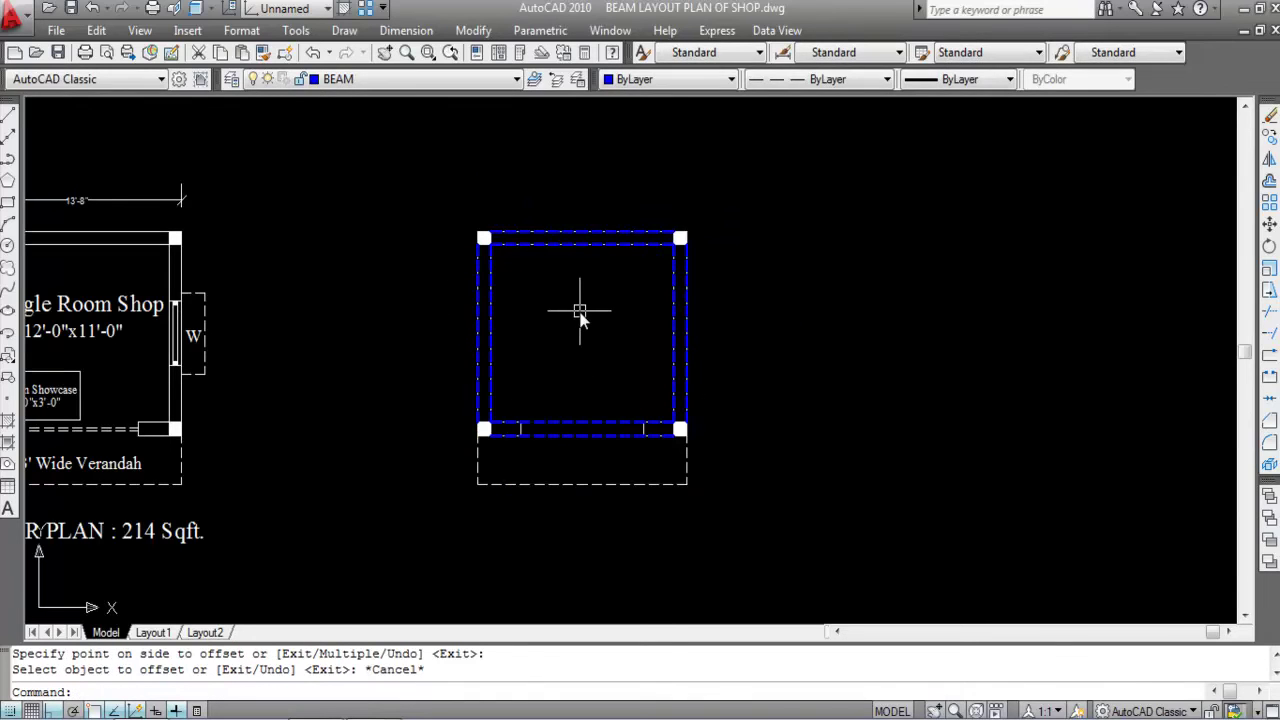
{"action": "scroll", "coordinate": [697, 414], "scroll_direction": "down", "scroll_amount": 3}
{"action": "scroll", "coordinate": [686, 400], "scroll_direction": "up", "scroll_amount": 4}
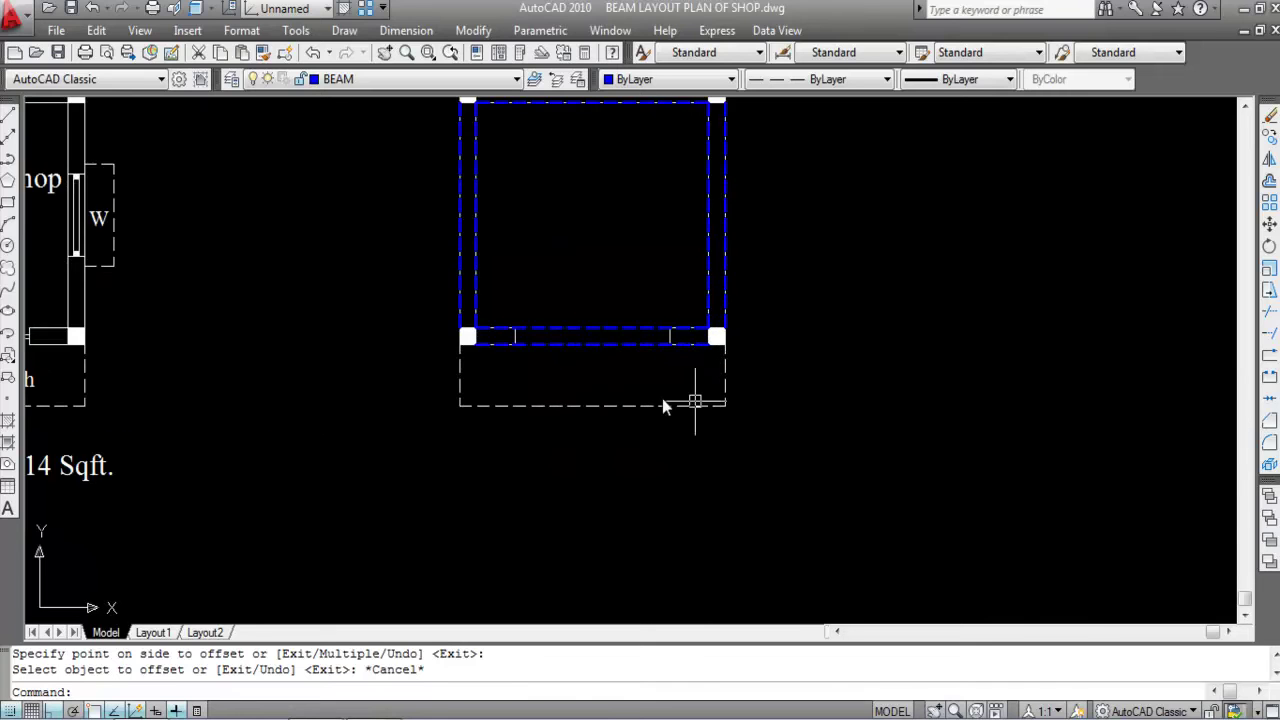
{"action": "scroll", "coordinate": [718, 422], "scroll_direction": "down", "scroll_amount": 2}
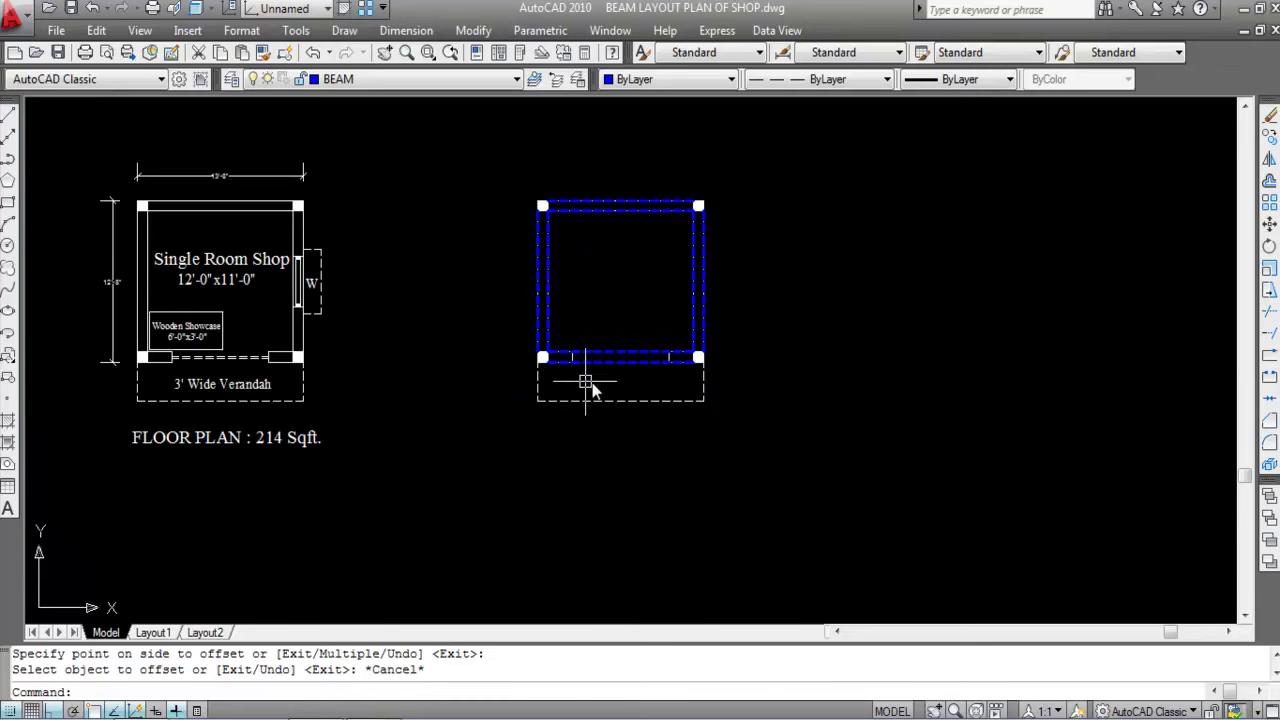
{"action": "scroll", "coordinate": [689, 396], "scroll_direction": "up", "scroll_amount": 2}
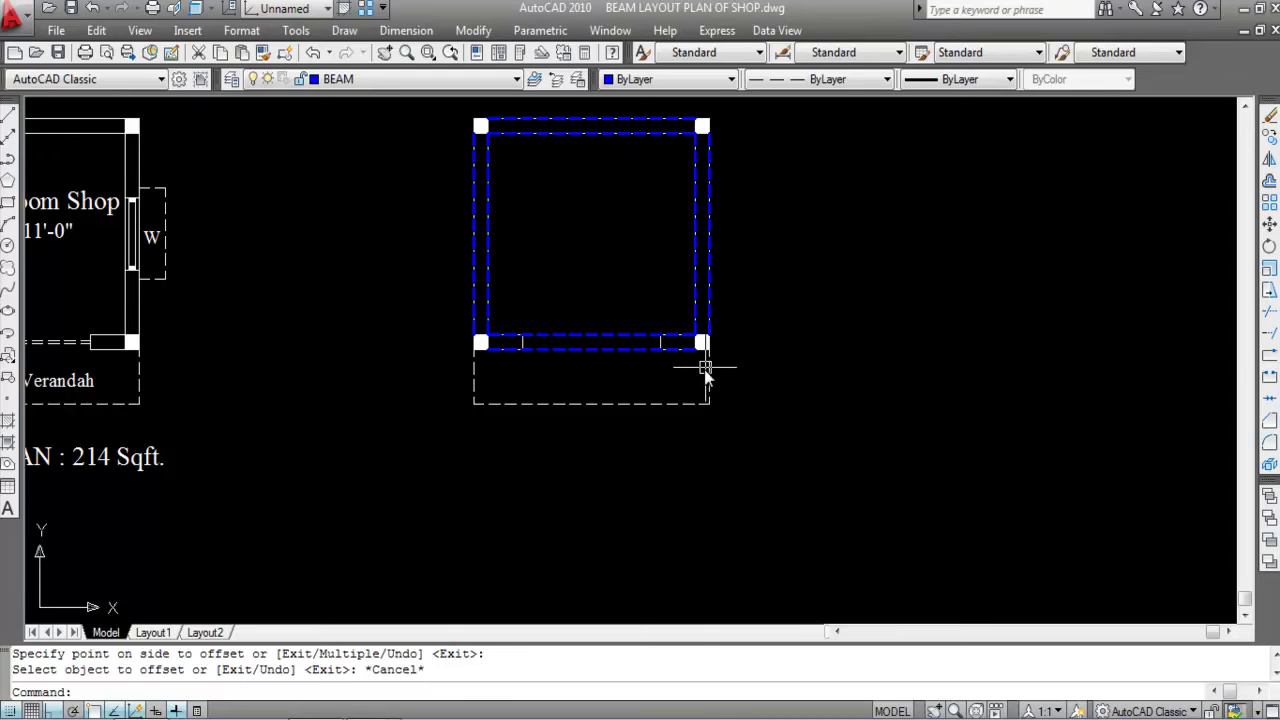
{"action": "type", "text": "L"}
{"action": "key", "text": "Return"}
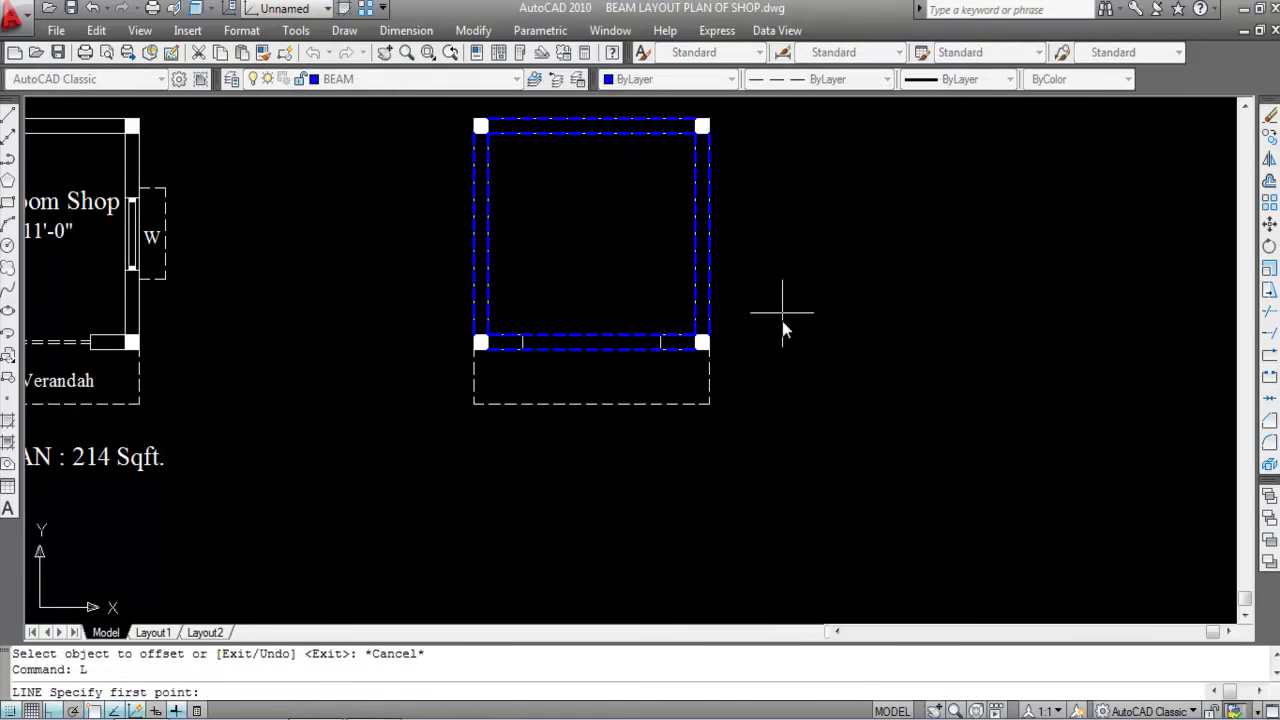
{"action": "scroll", "coordinate": [720, 365], "scroll_direction": "up", "scroll_amount": 3}
{"action": "left_click", "coordinate": [691, 337]}
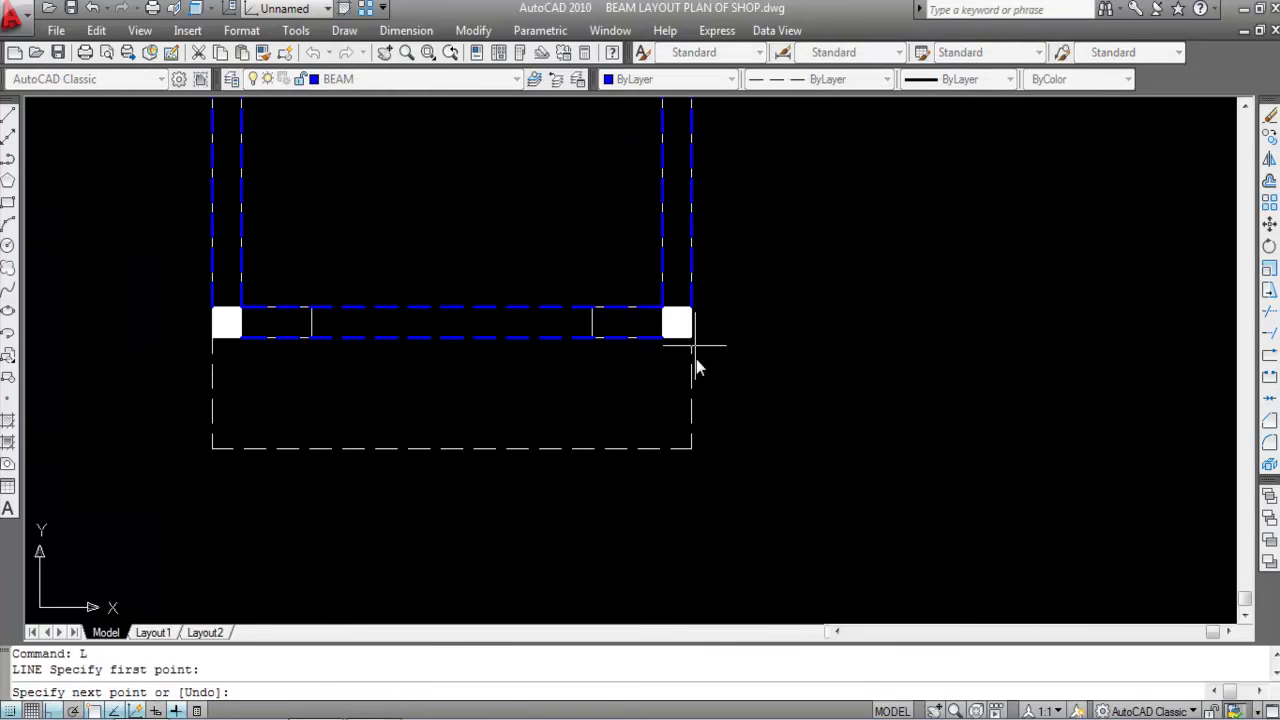
{"action": "left_click", "coordinate": [691, 449]}
{"action": "key", "text": "Return"}
{"action": "scroll", "coordinate": [856, 440], "scroll_direction": "down", "scroll_amount": 2}
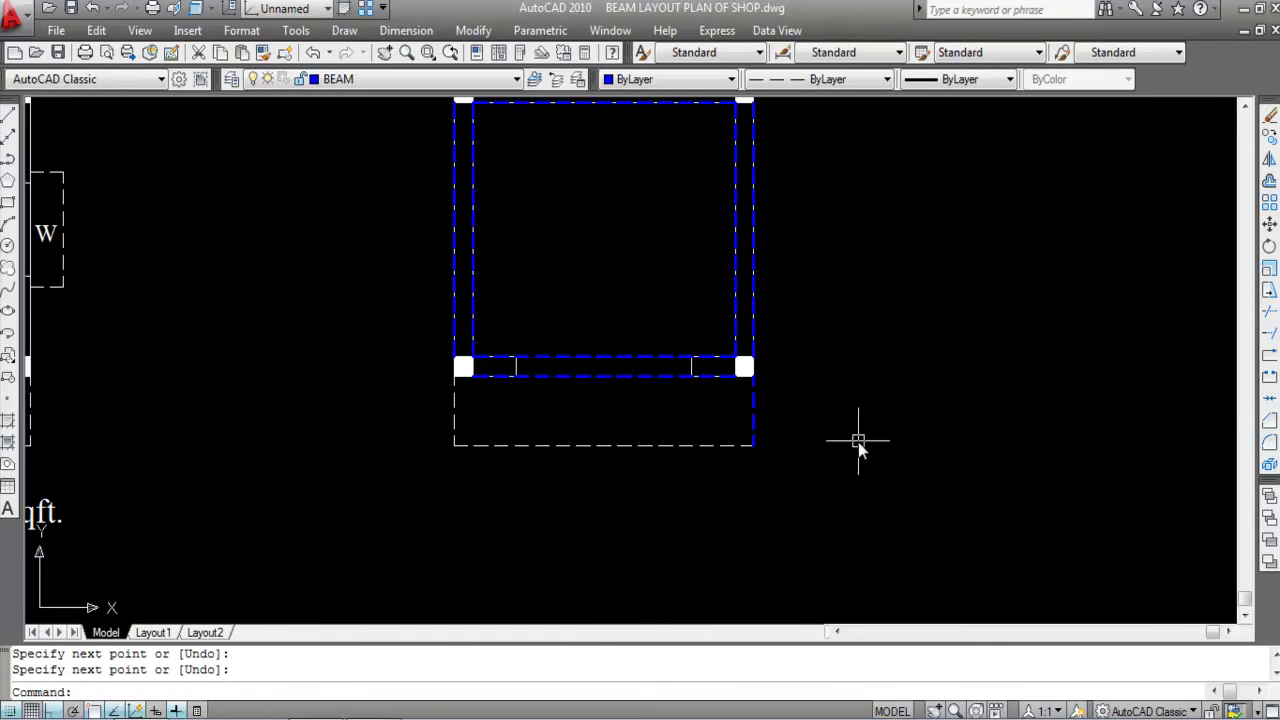
- Draw a beam line along the verandah's left edge from the front left column's outer corner to the verandah corner
{"action": "key", "text": "Return"}
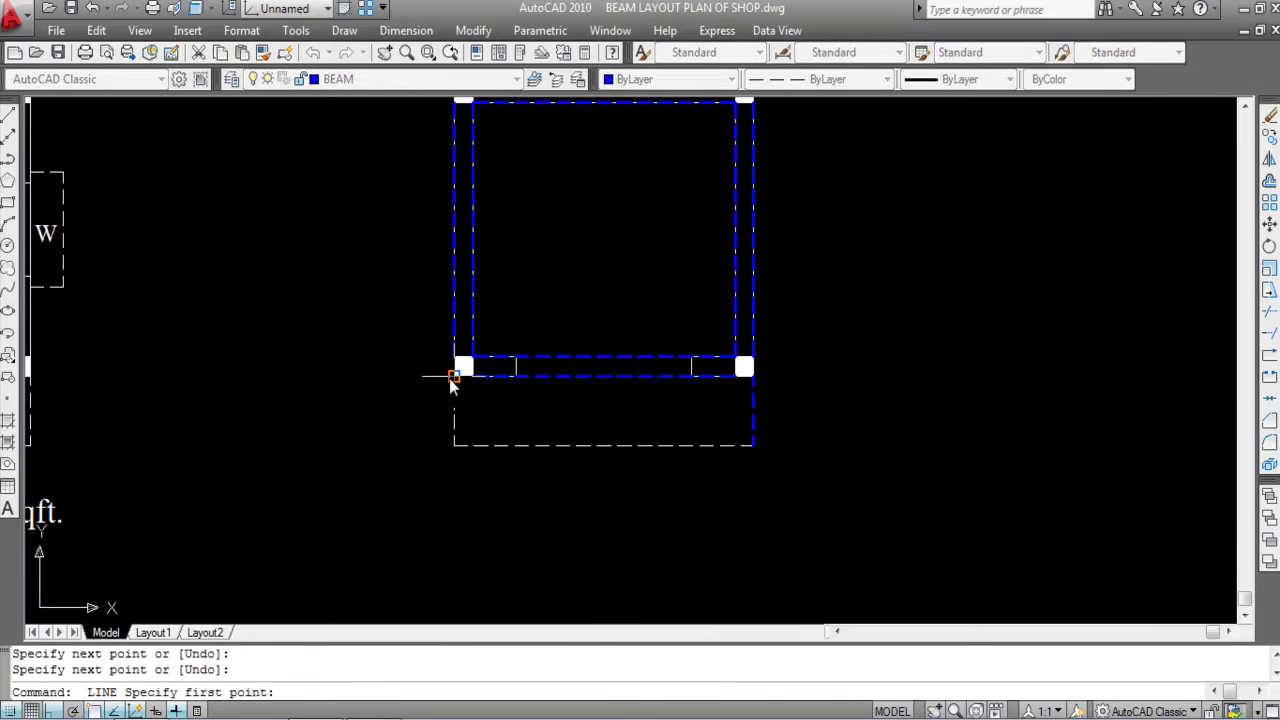
{"action": "left_click", "coordinate": [454, 445]}
{"action": "left_click", "coordinate": [580, 445]}
{"action": "key", "text": "Escape"}
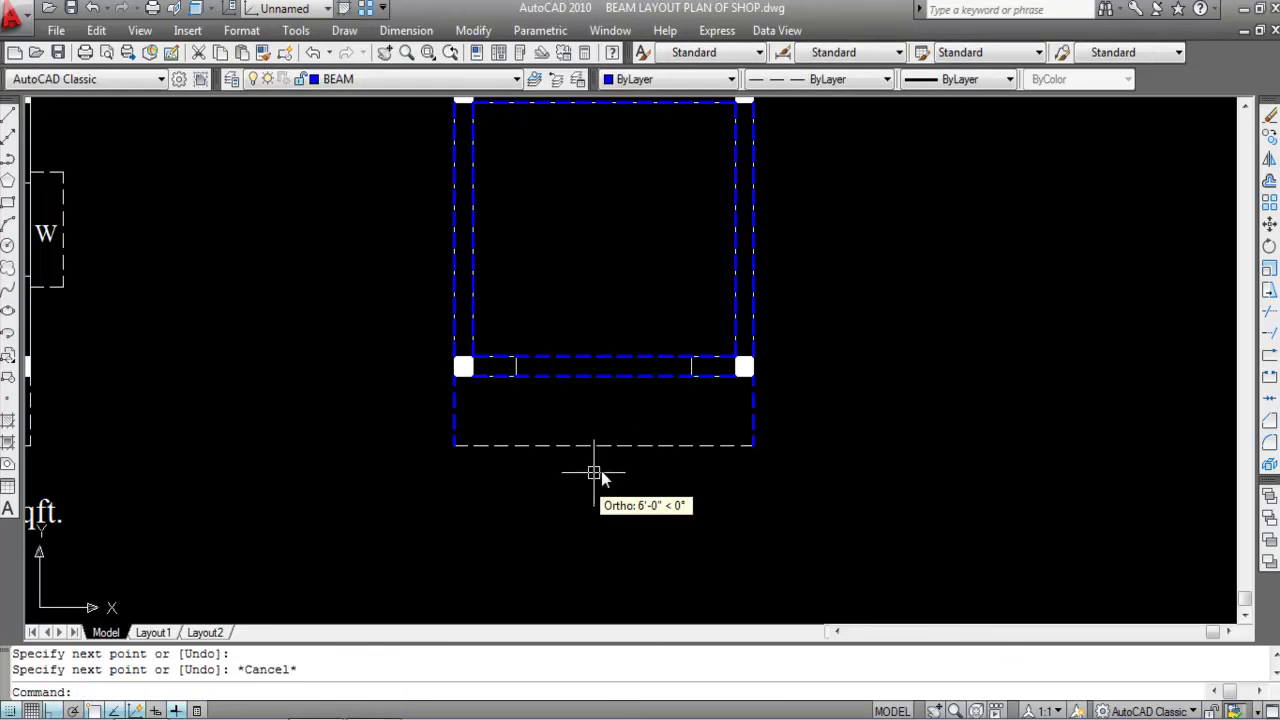
- Offset the verandah's right and left beam lines 10 inches inward
{"action": "type", "text": "O"}
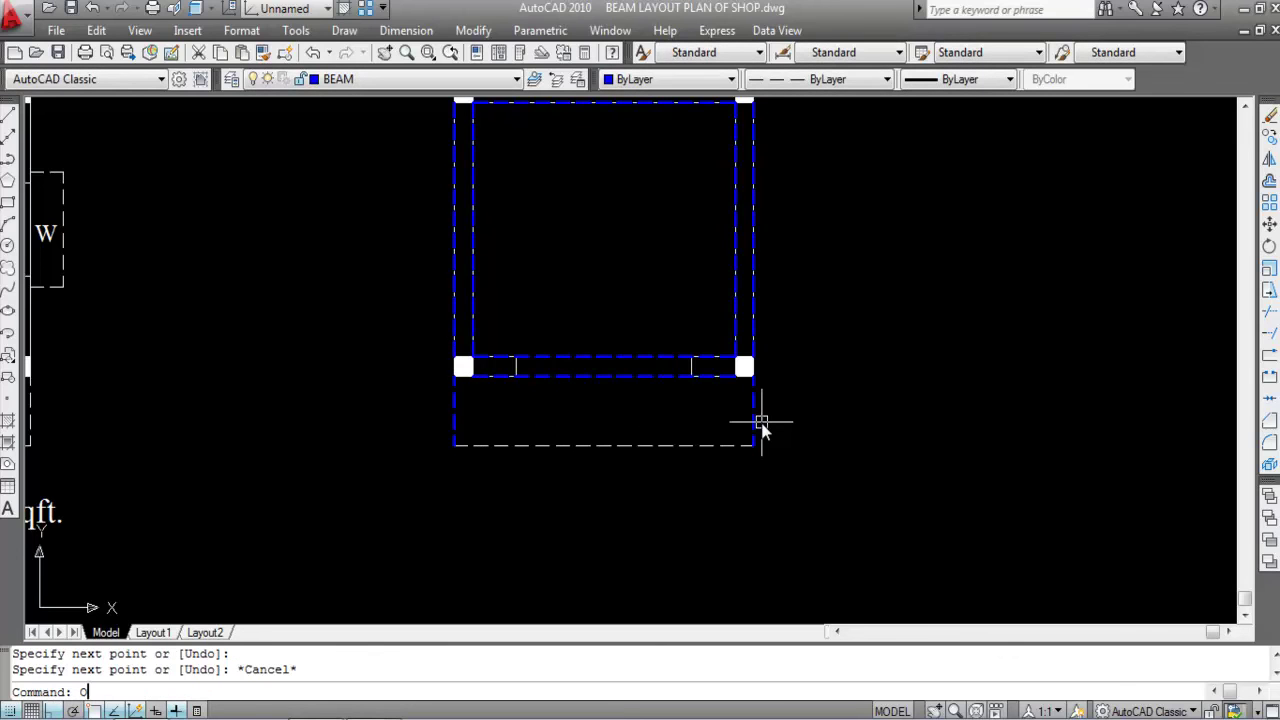
{"action": "key", "text": "Return"}
{"action": "type", "text": "10"}
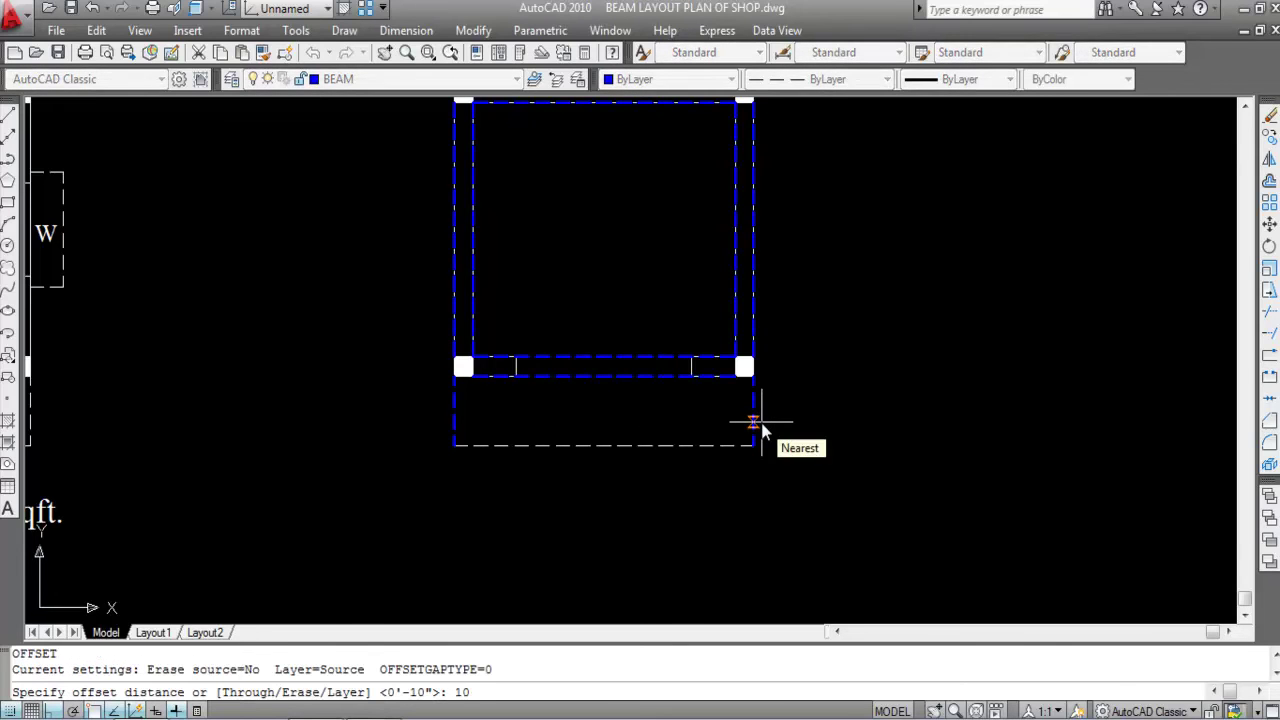
{"action": "key", "text": "Return"}
{"action": "left_click", "coordinate": [751, 410]}
{"action": "left_click", "coordinate": [646, 422]}
{"action": "left_click", "coordinate": [452, 400]}
{"action": "left_click", "coordinate": [535, 403]}
{"action": "key", "text": "Escape"}
{"action": "scroll", "coordinate": [728, 410], "scroll_direction": "down", "scroll_amount": 1}
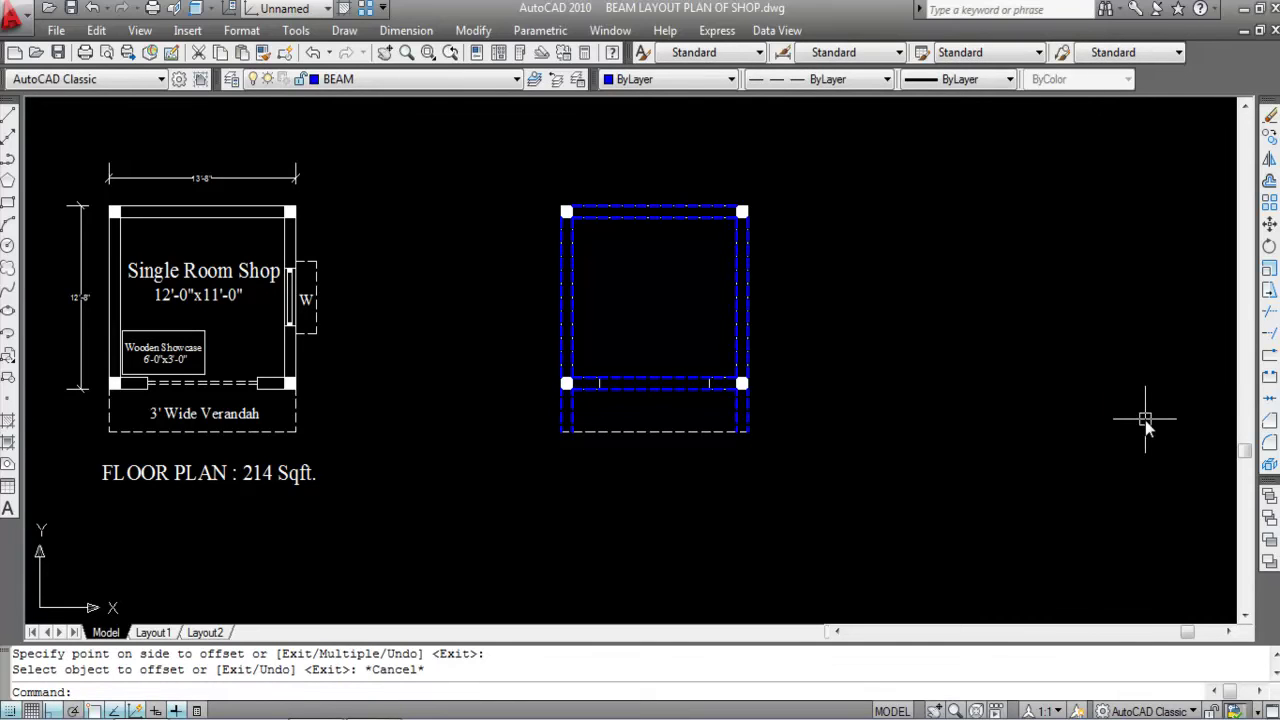
{"action": "scroll", "coordinate": [591, 249], "scroll_direction": "up", "scroll_amount": 1}
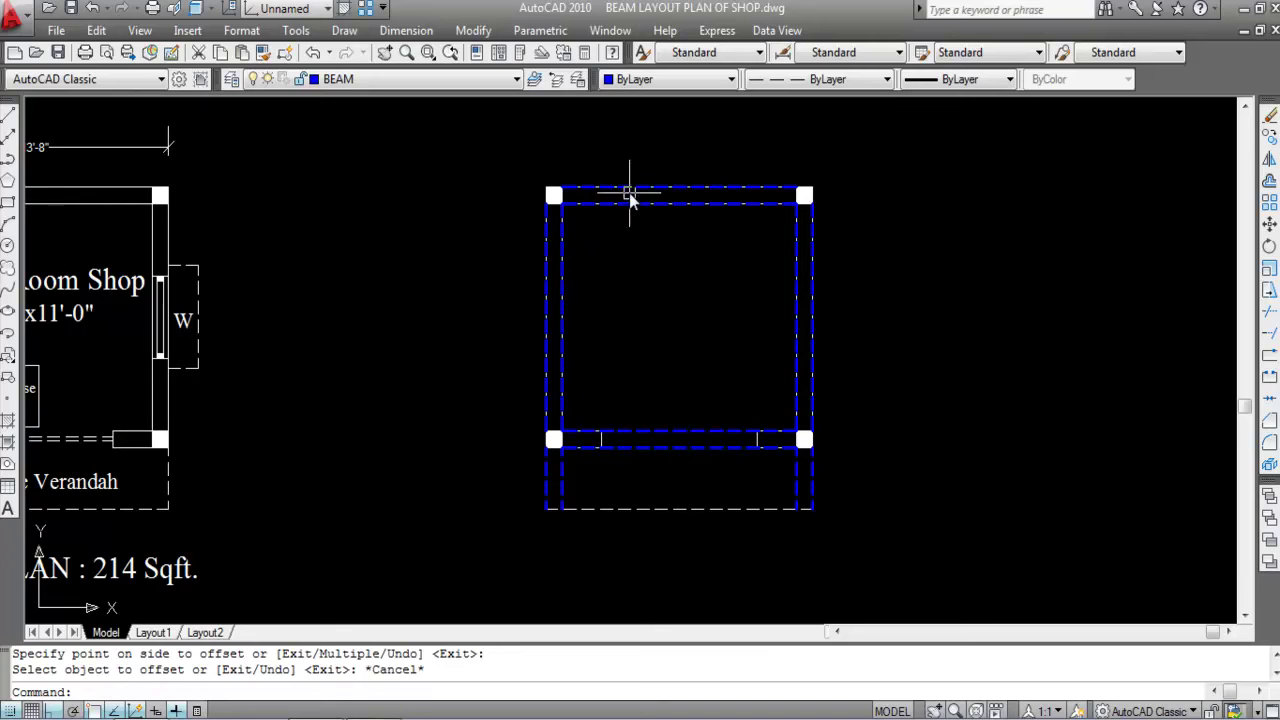
- Measure the left wall beam's width with a linear dimension between its two dashed lines
{"action": "left_click", "coordinate": [406, 30]}
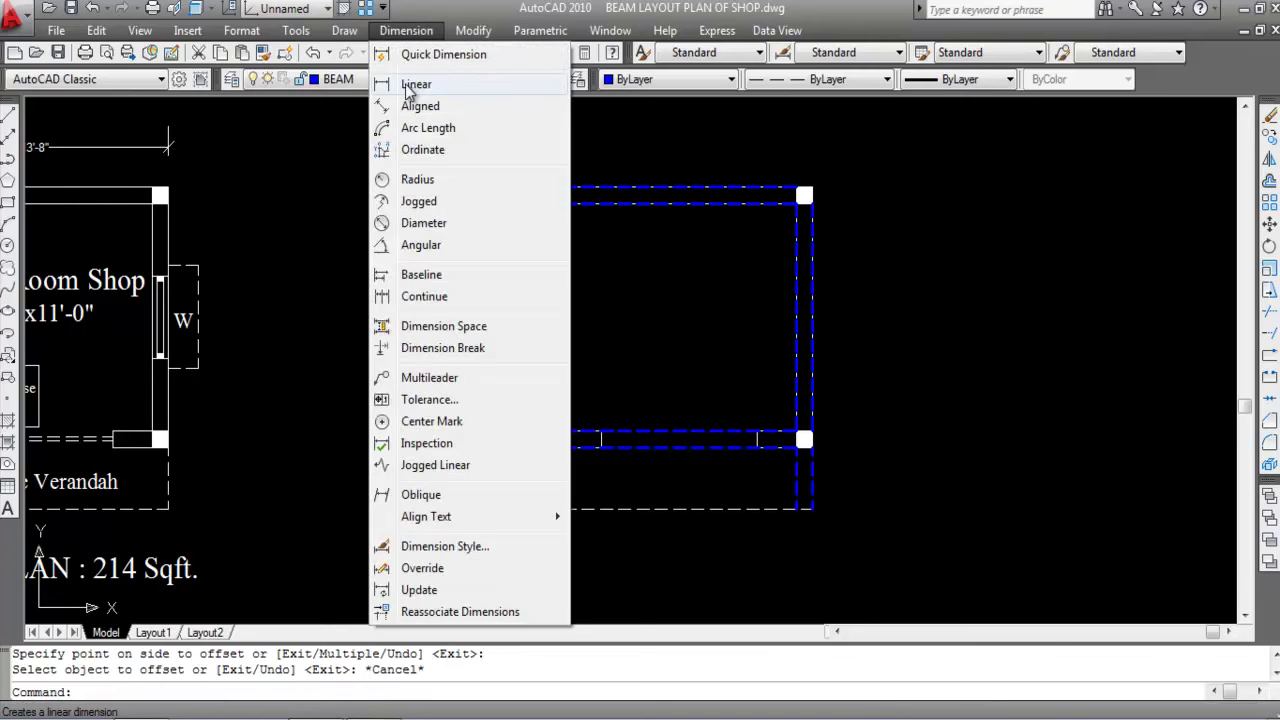
{"action": "left_click", "coordinate": [407, 85]}
{"action": "left_click", "coordinate": [543, 286]}
{"action": "scroll", "coordinate": [550, 287], "scroll_direction": "up", "scroll_amount": 2}
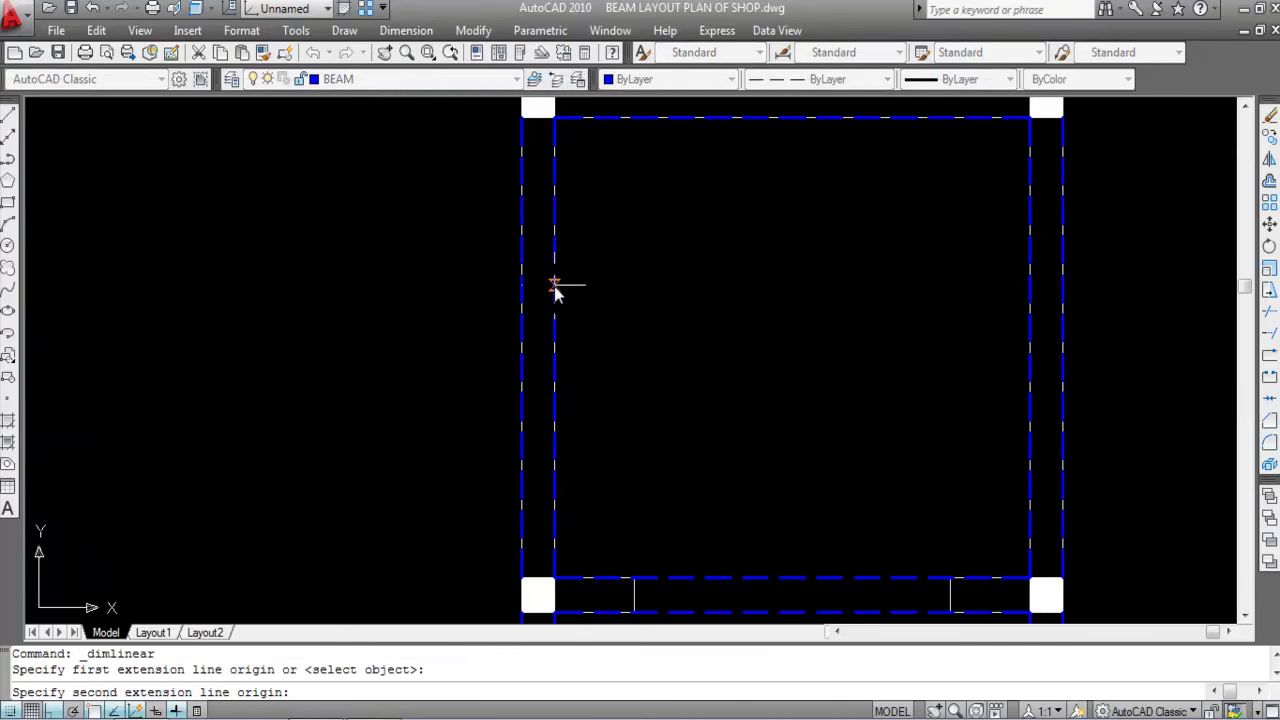
{"action": "left_click", "coordinate": [555, 287]}
{"action": "scroll", "coordinate": [553, 330], "scroll_direction": "up", "scroll_amount": 5}
{"action": "scroll", "coordinate": [551, 285], "scroll_direction": "down", "scroll_amount": 5}
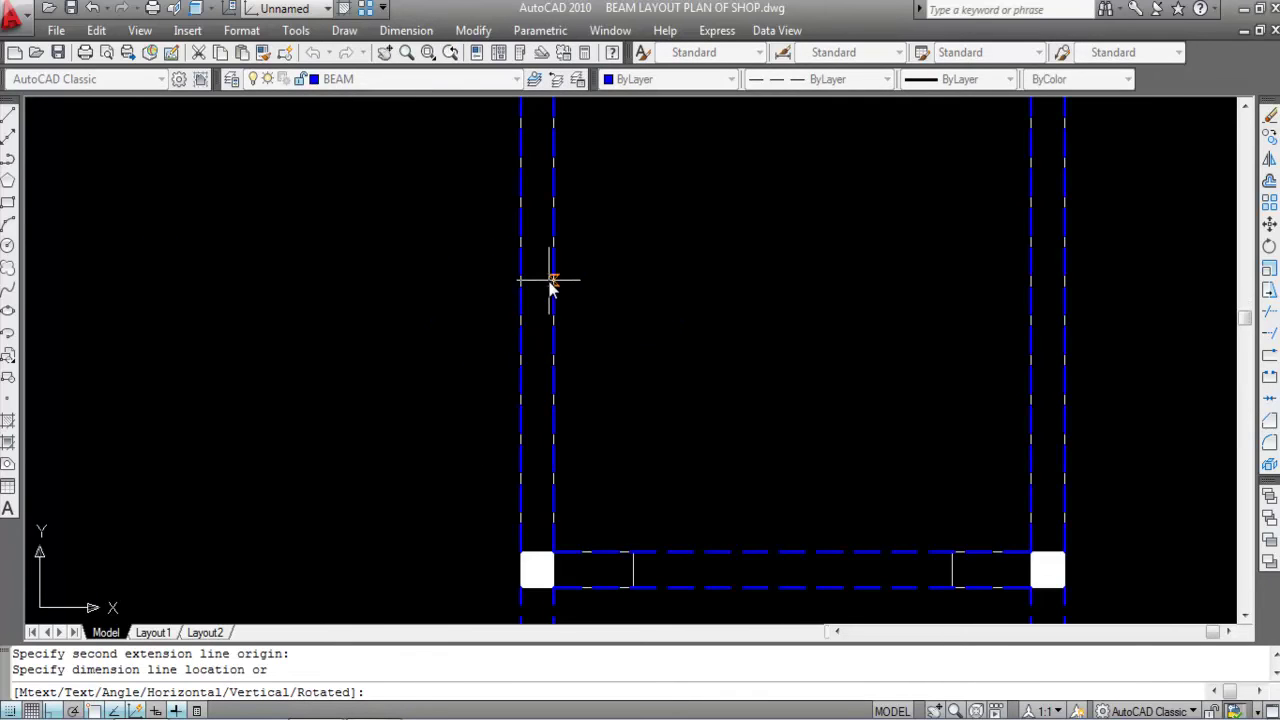
{"action": "left_click", "coordinate": [545, 281]}
{"action": "scroll", "coordinate": [600, 290], "scroll_direction": "down", "scroll_amount": 4}
- Measure the right wall beam's width between its inner and outer dashed lines
{"action": "key", "text": "Return"}
{"action": "scroll", "coordinate": [700, 299], "scroll_direction": "up", "scroll_amount": 4}
{"action": "left_click", "coordinate": [693, 301]}
{"action": "left_click", "coordinate": [729, 301]}
{"action": "scroll", "coordinate": [727, 316], "scroll_direction": "up", "scroll_amount": 5}
{"action": "left_click", "coordinate": [727, 316]}
{"action": "scroll", "coordinate": [725, 300], "scroll_direction": "down", "scroll_amount": 5}
{"action": "key", "text": "Return"}
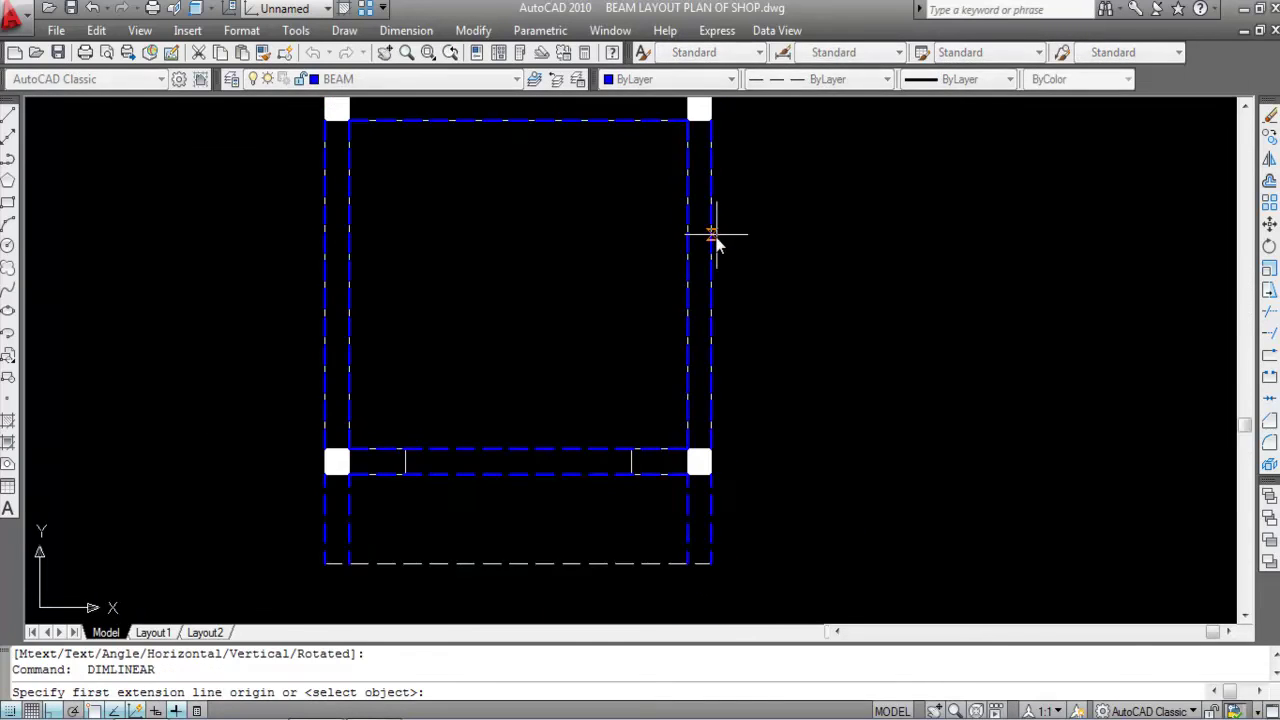
{"action": "key", "text": "Return"}
{"action": "key", "text": "Escape"}
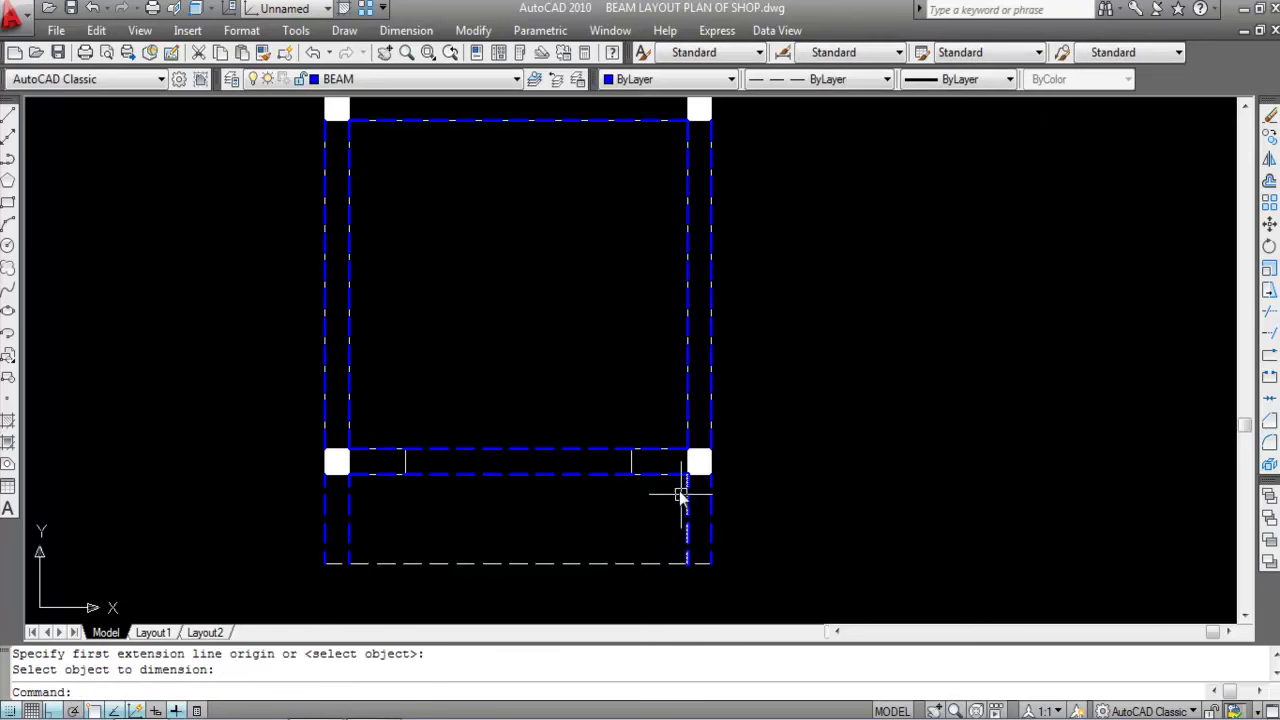
- Measure the width of the verandah's right beam without placing a dimension
{"action": "key", "text": "Return"}
{"action": "left_click", "coordinate": [689, 504]}
{"action": "left_click", "coordinate": [712, 505]}
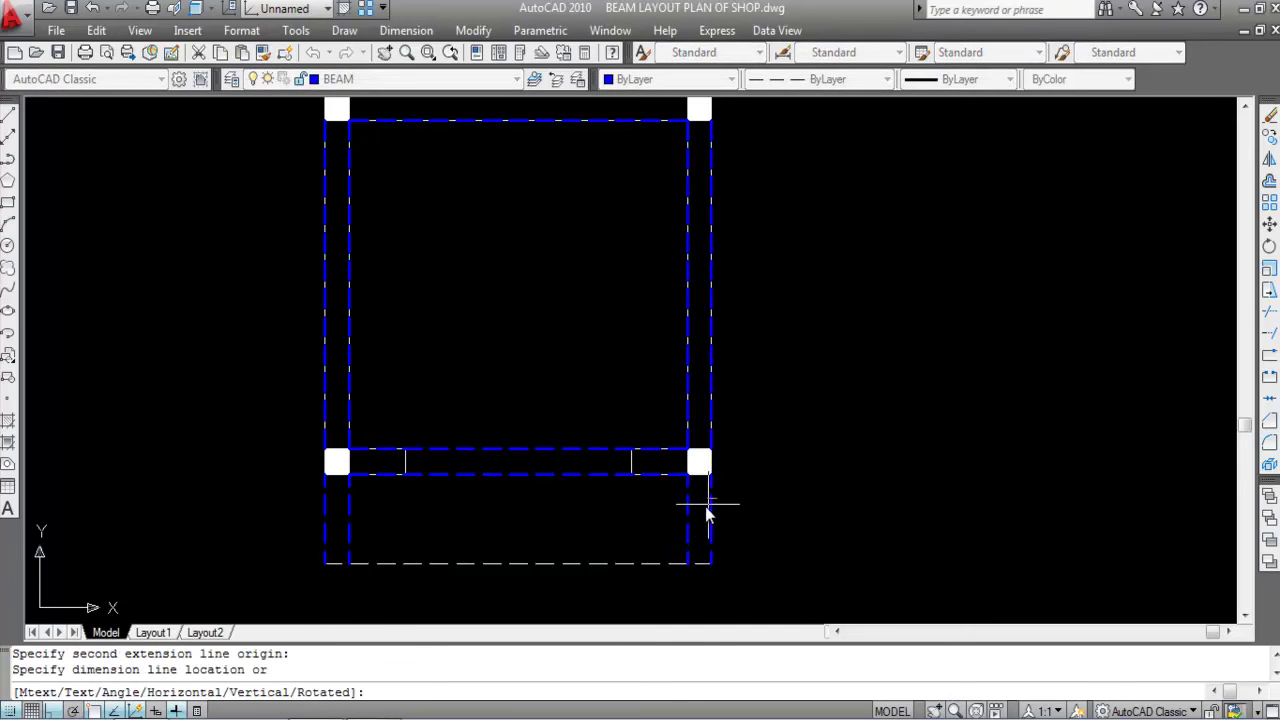
{"action": "scroll", "coordinate": [706, 506], "scroll_direction": "up", "scroll_amount": 5}
{"action": "scroll", "coordinate": [718, 418], "scroll_direction": "down", "scroll_amount": 5}
{"action": "key", "text": "Escape"}
{"action": "scroll", "coordinate": [724, 422], "scroll_direction": "down", "scroll_amount": 2}
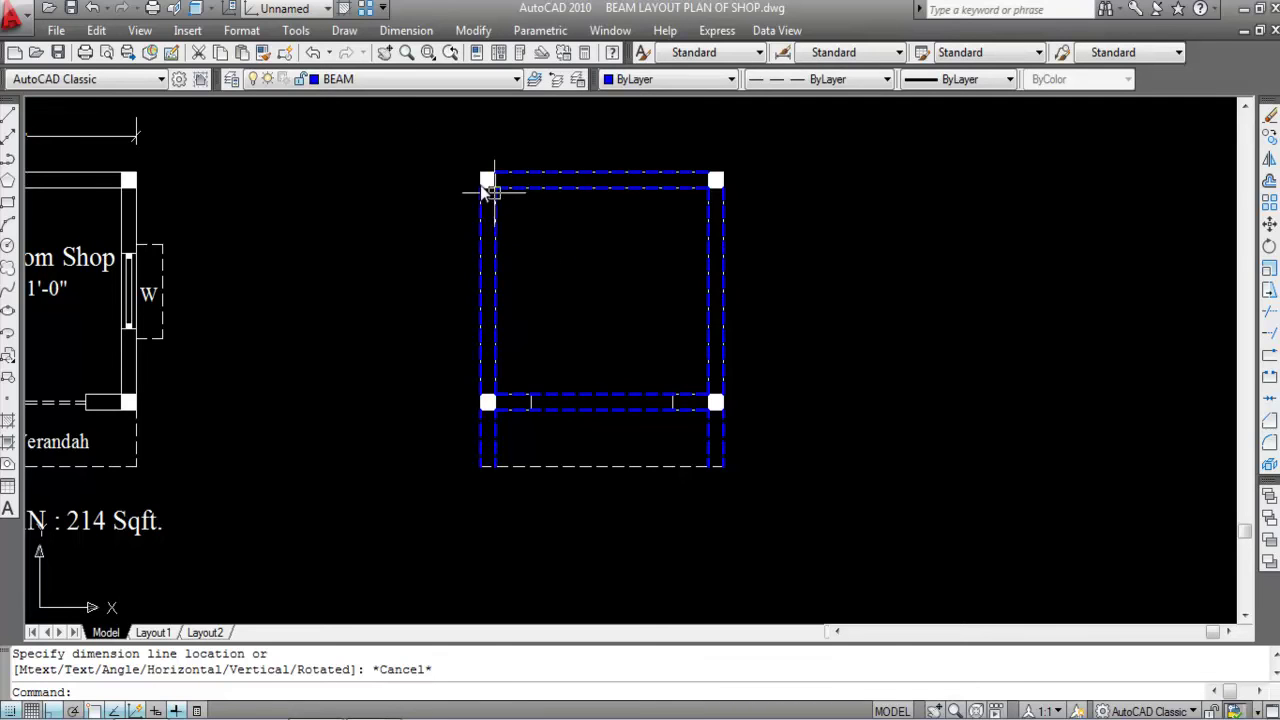
- Make BEAM NO the current layer
{"action": "left_click", "coordinate": [361, 80]}
{"action": "left_click", "coordinate": [364, 130]}
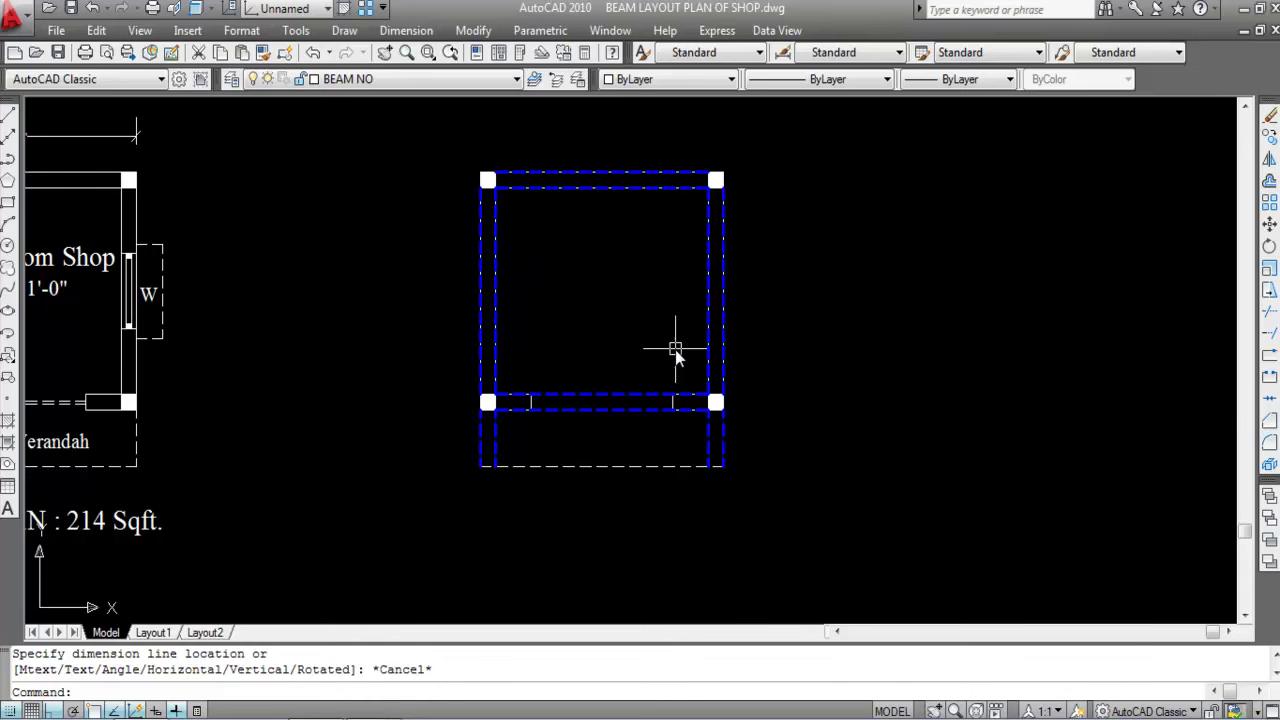
{"action": "scroll", "coordinate": [674, 346], "scroll_direction": "down", "scroll_amount": 2}
{"action": "scroll", "coordinate": [627, 280], "scroll_direction": "up", "scroll_amount": 2}
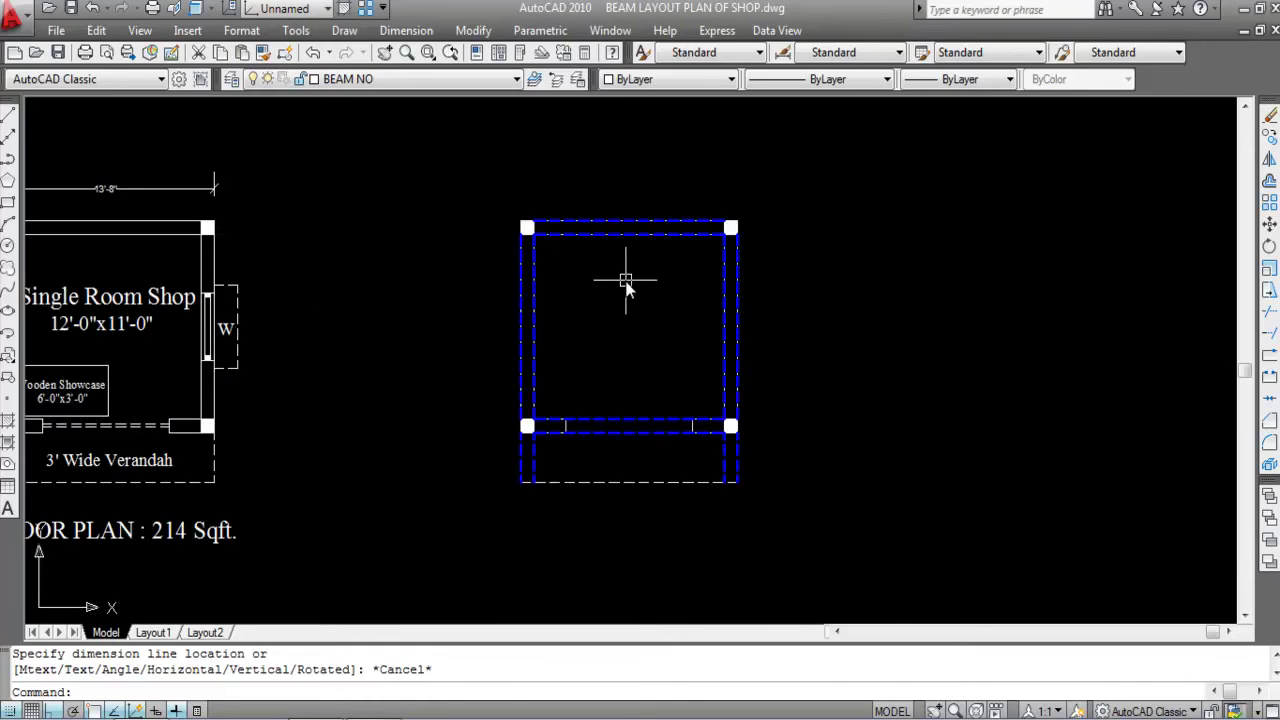
{"action": "key", "text": "Escape"}
{"action": "key", "text": "Escape"}
{"action": "scroll", "coordinate": [641, 290], "scroll_direction": "down", "scroll_amount": 1}
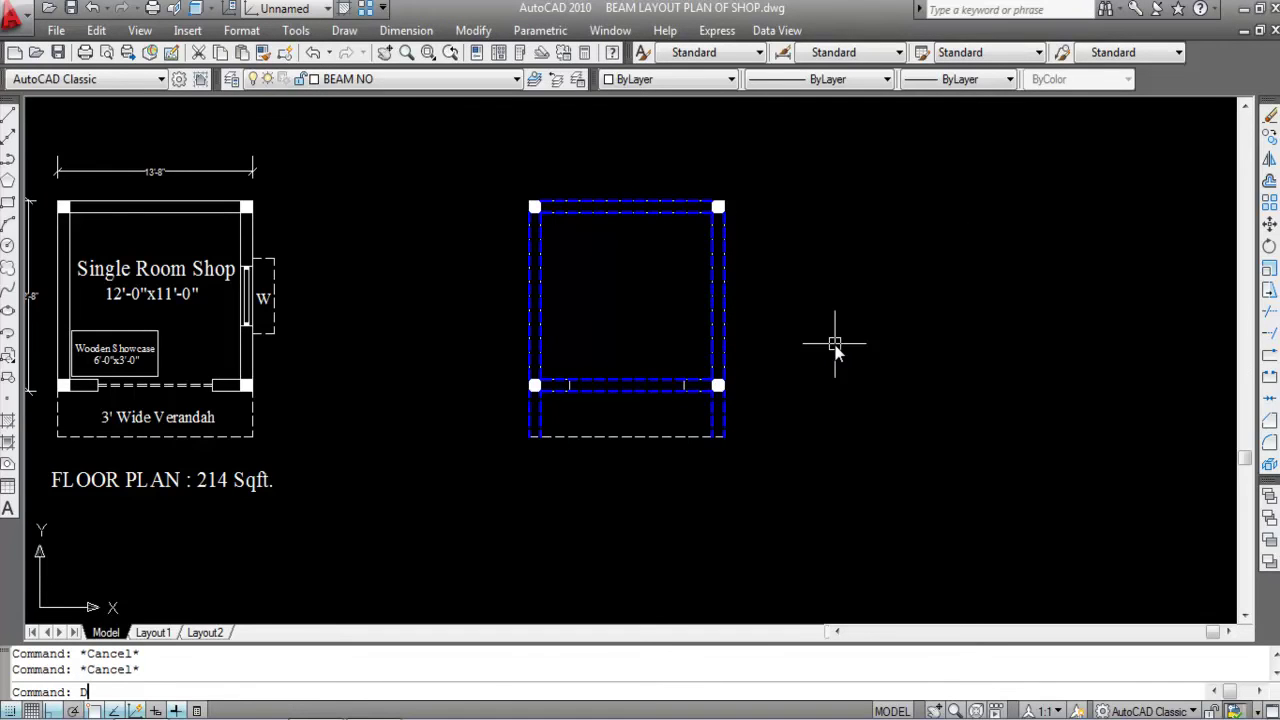
- Add the single-line text B1-10"X06" inside the room below the rear beam, with height 10 and rotation 0
{"action": "key", "text": "Return"}
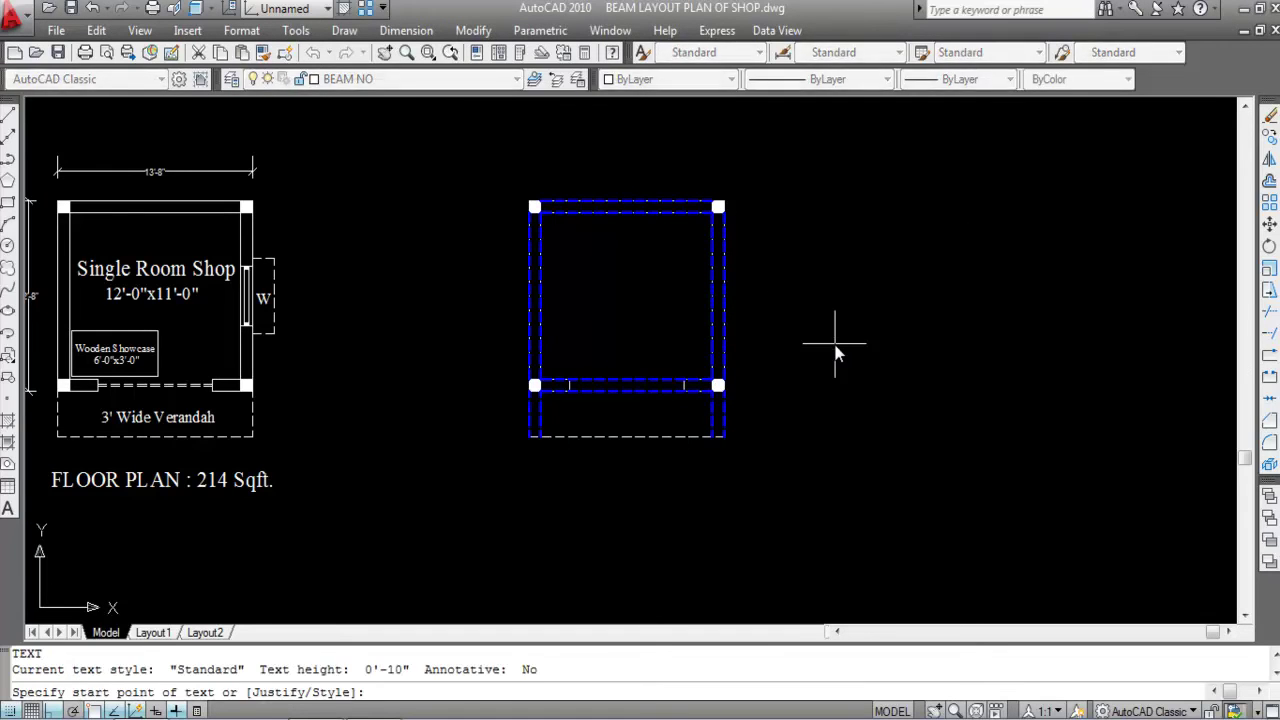
{"action": "left_click", "coordinate": [596, 252]}
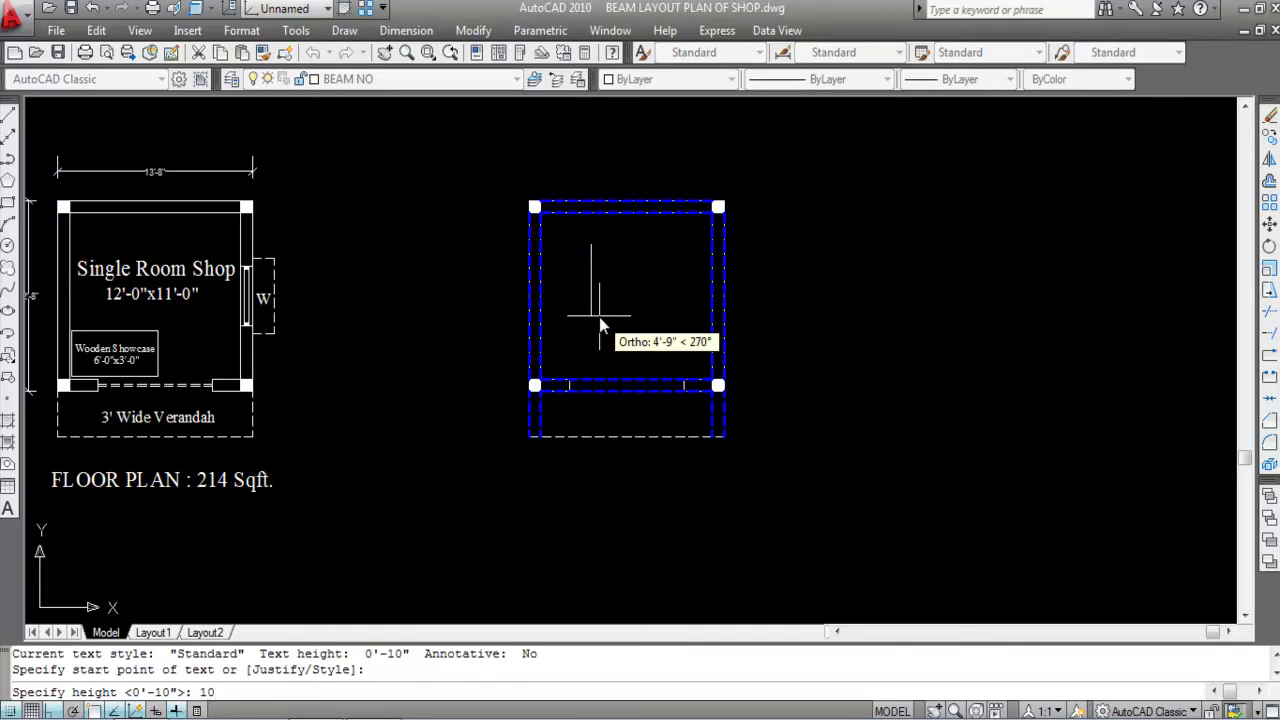
{"action": "type", "text": "10"}
{"action": "key", "text": "Return"}
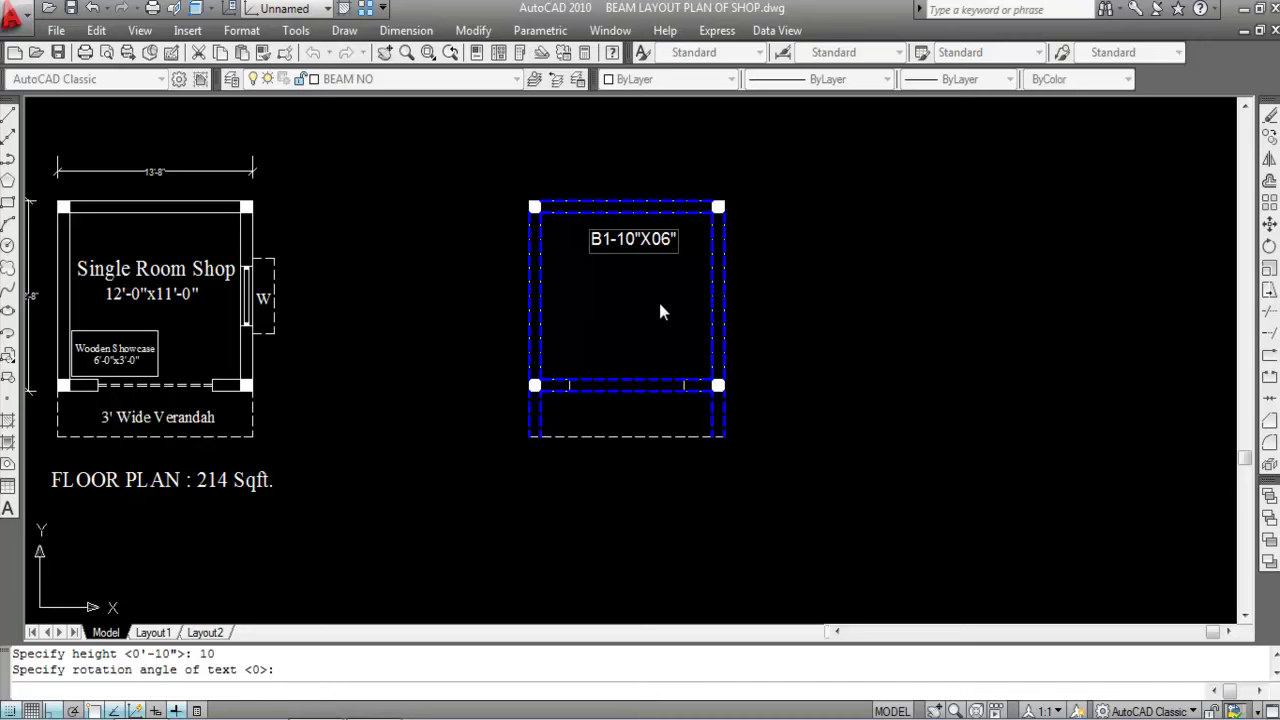
{"action": "key", "text": "Return"}
{"action": "scroll", "coordinate": [677, 252], "scroll_direction": "up", "scroll_amount": 3}
{"action": "scroll", "coordinate": [571, 470], "scroll_direction": "down", "scroll_amount": 1}
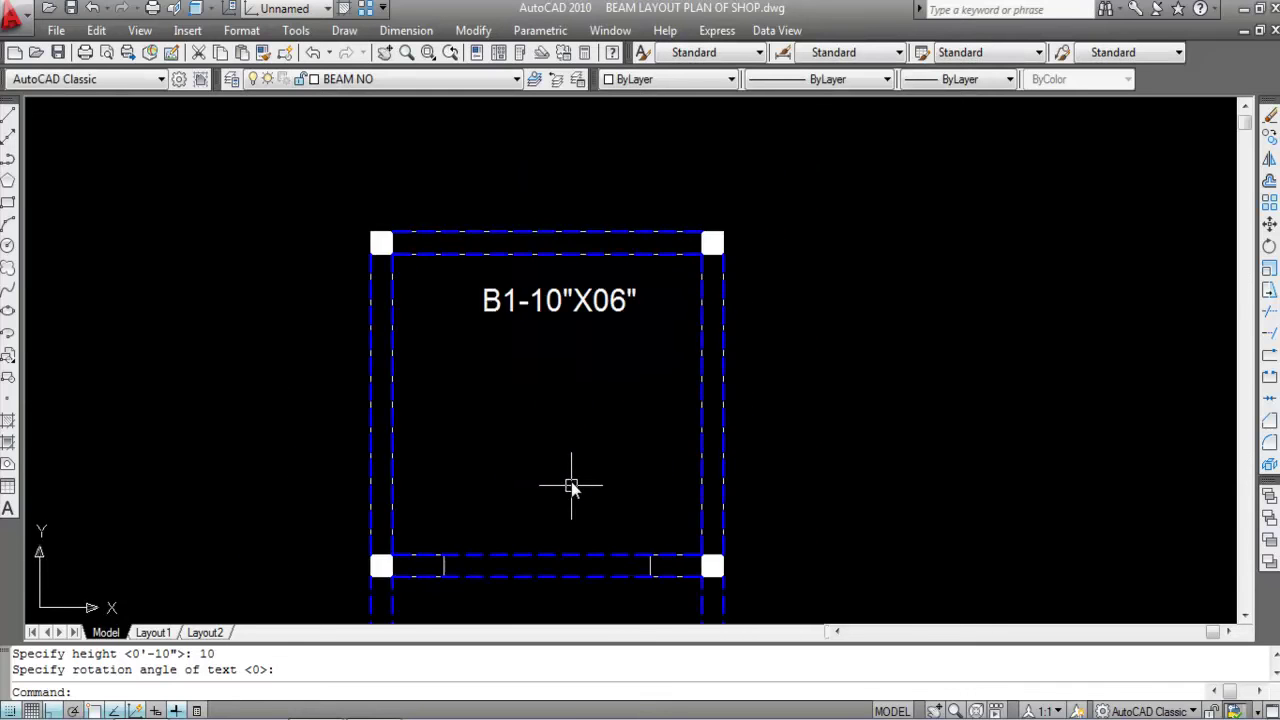
{"action": "scroll", "coordinate": [557, 262], "scroll_direction": "up", "scroll_amount": 1}
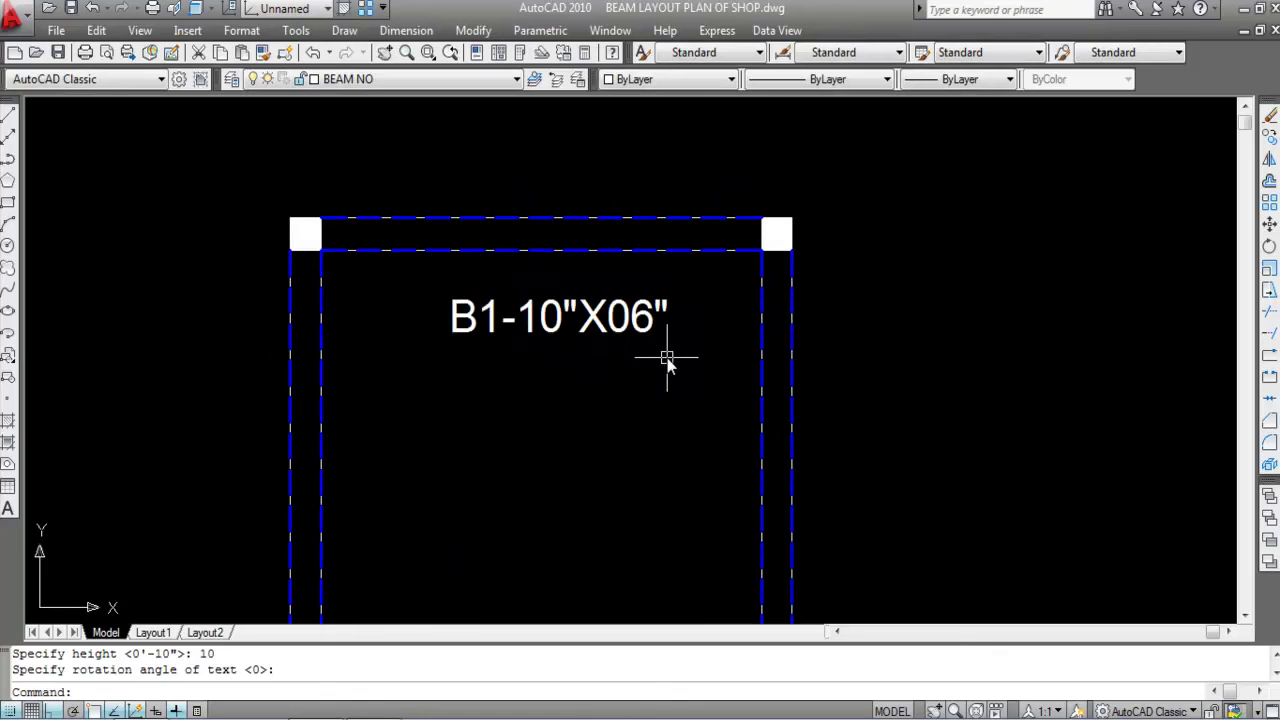
- Turn Ortho off and move the B1-10"X06" label closer to the rear beam, roughly centred between the columns
{"action": "scroll", "coordinate": [600, 271], "scroll_direction": "down", "scroll_amount": 1}
{"action": "left_click", "coordinate": [603, 299]}
{"action": "type", "text": "M"}
{"action": "key", "text": "Return"}
{"action": "scroll", "coordinate": [603, 299], "scroll_direction": "up", "scroll_amount": 2}
{"action": "left_click", "coordinate": [585, 302]}
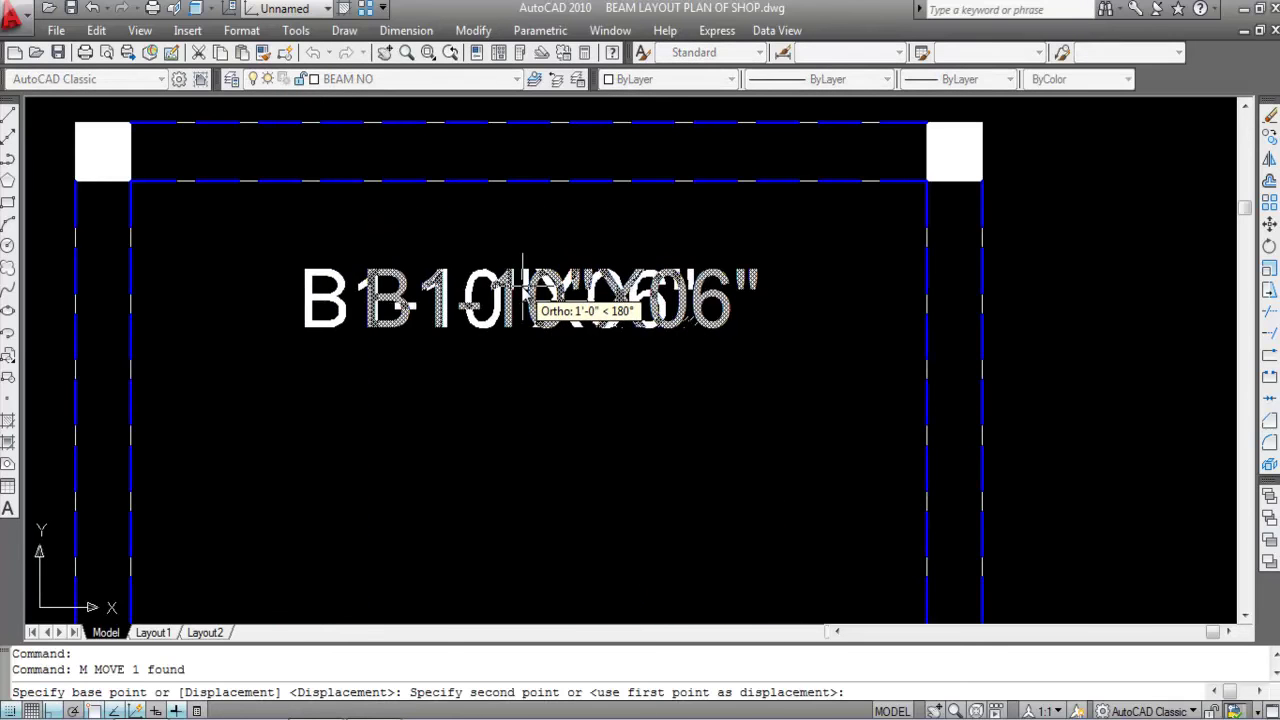
{"action": "key", "text": "F8"}
{"action": "left_click", "coordinate": [713, 292]}
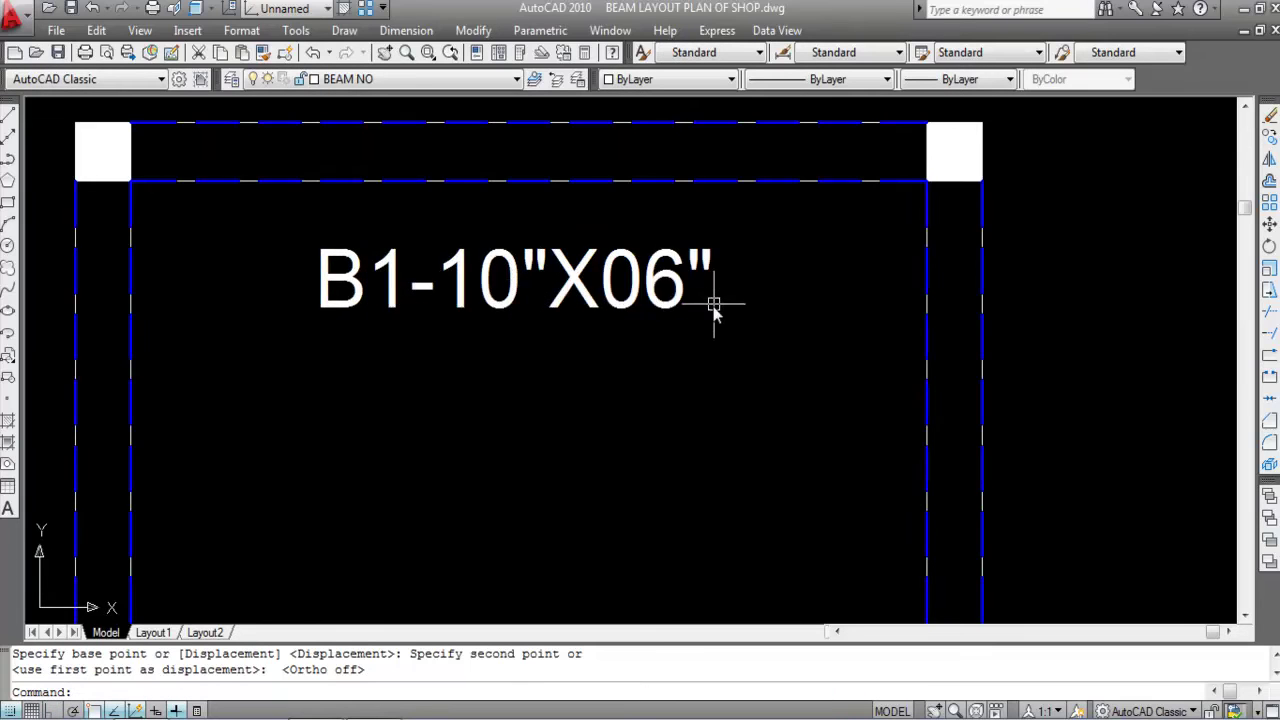
{"action": "scroll", "coordinate": [737, 388], "scroll_direction": "down", "scroll_amount": 2}
{"action": "scroll", "coordinate": [619, 245], "scroll_direction": "up", "scroll_amount": 1}
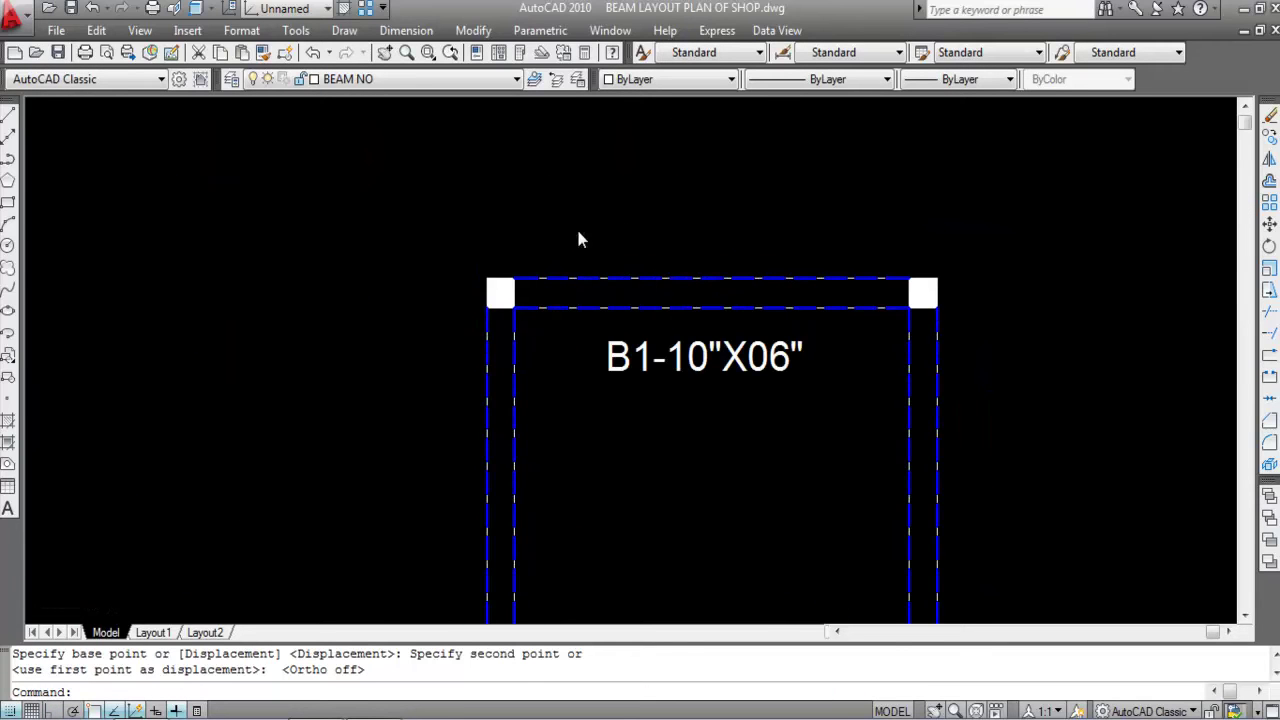
{"action": "scroll", "coordinate": [577, 230], "scroll_direction": "down", "scroll_amount": 1}
- Switch to SECTIONAL ELEVATION OF SHOP.dwg and measure the width of the beam under the roof slab above the left wall
{"action": "left_click", "coordinate": [610, 30]}
{"action": "left_click", "coordinate": [657, 254]}
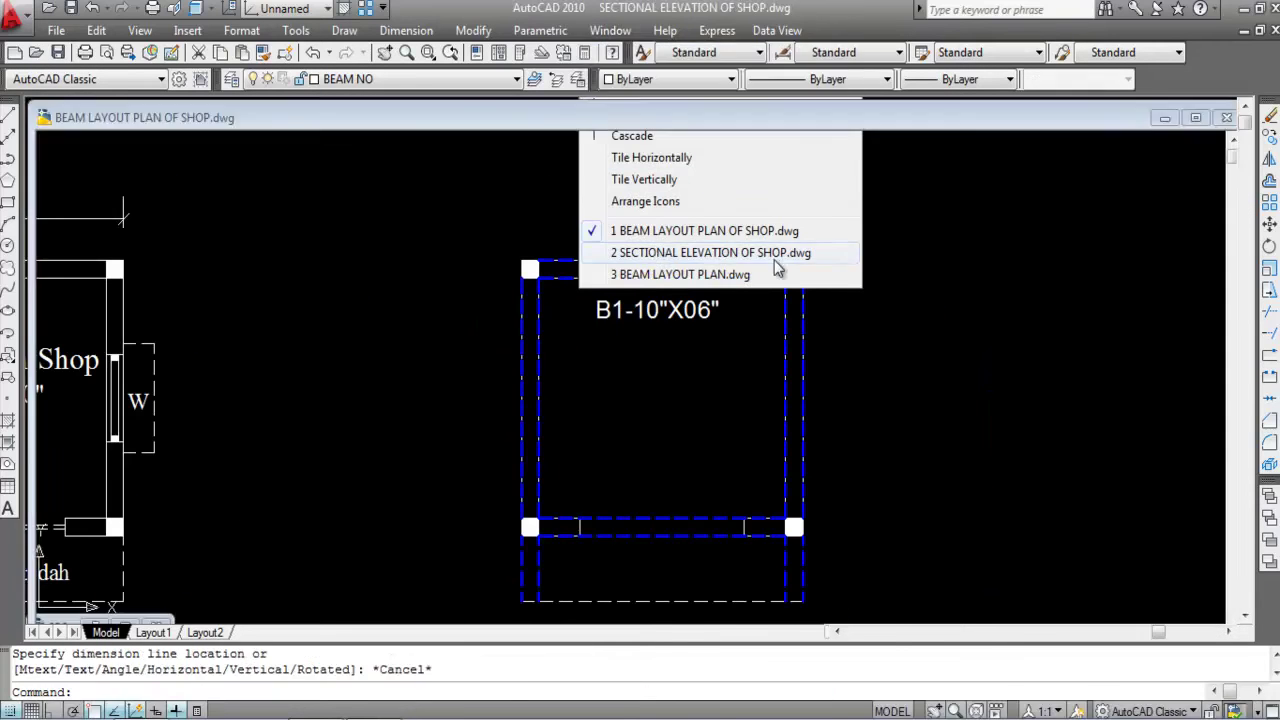
{"action": "scroll", "coordinate": [403, 164], "scroll_direction": "up", "scroll_amount": 2}
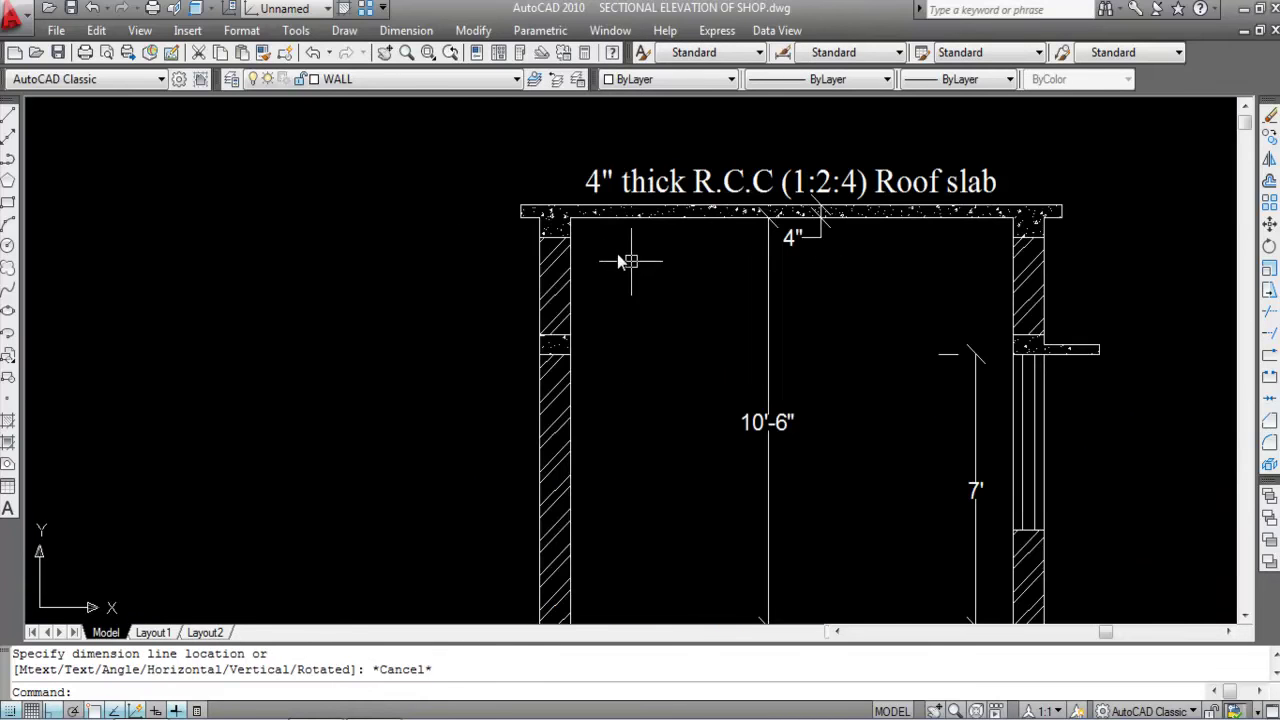
{"action": "left_click", "coordinate": [406, 30]}
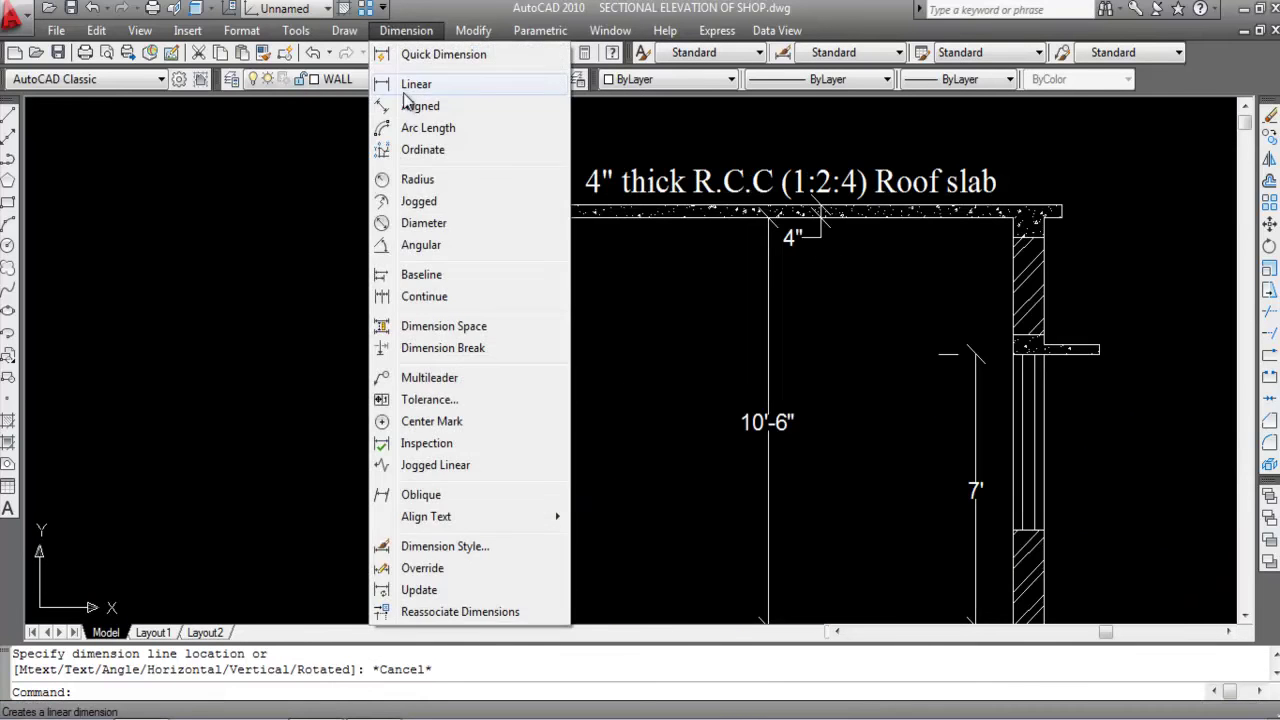
{"action": "left_click", "coordinate": [389, 88]}
{"action": "scroll", "coordinate": [566, 249], "scroll_direction": "up", "scroll_amount": 3}
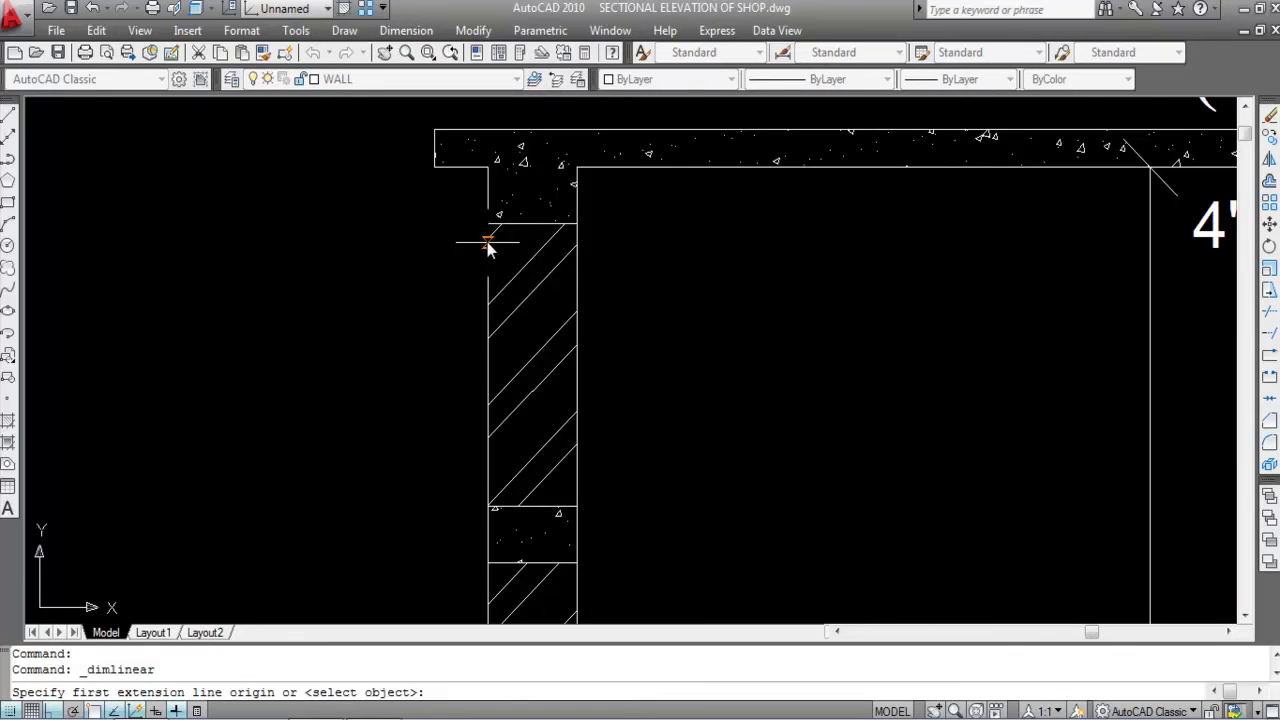
{"action": "left_click", "coordinate": [487, 225]}
{"action": "left_click", "coordinate": [577, 224]}
{"action": "scroll", "coordinate": [572, 260], "scroll_direction": "up", "scroll_amount": 2}
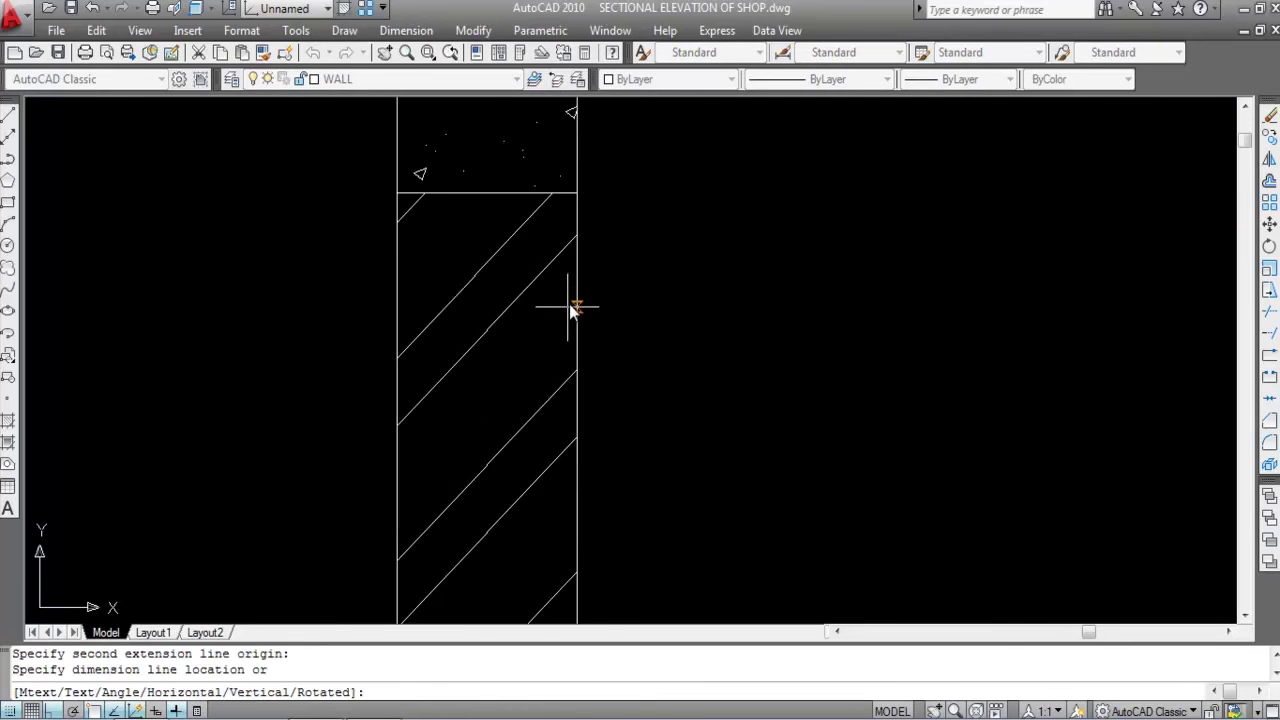
{"action": "scroll", "coordinate": [569, 290], "scroll_direction": "down", "scroll_amount": 1}
{"action": "key", "text": "Escape"}
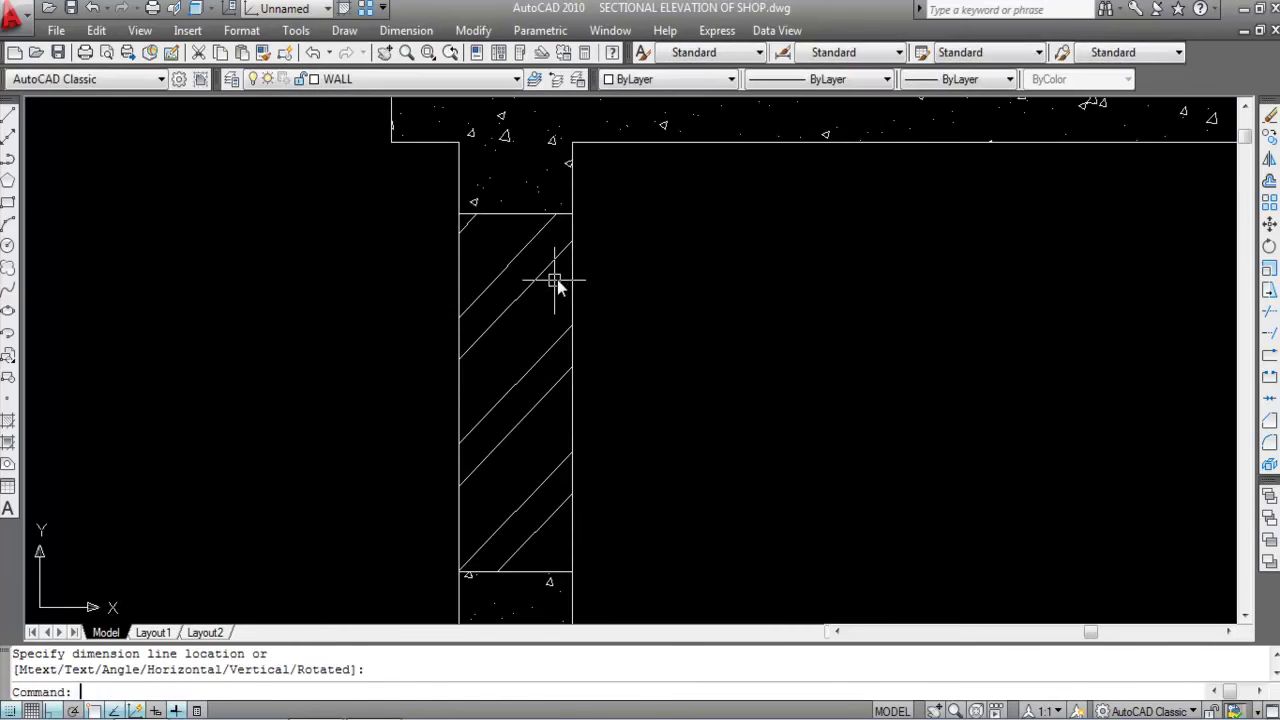
- Measure the left roof beam's depth from the slab's underside to the top of the brick wall
{"action": "key", "text": "Return"}
{"action": "scroll", "coordinate": [497, 186], "scroll_direction": "down", "scroll_amount": 1}
{"action": "scroll", "coordinate": [519, 234], "scroll_direction": "up", "scroll_amount": 2}
{"action": "left_click", "coordinate": [511, 217]}
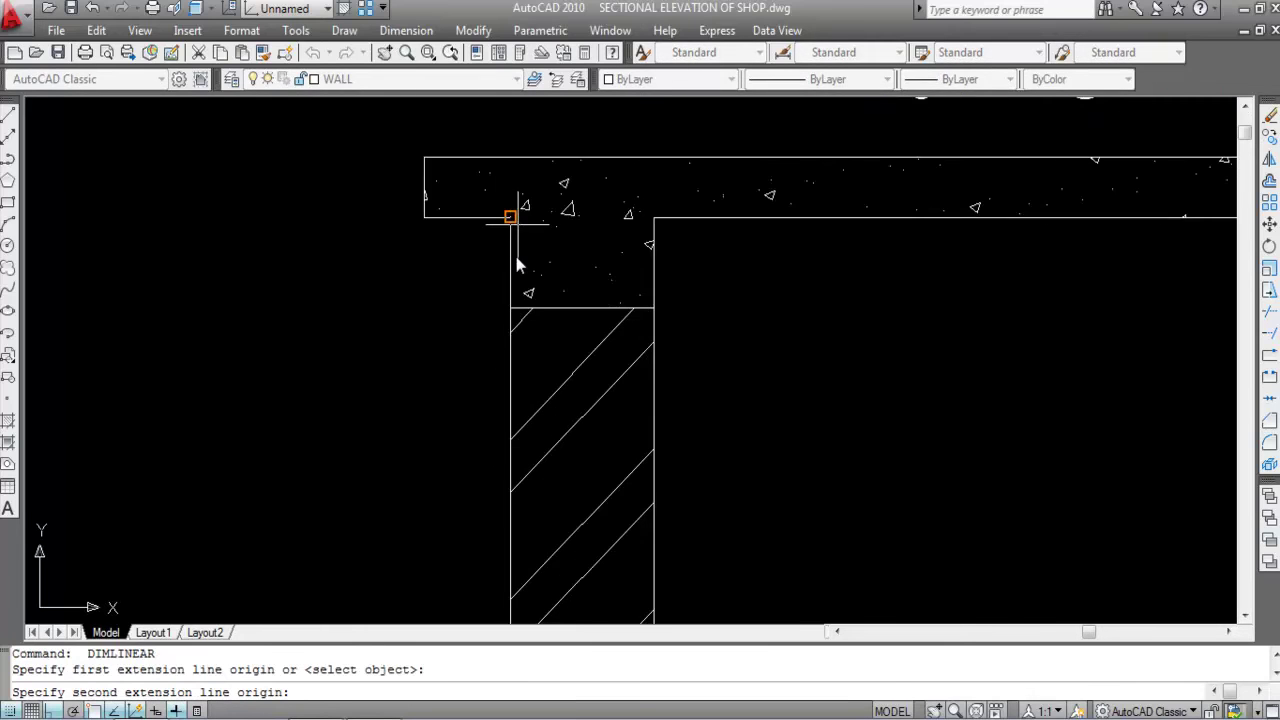
{"action": "left_click", "coordinate": [512, 309]}
{"action": "scroll", "coordinate": [460, 277], "scroll_direction": "up", "scroll_amount": 1}
{"action": "scroll", "coordinate": [475, 315], "scroll_direction": "down", "scroll_amount": 3}
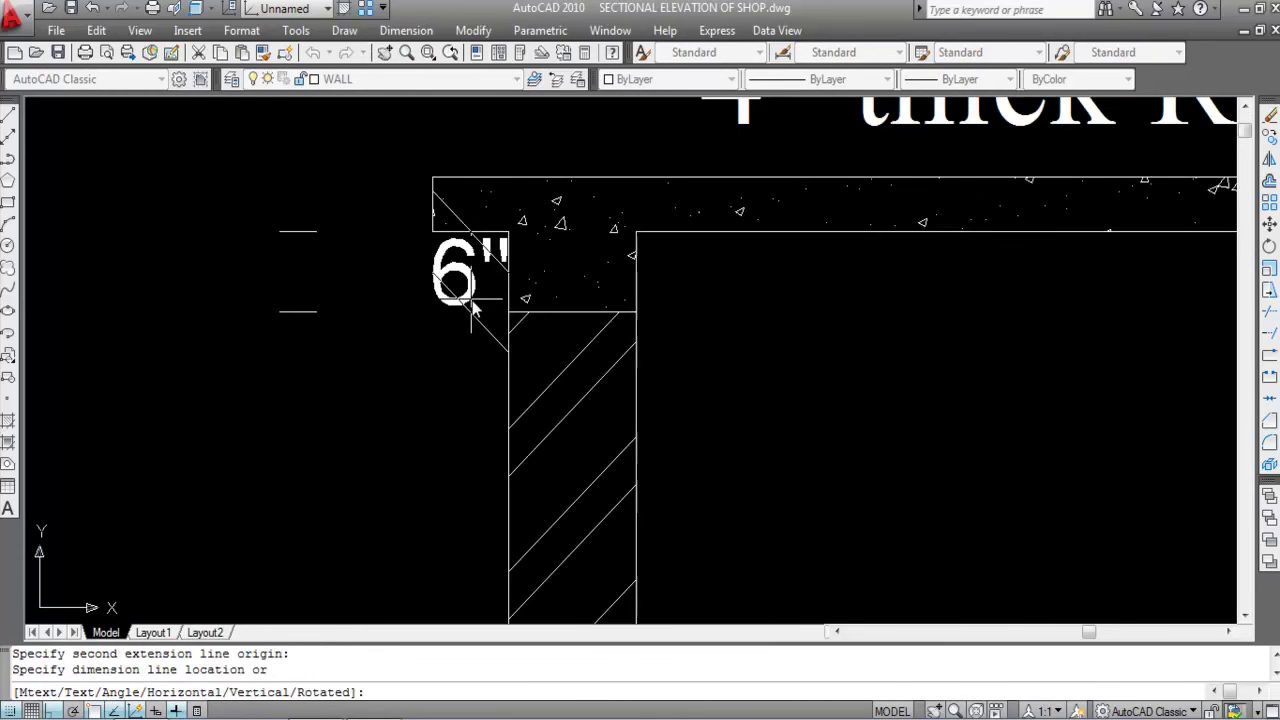
{"action": "key", "text": "Escape"}
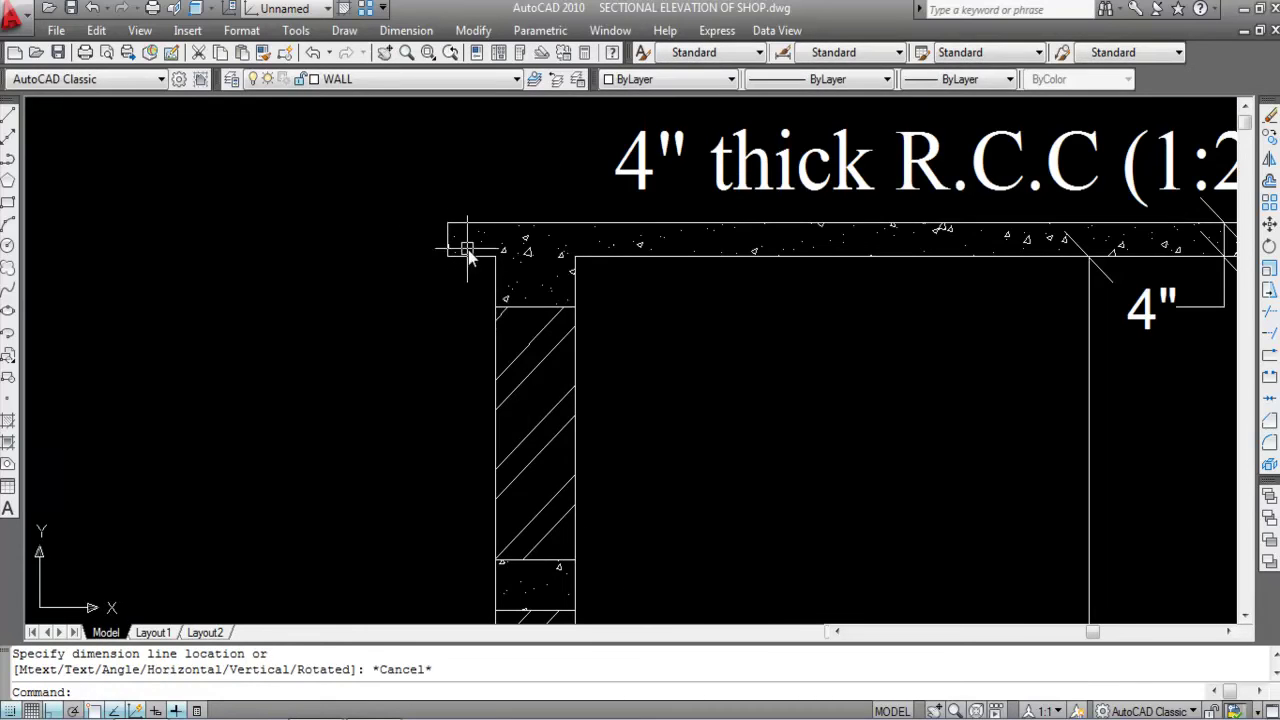
- Measure the left roof beam's width in the other section, the one with the 4' wide opening
{"action": "scroll", "coordinate": [531, 103], "scroll_direction": "down", "scroll_amount": 6}
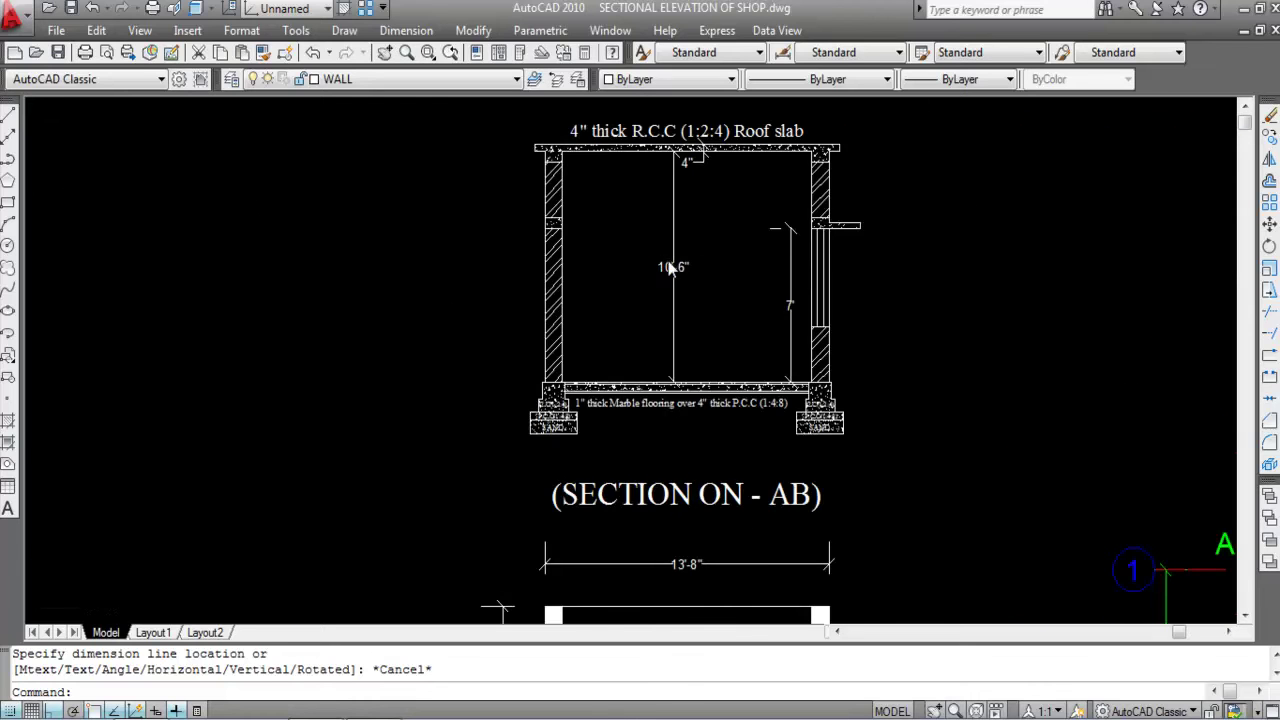
{"action": "scroll", "coordinate": [284, 252], "scroll_direction": "up", "scroll_amount": 6}
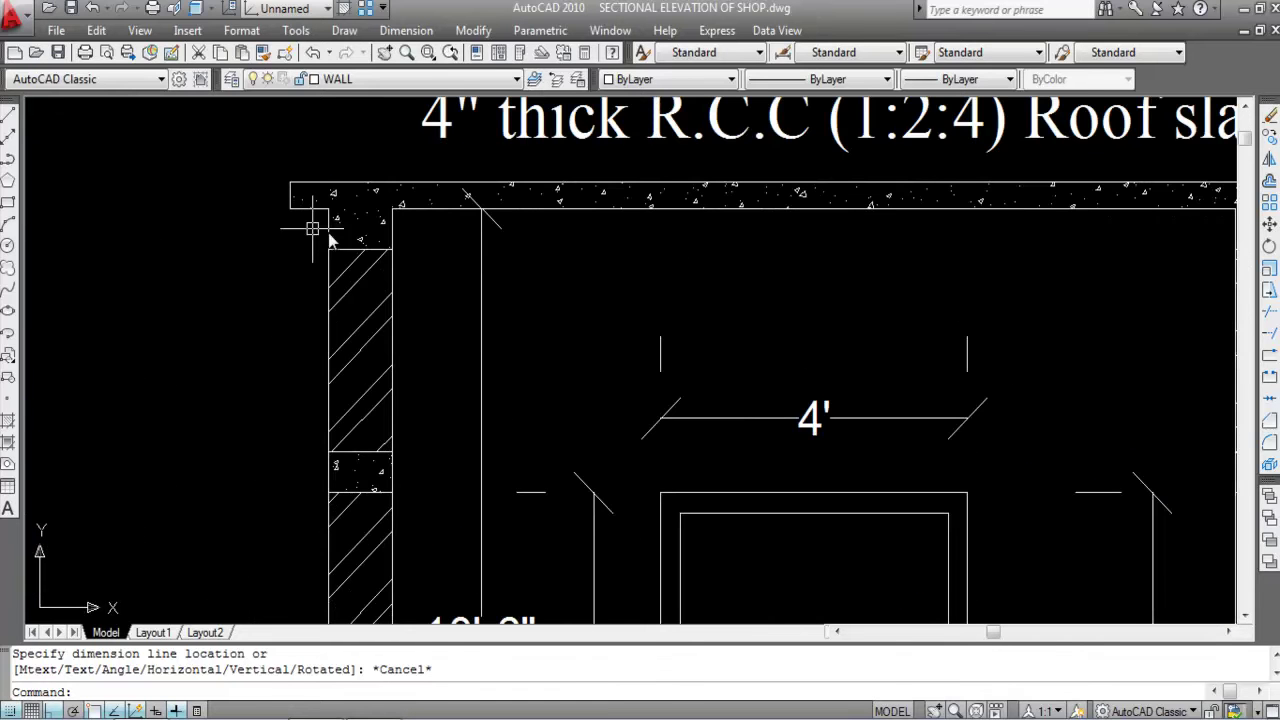
{"action": "key", "text": "Return"}
{"action": "left_click", "coordinate": [330, 250]}
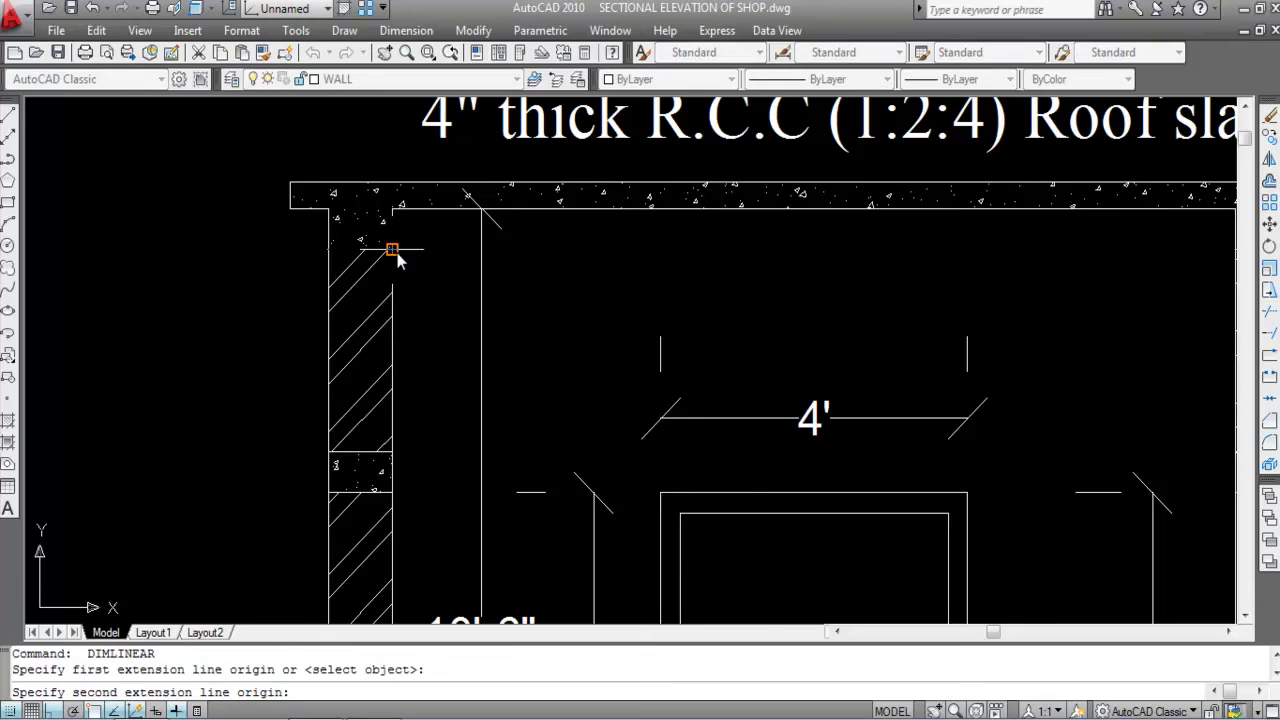
{"action": "left_click", "coordinate": [390, 251]}
{"action": "scroll", "coordinate": [402, 289], "scroll_direction": "up", "scroll_amount": 1}
{"action": "key", "text": "Escape"}
- Measure the left roof beam's depth from the slab's underside to the brick wall in the section with the 4' wide opening
{"action": "key", "text": "Return"}
{"action": "left_click", "coordinate": [389, 175]}
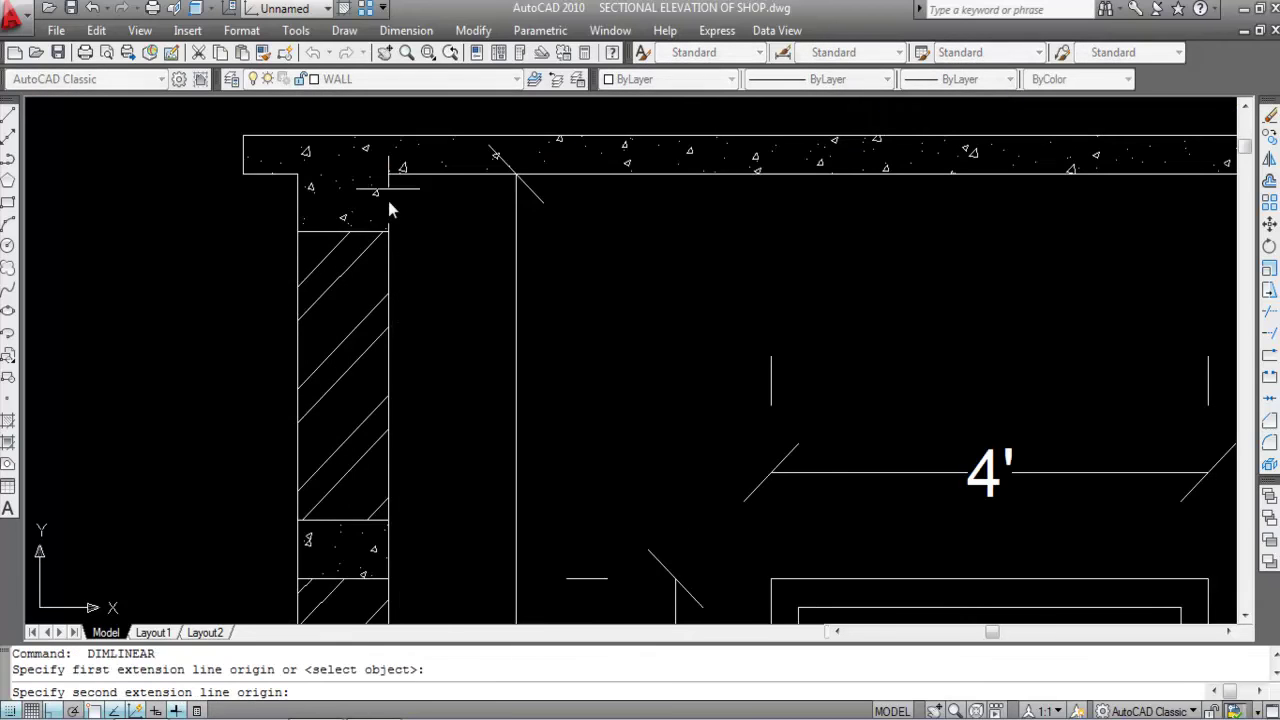
{"action": "left_click", "coordinate": [389, 233]}
{"action": "scroll", "coordinate": [416, 236], "scroll_direction": "up", "scroll_amount": 1}
{"action": "scroll", "coordinate": [420, 240], "scroll_direction": "down", "scroll_amount": 3}
{"action": "key", "text": "Escape"}
{"action": "scroll", "coordinate": [433, 240], "scroll_direction": "down", "scroll_amount": 2}
- Switch to BEAM LAYOUT PLAN OF SHOP.dwg and measure the width of the rear beam
{"action": "left_click", "coordinate": [618, 29]}
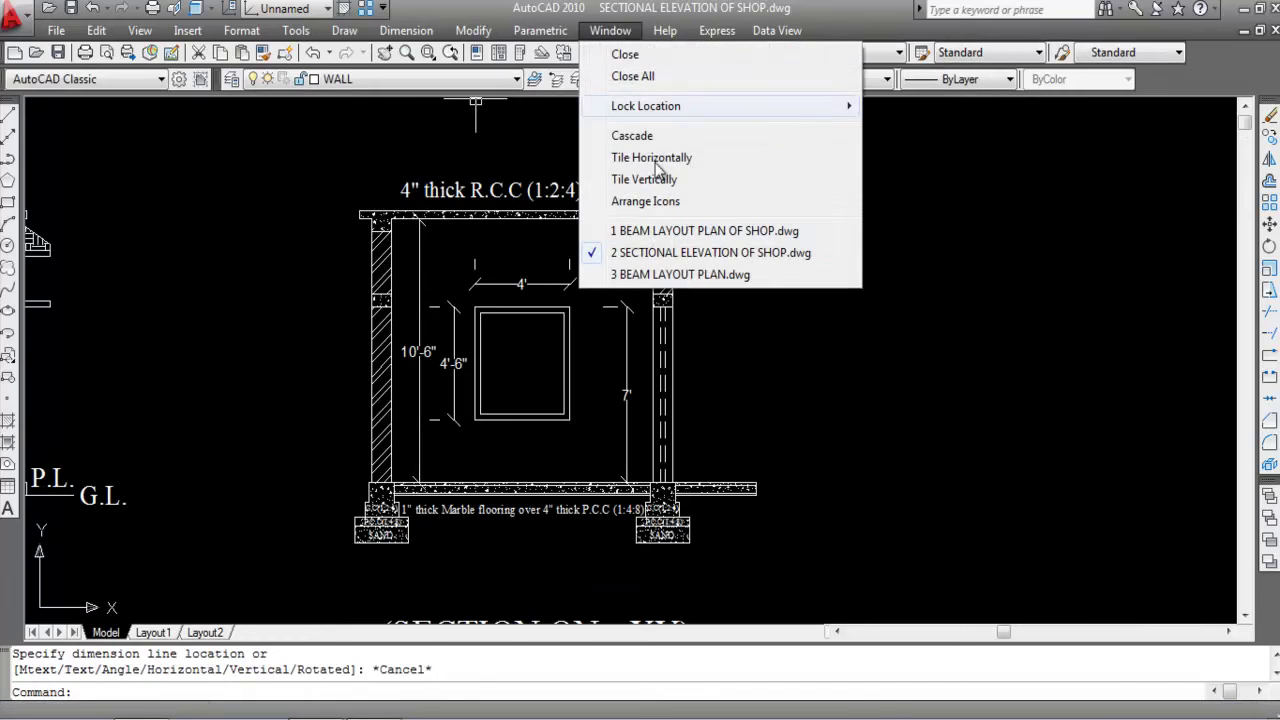
{"action": "left_click", "coordinate": [662, 228]}
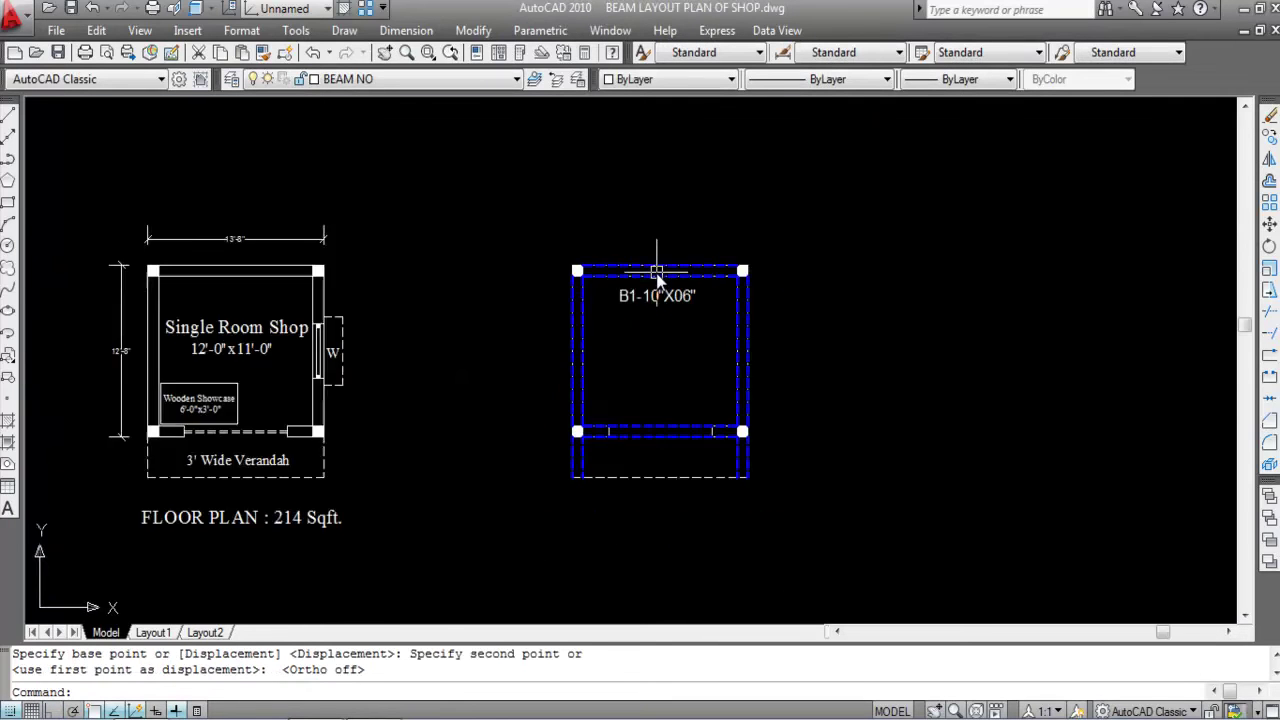
{"action": "key", "text": "Return"}
{"action": "scroll", "coordinate": [634, 271], "scroll_direction": "up", "scroll_amount": 4}
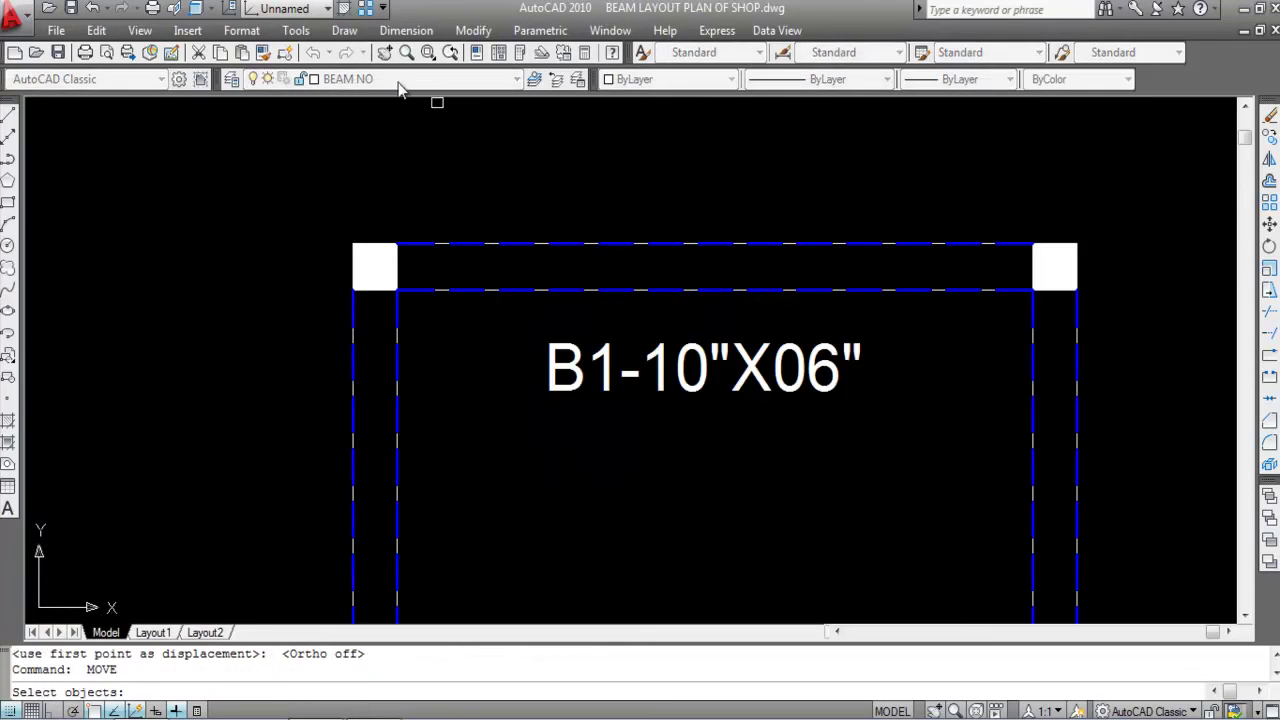
{"action": "left_click", "coordinate": [406, 30]}
{"action": "left_click", "coordinate": [428, 83]}
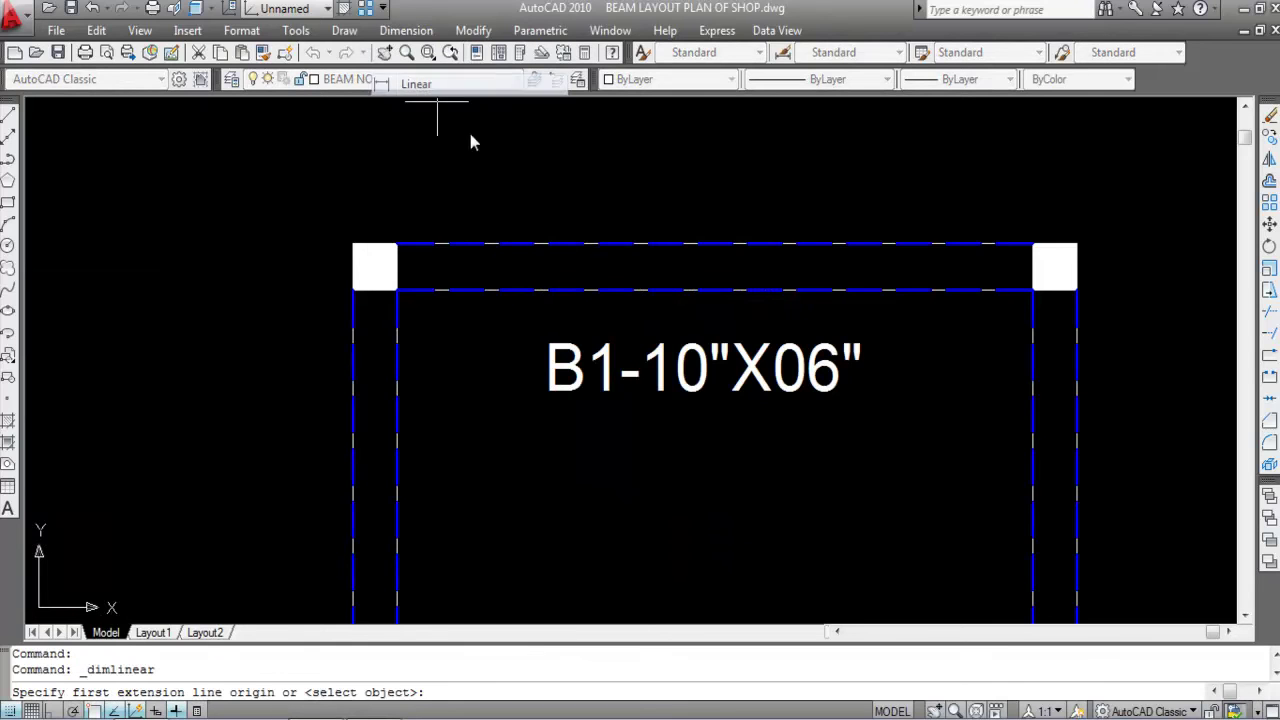
{"action": "left_click", "coordinate": [601, 244]}
{"action": "left_click", "coordinate": [620, 289]}
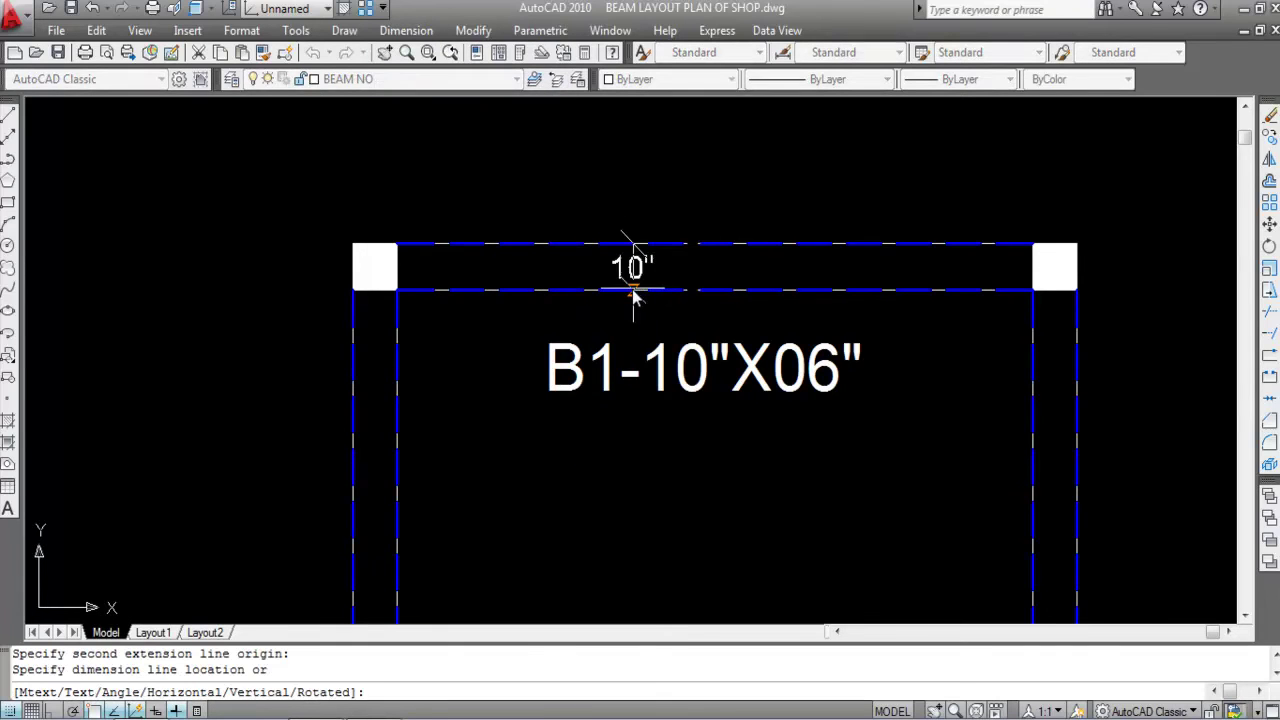
{"action": "key", "text": "Escape"}
{"action": "scroll", "coordinate": [654, 220], "scroll_direction": "down", "scroll_amount": 4}
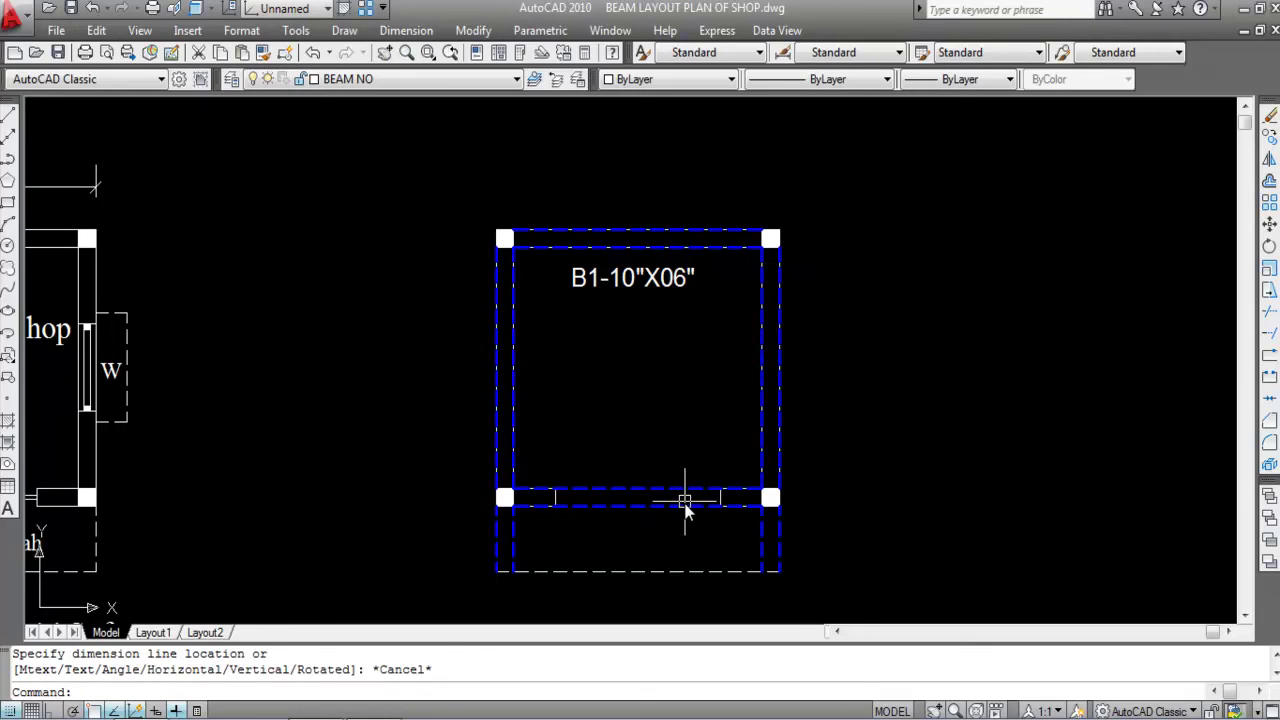
- Copy the B1-10"X06" label straight down with Ortho on, placing it just inside the front beam between the columns
{"action": "left_click", "coordinate": [619, 281]}
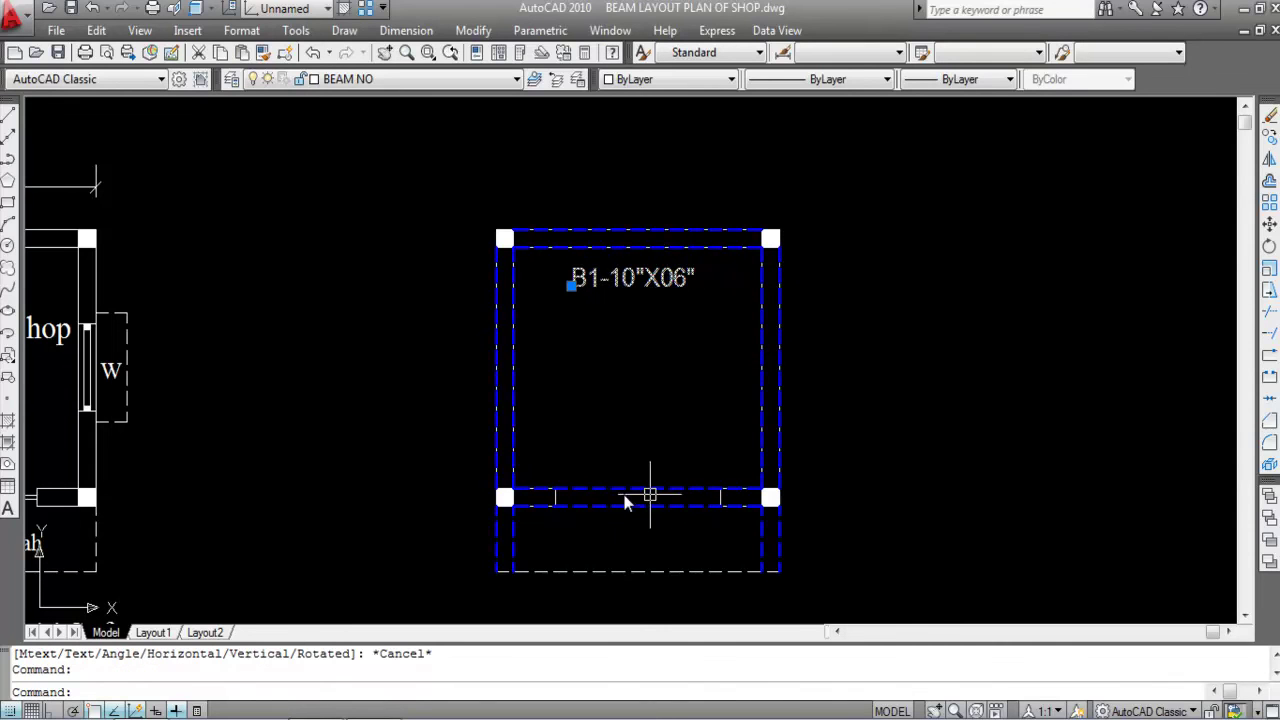
{"action": "type", "text": "CO"}
{"action": "key", "text": "Return"}
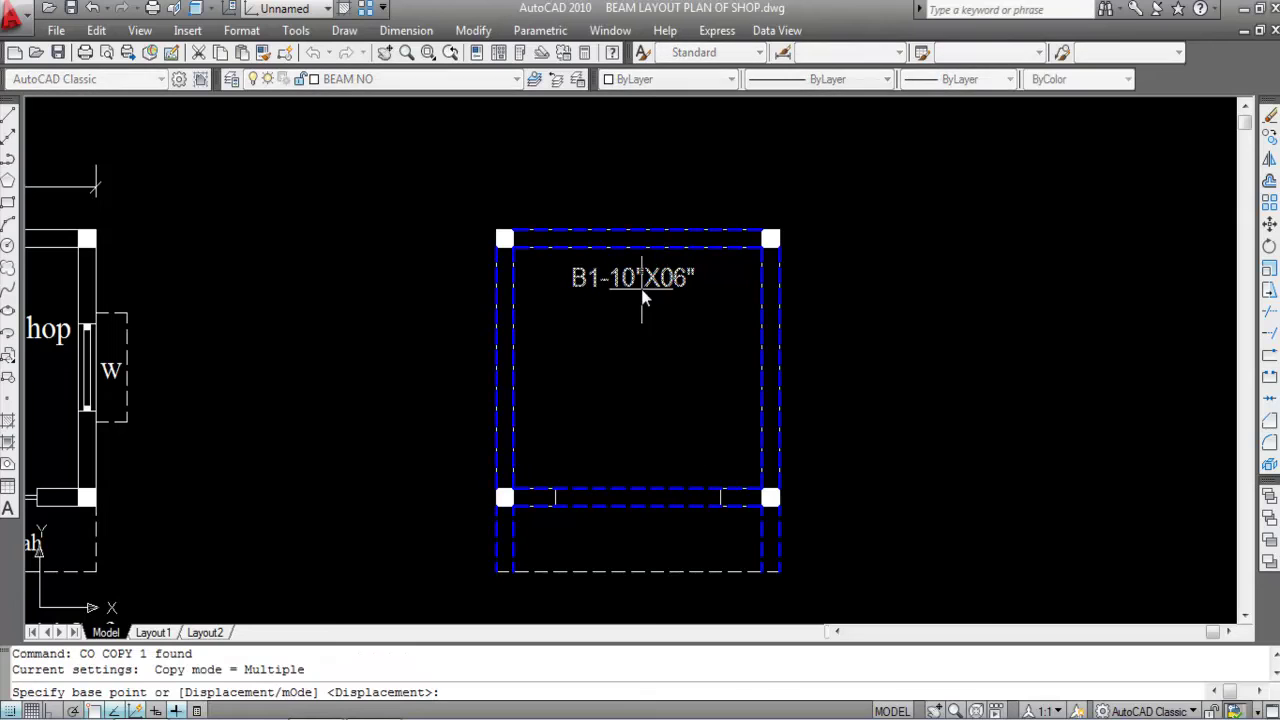
{"action": "left_click", "coordinate": [641, 288]}
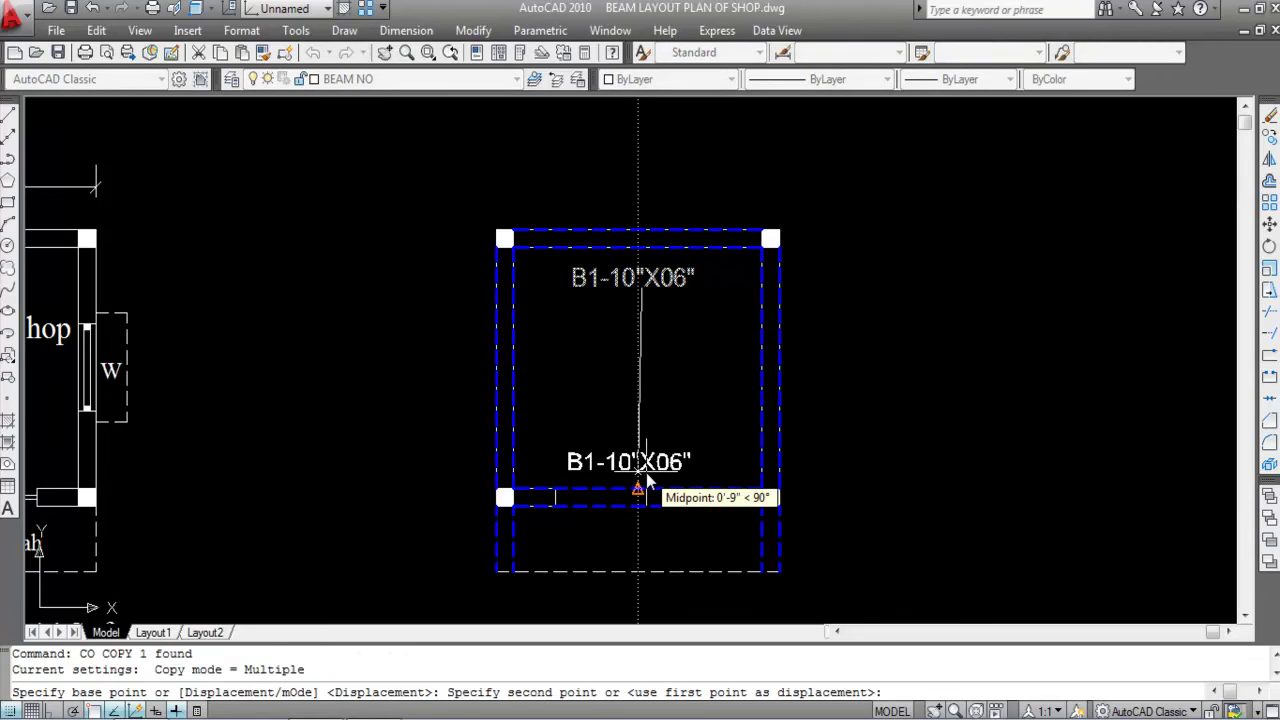
{"action": "key", "text": "F8"}
{"action": "scroll", "coordinate": [645, 485], "scroll_direction": "up", "scroll_amount": 3}
{"action": "left_click", "coordinate": [641, 505]}
{"action": "key", "text": "Escape"}
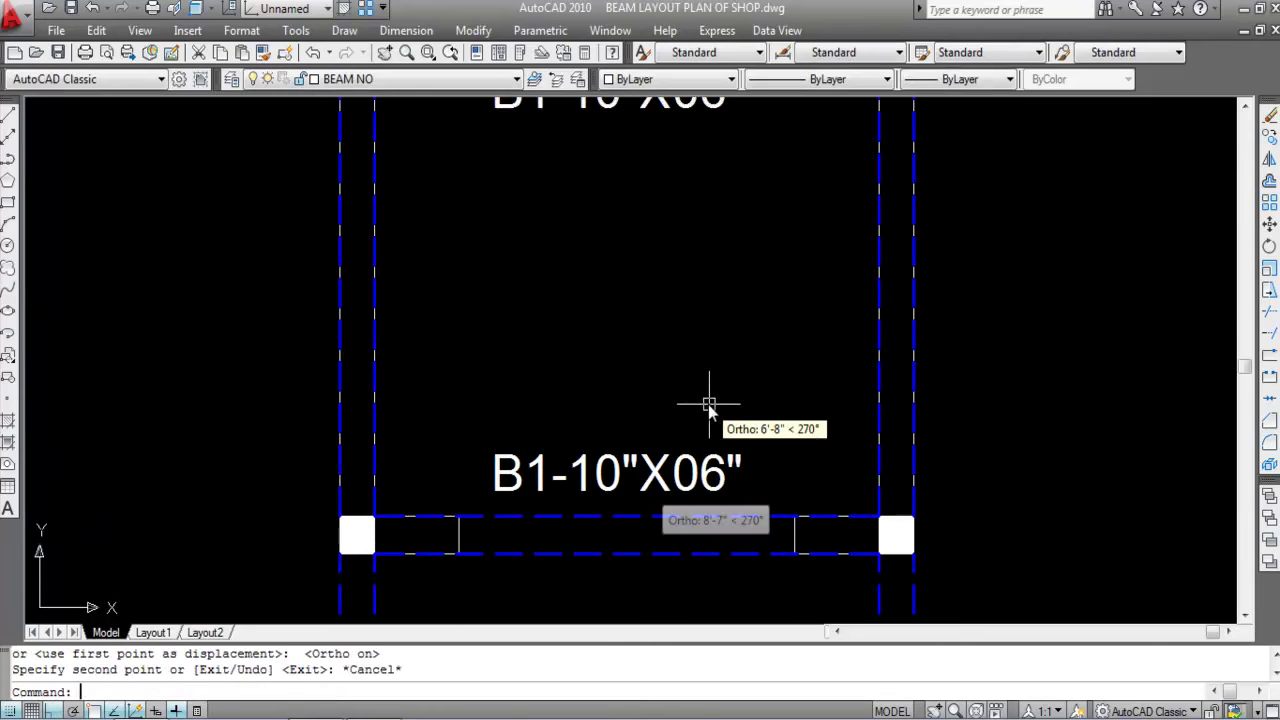
{"action": "scroll", "coordinate": [767, 428], "scroll_direction": "down", "scroll_amount": 5}
- Copy the rear B1-10"X06" label about 5'-0" straight down into the middle of the room
{"action": "scroll", "coordinate": [691, 382], "scroll_direction": "up", "scroll_amount": 3}
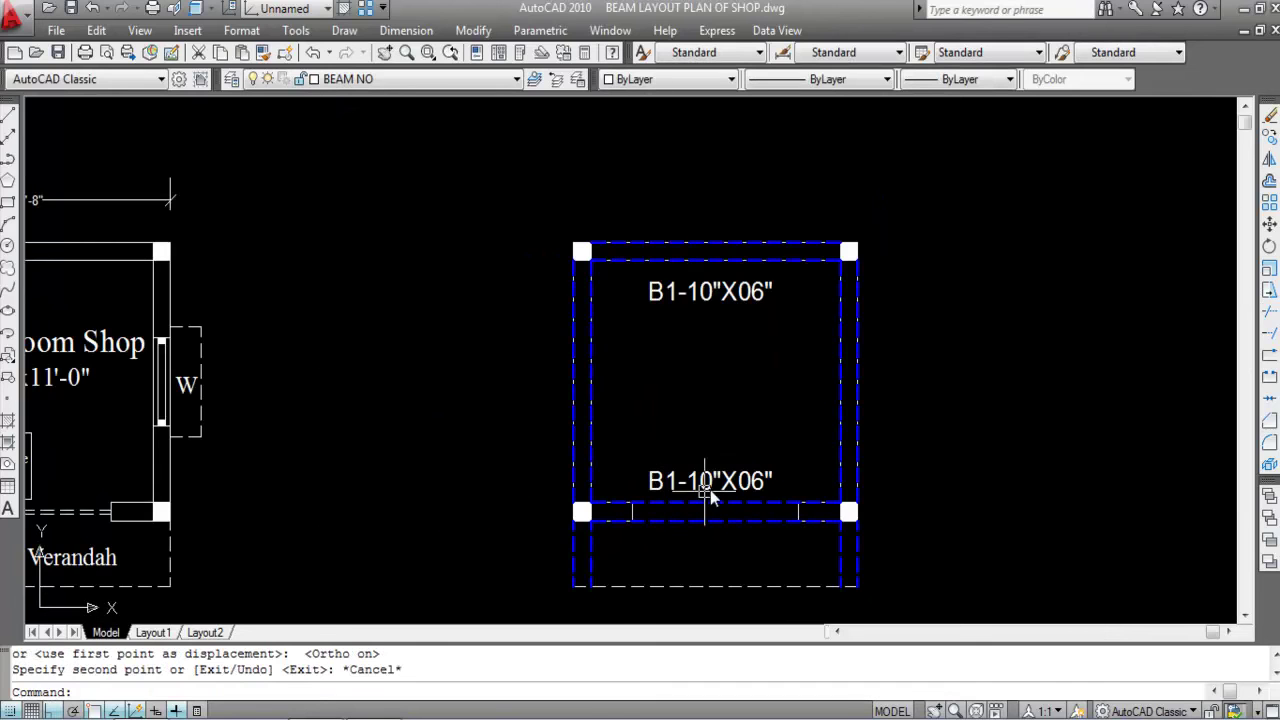
{"action": "left_click", "coordinate": [693, 293]}
{"action": "type", "text": "CO"}
{"action": "key", "text": "Return"}
{"action": "left_click", "coordinate": [693, 292]}
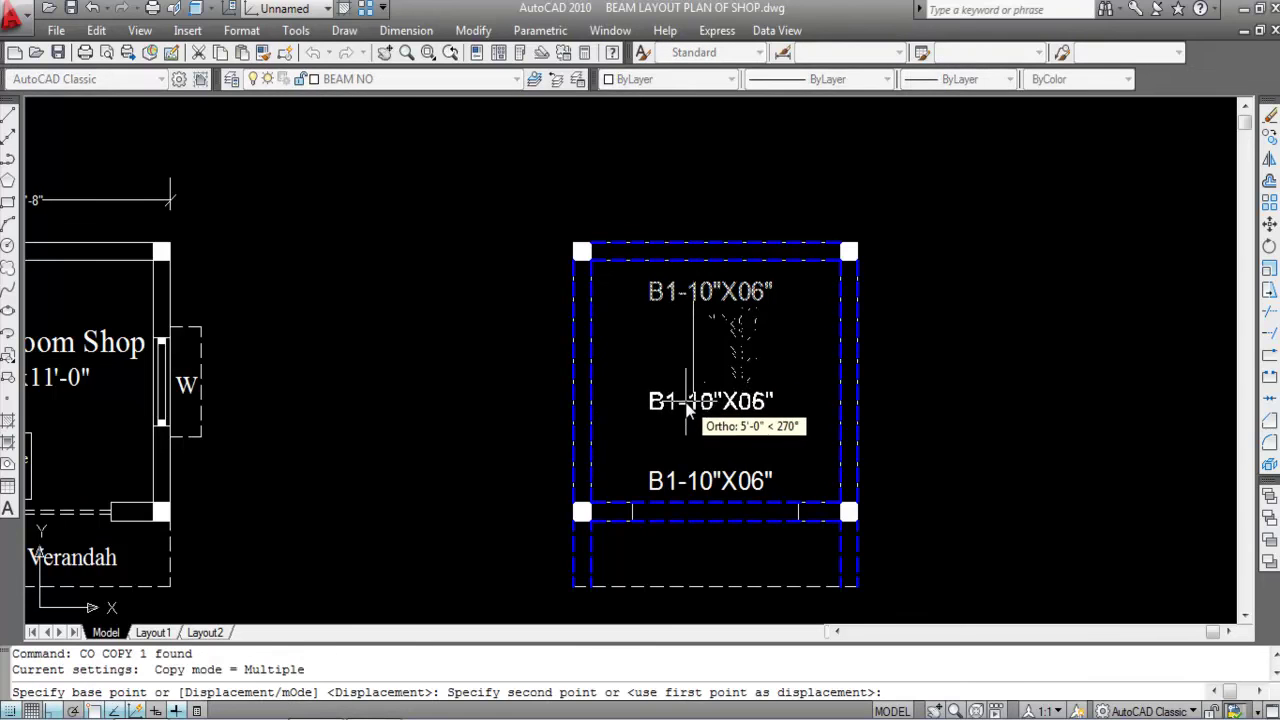
{"action": "left_click", "coordinate": [688, 403]}
{"action": "key", "text": "Escape"}
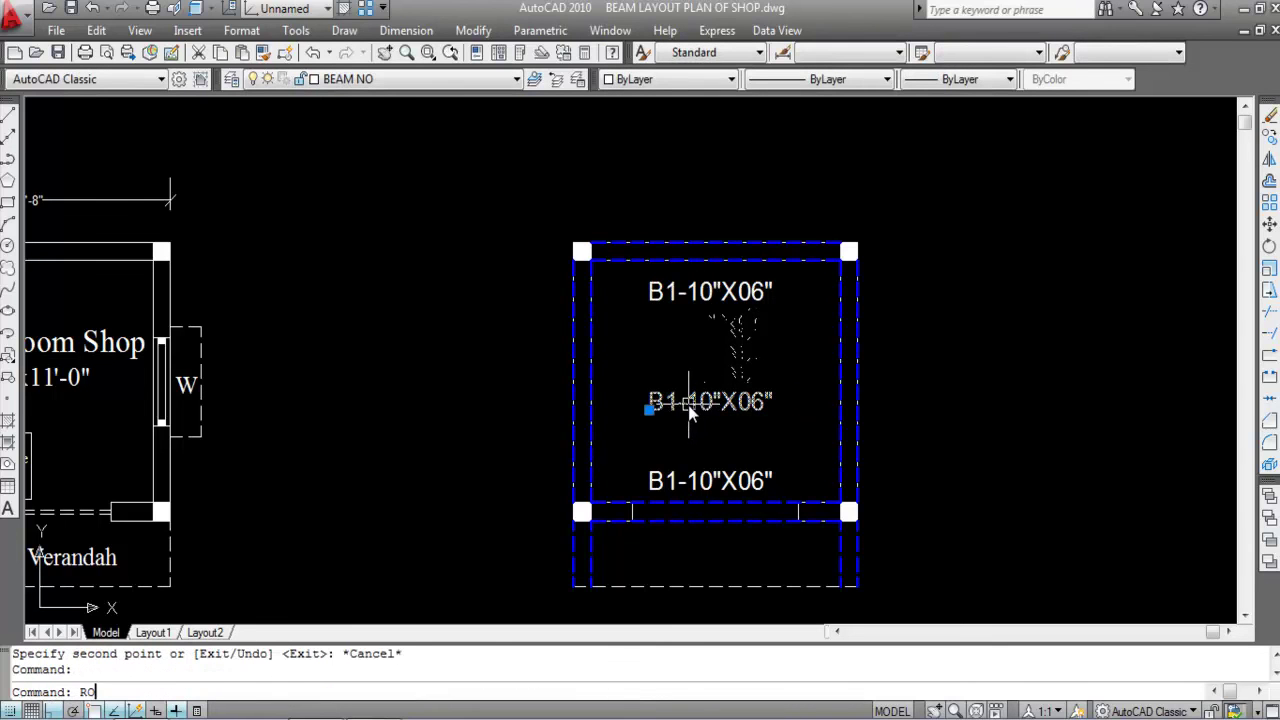
- Rotate the middle B1-10"X06" label 90 degrees counterclockwise so it reads vertically
{"action": "type", "text": "R"}
{"action": "key", "text": "Return"}
{"action": "key", "text": "Escape"}
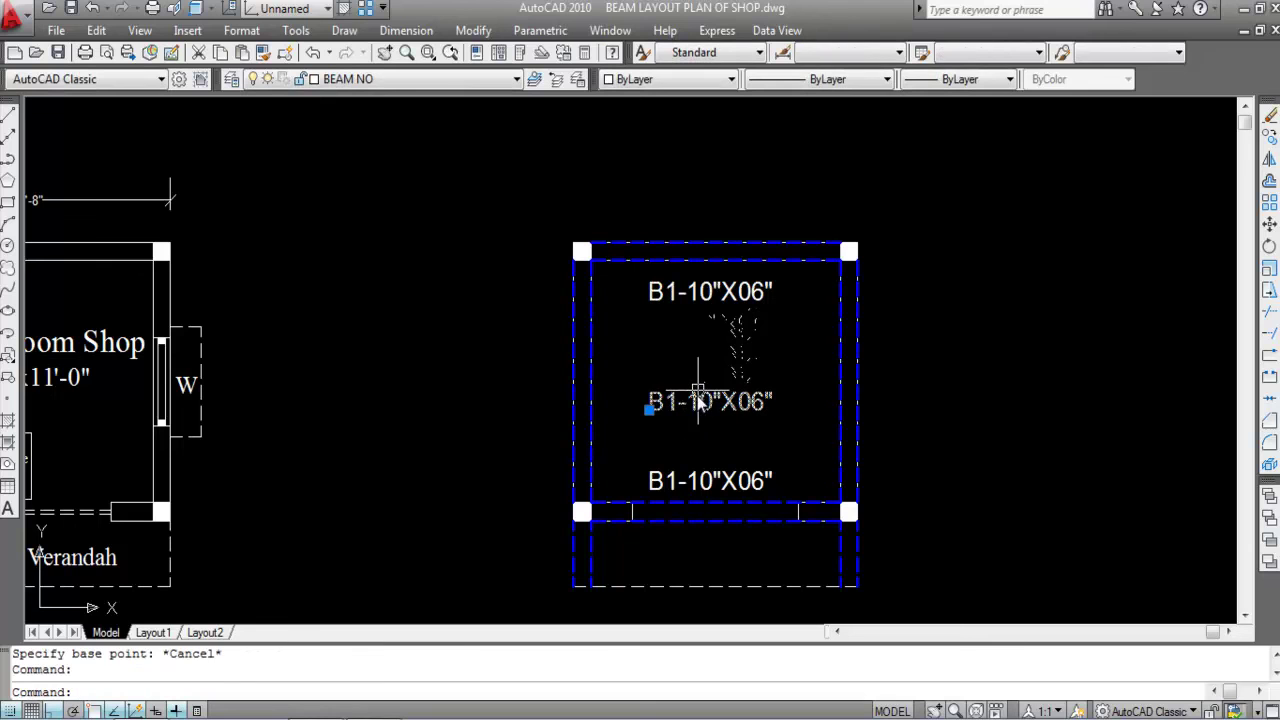
{"action": "type", "text": "R"}
{"action": "key", "text": "Return"}
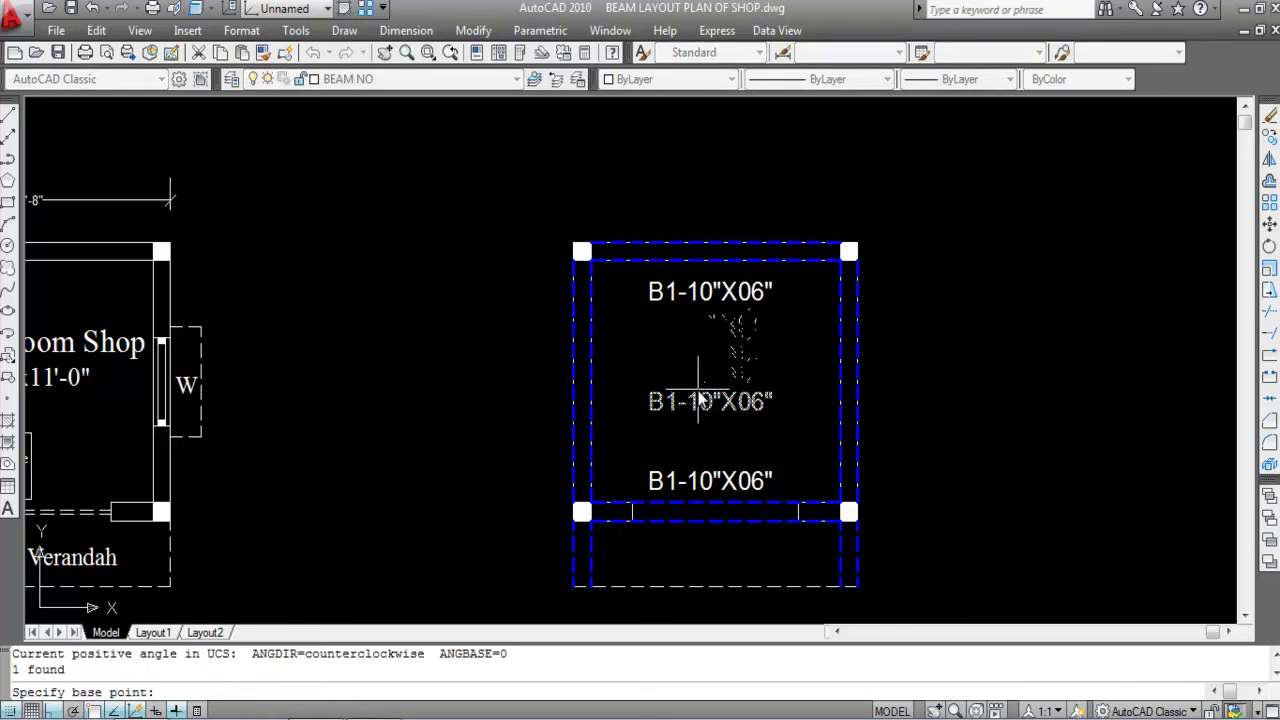
{"action": "left_click", "coordinate": [695, 402]}
{"action": "left_click", "coordinate": [706, 208]}
- Move the vertical label horizontally to sit just inside the left side beam
{"action": "left_click", "coordinate": [709, 432]}
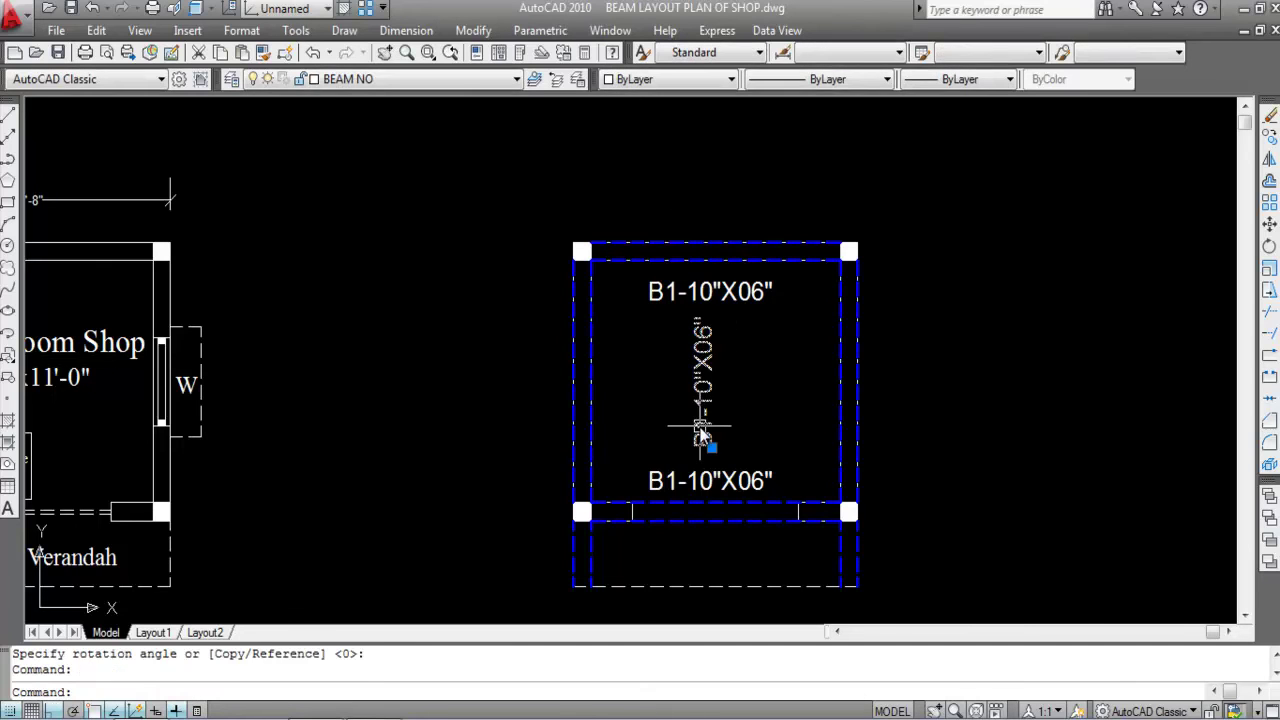
{"action": "type", "text": "M"}
{"action": "key", "text": "Return"}
{"action": "left_click", "coordinate": [709, 435]}
{"action": "scroll", "coordinate": [711, 430], "scroll_direction": "up", "scroll_amount": 3}
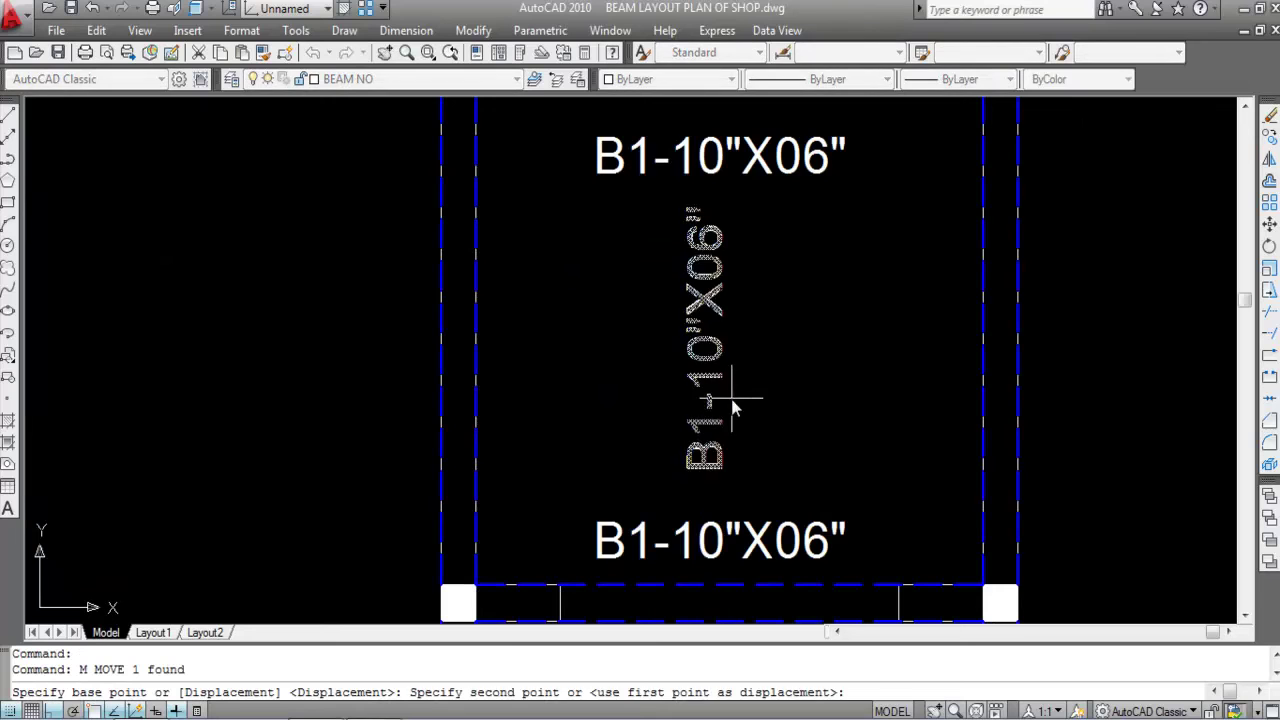
{"action": "left_click", "coordinate": [543, 385]}
{"action": "scroll", "coordinate": [667, 400], "scroll_direction": "down", "scroll_amount": 2}
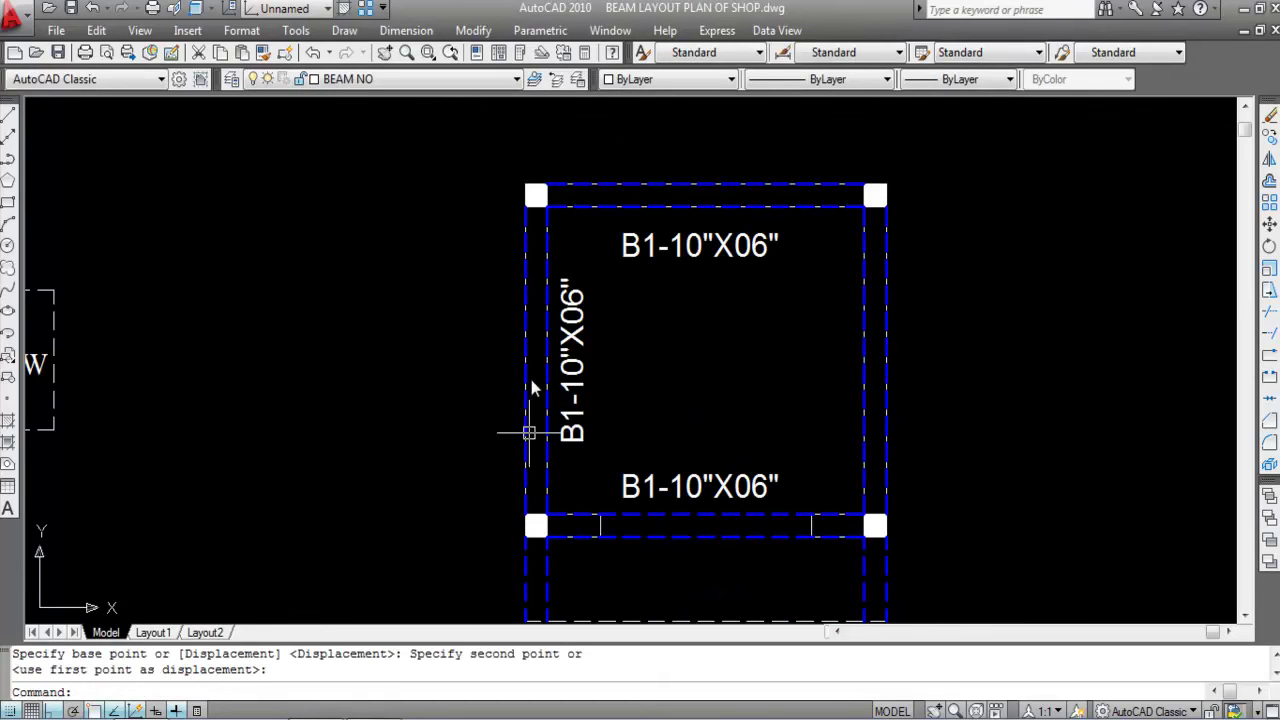
- Change the left side beam's label text to B2-10"X06"
{"action": "double_click", "coordinate": [584, 438]}
{"action": "left_click", "coordinate": [618, 432]}
{"action": "key", "text": "BackSpace"}
{"action": "type", "text": "2"}
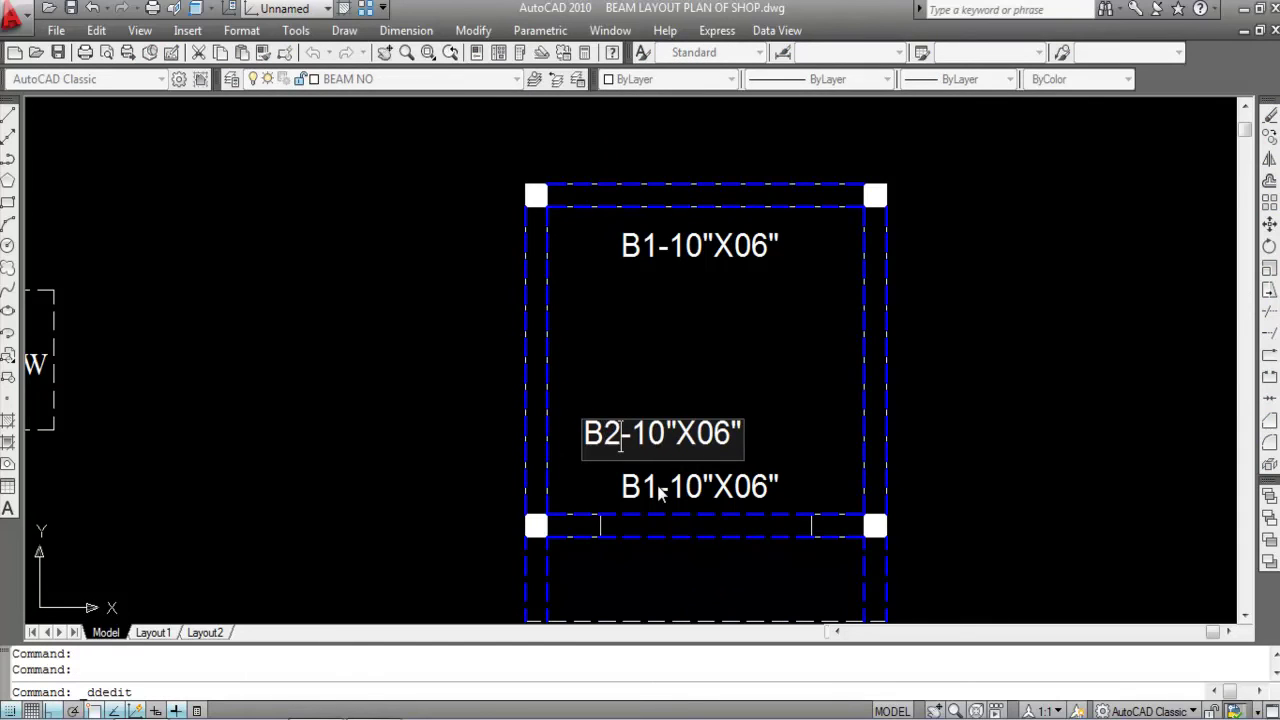
{"action": "key", "text": "Return"}
{"action": "key", "text": "Escape"}
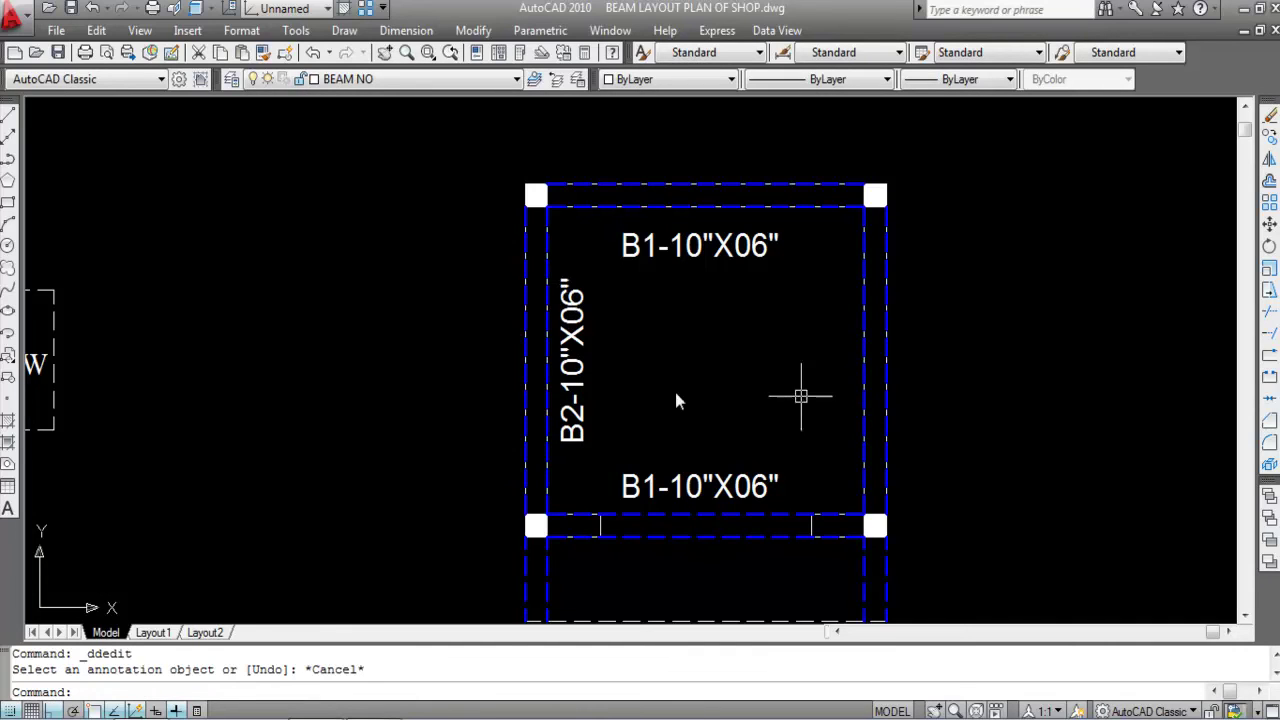
- Copy the B2-10"X06" label horizontally across the room to sit just inside the right side beam
{"action": "left_click", "coordinate": [591, 420]}
{"action": "left_click", "coordinate": [570, 406]}
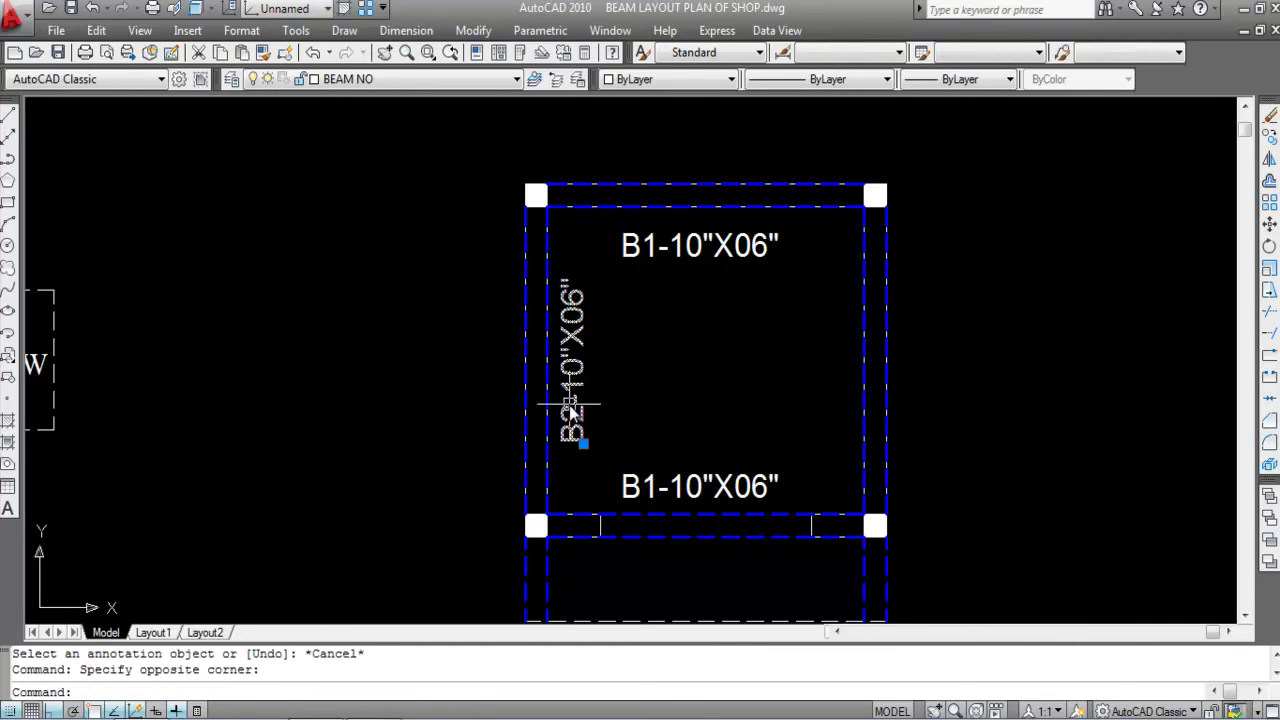
{"action": "type", "text": "CO"}
{"action": "key", "text": "Return"}
{"action": "left_click", "coordinate": [570, 406]}
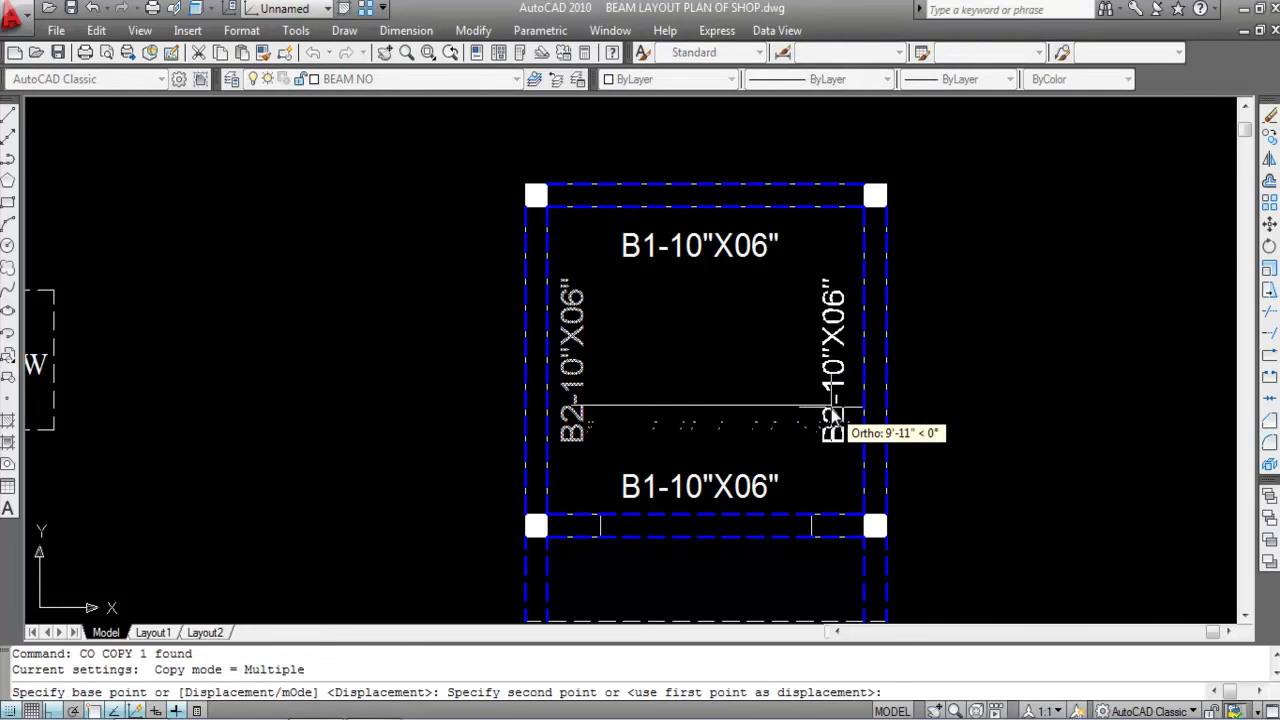
{"action": "left_click", "coordinate": [836, 406]}
{"action": "key", "text": "Escape"}
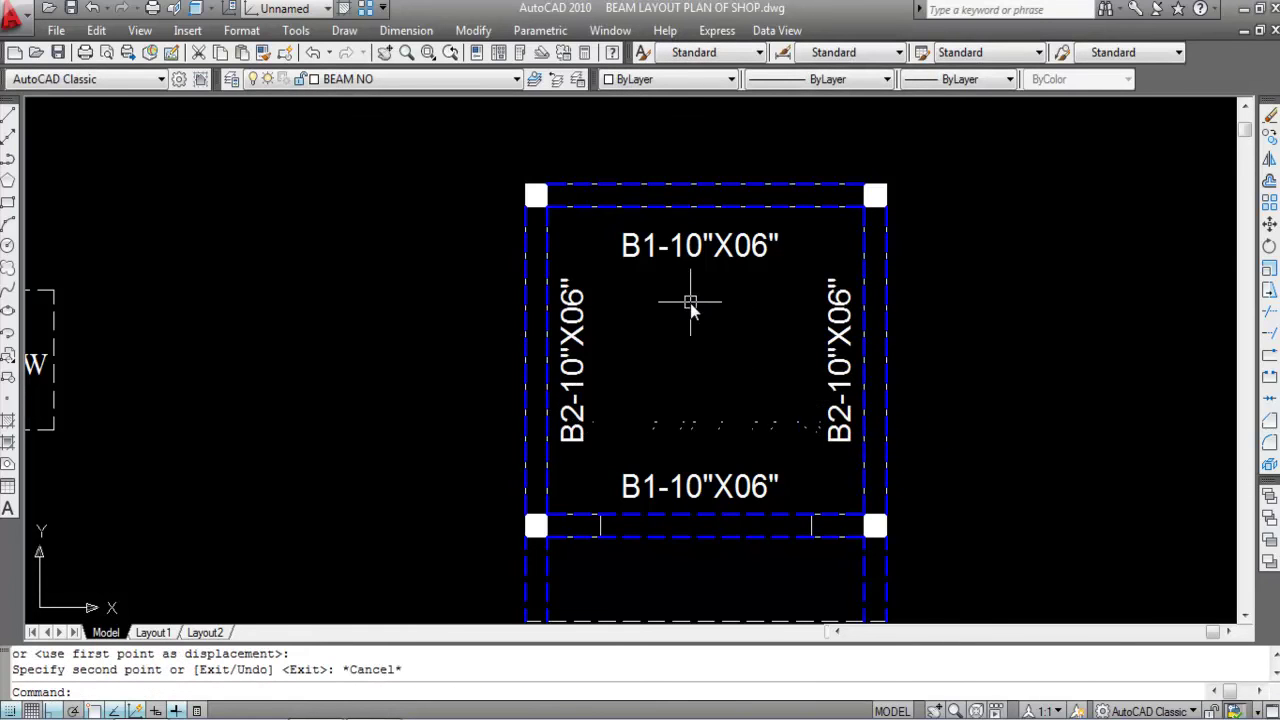
- Move the rear B1-10"X06" label slightly up, closer to the rear beam
{"action": "left_click", "coordinate": [692, 248]}
{"action": "type", "text": "M"}
{"action": "key", "text": "Return"}
{"action": "left_click", "coordinate": [690, 255]}
{"action": "scroll", "coordinate": [690, 255], "scroll_direction": "up", "scroll_amount": 5}
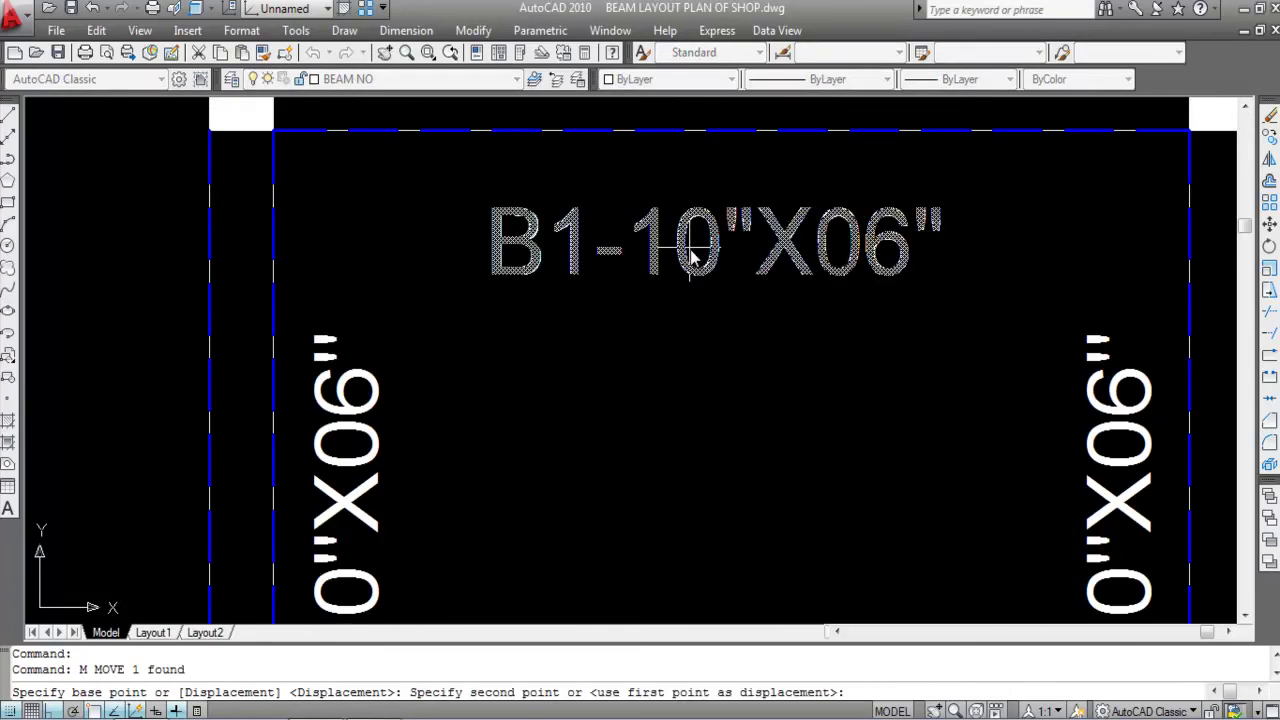
{"action": "left_click", "coordinate": [668, 226]}
{"action": "scroll", "coordinate": [700, 409], "scroll_direction": "down", "scroll_amount": 5}
- Move the front B1-10"X06" label slightly down, closer to the front beam
{"action": "scroll", "coordinate": [692, 390], "scroll_direction": "up", "scroll_amount": 5}
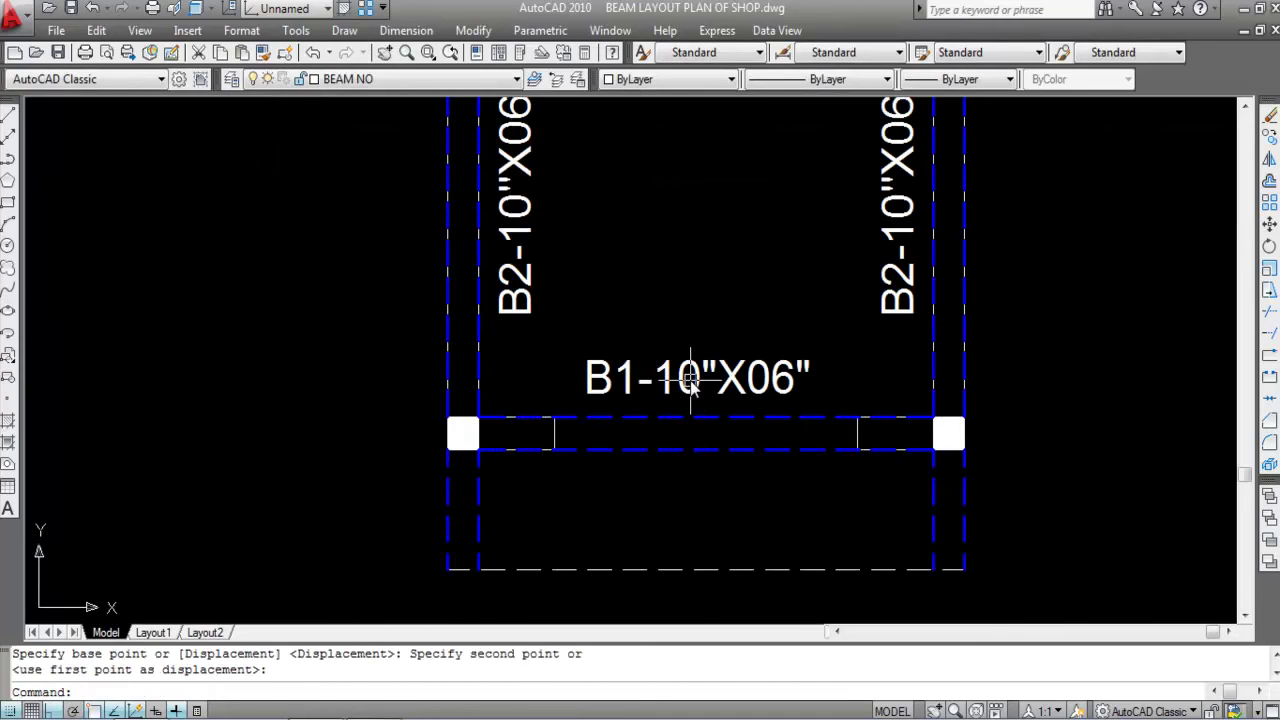
{"action": "left_click", "coordinate": [690, 380]}
{"action": "type", "text": "M"}
{"action": "key", "text": "Return"}
{"action": "left_click", "coordinate": [690, 395]}
{"action": "scroll", "coordinate": [690, 395], "scroll_direction": "up", "scroll_amount": 5}
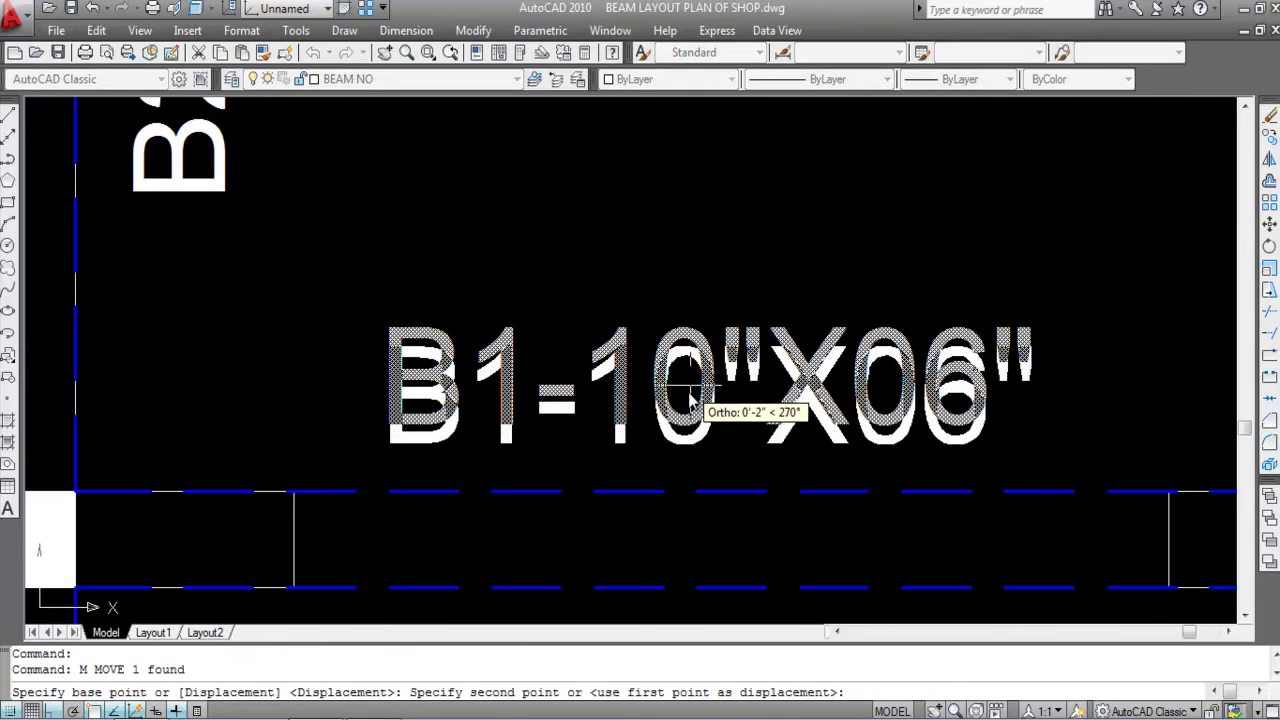
{"action": "left_click", "coordinate": [690, 397]}
{"action": "scroll", "coordinate": [757, 349], "scroll_direction": "down", "scroll_amount": 6}
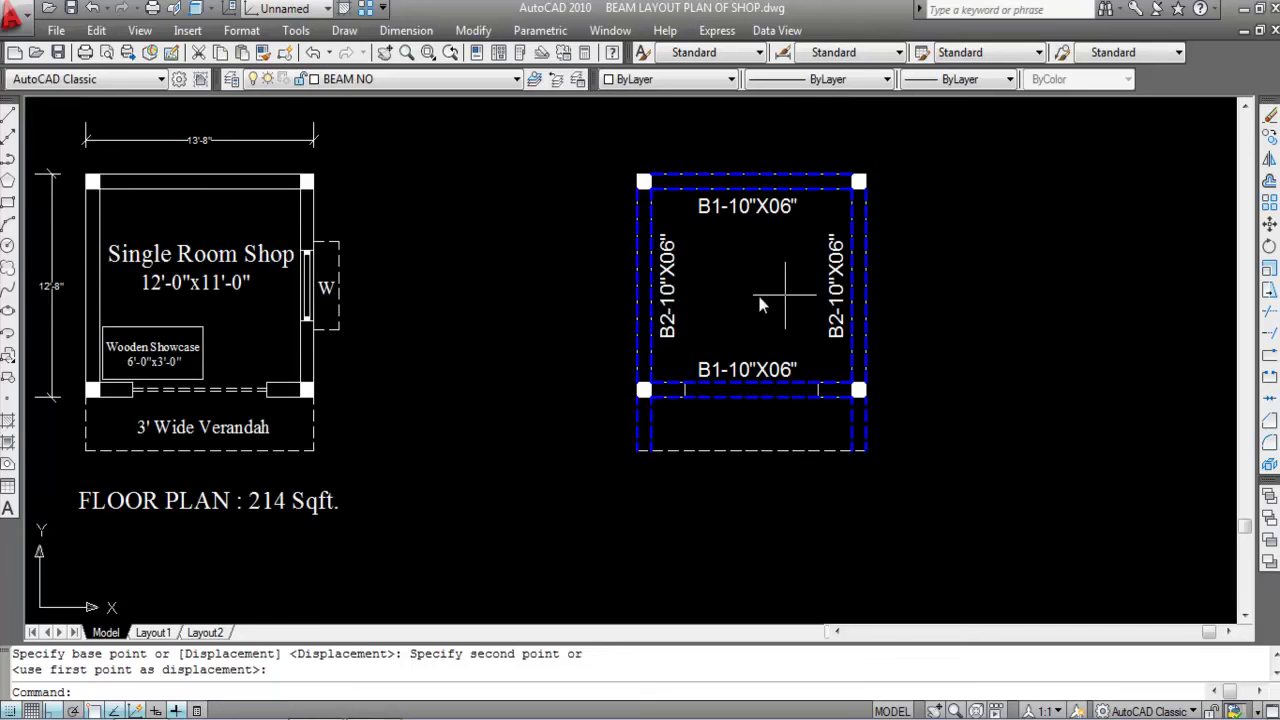
- Copy the right B2-10"X06" label straight down beside the right verandah beam, starting just below the front beam
{"action": "scroll", "coordinate": [650, 290], "scroll_direction": "up", "scroll_amount": 3}
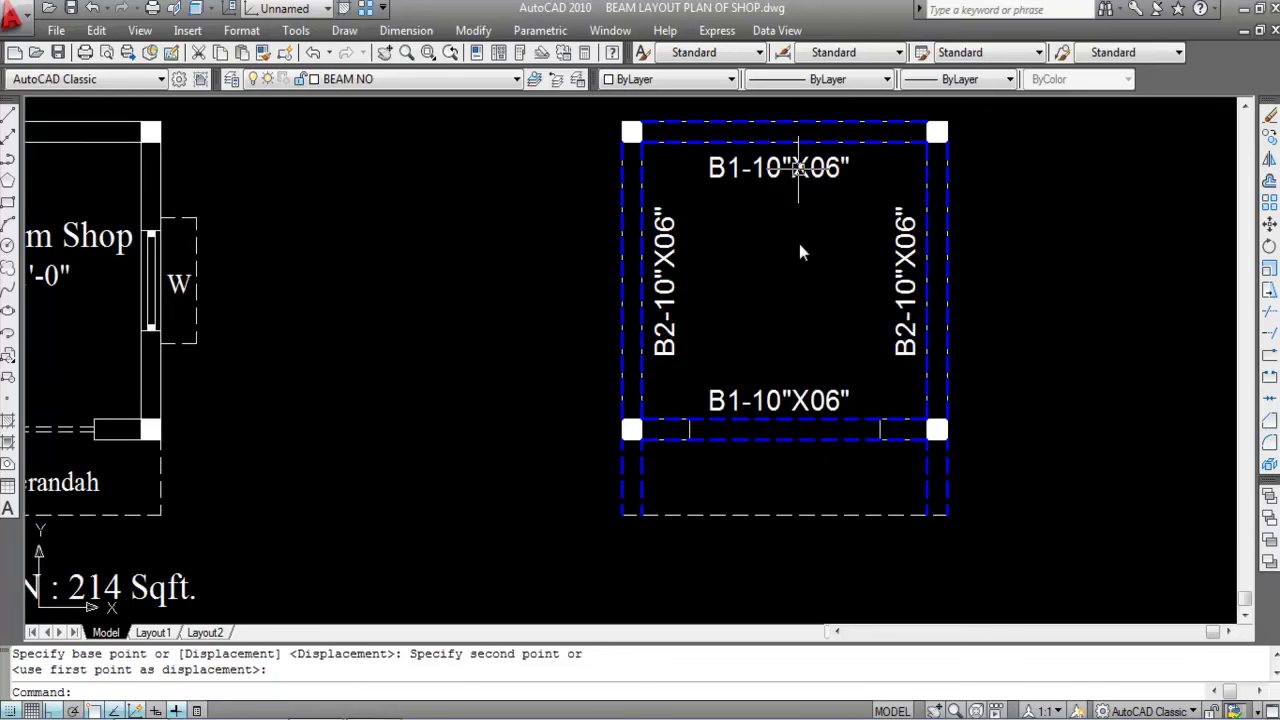
{"action": "scroll", "coordinate": [935, 305], "scroll_direction": "down", "scroll_amount": 2}
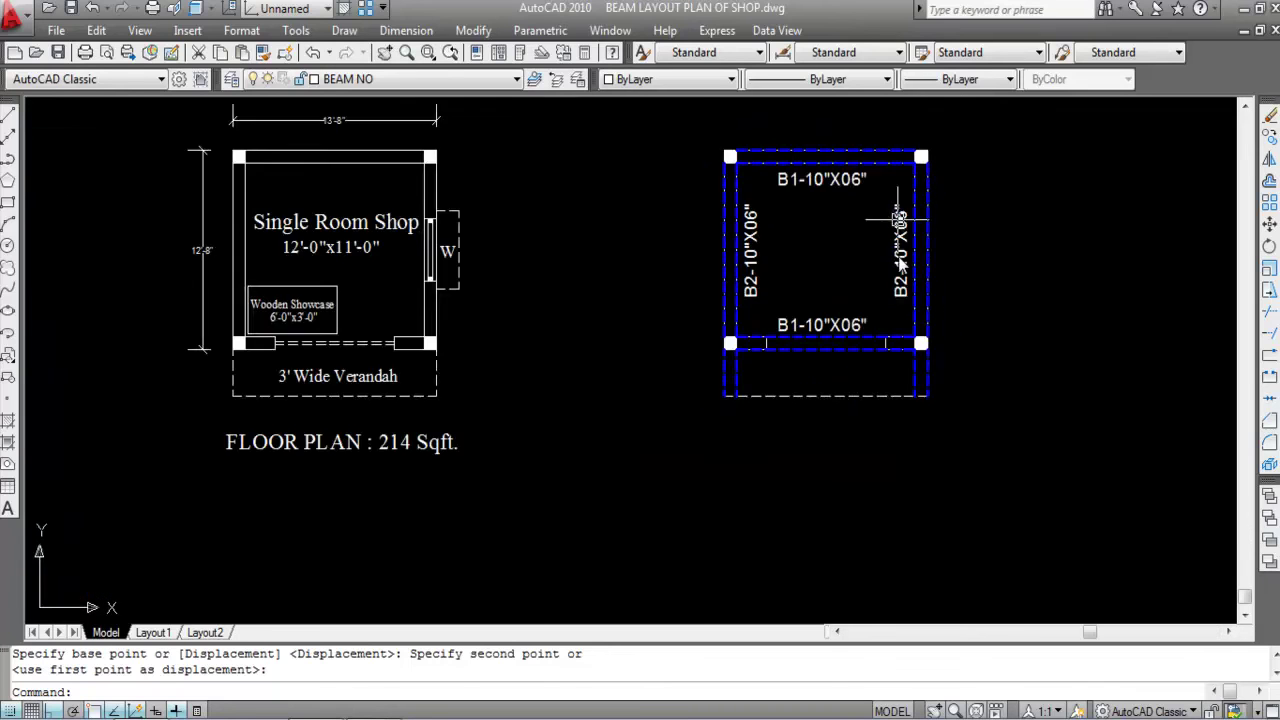
{"action": "scroll", "coordinate": [907, 392], "scroll_direction": "up", "scroll_amount": 2}
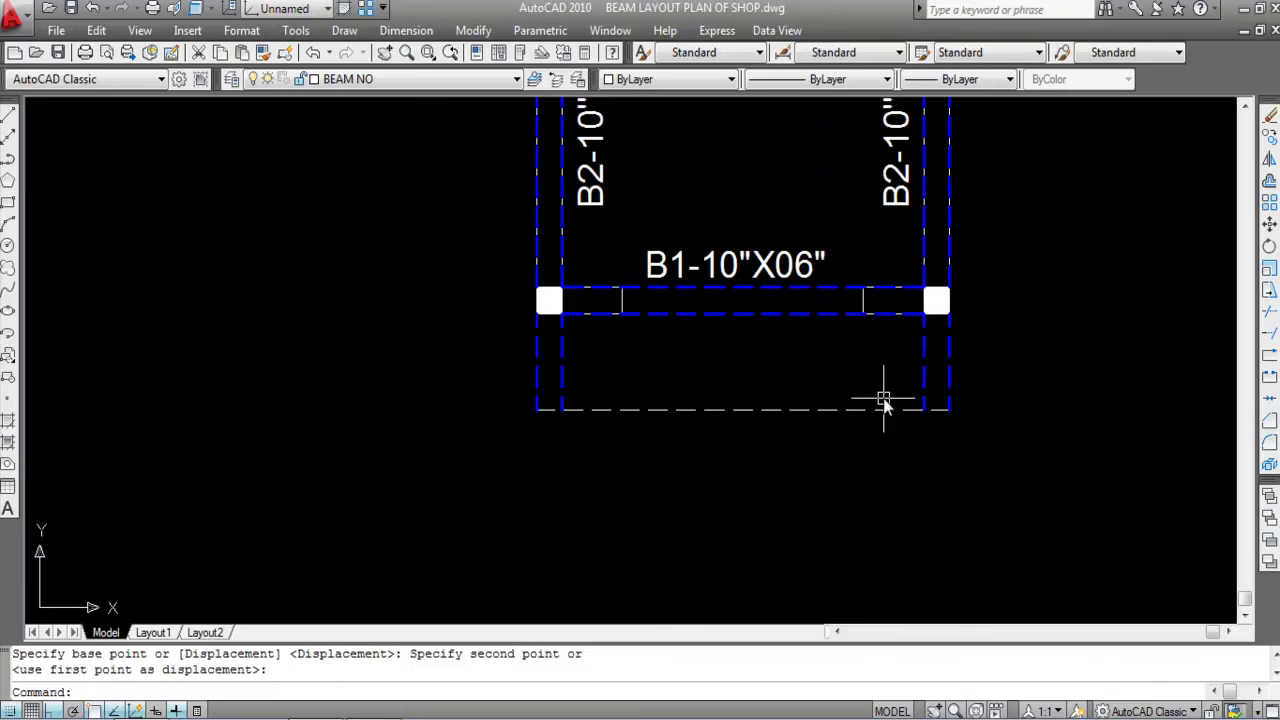
{"action": "scroll", "coordinate": [883, 400], "scroll_direction": "down", "scroll_amount": 2}
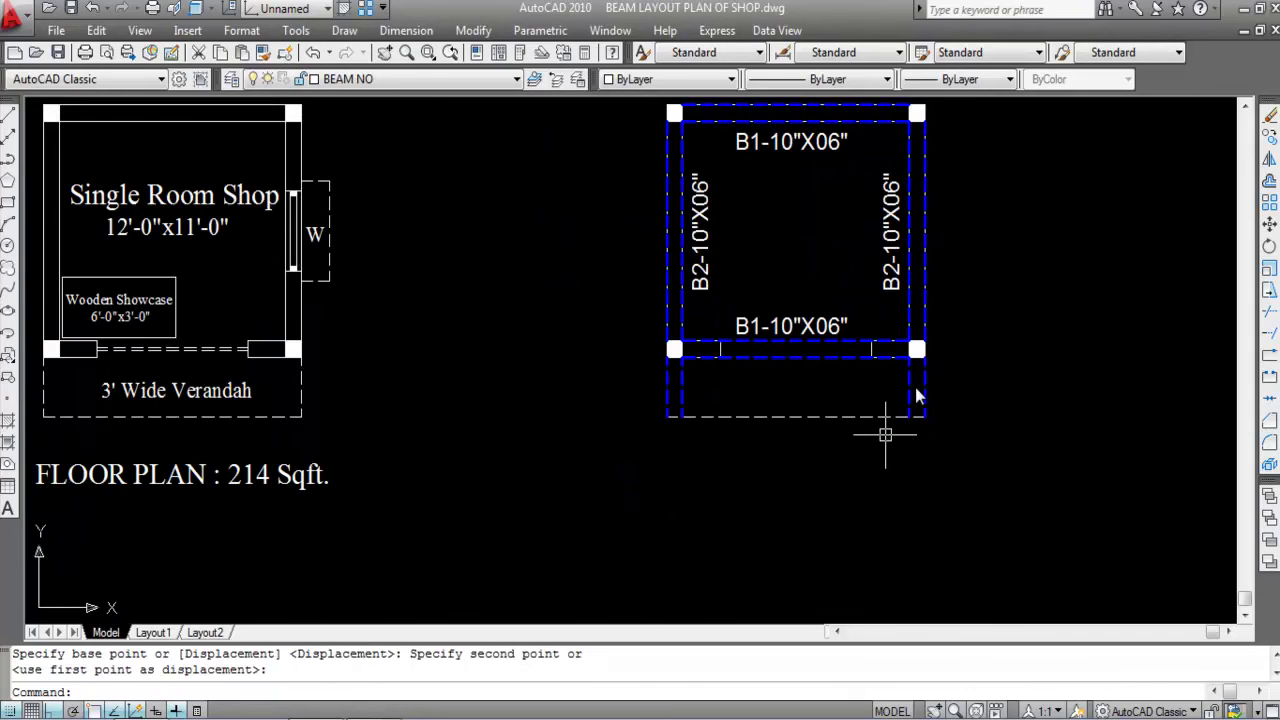
{"action": "left_click", "coordinate": [897, 265]}
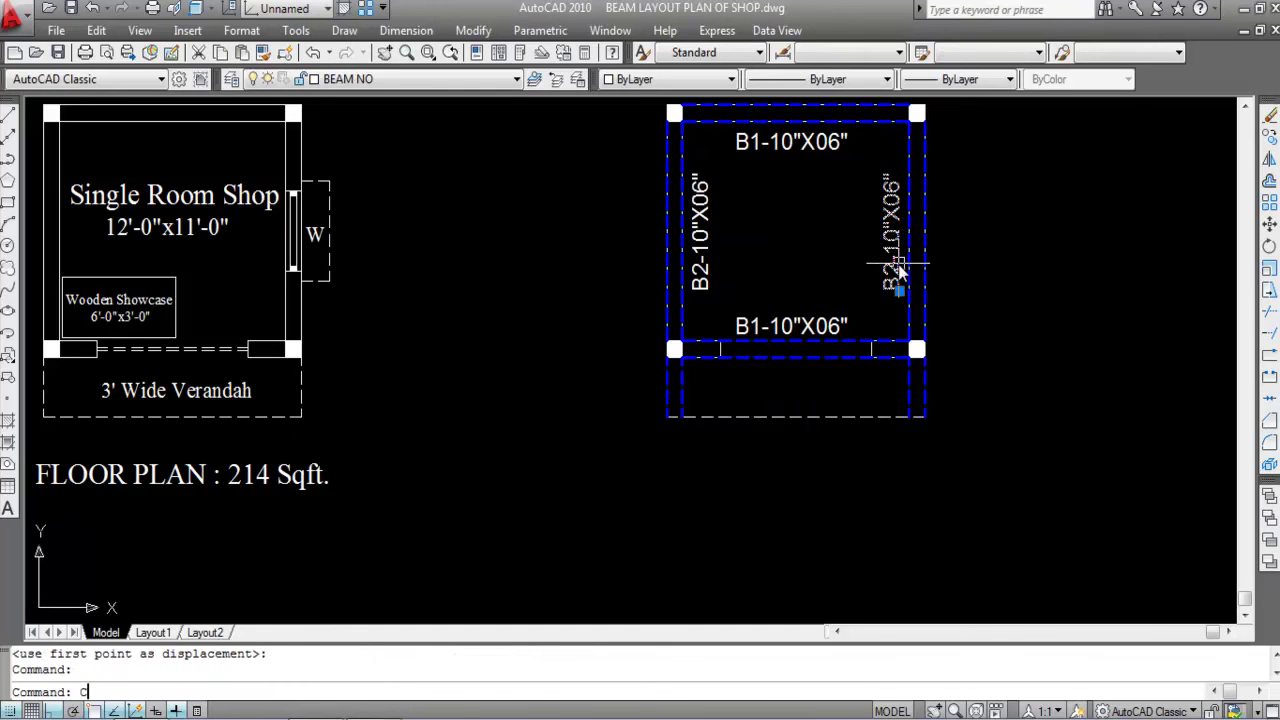
{"action": "type", "text": "o"}
{"action": "key", "text": "Return"}
{"action": "left_click", "coordinate": [899, 290]}
{"action": "scroll", "coordinate": [886, 471], "scroll_direction": "up", "scroll_amount": 3}
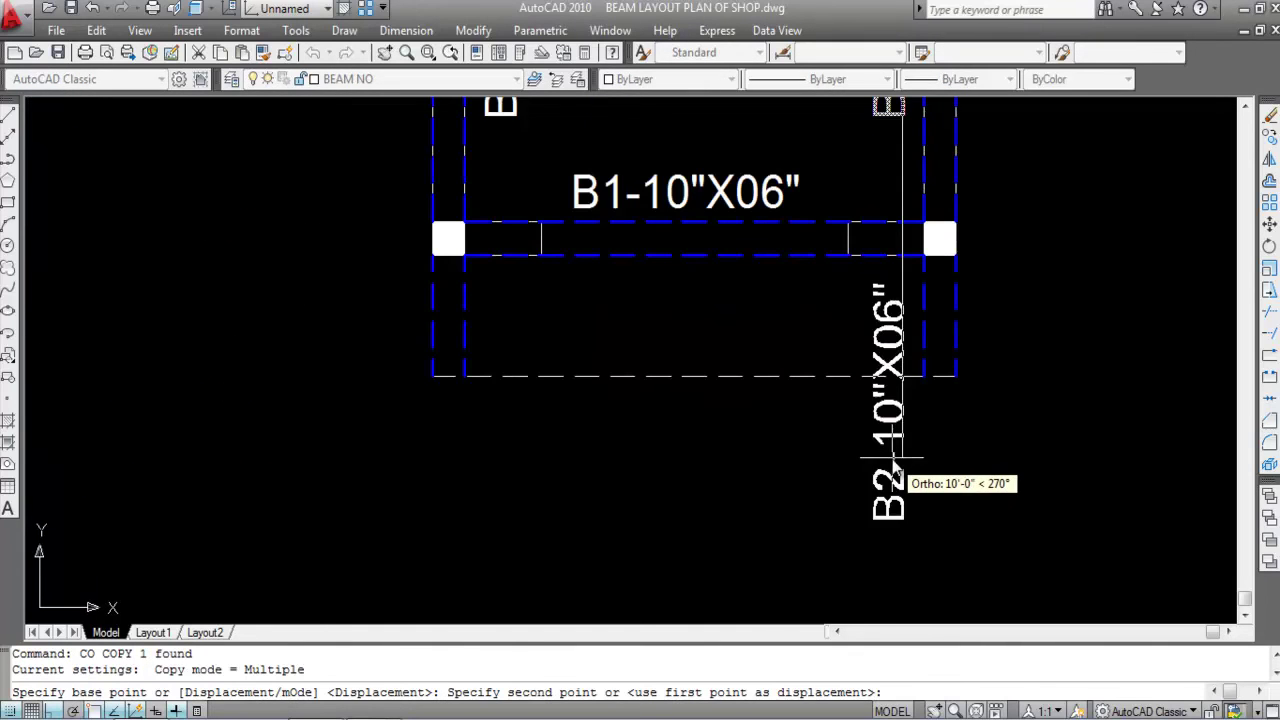
{"action": "key", "text": "Escape"}
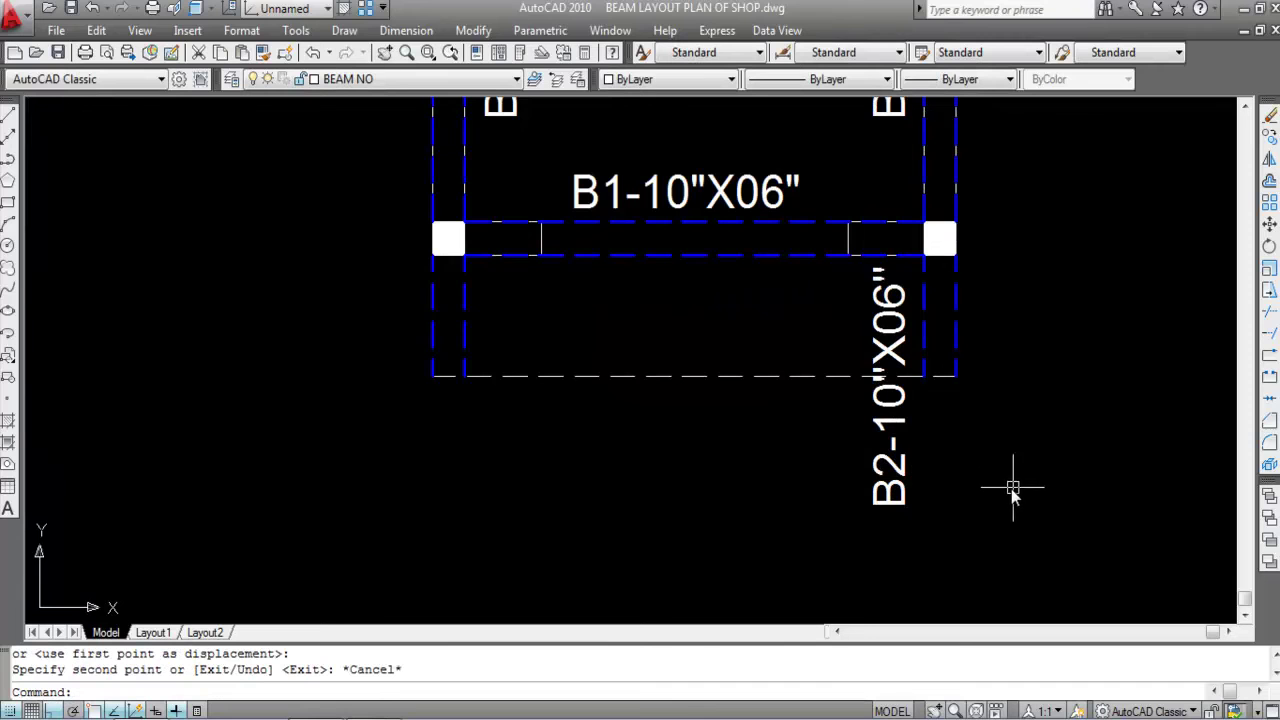
- Change the label beside the right verandah beam to read CB3-10"X06"
{"action": "scroll", "coordinate": [993, 370], "scroll_direction": "down", "scroll_amount": 2}
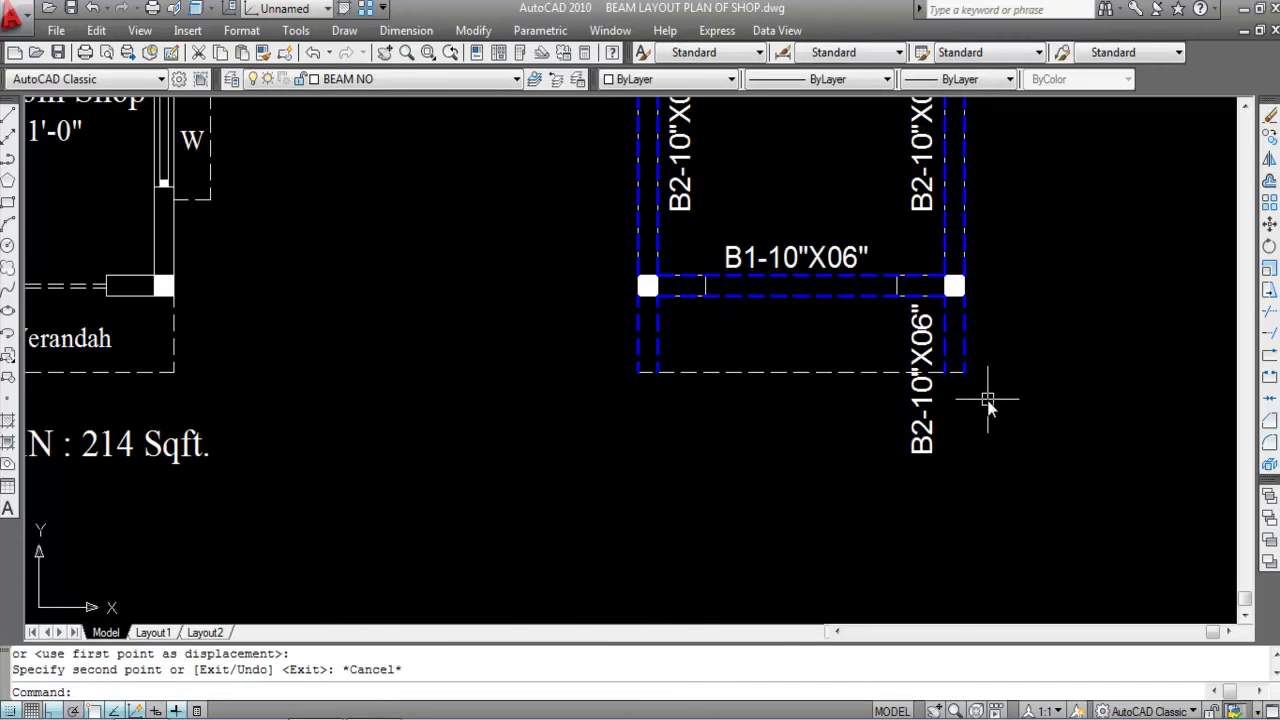
{"action": "scroll", "coordinate": [988, 400], "scroll_direction": "down", "scroll_amount": 2}
{"action": "scroll", "coordinate": [988, 400], "scroll_direction": "up", "scroll_amount": 2}
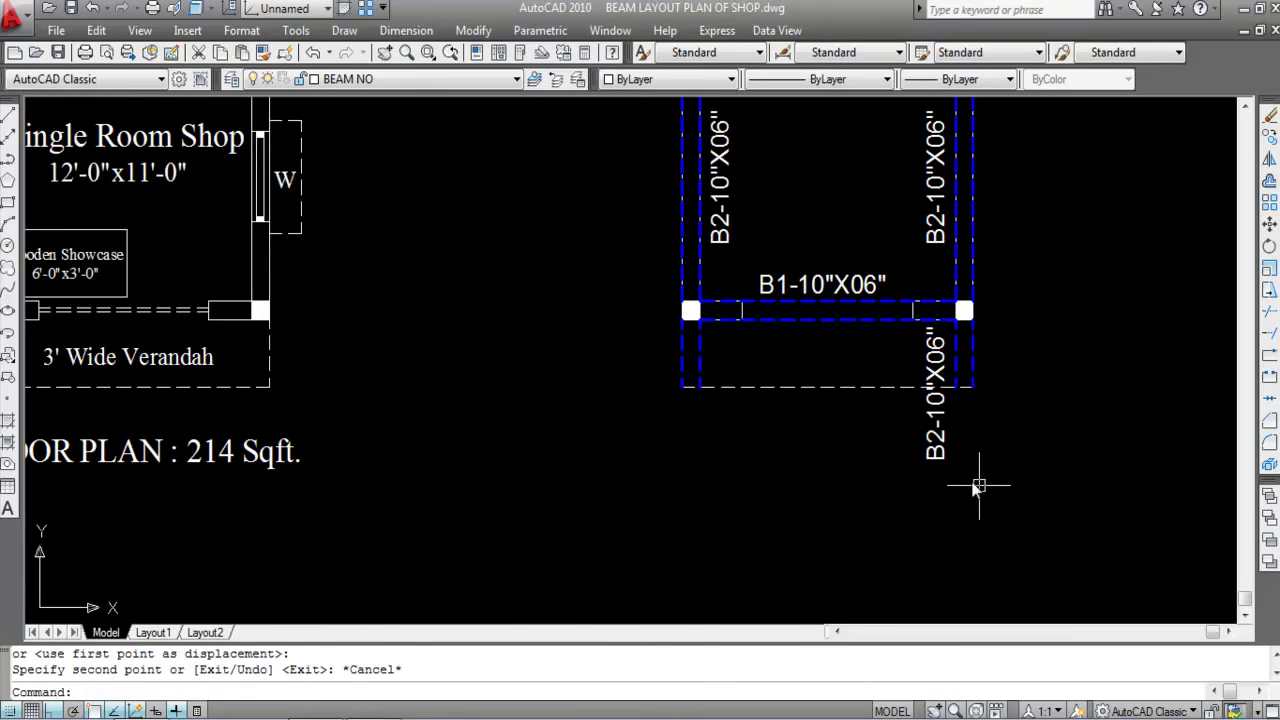
{"action": "double_click", "coordinate": [940, 445]}
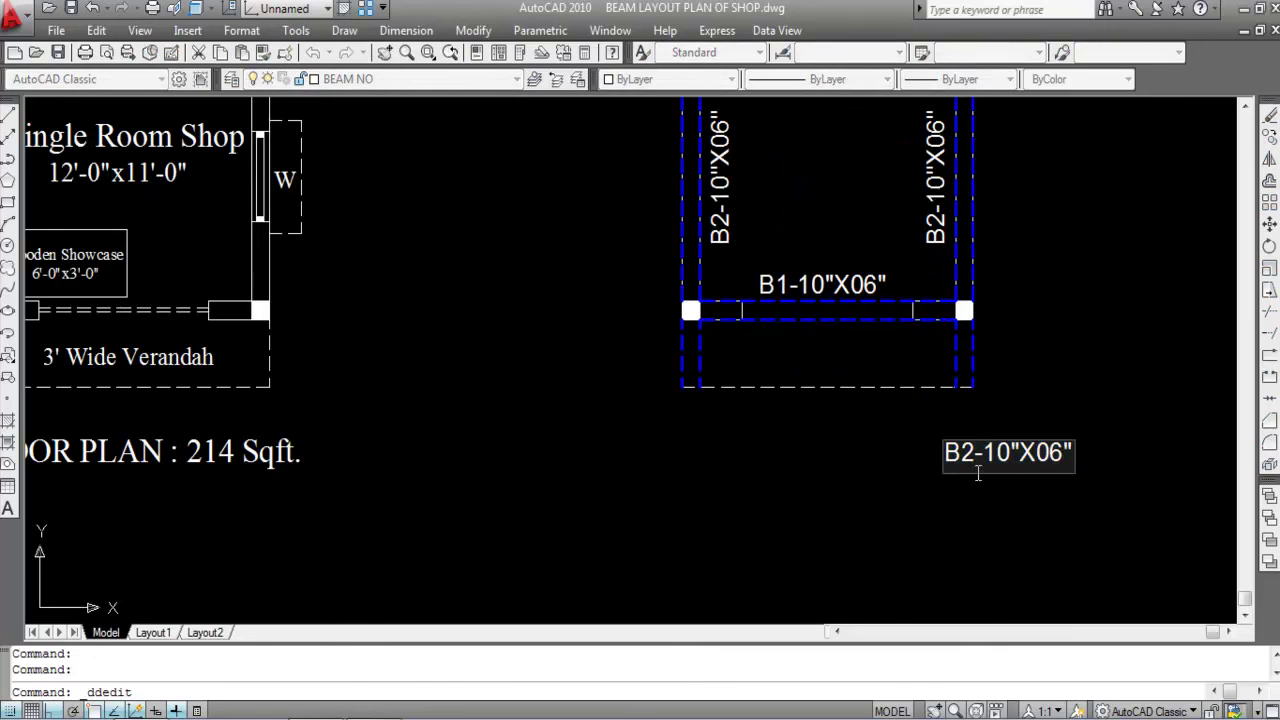
{"action": "key", "text": "BackSpace"}
{"action": "key", "text": "BackSpace"}
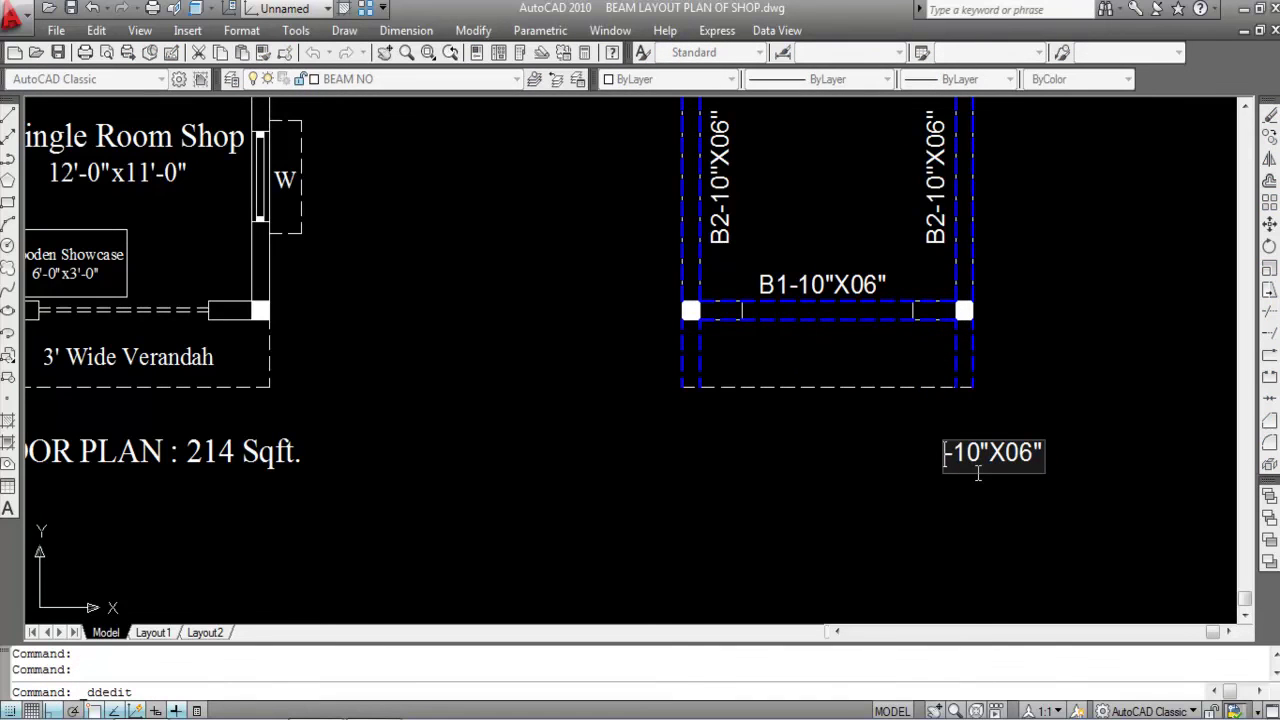
{"action": "type", "text": "CB"}
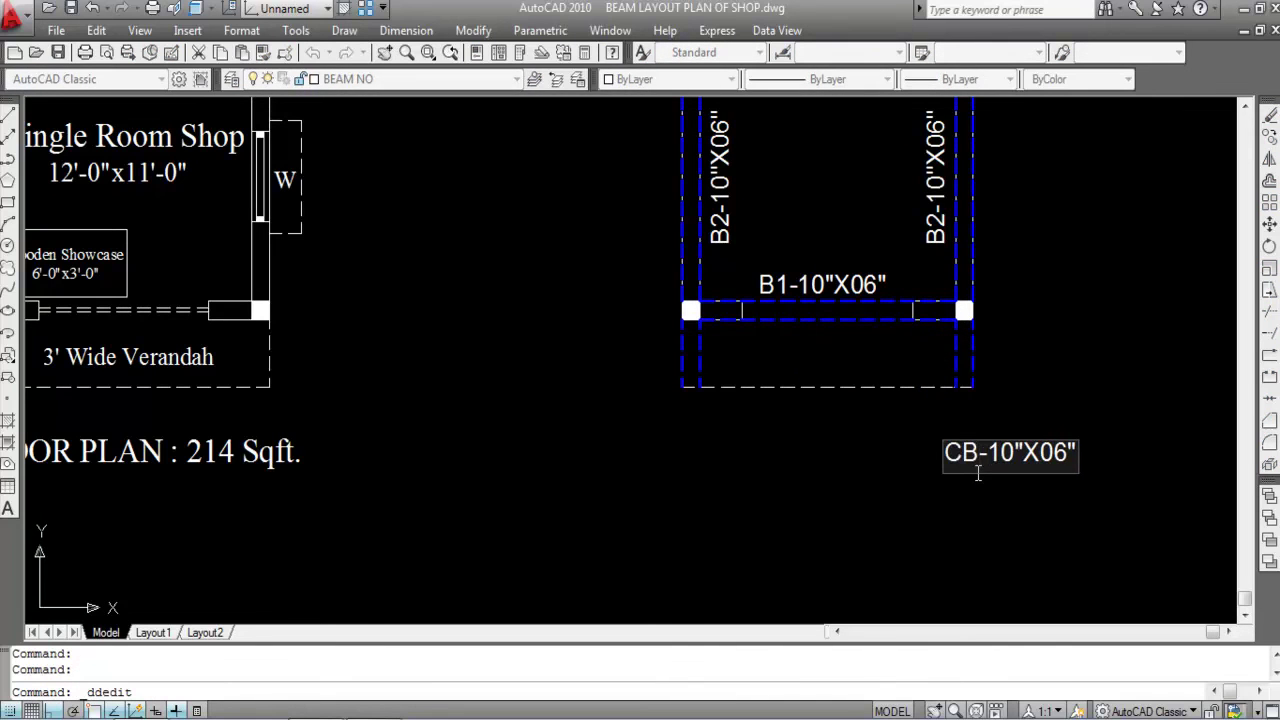
{"action": "type", "text": "3"}
{"action": "key", "text": "Return"}
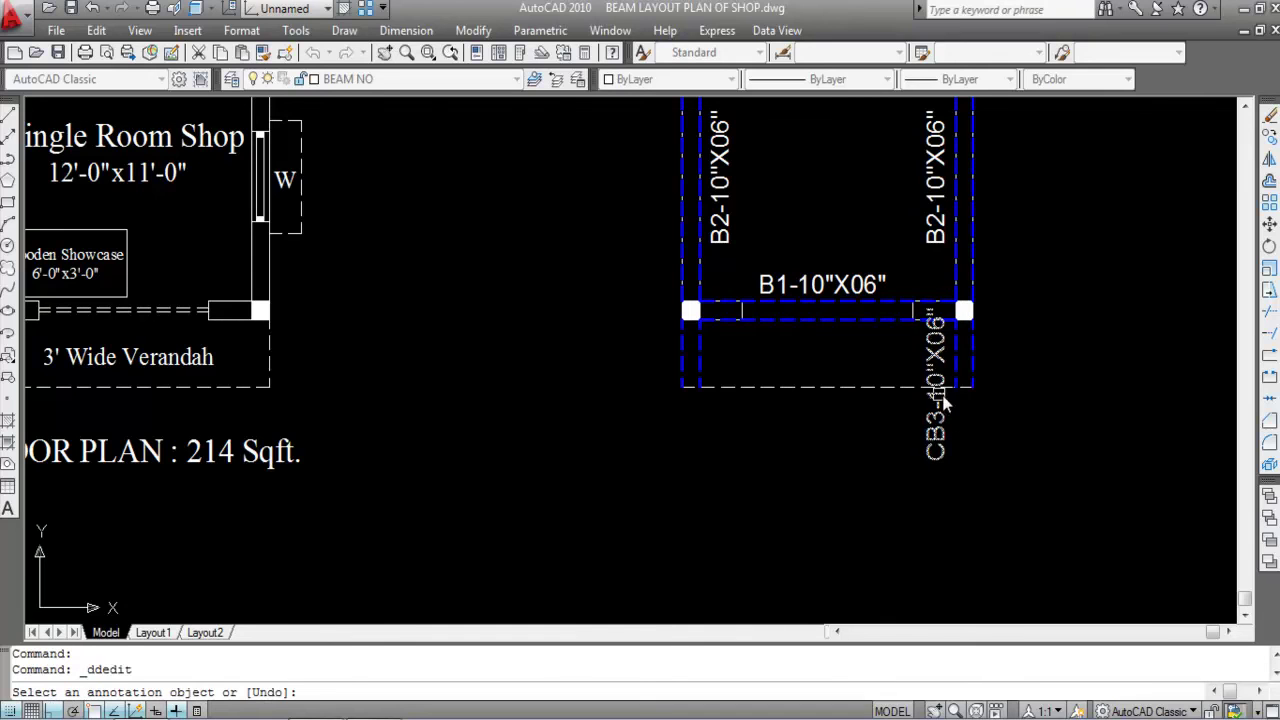
{"action": "key", "text": "Escape"}
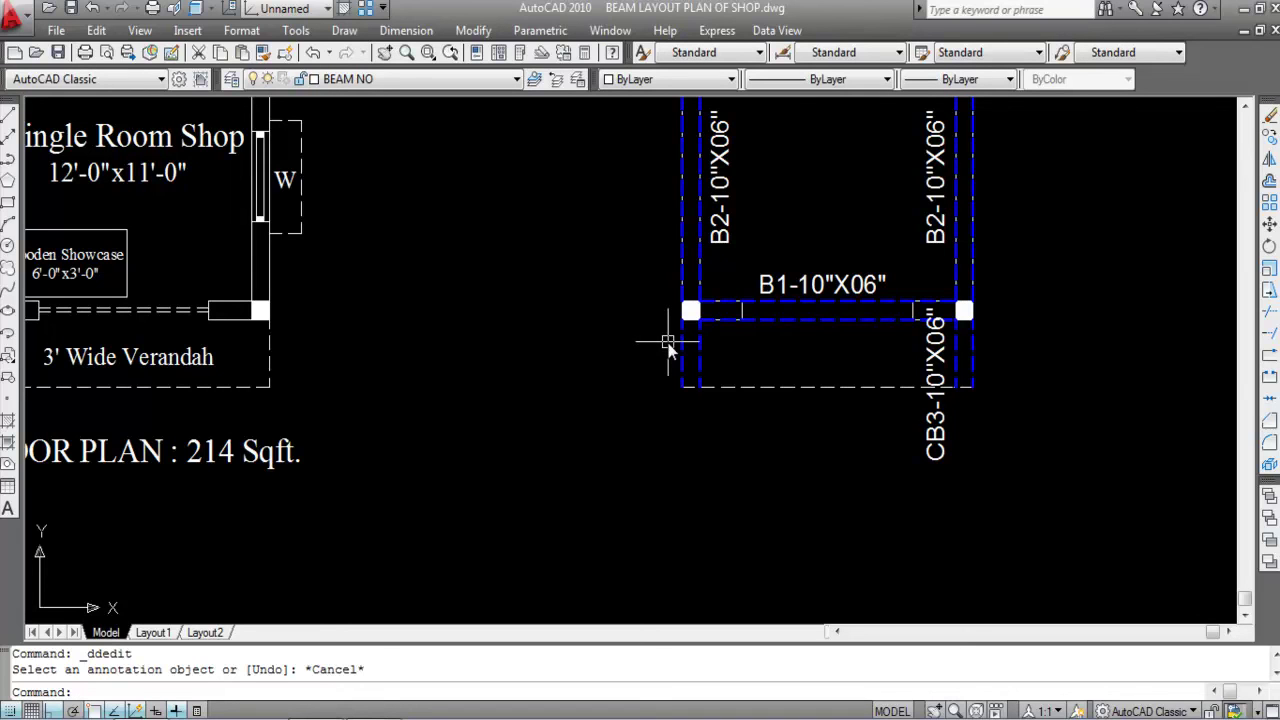
- Match the CB3-10"X06" label's properties to the front B1-10"X06" label so the text runs horizontally
{"action": "left_click", "coordinate": [940, 440]}
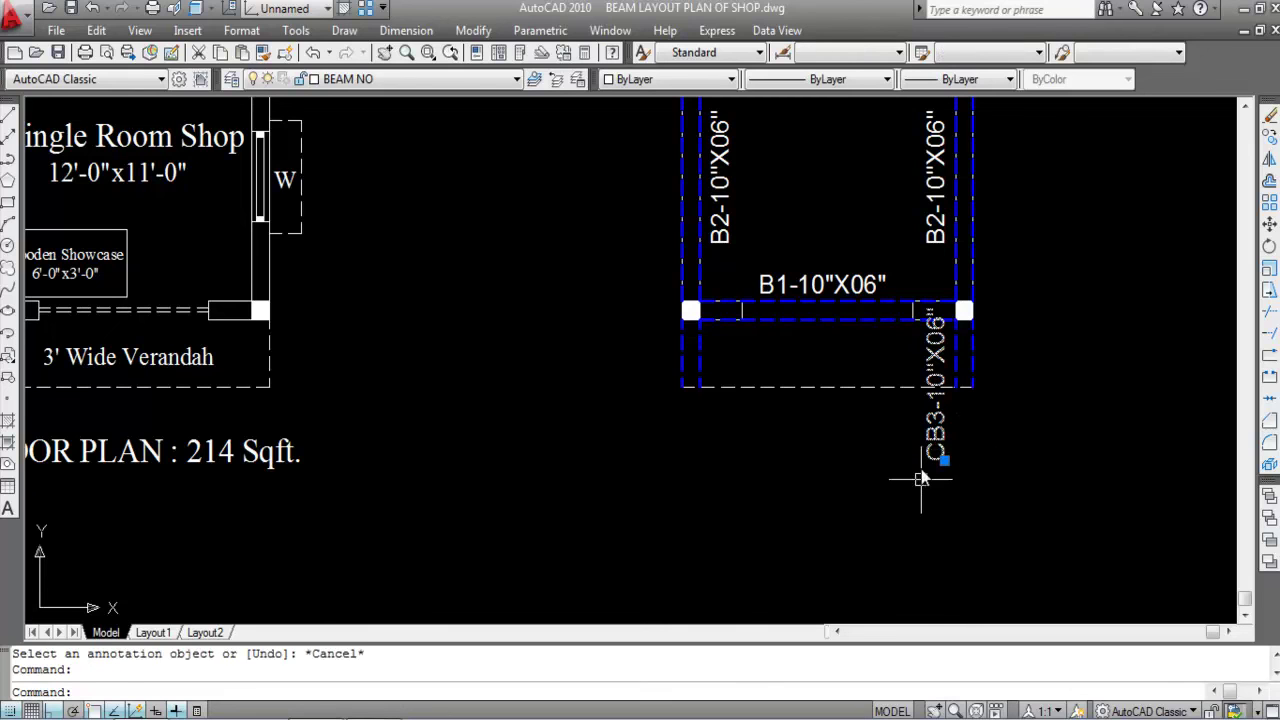
{"action": "key", "text": "Escape"}
{"action": "left_click", "coordinate": [848, 290]}
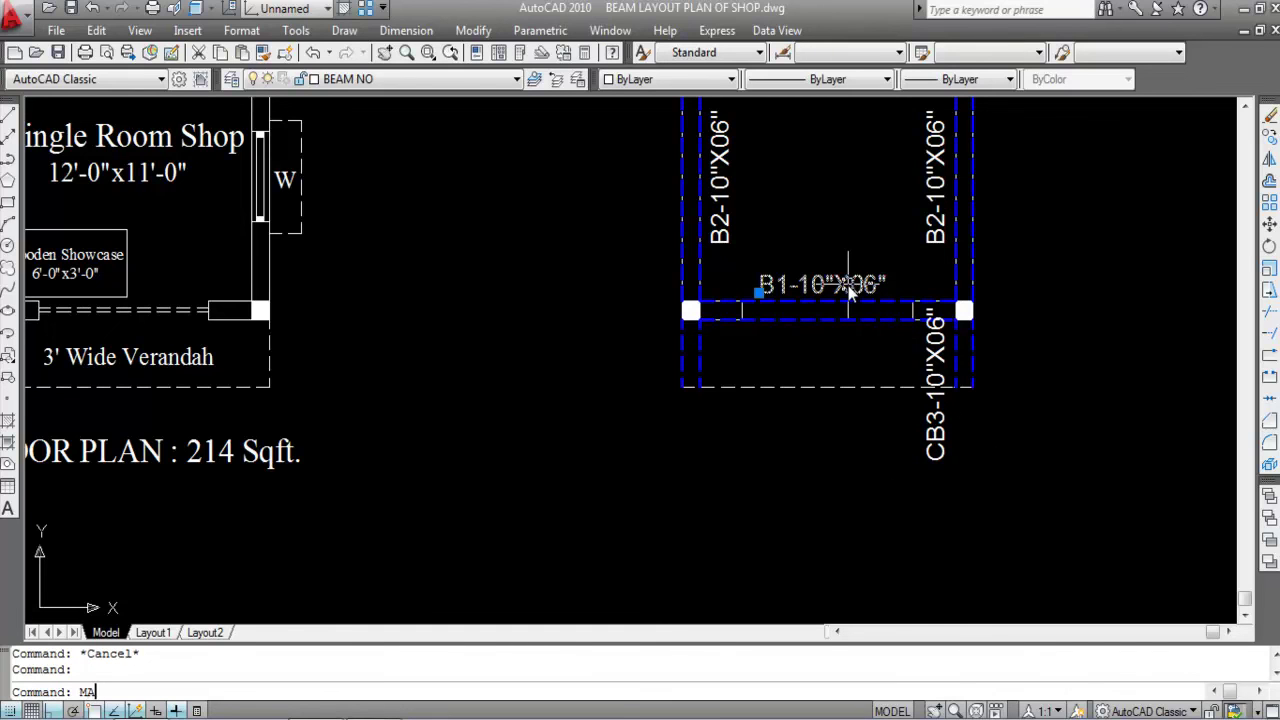
{"action": "type", "text": "MA"}
{"action": "key", "text": "Return"}
{"action": "left_click", "coordinate": [942, 445]}
{"action": "key", "text": "Escape"}
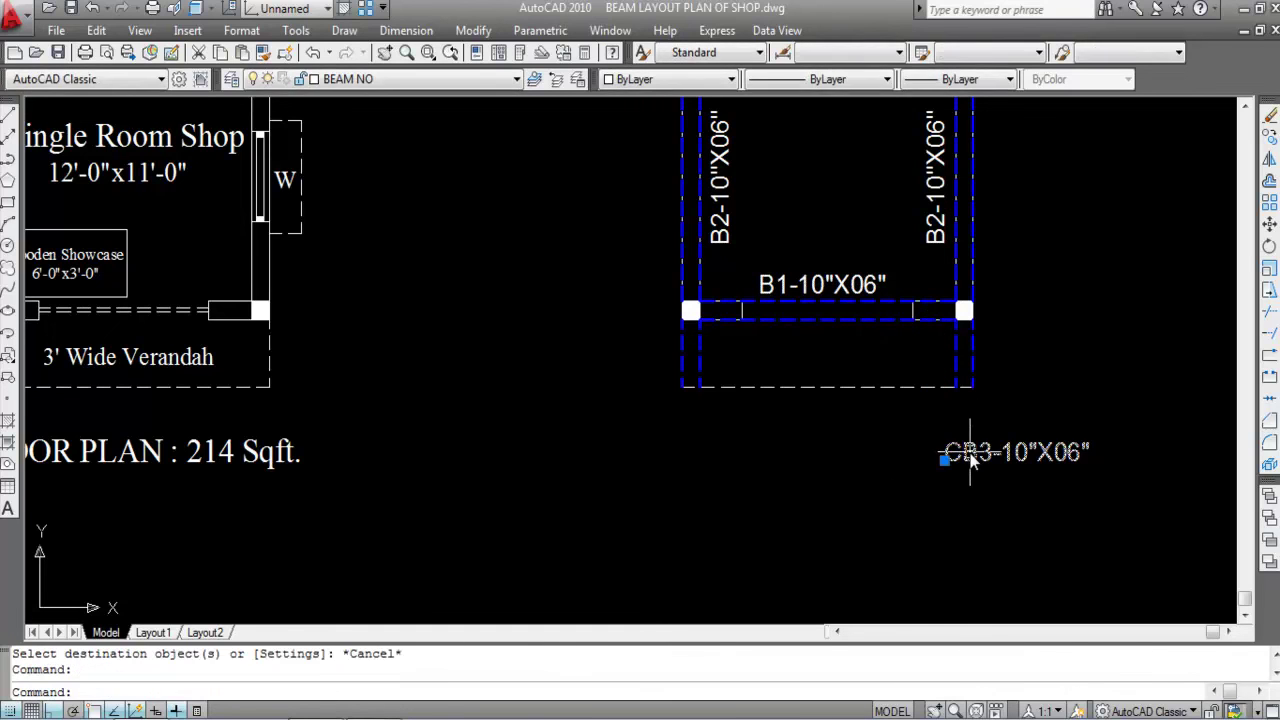
- Move the CB3-10"X06" label up and left so it sits centred just below the right verandah beam
{"action": "left_click", "coordinate": [970, 455]}
{"action": "type", "text": "M"}
{"action": "key", "text": "Return"}
{"action": "scroll", "coordinate": [974, 452], "scroll_direction": "up", "scroll_amount": 2}
{"action": "left_click", "coordinate": [925, 448]}
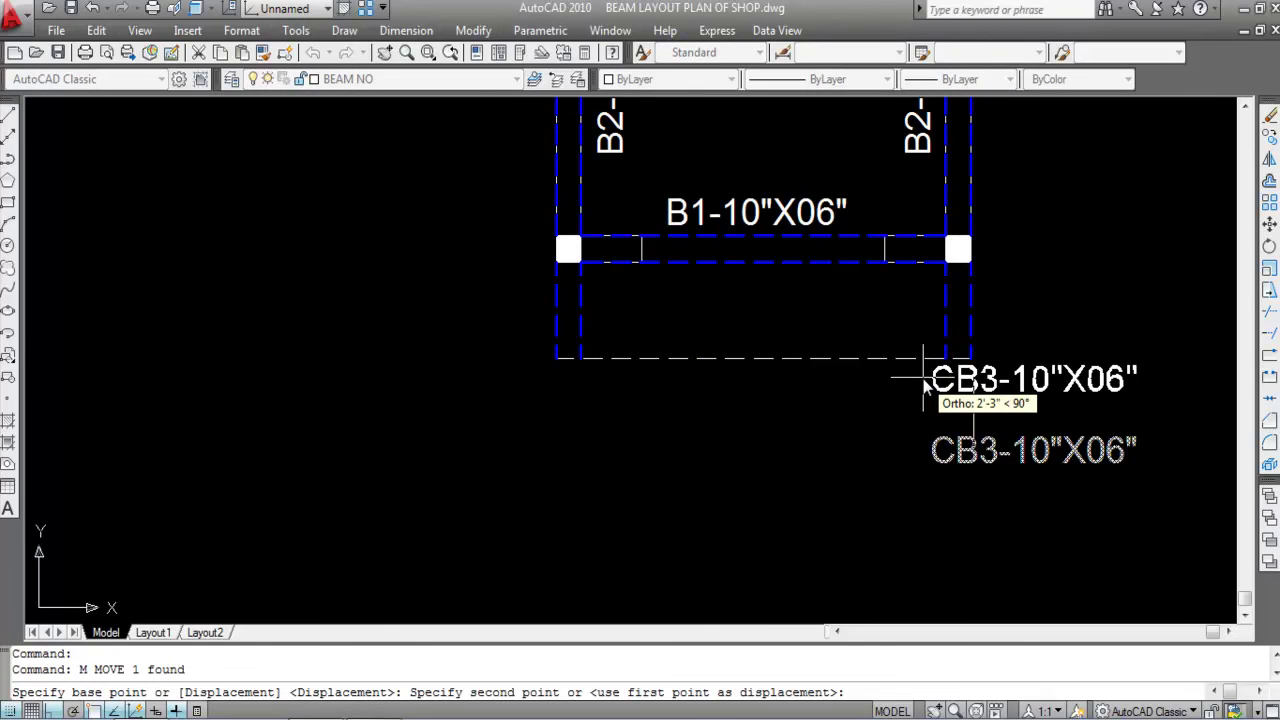
{"action": "key", "text": "F8"}
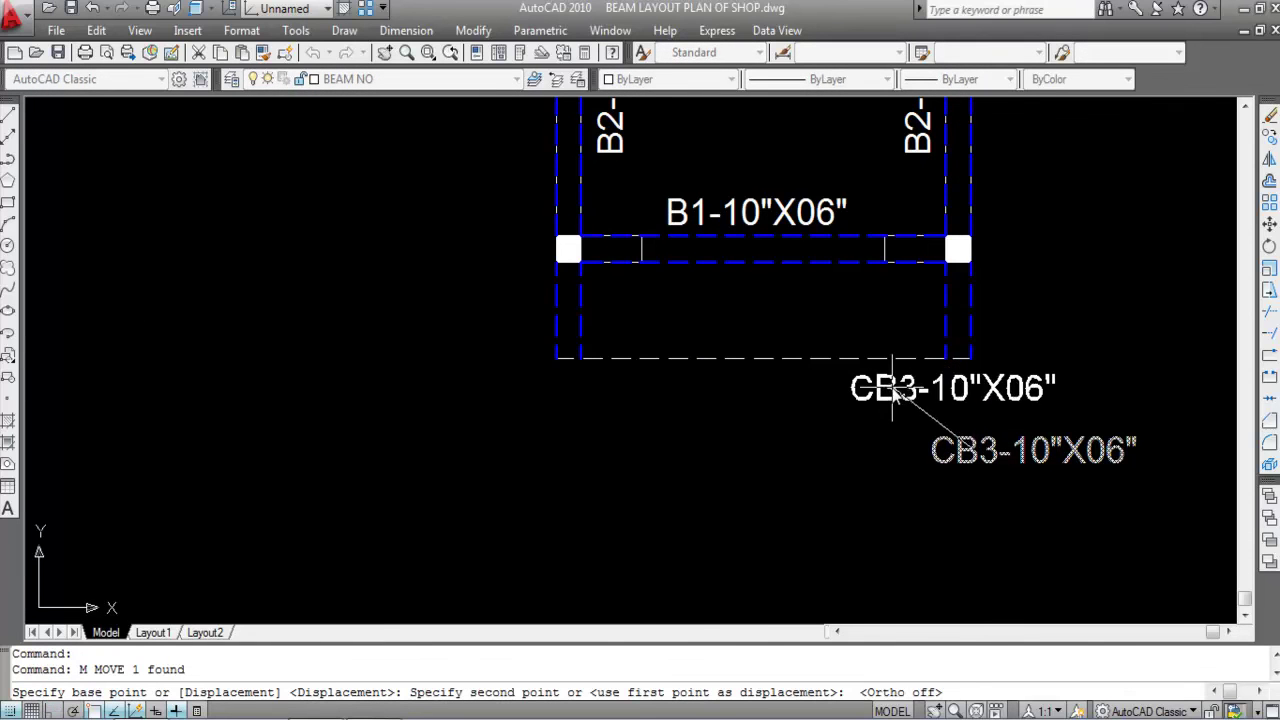
{"action": "left_click", "coordinate": [900, 415]}
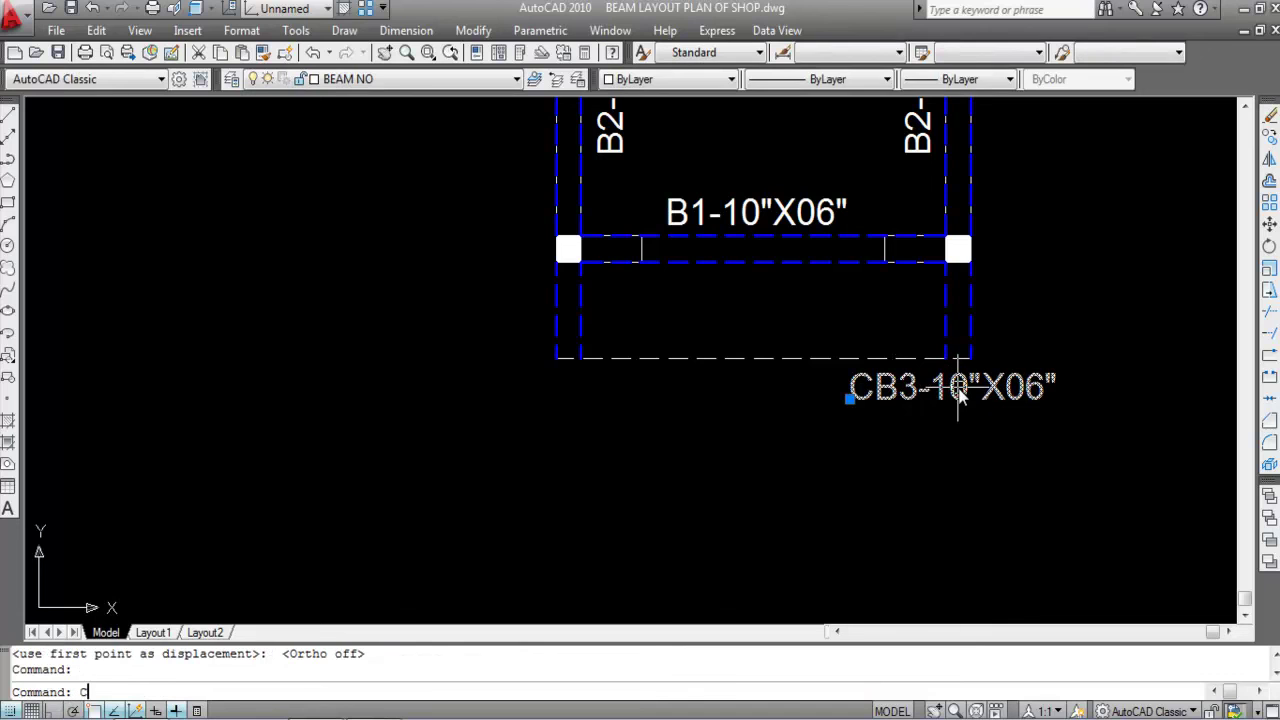
- Copy the CB3-10"X06" label horizontally to sit below the left verandah beam, about 12'-6" away
{"action": "type", "text": "CO"}
{"action": "key", "text": "Return"}
{"action": "left_click", "coordinate": [958, 392]}
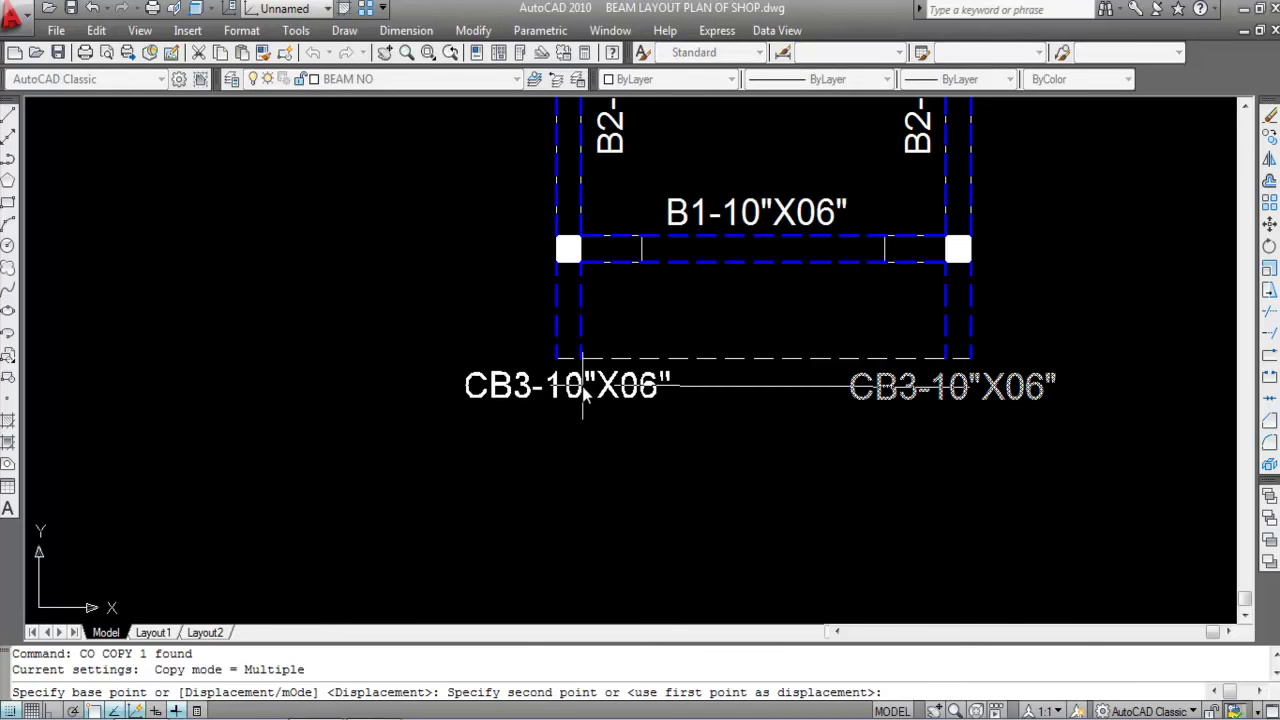
{"action": "key", "text": "F8"}
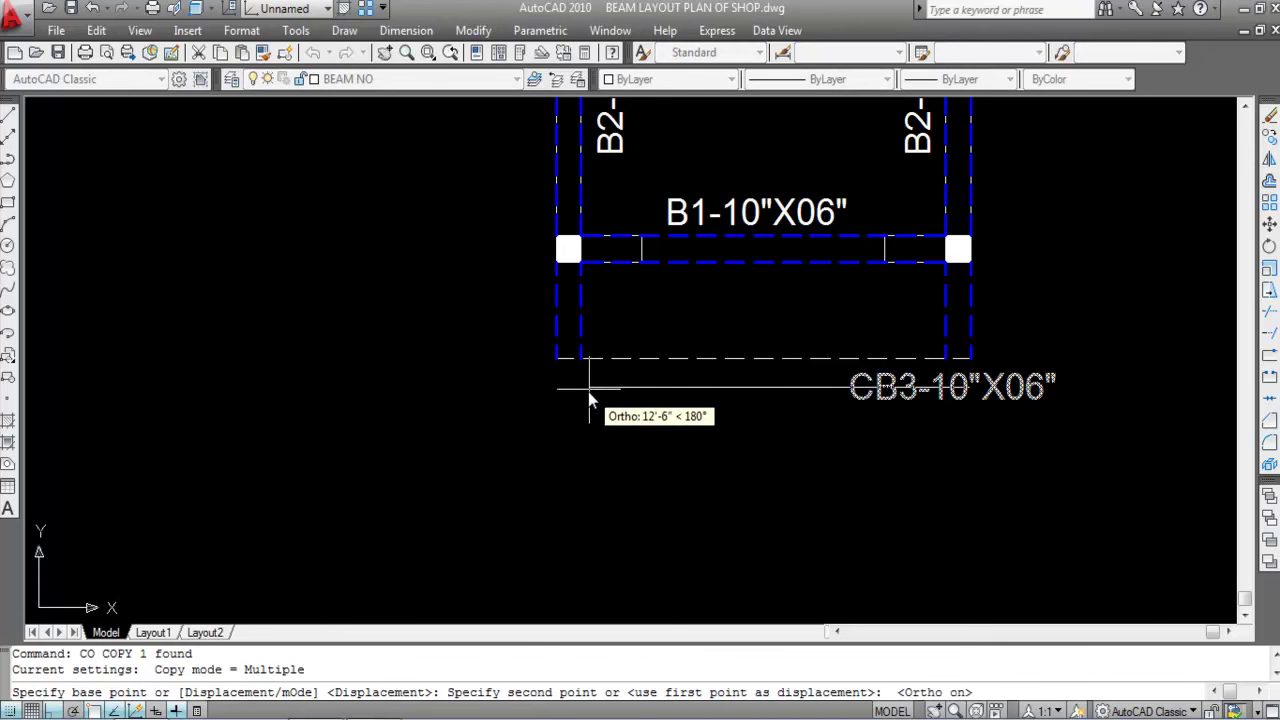
{"action": "left_click", "coordinate": [590, 397]}
{"action": "key", "text": "Escape"}
{"action": "scroll", "coordinate": [838, 477], "scroll_direction": "down", "scroll_amount": 4}
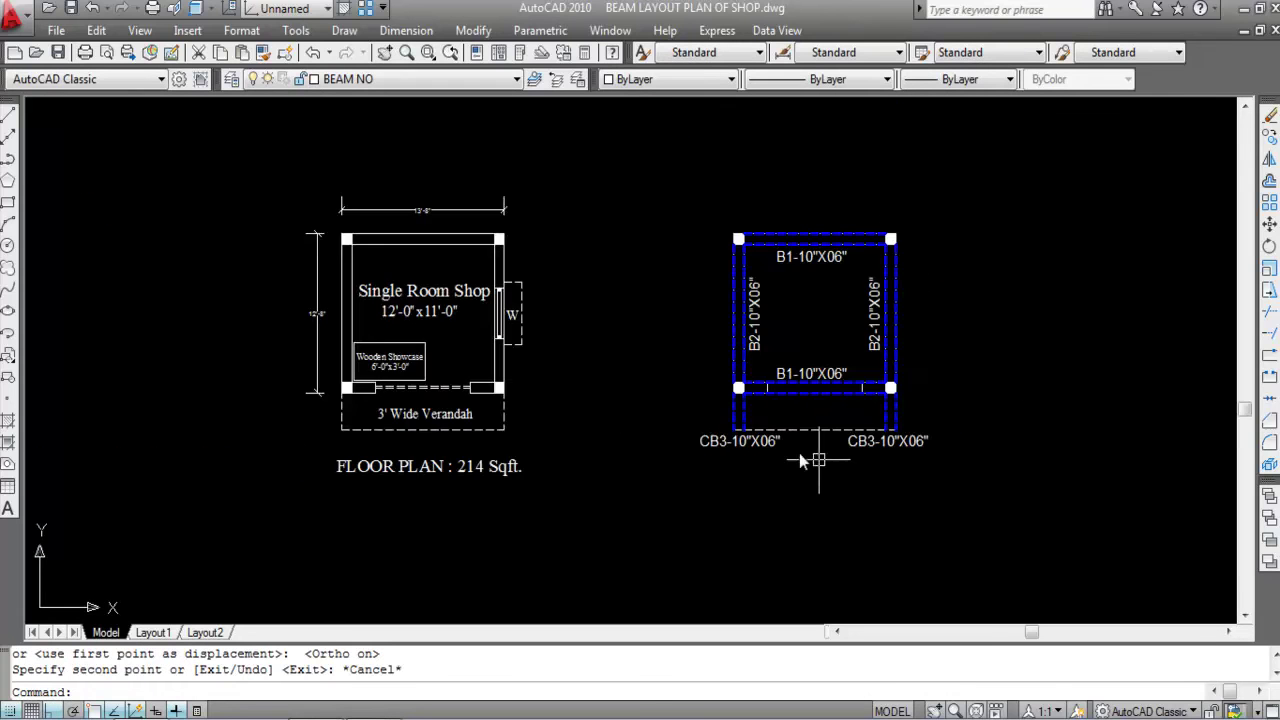
- Examine the two verandah beams with their CB3 labels and compare the beam layout with the floor plan
{"action": "scroll", "coordinate": [738, 418], "scroll_direction": "up", "scroll_amount": 3}
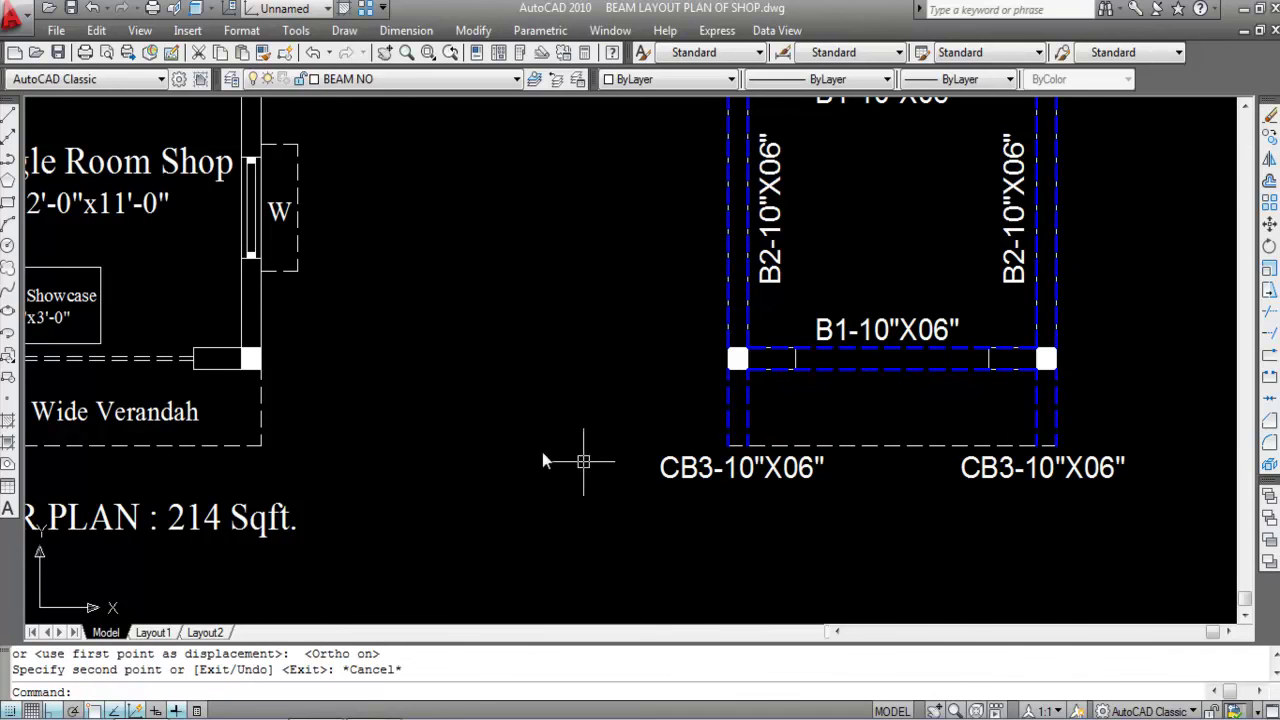
{"action": "scroll", "coordinate": [536, 452], "scroll_direction": "down", "scroll_amount": 2}
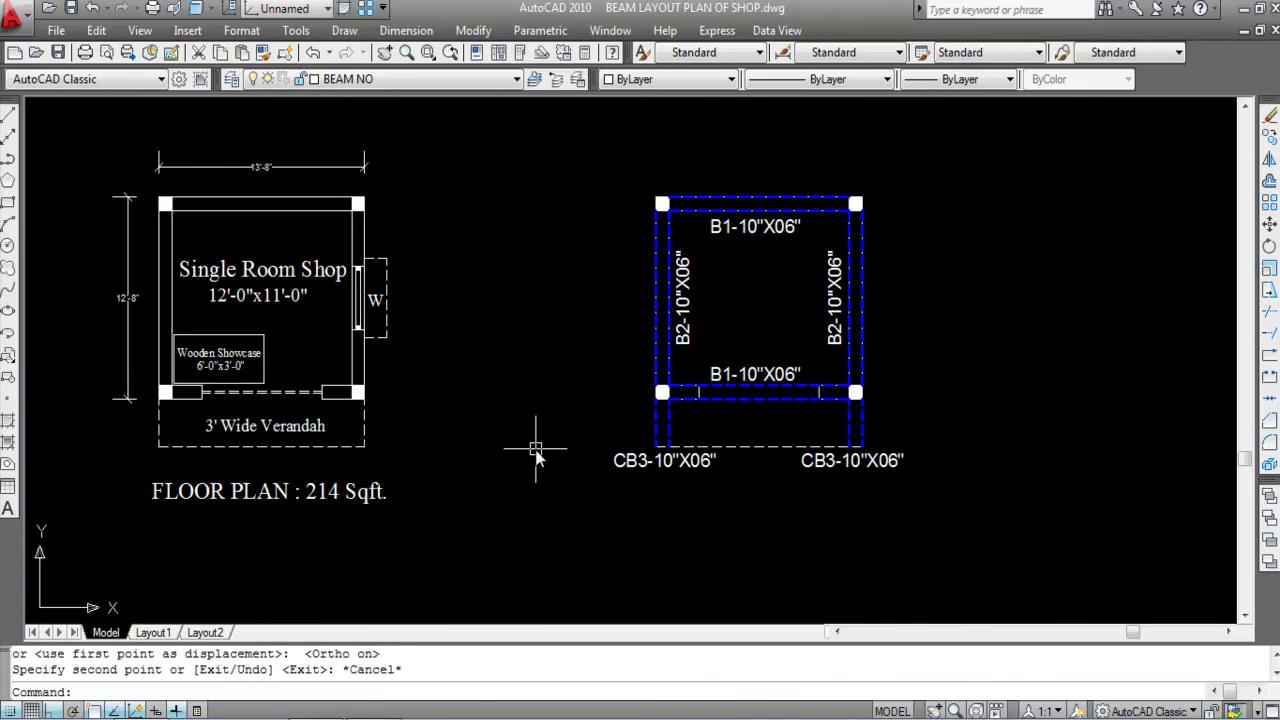
{"action": "scroll", "coordinate": [680, 422], "scroll_direction": "up", "scroll_amount": 3}
{"action": "left_click", "coordinate": [686, 439]}
{"action": "left_click", "coordinate": [632, 429]}
{"action": "left_click", "coordinate": [1135, 445]}
{"action": "left_click", "coordinate": [943, 423]}
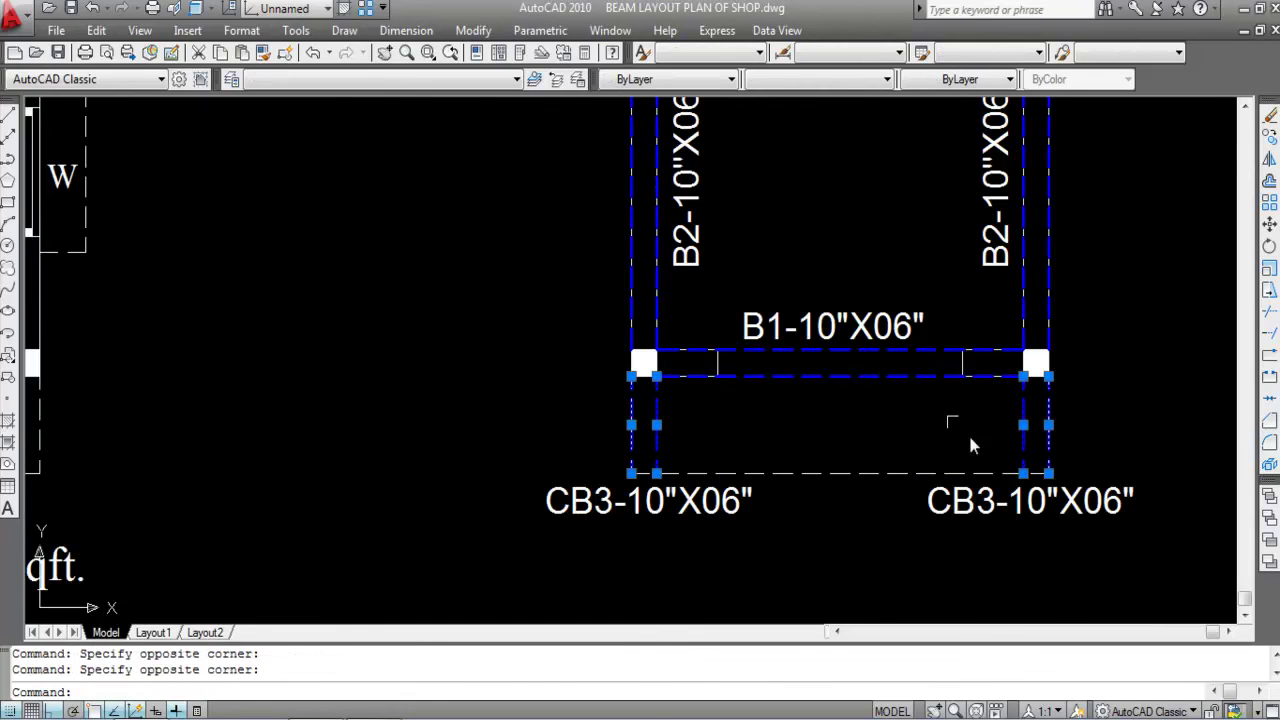
{"action": "key", "text": "Escape"}
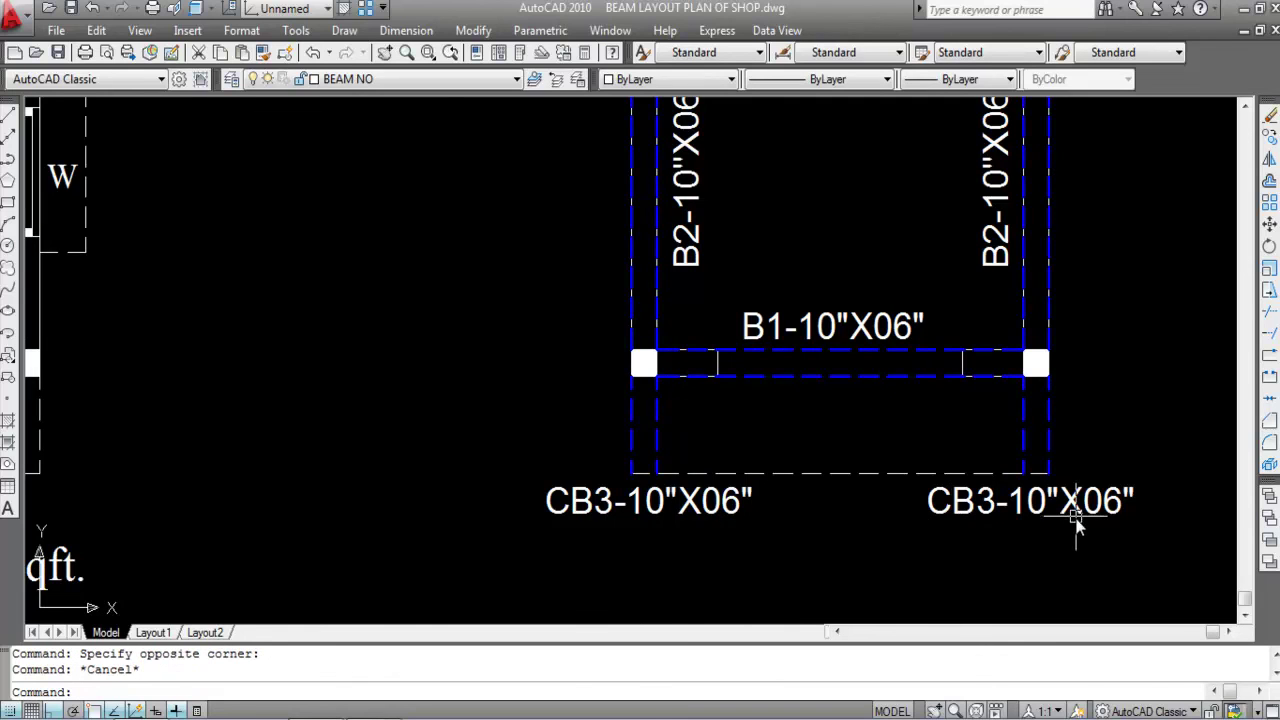
{"action": "scroll", "coordinate": [760, 518], "scroll_direction": "down", "scroll_amount": 4}
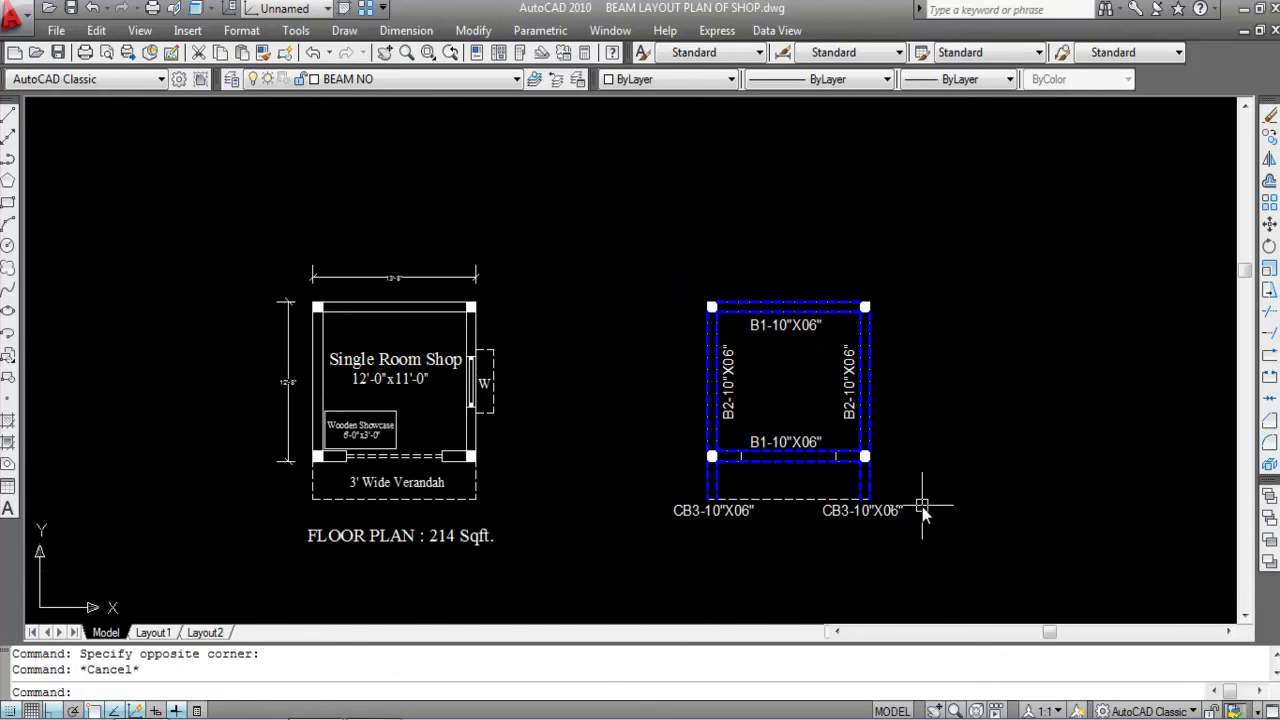
{"action": "scroll", "coordinate": [719, 390], "scroll_direction": "up", "scroll_amount": 3}
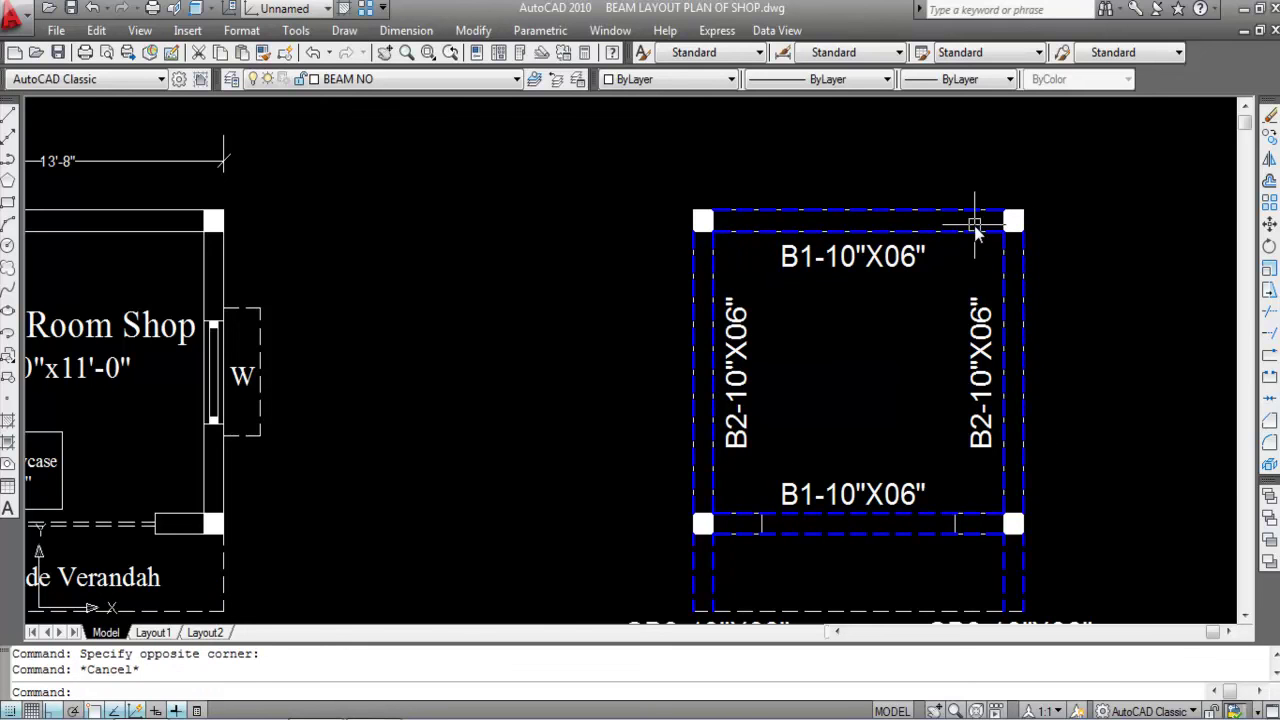
{"action": "scroll", "coordinate": [980, 243], "scroll_direction": "down", "scroll_amount": 2}
{"action": "scroll", "coordinate": [776, 445], "scroll_direction": "up", "scroll_amount": 3}
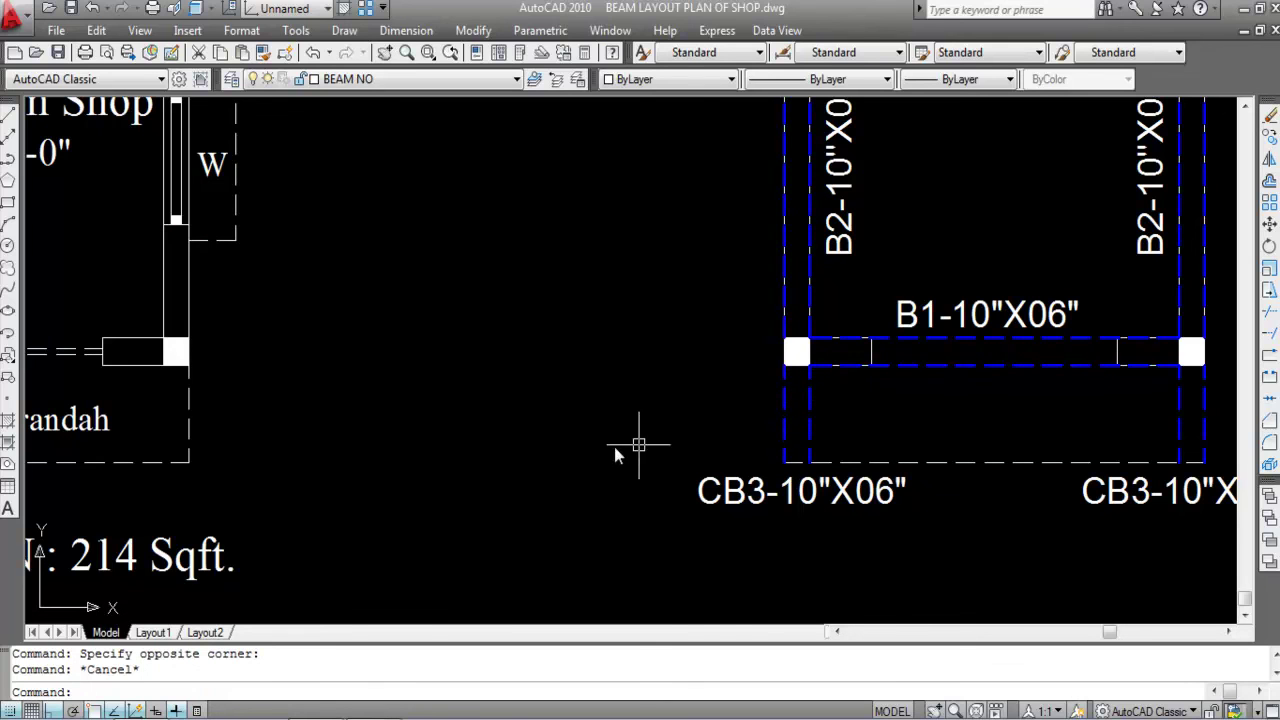
{"action": "scroll", "coordinate": [762, 466], "scroll_direction": "down", "scroll_amount": 2}
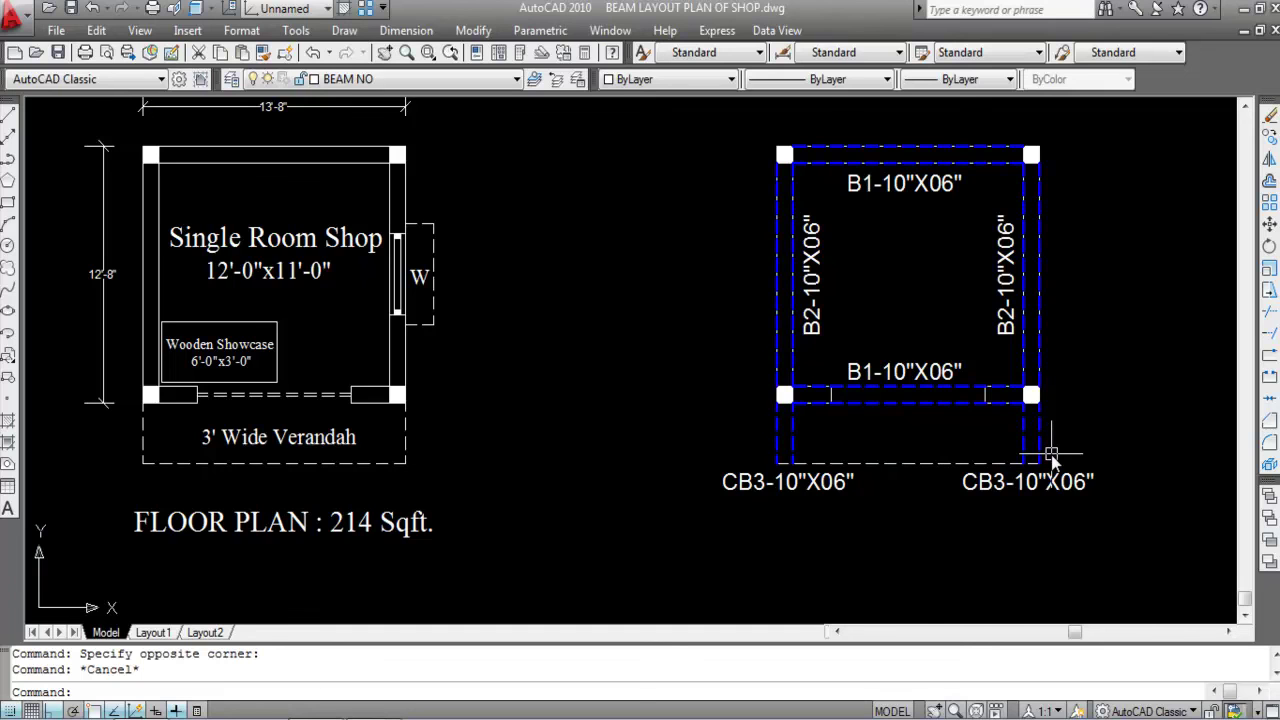
{"action": "middle_click_drag", "start_coordinate": [1051, 454], "coordinate": [1035, 414]}
{"action": "key", "text": "Escape"}
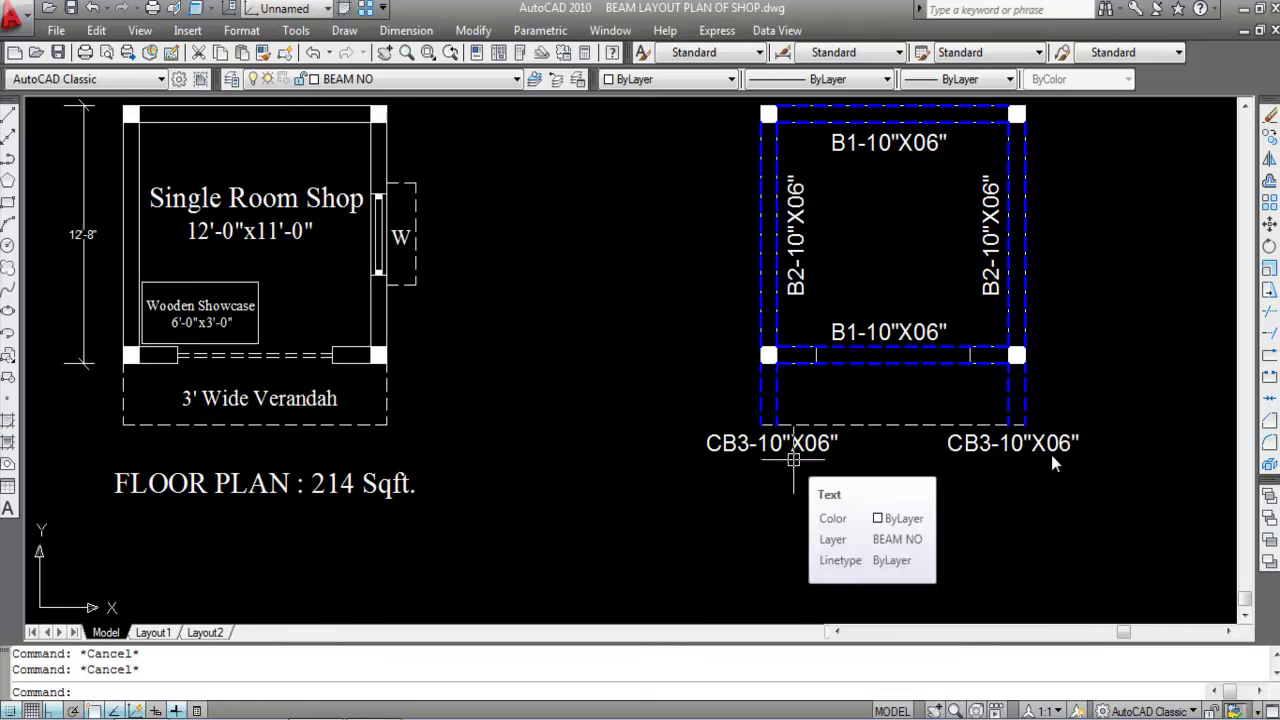
- Identify the verandah outline's layer and turn off the VERANDAH and WALL layers
{"action": "left_click", "coordinate": [914, 424]}
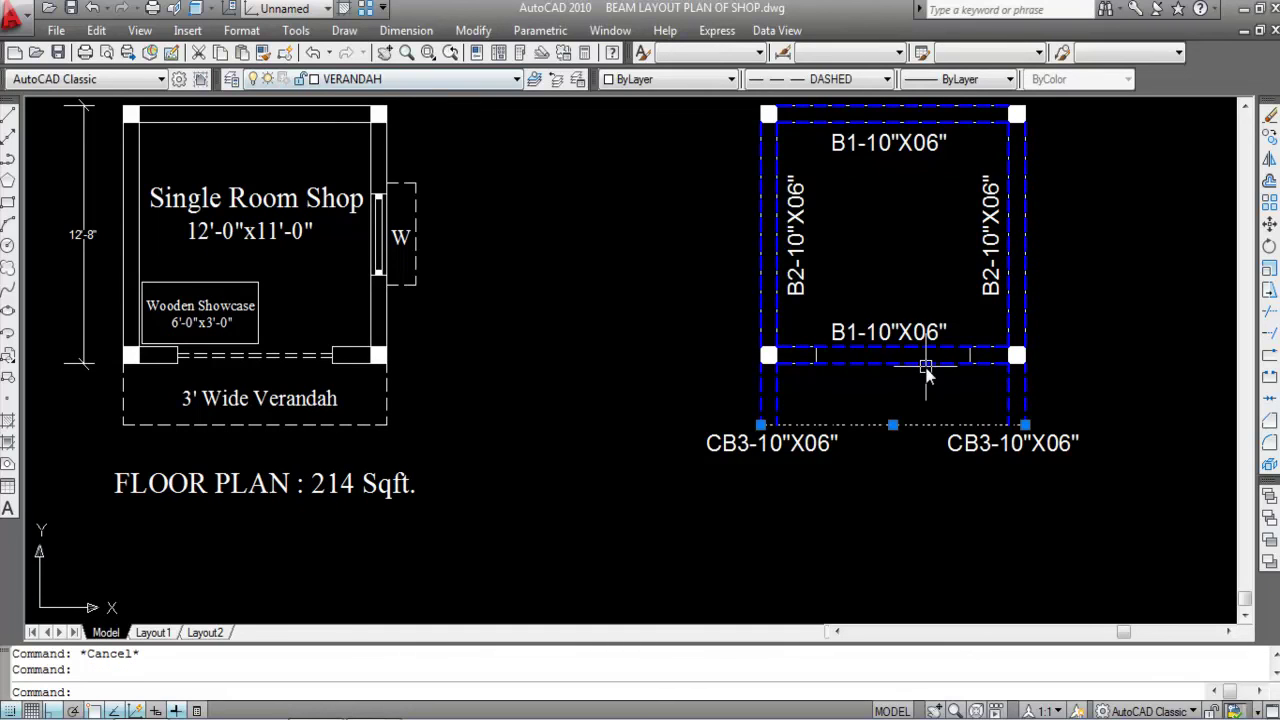
{"action": "left_click", "coordinate": [470, 79]}
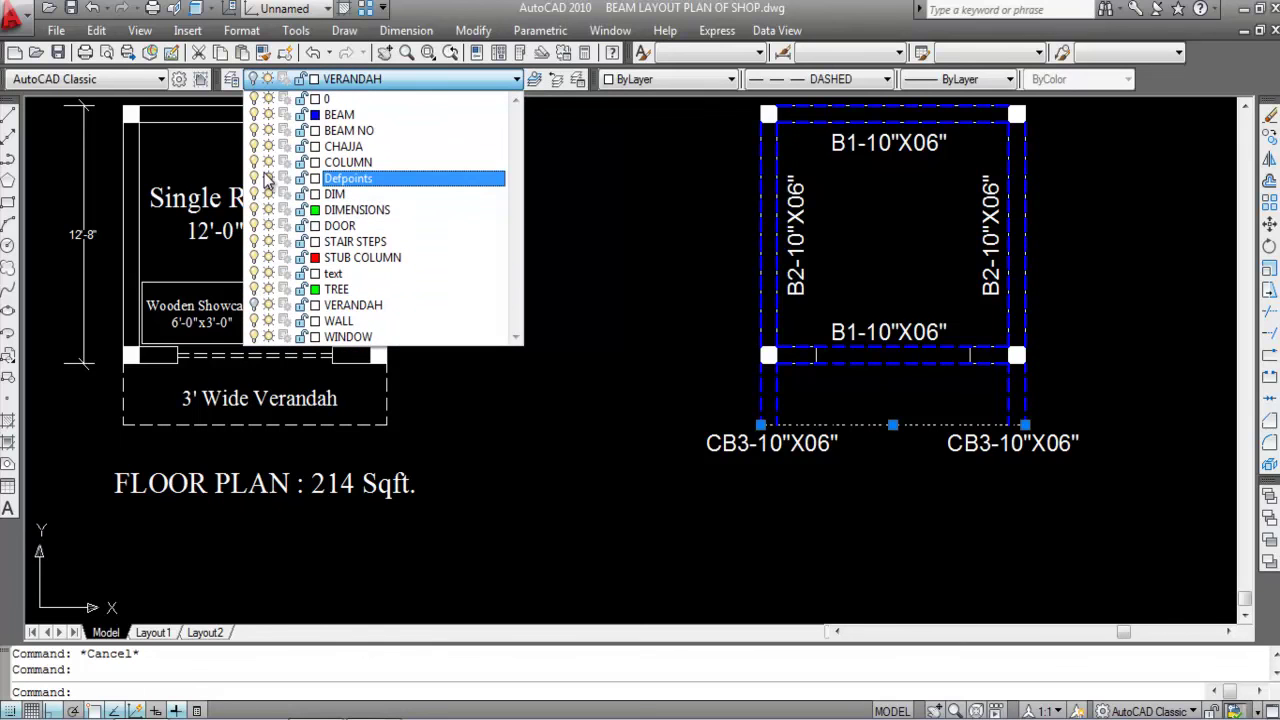
{"action": "left_click", "coordinate": [253, 320]}
{"action": "left_click", "coordinate": [253, 320]}
- Move the beams, columns and beam labels horizontally to the right, clear of the hidden wall and verandah outlines
{"action": "scroll", "coordinate": [604, 417], "scroll_direction": "down", "scroll_amount": 2}
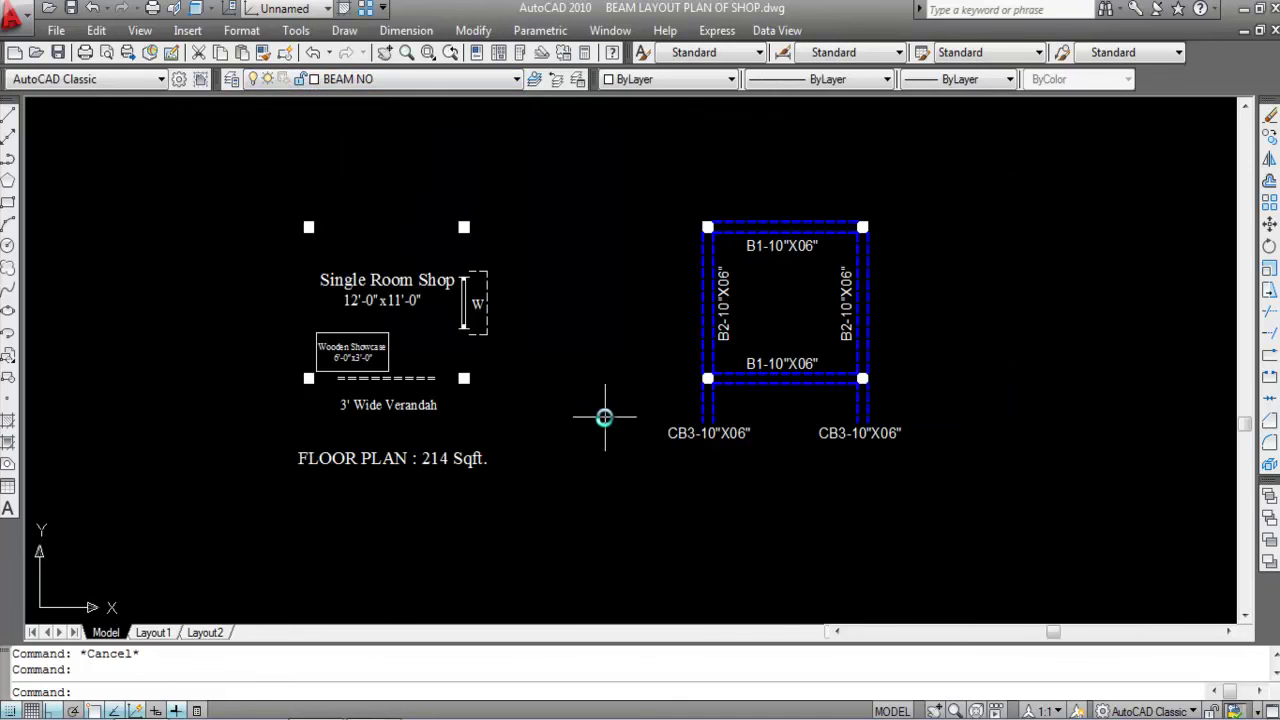
{"action": "left_click", "coordinate": [1004, 512]}
{"action": "left_click", "coordinate": [648, 184]}
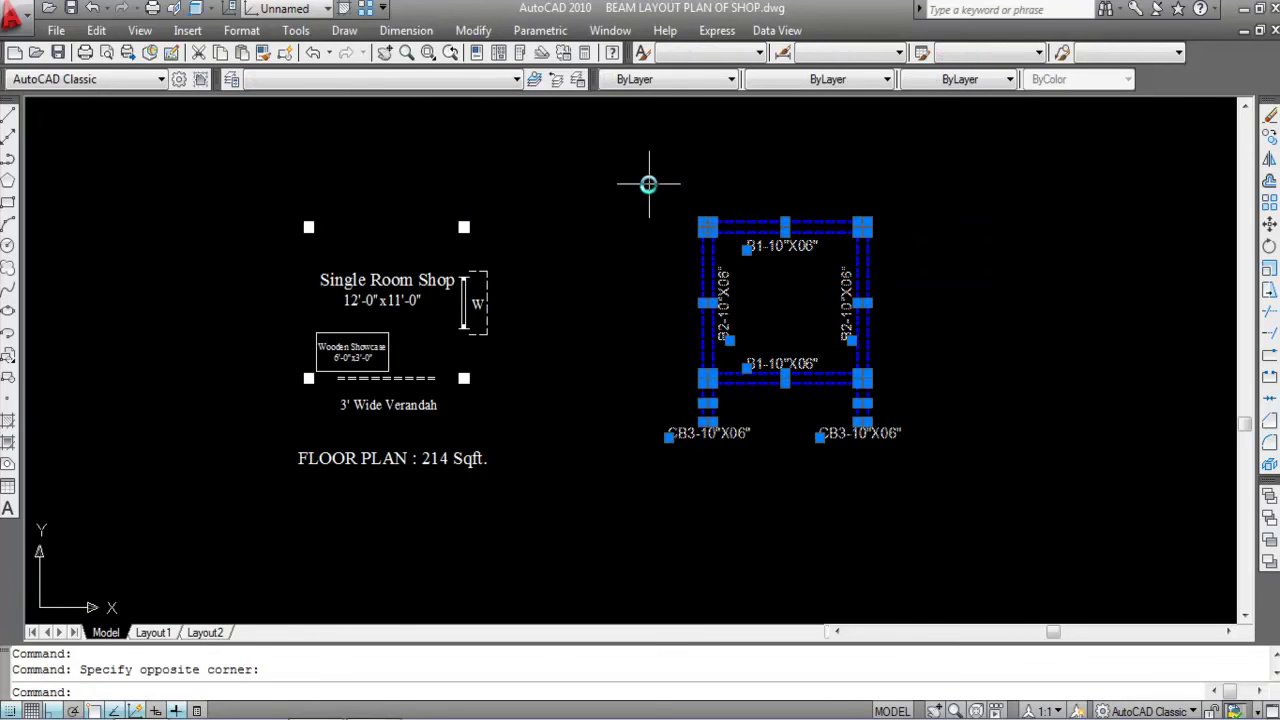
{"action": "type", "text": "m"}
{"action": "key", "text": "Return"}
{"action": "left_click", "coordinate": [777, 290]}
{"action": "scroll", "coordinate": [589, 300], "scroll_direction": "down", "scroll_amount": 2}
{"action": "left_click", "coordinate": [930, 309]}
{"action": "key", "text": "Escape"}
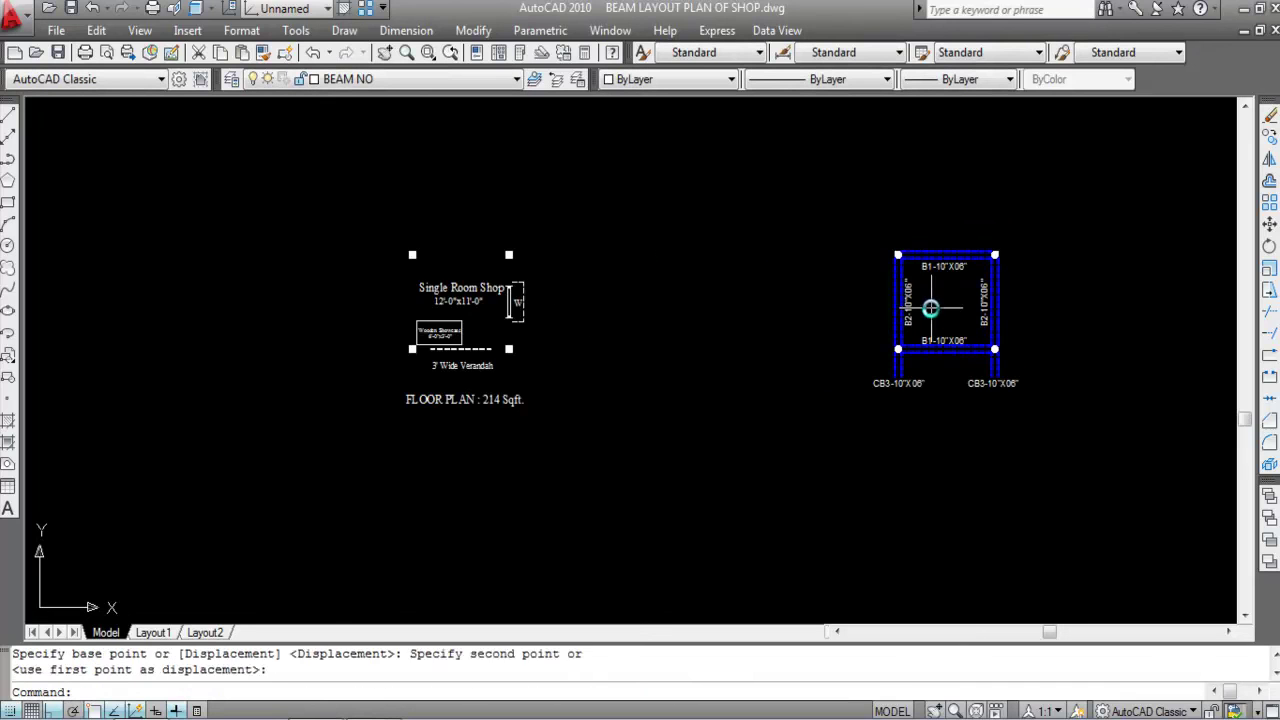
- Turn all layers back on in the layer properties, including VERANDAH and WALL
{"action": "left_click", "coordinate": [232, 79]}
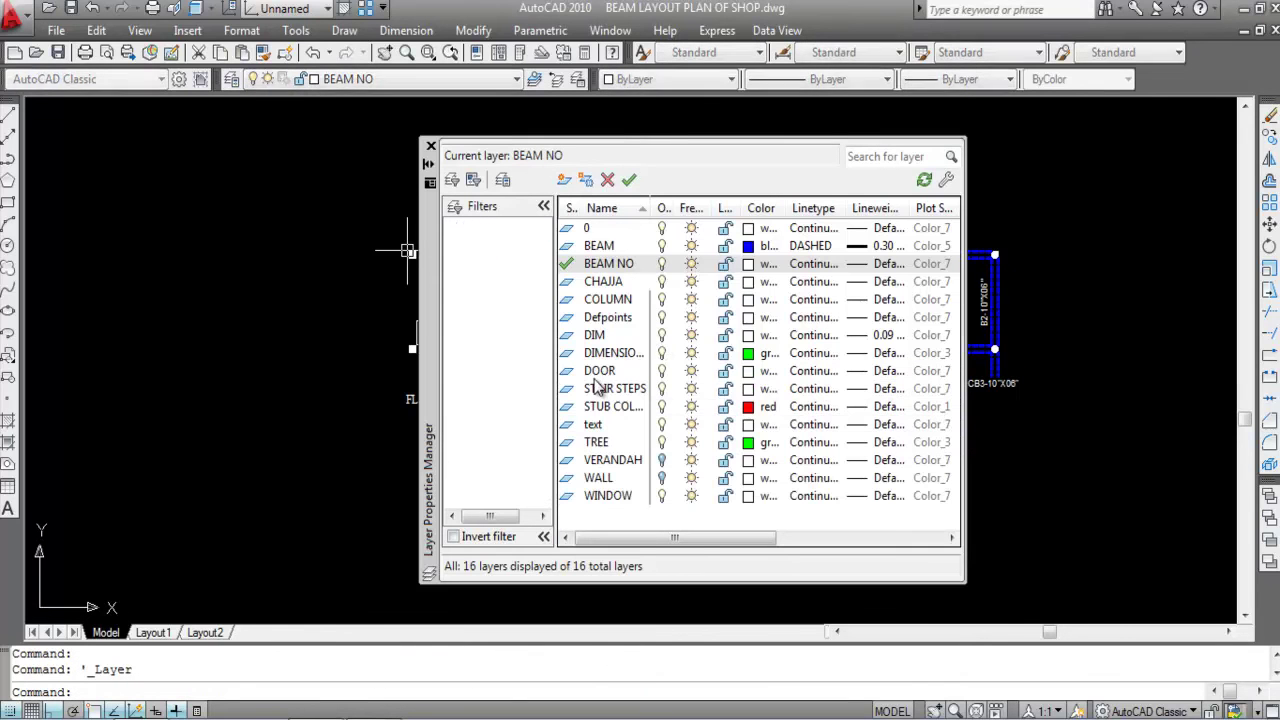
{"action": "right_click", "coordinate": [677, 377]}
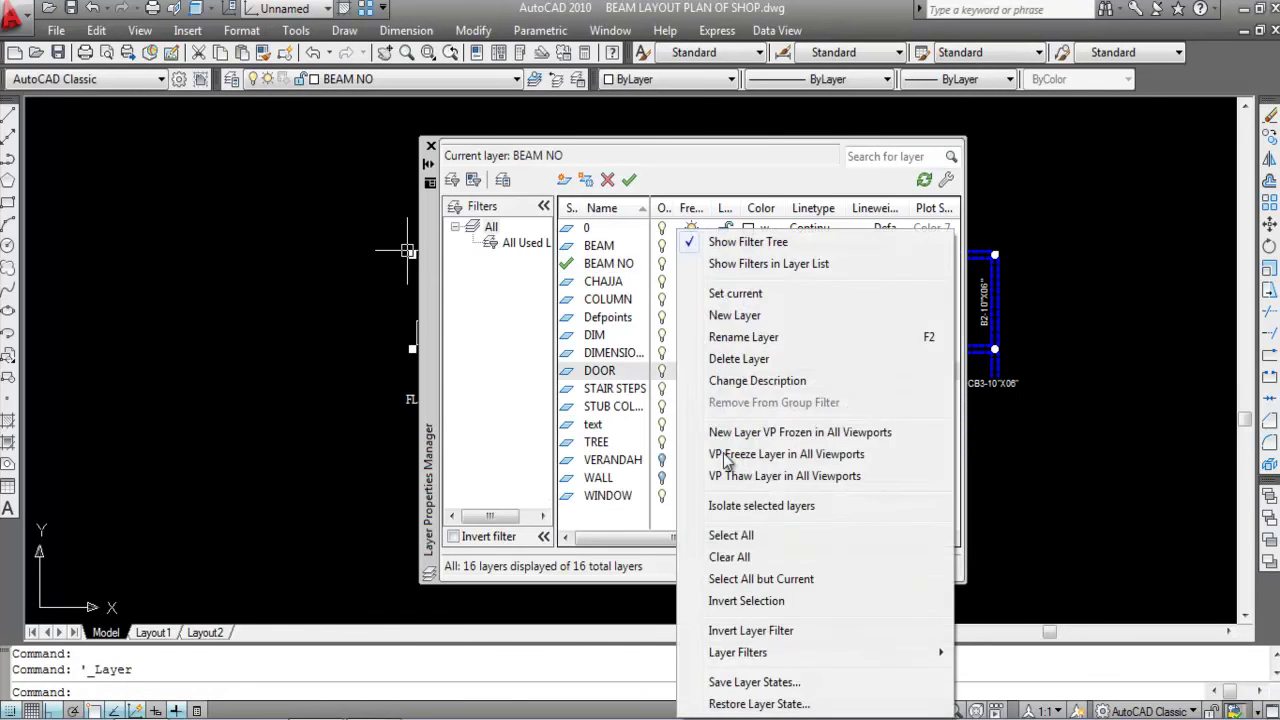
{"action": "left_click", "coordinate": [735, 538]}
{"action": "left_click", "coordinate": [663, 462]}
{"action": "left_click", "coordinate": [430, 146]}
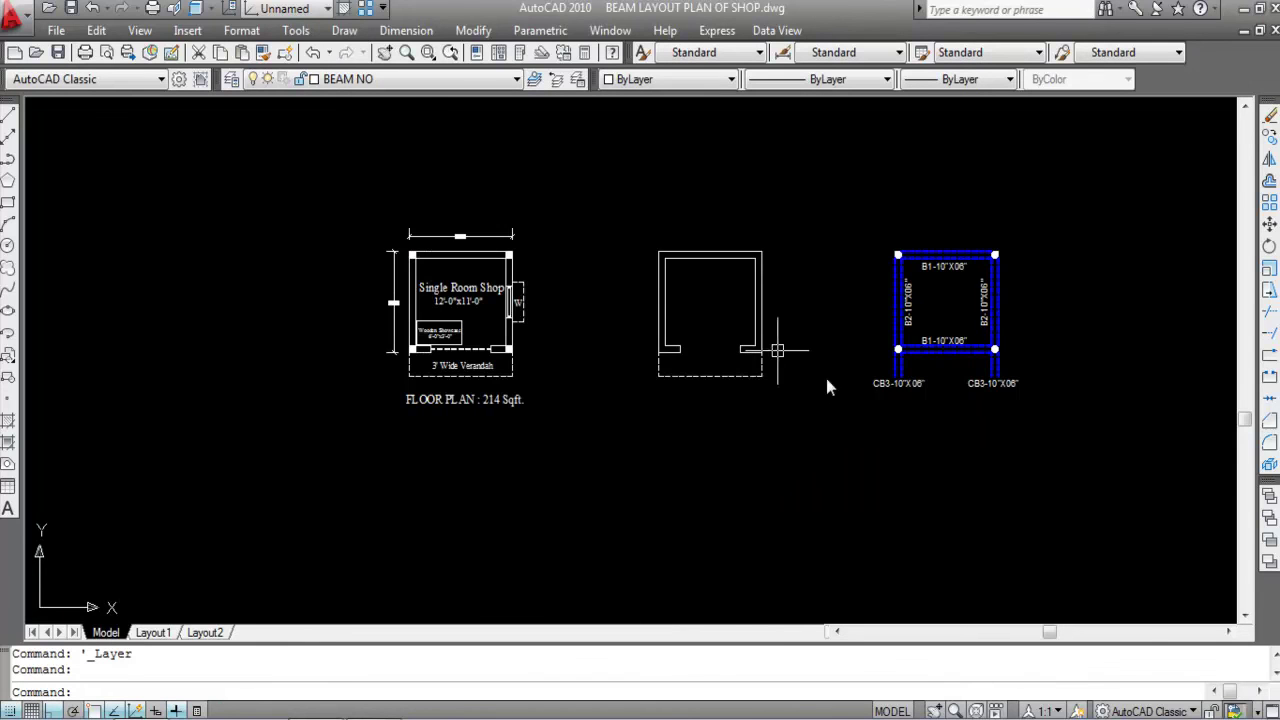
- Delete the leftover wall and verandah outlines between the floor plan and the beam layout
{"action": "left_click", "coordinate": [797, 409]}
{"action": "left_click", "coordinate": [607, 214]}
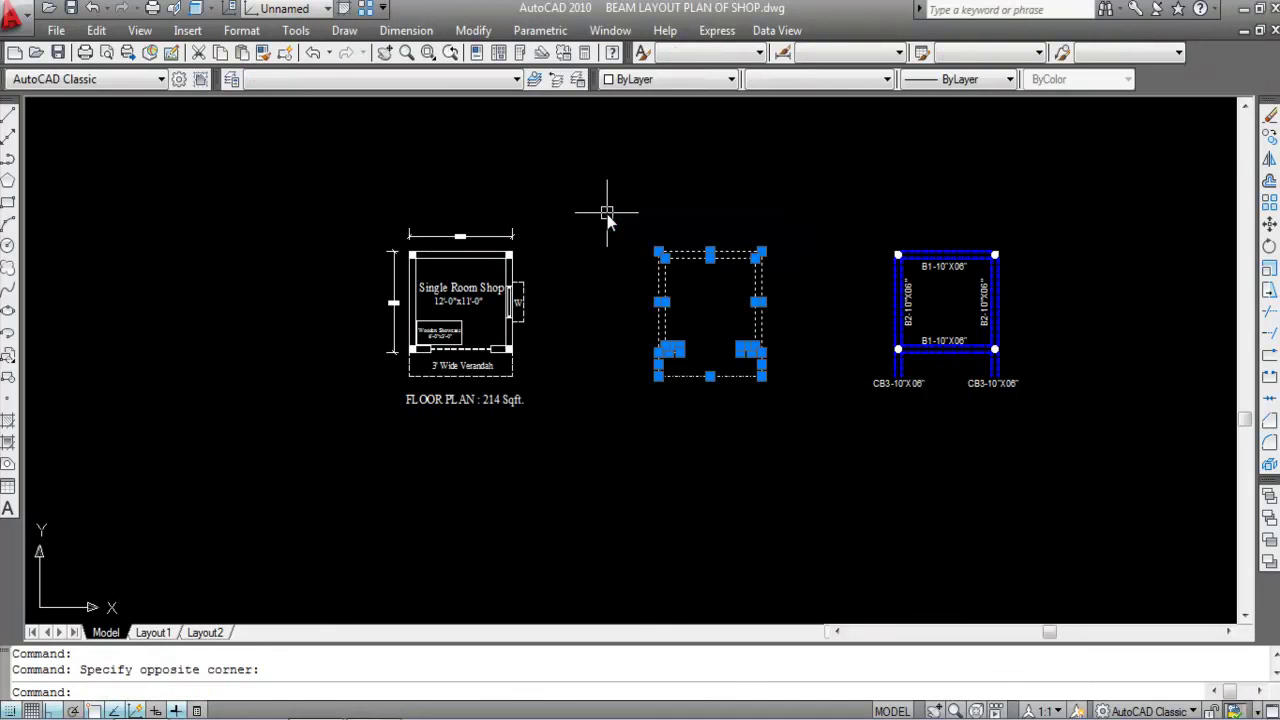
{"action": "key", "text": "Delete"}
{"action": "scroll", "coordinate": [1040, 370], "scroll_direction": "up", "scroll_amount": 3}
{"action": "scroll", "coordinate": [757, 366], "scroll_direction": "down", "scroll_amount": 3}
{"action": "scroll", "coordinate": [771, 400], "scroll_direction": "up", "scroll_amount": 4}
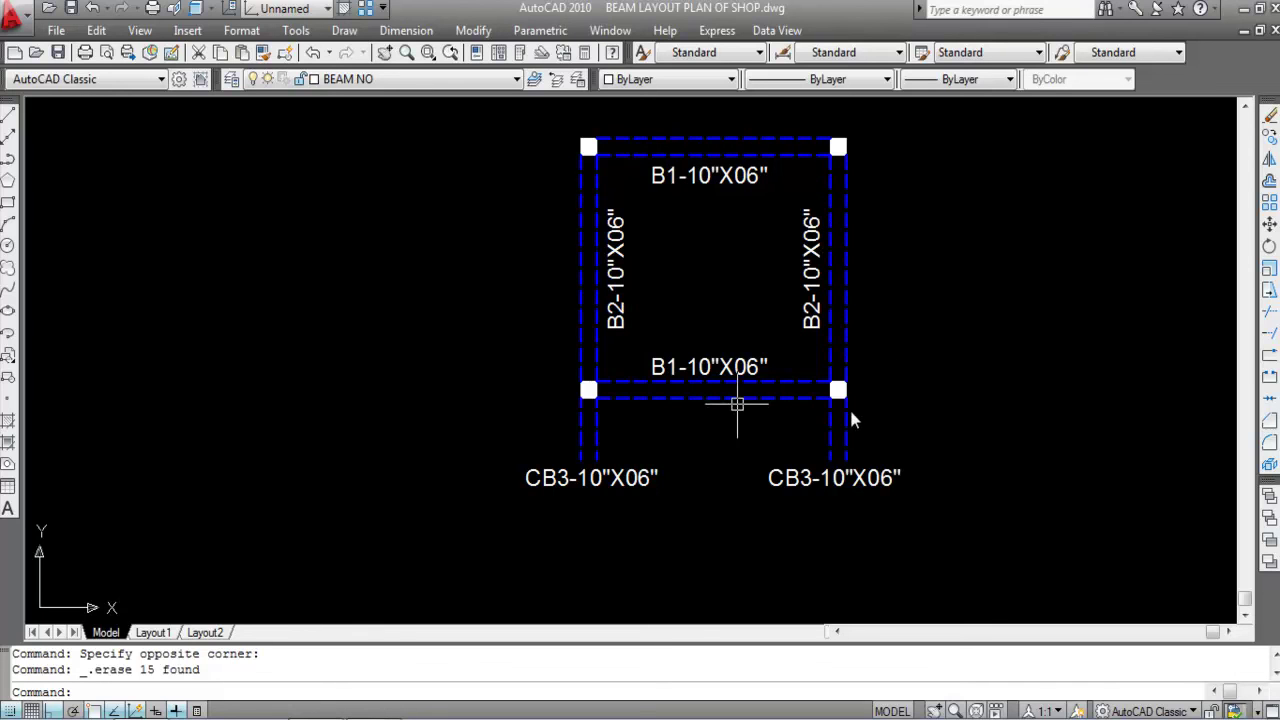
{"action": "left_click", "coordinate": [622, 450]}
{"action": "left_click", "coordinate": [567, 421]}
{"action": "left_click", "coordinate": [904, 446]}
{"action": "left_click", "coordinate": [760, 420]}
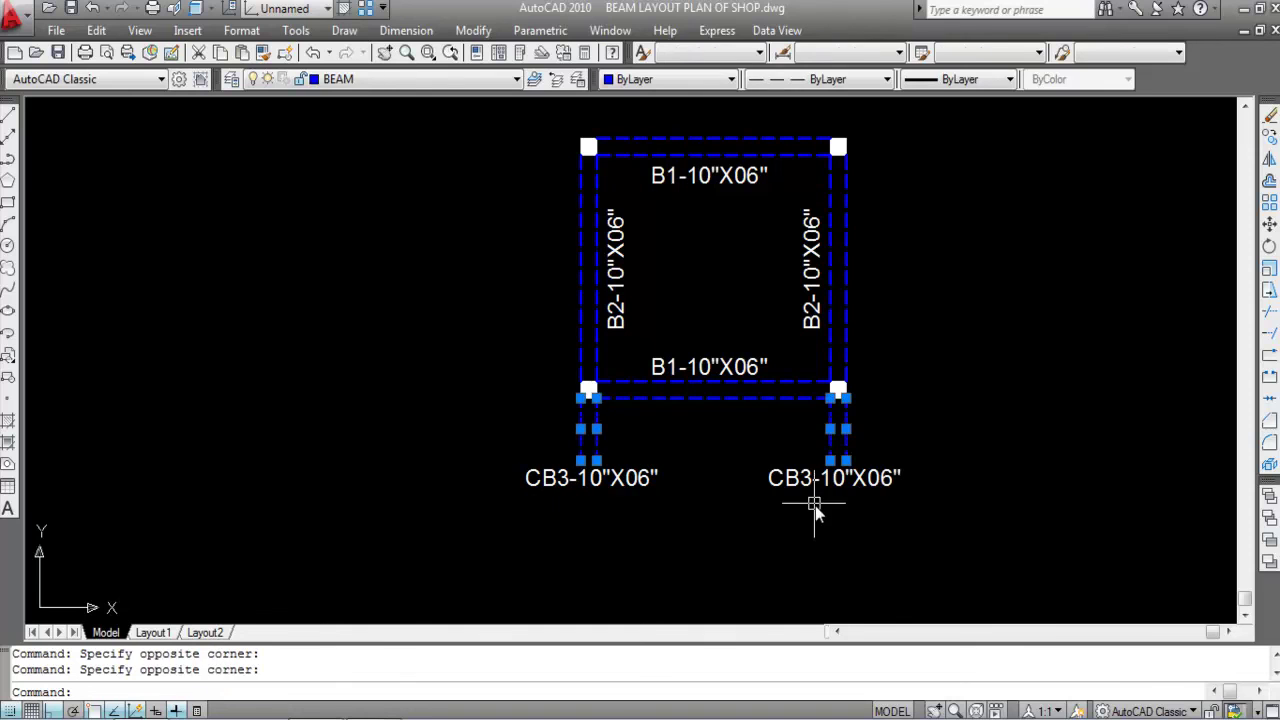
{"action": "key", "text": "Escape"}
{"action": "scroll", "coordinate": [753, 445], "scroll_direction": "down", "scroll_amount": 2}
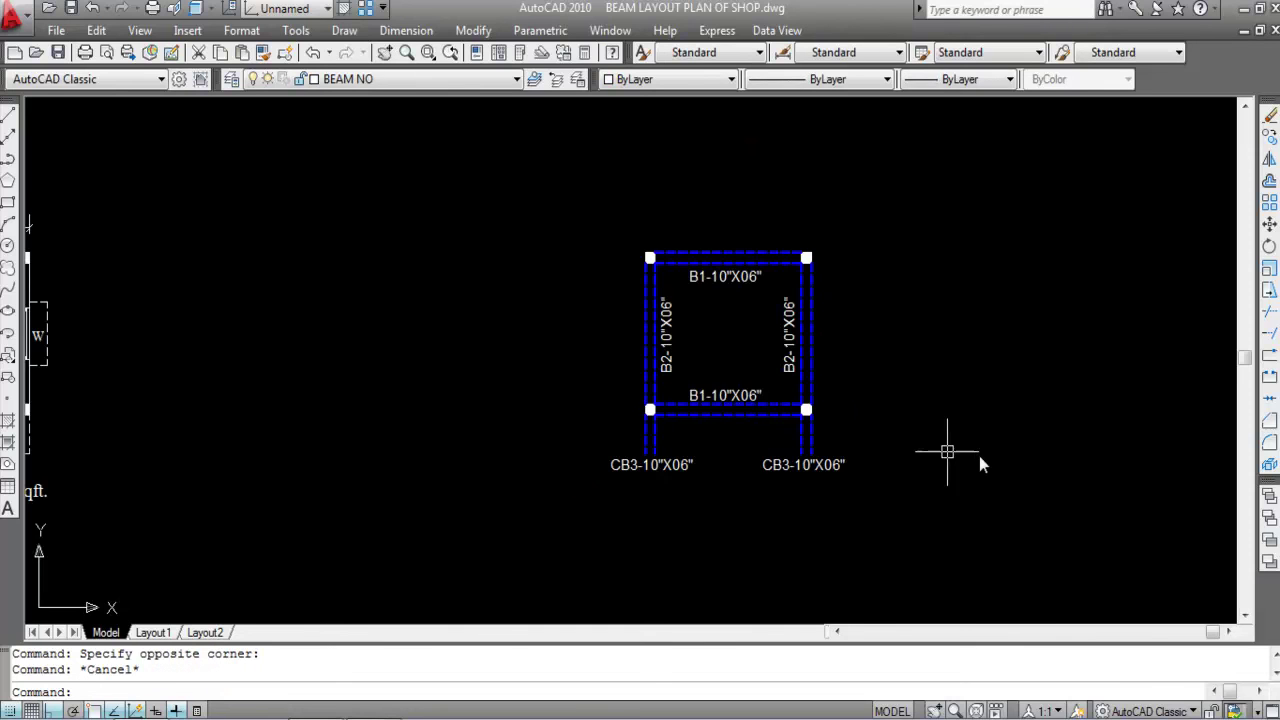
{"action": "scroll", "coordinate": [880, 262], "scroll_direction": "down", "scroll_amount": 1}
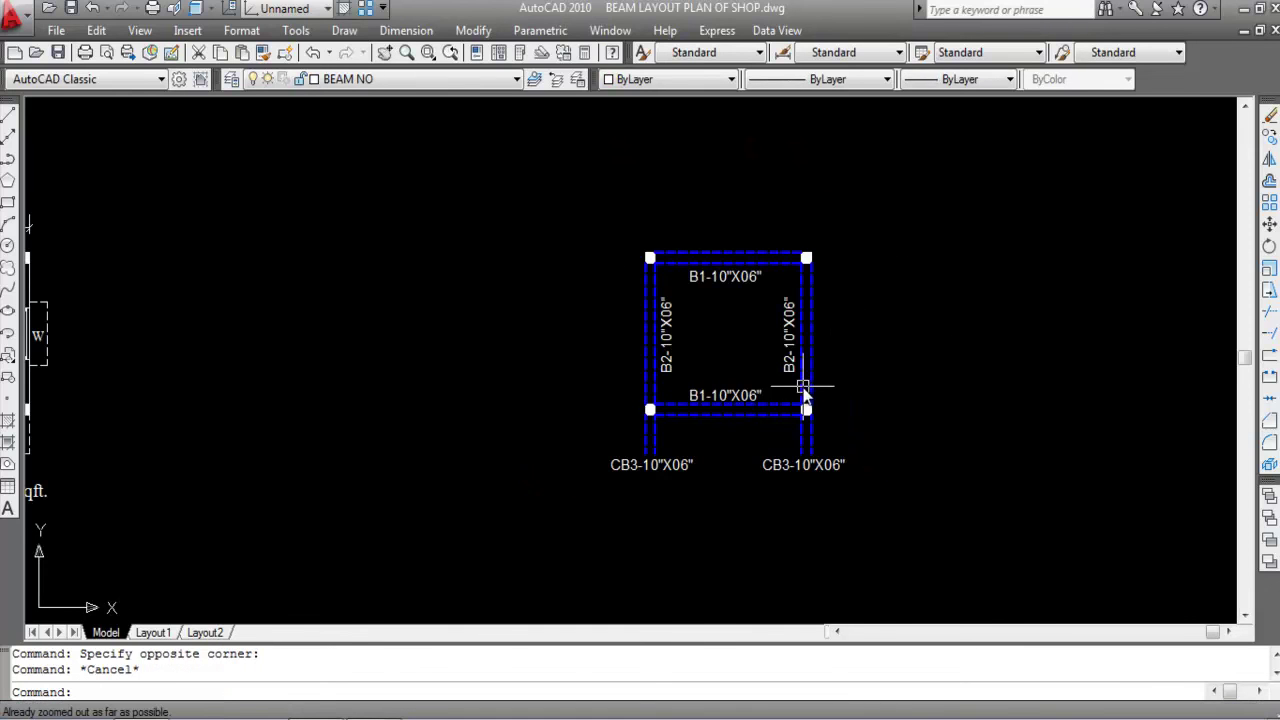
- Regenerate the drawing and copy the floor plan's title horizontally to below the CB3 labels of the beam layout
{"action": "scroll", "coordinate": [800, 395], "scroll_direction": "up", "scroll_amount": 3}
{"action": "scroll", "coordinate": [808, 380], "scroll_direction": "down", "scroll_amount": 2}
{"action": "type", "text": "RE"}
{"action": "key", "text": "Return"}
{"action": "scroll", "coordinate": [752, 307], "scroll_direction": "down", "scroll_amount": 2}
{"action": "left_click", "coordinate": [350, 397]}
{"action": "type", "text": "CO"}
{"action": "key", "text": "Return"}
{"action": "left_click", "coordinate": [365, 400]}
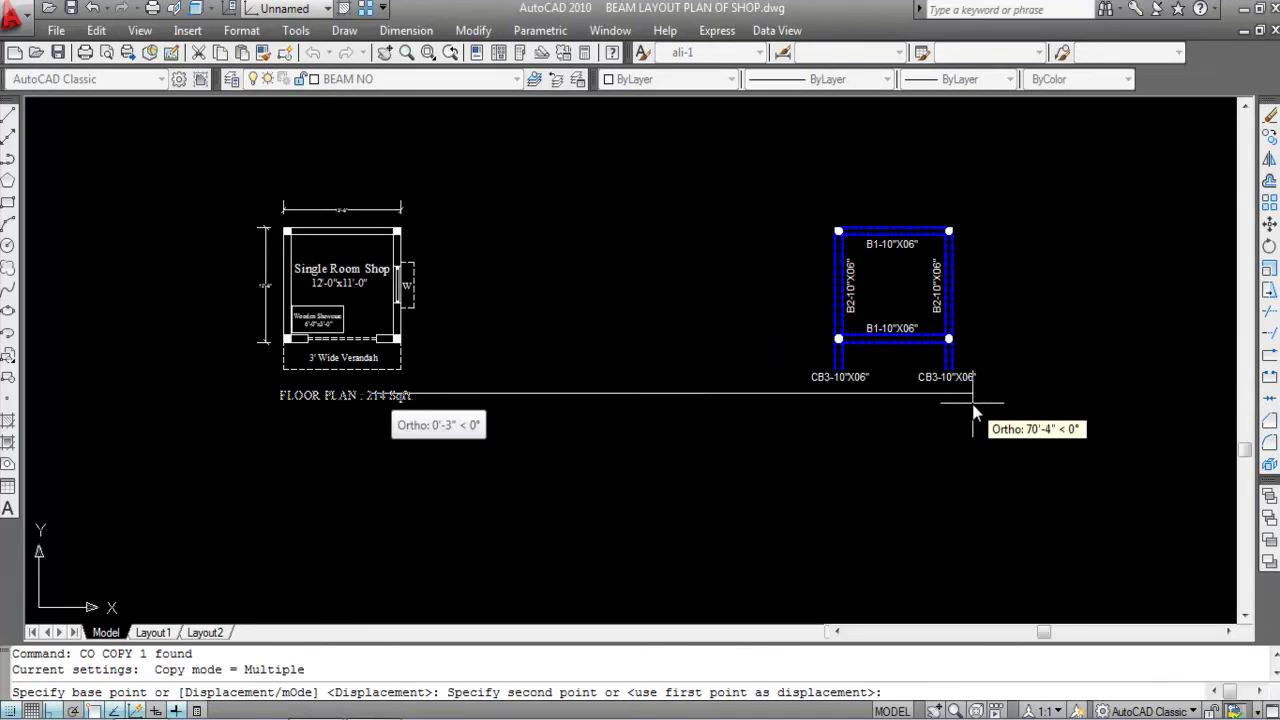
{"action": "scroll", "coordinate": [977, 402], "scroll_direction": "up", "scroll_amount": 4}
{"action": "left_click", "coordinate": [829, 409]}
{"action": "key", "text": "Escape"}
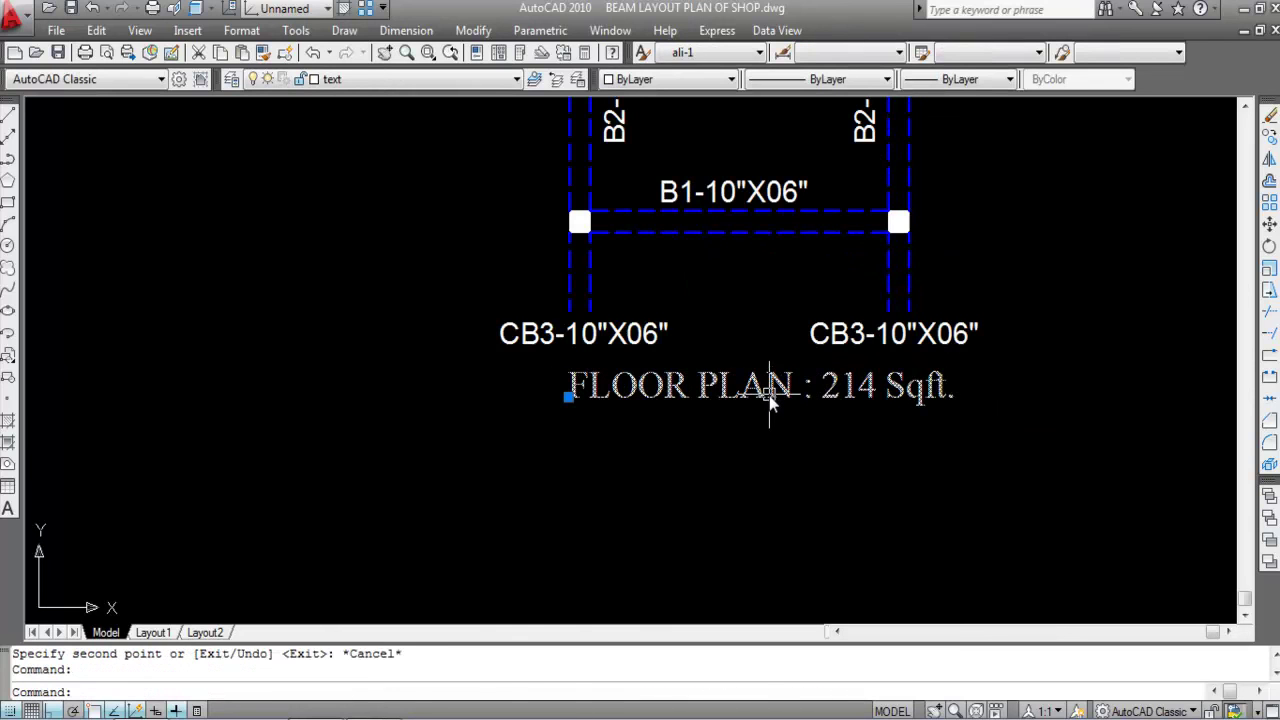
- Move the copied floor plan title slightly so it sits lower beneath the CB3 beam labels
{"action": "key", "text": "m"}
{"action": "key", "text": "Return"}
{"action": "scroll", "coordinate": [745, 408], "scroll_direction": "up", "scroll_amount": 2}
{"action": "left_click", "coordinate": [748, 405]}
{"action": "scroll", "coordinate": [748, 405], "scroll_direction": "up", "scroll_amount": 1}
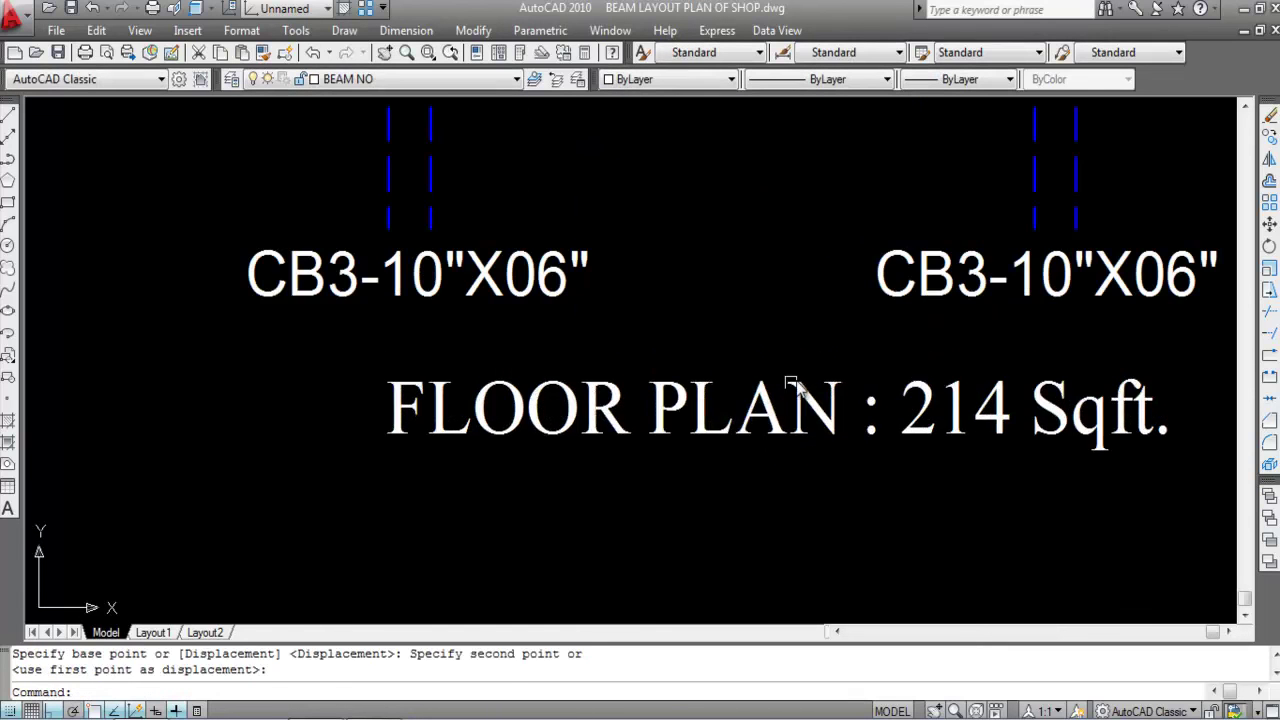
{"action": "left_click", "coordinate": [748, 423]}
- Change the copied title's text to BEAM LAYOUT PLAN
{"action": "scroll", "coordinate": [783, 395], "scroll_direction": "down", "scroll_amount": 4}
{"action": "double_click", "coordinate": [928, 392]}
{"action": "type", "text": "B"}
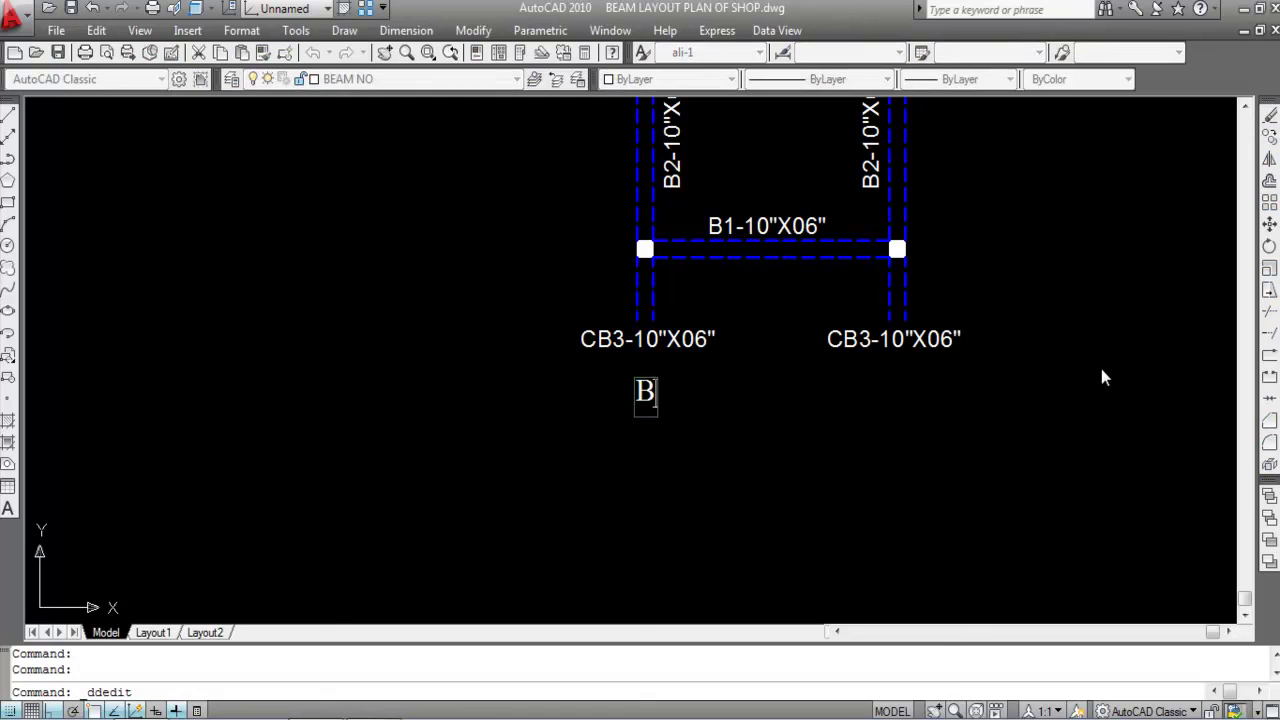
{"action": "type", "text": "EAM LAYO"}
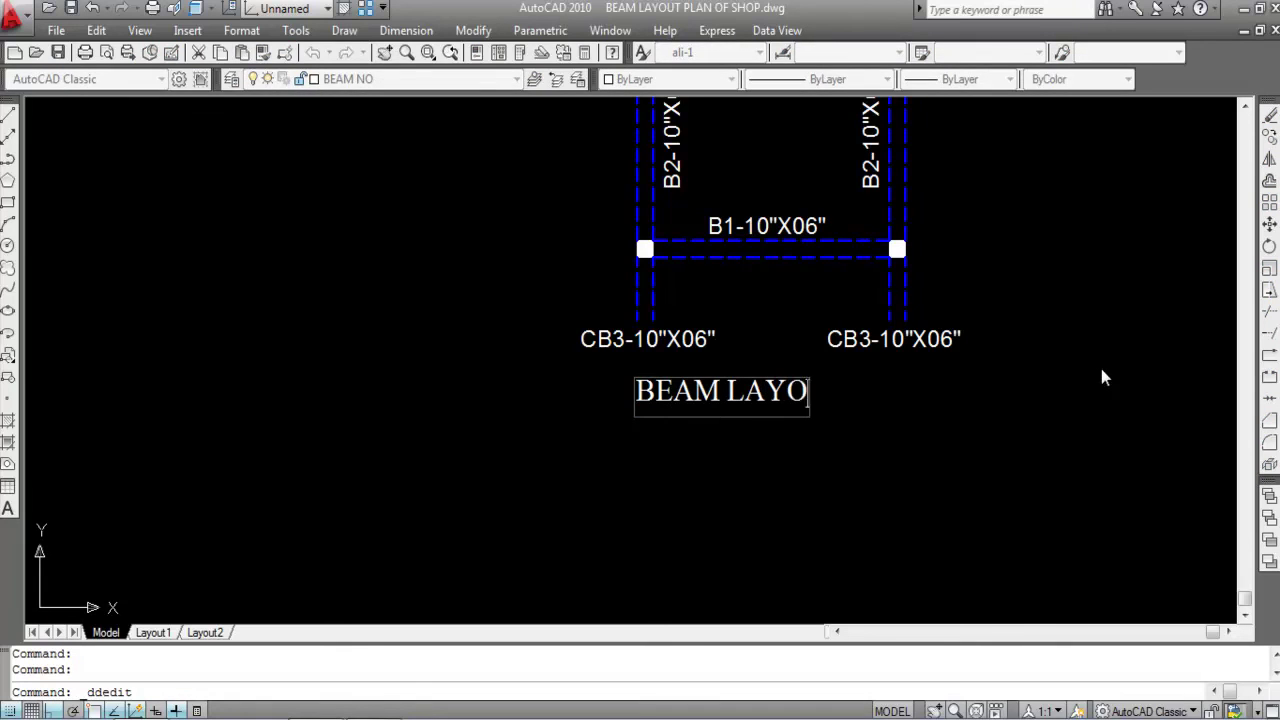
{"action": "type", "text": "UT PLAN"}
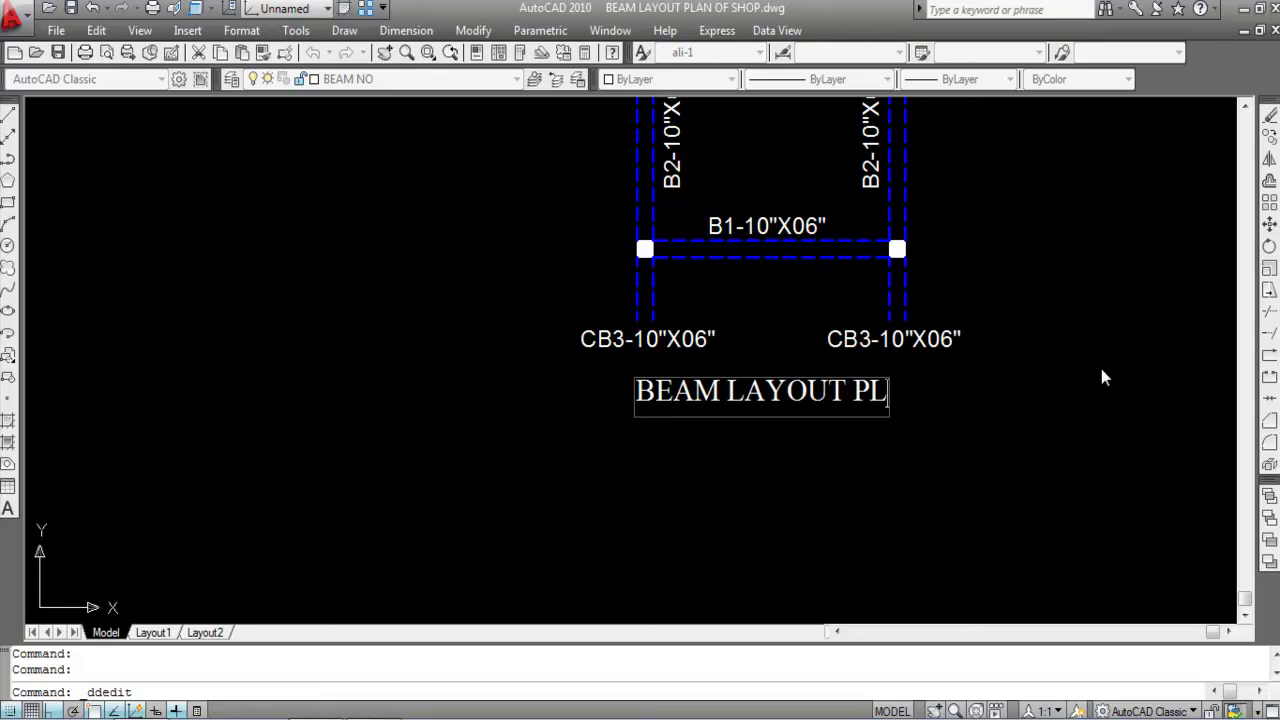
{"action": "key", "text": "Return"}
{"action": "scroll", "coordinate": [647, 471], "scroll_direction": "down", "scroll_amount": 2}
{"action": "key", "text": "Escape"}
- Move the BEAM LAYOUT PLAN title farther down, leaving a clear gap under the CB3 labels
{"action": "left_click", "coordinate": [755, 418]}
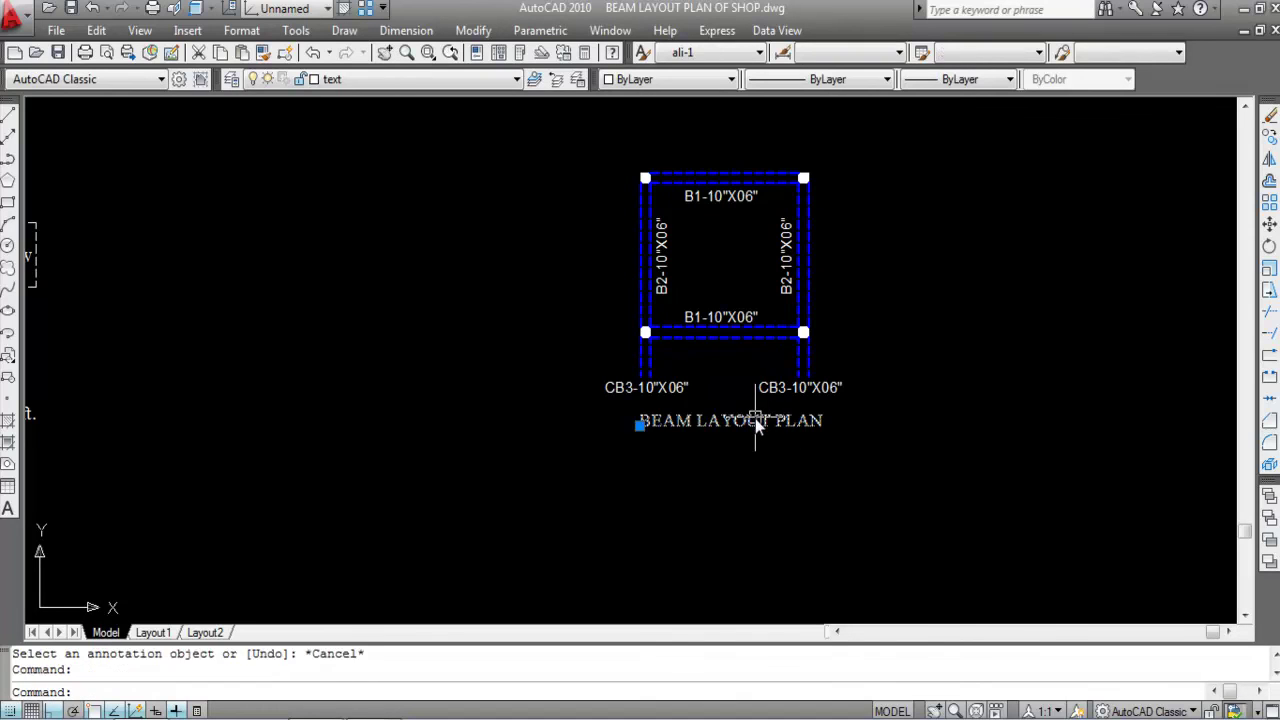
{"action": "type", "text": "m"}
{"action": "key", "text": "Return"}
{"action": "left_click", "coordinate": [754, 418]}
{"action": "scroll", "coordinate": [752, 425], "scroll_direction": "up", "scroll_amount": 3}
{"action": "scroll", "coordinate": [848, 510], "scroll_direction": "down", "scroll_amount": 2}
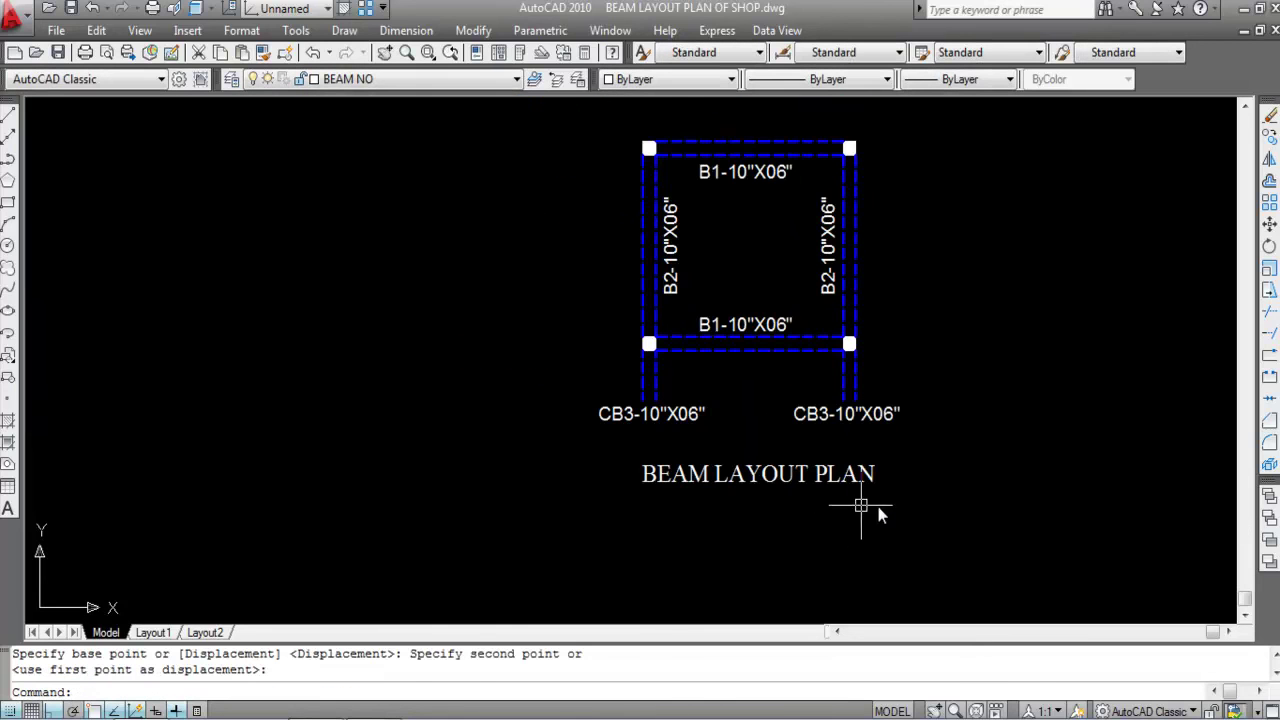
- Underline the BEAM LAYOUT PLAN title by adding the %%u code in front of its text
{"action": "double_click", "coordinate": [790, 484]}
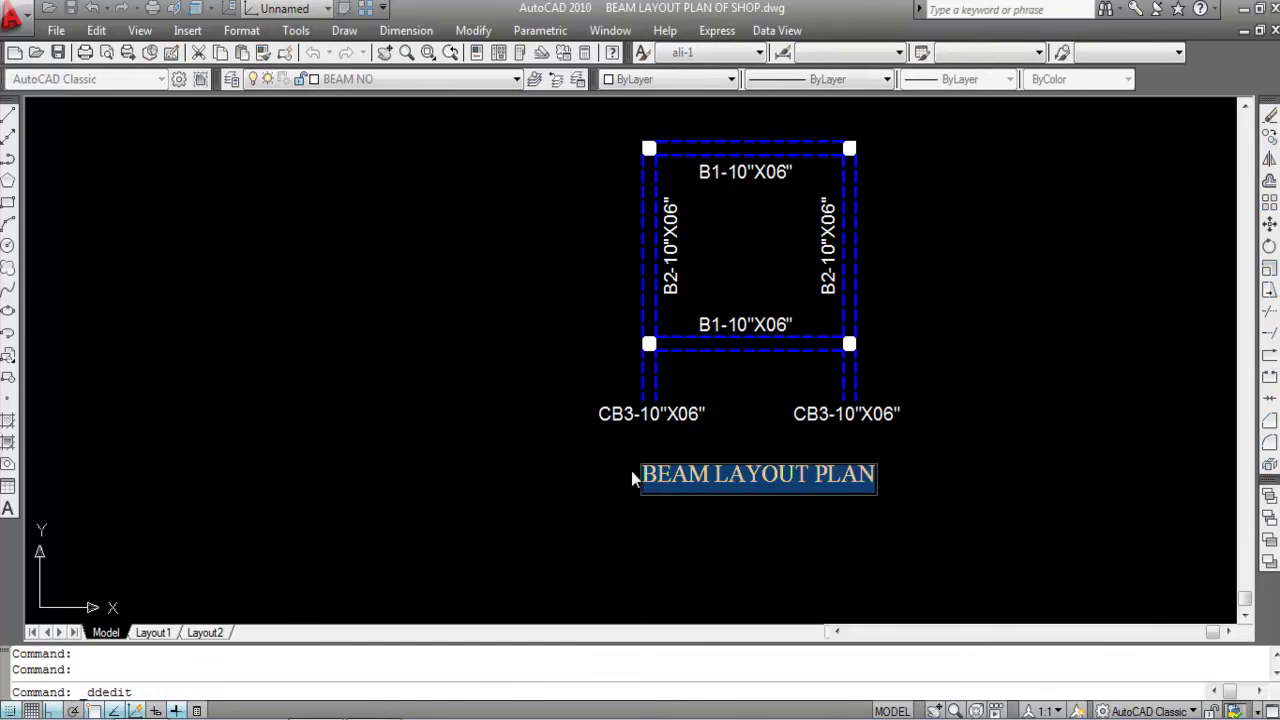
{"action": "left_click", "coordinate": [772, 485]}
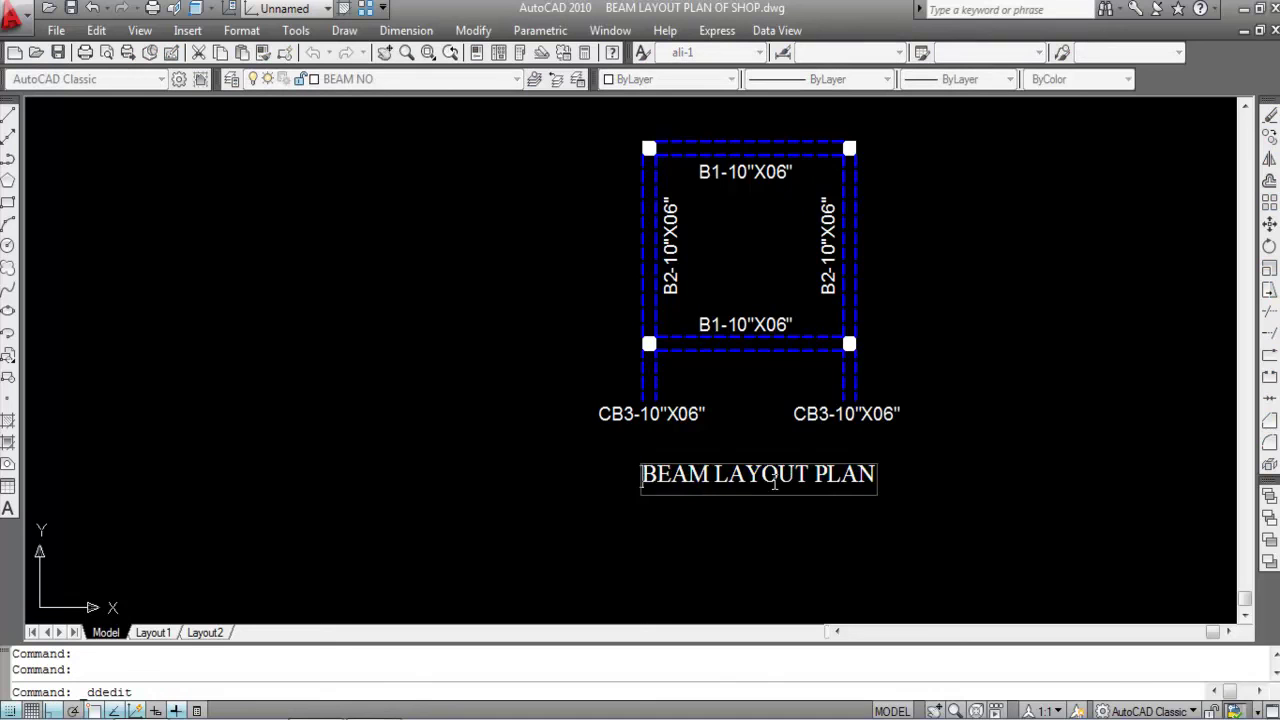
{"action": "type", "text": "&&"}
{"action": "key", "text": "BackSpace"}
{"action": "key", "text": "BackSpace"}
{"action": "type", "text": "%%u"}
{"action": "left_click", "coordinate": [971, 494]}
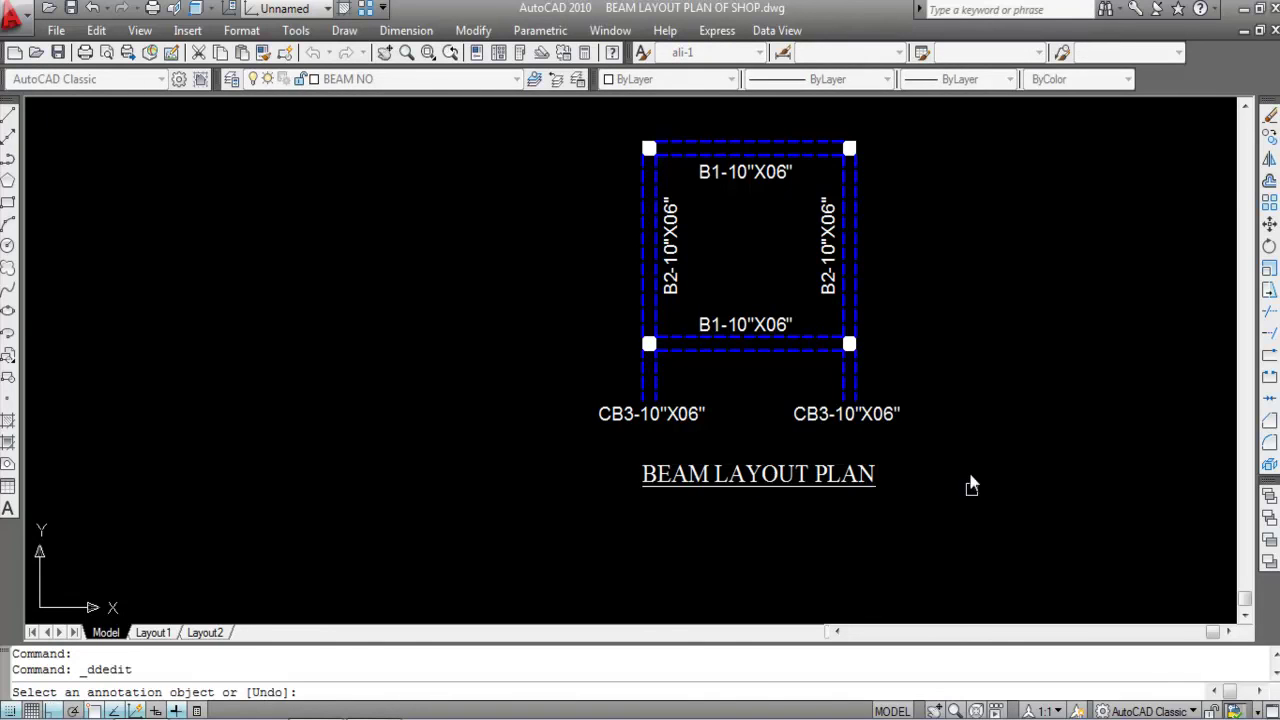
{"action": "key", "text": "Escape"}
{"action": "scroll", "coordinate": [712, 444], "scroll_direction": "down", "scroll_amount": 2}
{"action": "scroll", "coordinate": [735, 325], "scroll_direction": "up", "scroll_amount": 1}
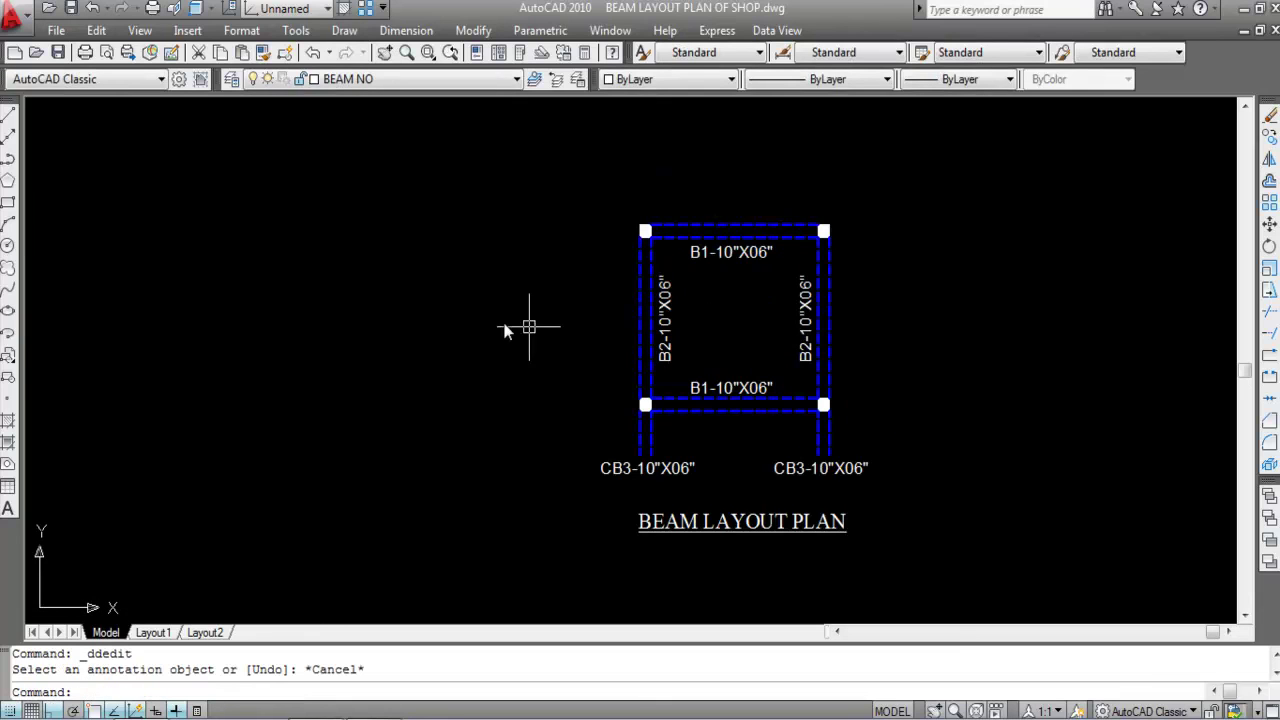